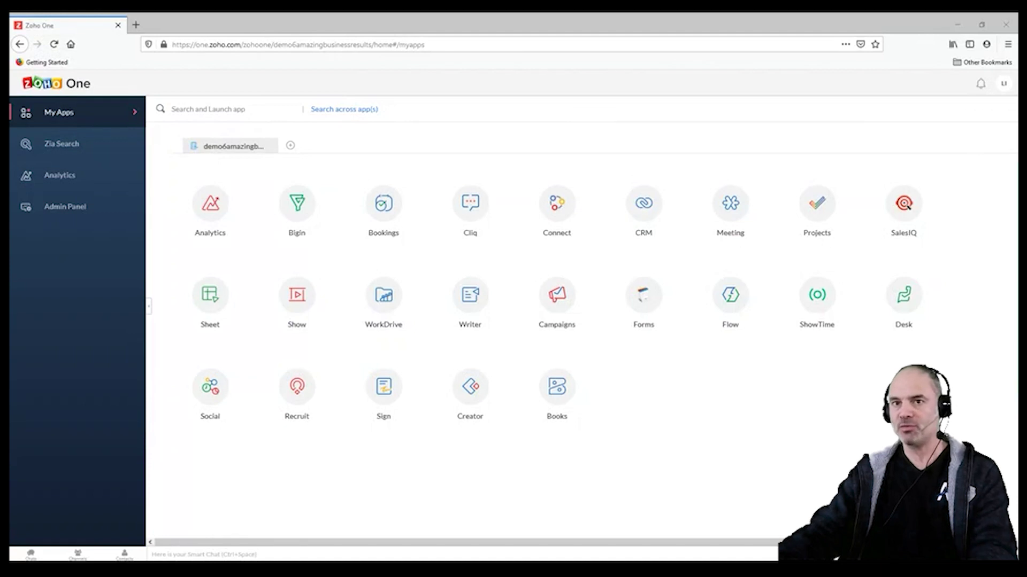
- Launch the CRM app from the Zoho One apps page and go to its reports list
left_click(142, 301)
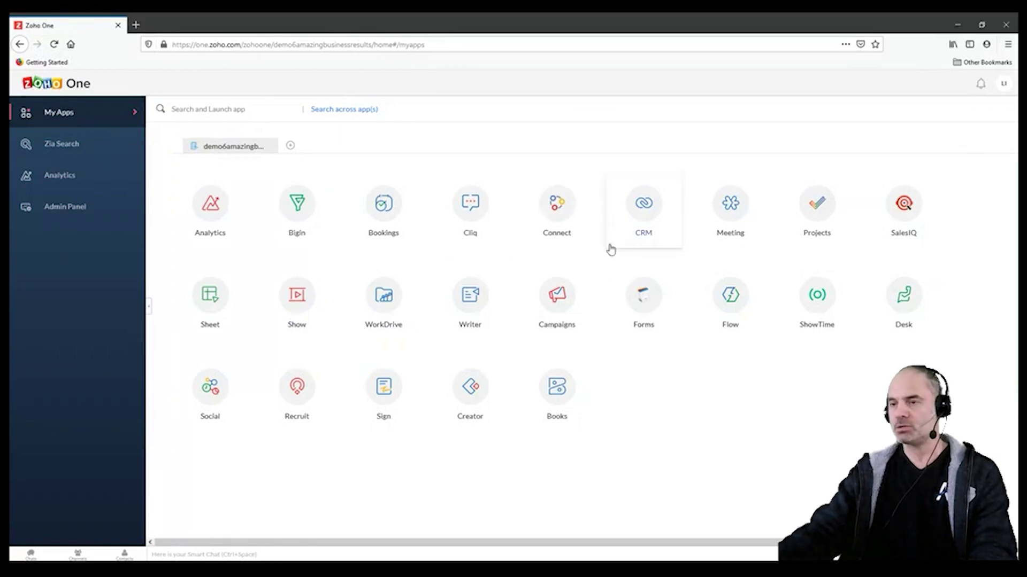
left_click(640, 217)
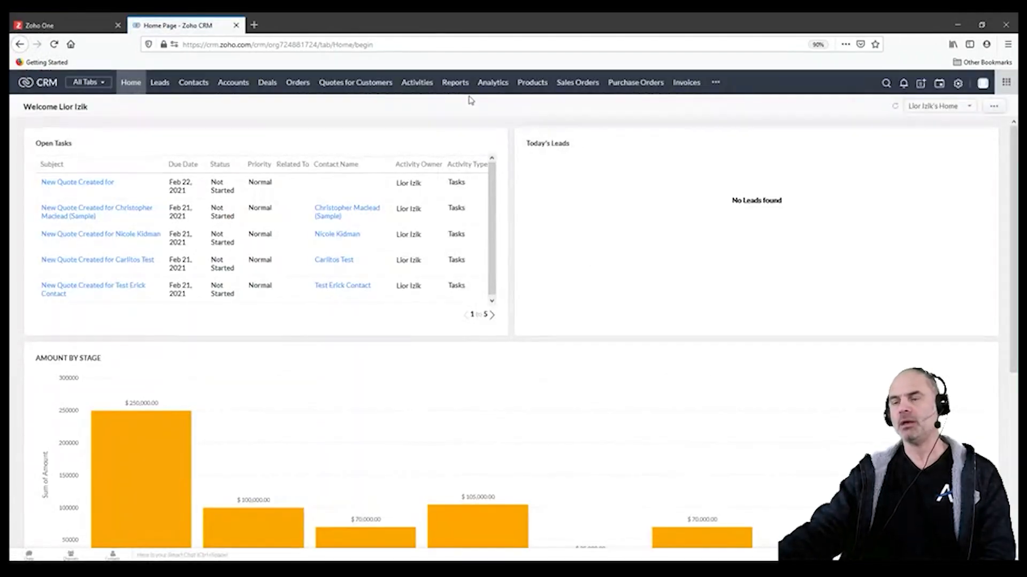
left_click(455, 84)
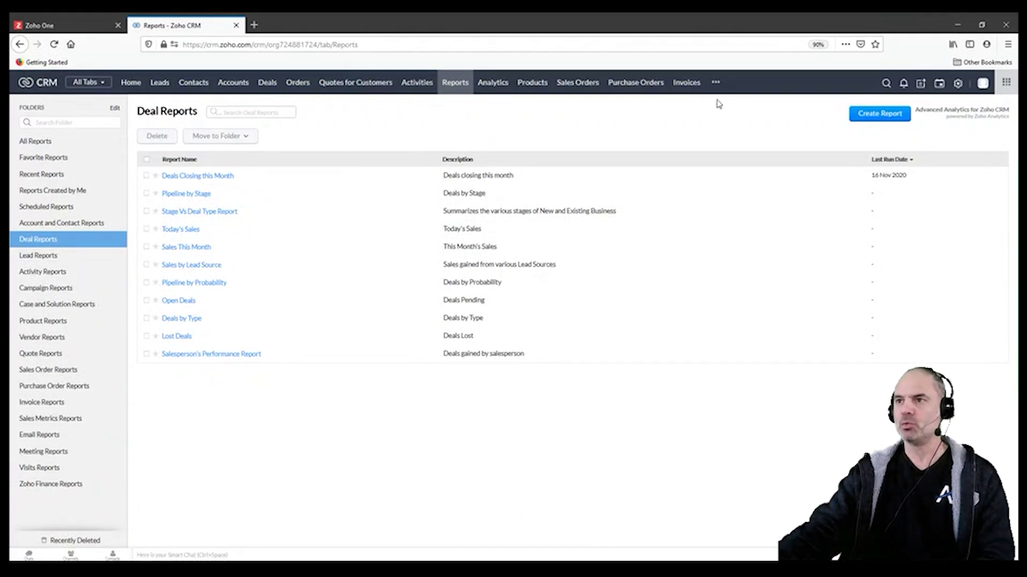
- Look through the list of additional modules and the Org Overview analytics dashboard, returning to the deal reports
left_click(715, 82)
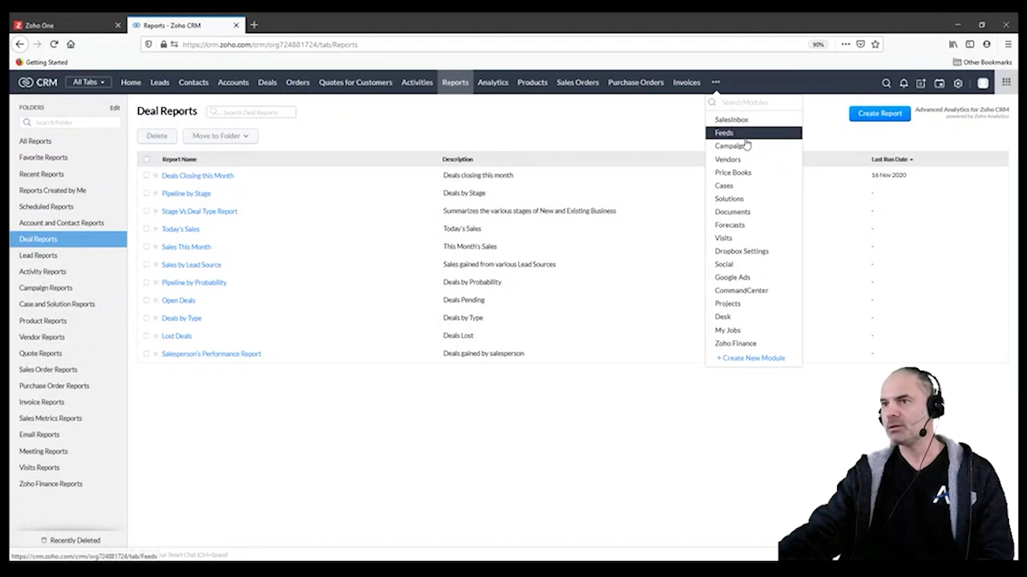
left_click(516, 135)
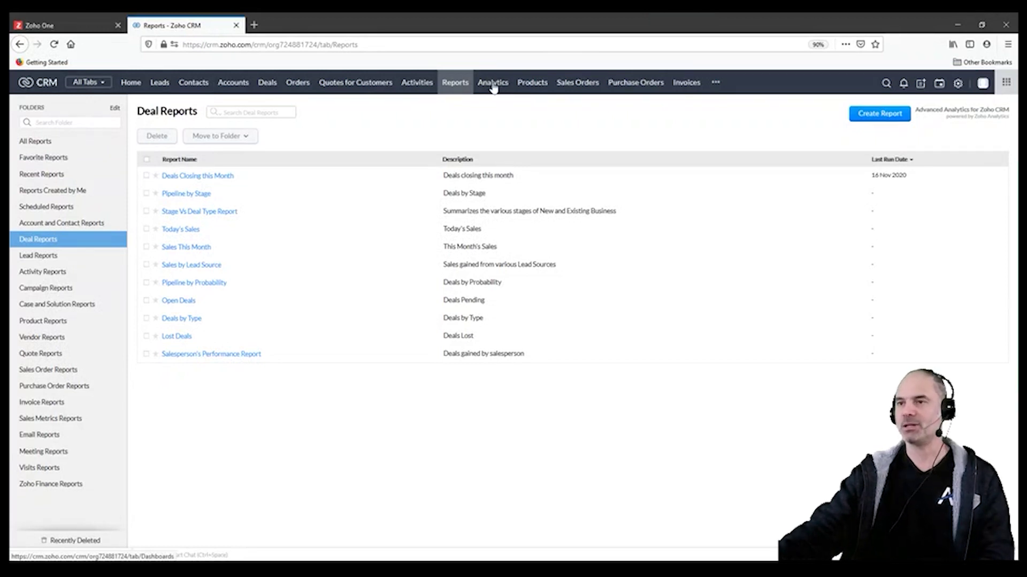
left_click(490, 86)
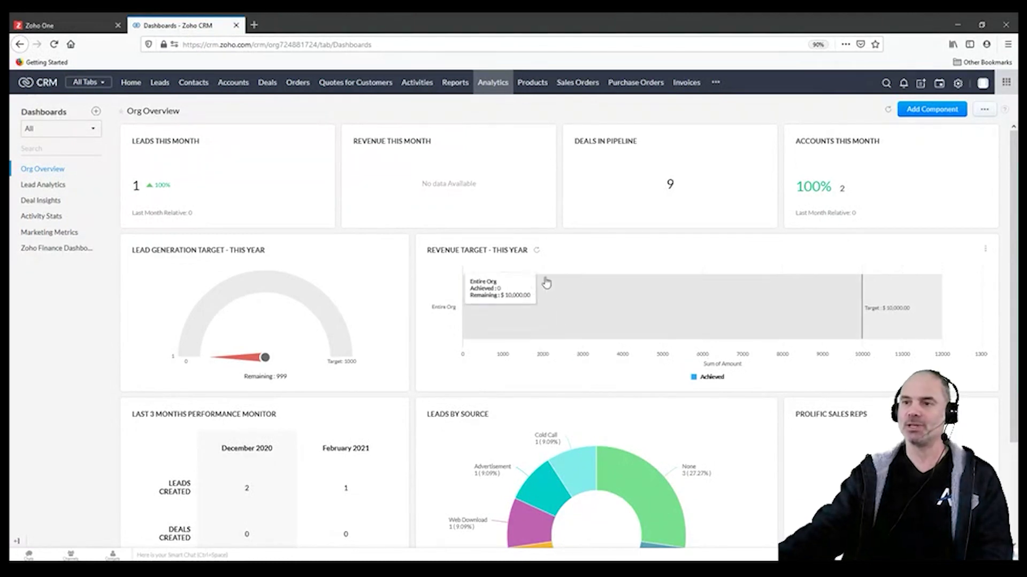
left_click(455, 84)
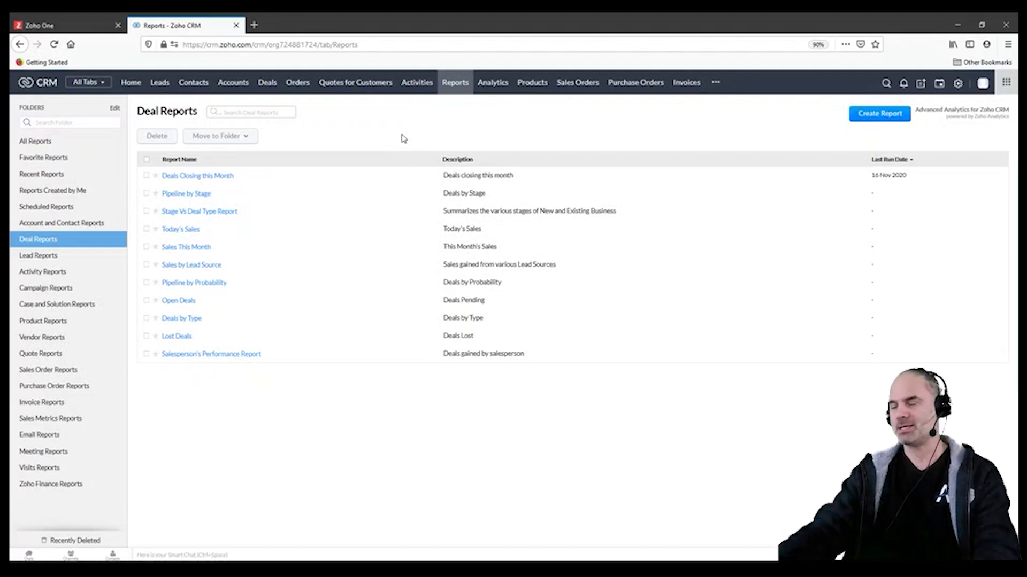
key("alt+Tab")
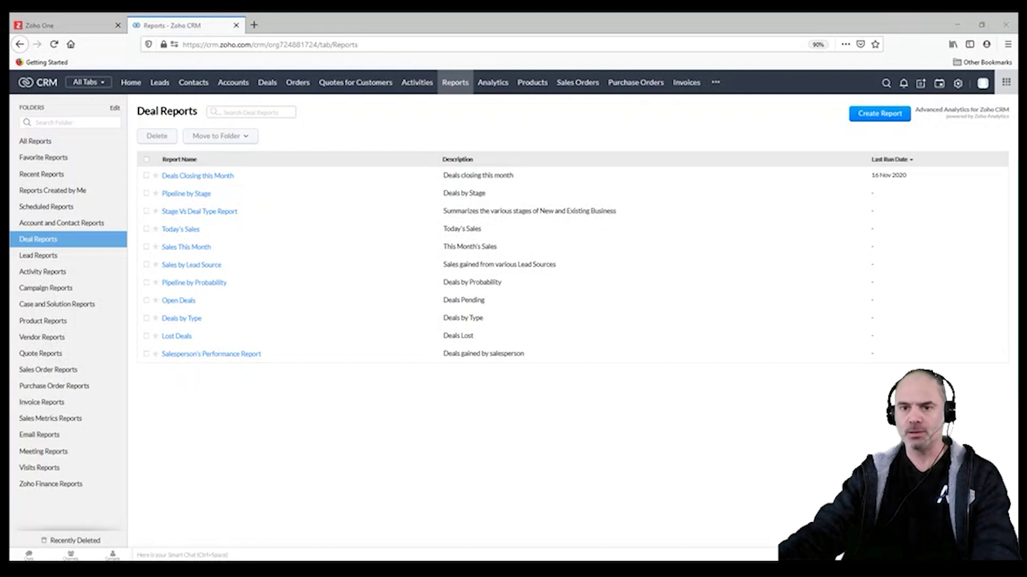
left_click(324, 297)
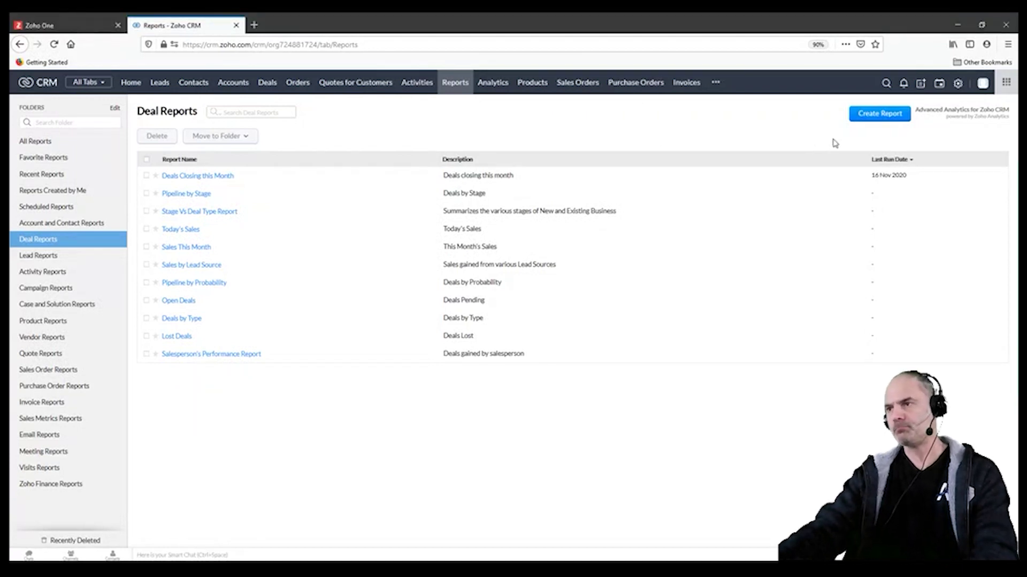
- Start a new report on the Leads module without related modules, using the Tabular Report type
left_click(880, 113)
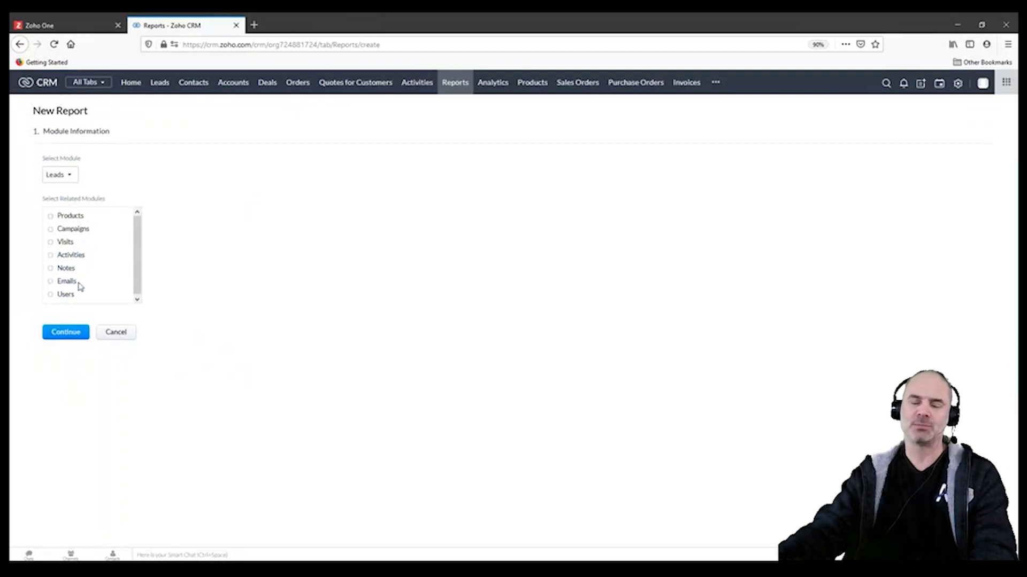
left_click(80, 334)
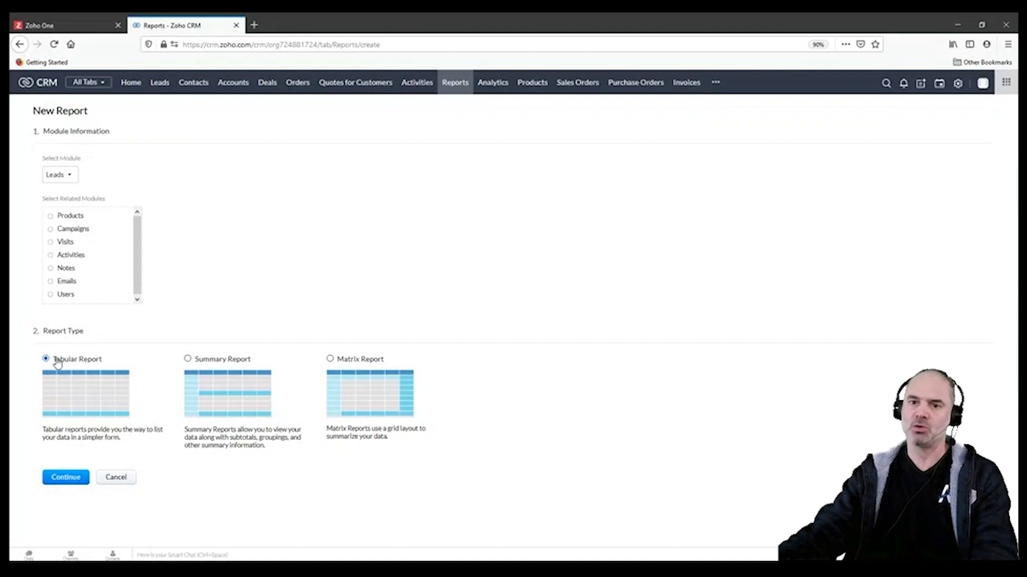
left_click_drag(55, 358, 115, 368)
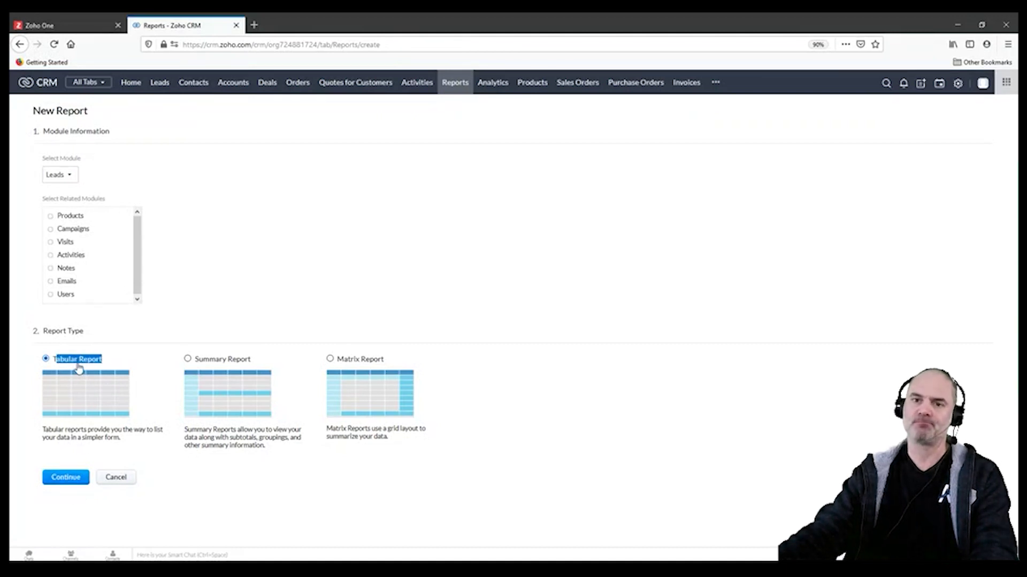
left_click(73, 479)
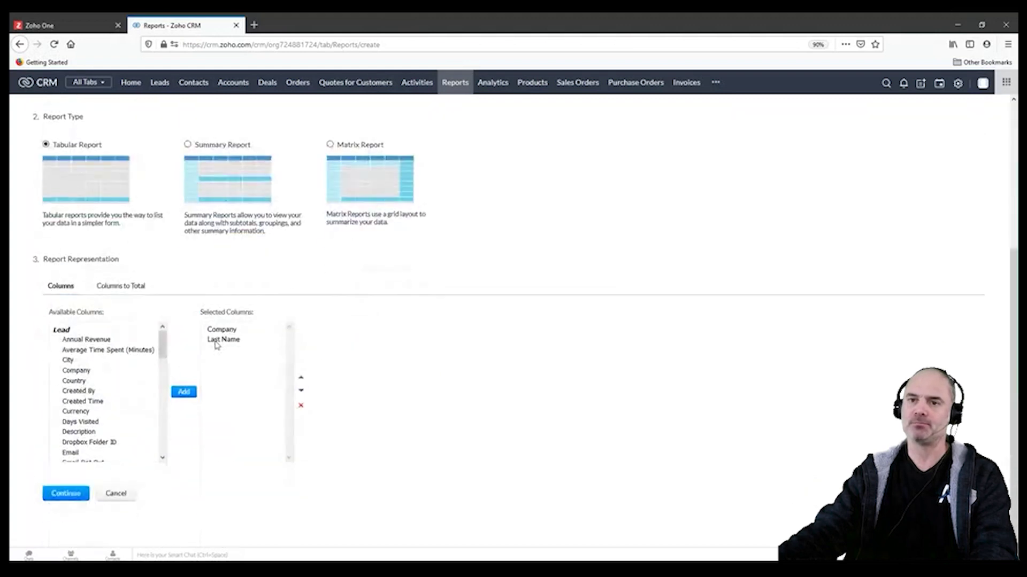
- Add the Company, Country, Created By, Created Time and Currency columns to the report and proceed to the filters
left_click_drag(82, 376, 80, 411)
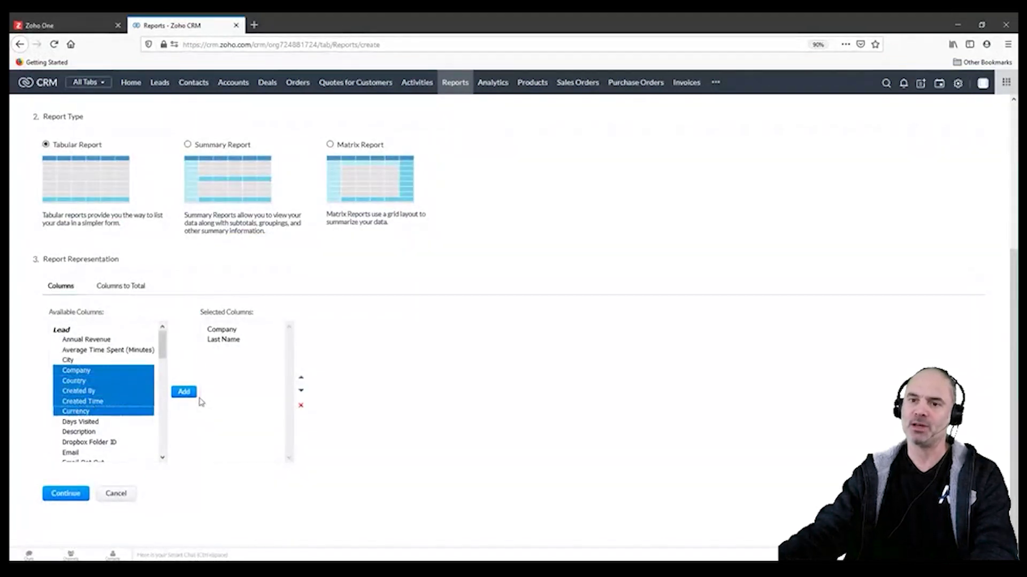
left_click(184, 392)
left_click(72, 494)
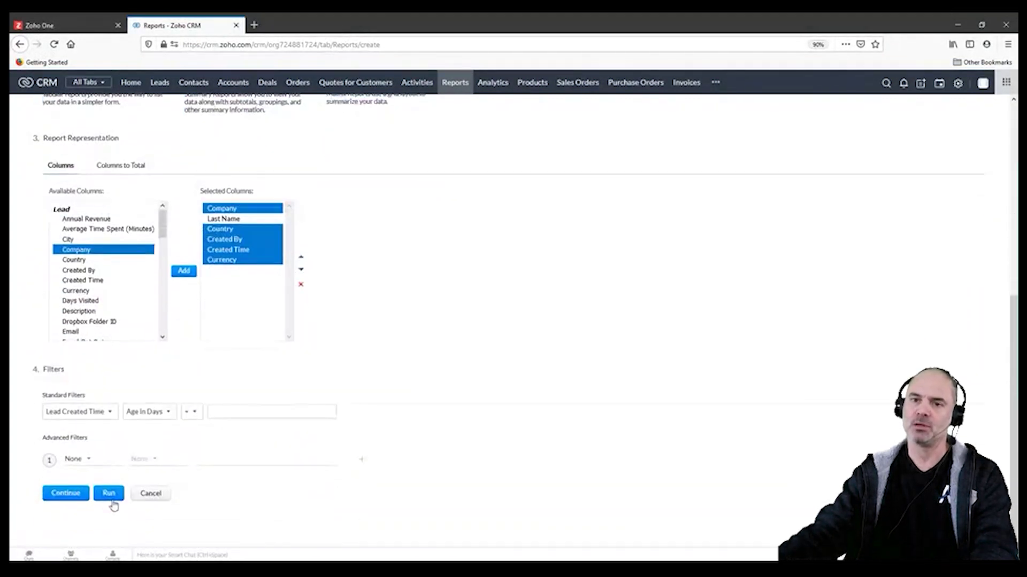
- Set an advanced filter where Lead Status isn't Lost Lead and proceed to the basic information
left_click(75, 462)
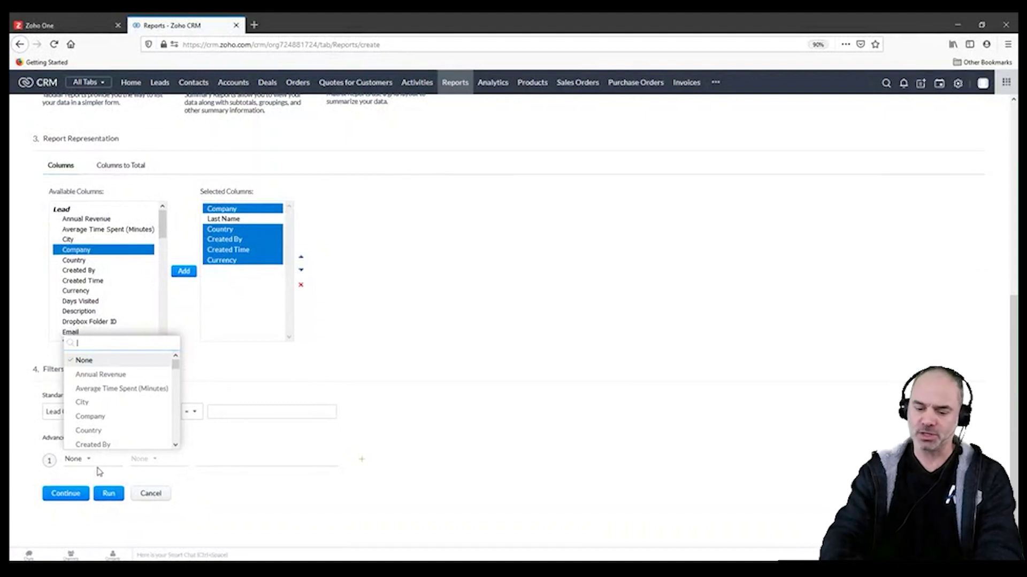
type("stat")
left_click(117, 424)
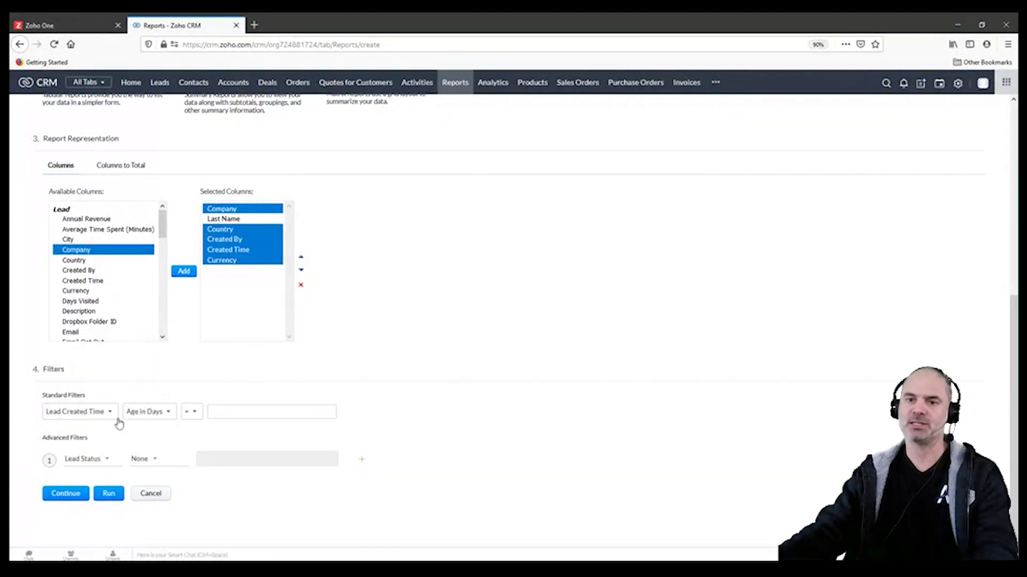
left_click(145, 459)
left_click(142, 376)
left_click(235, 460)
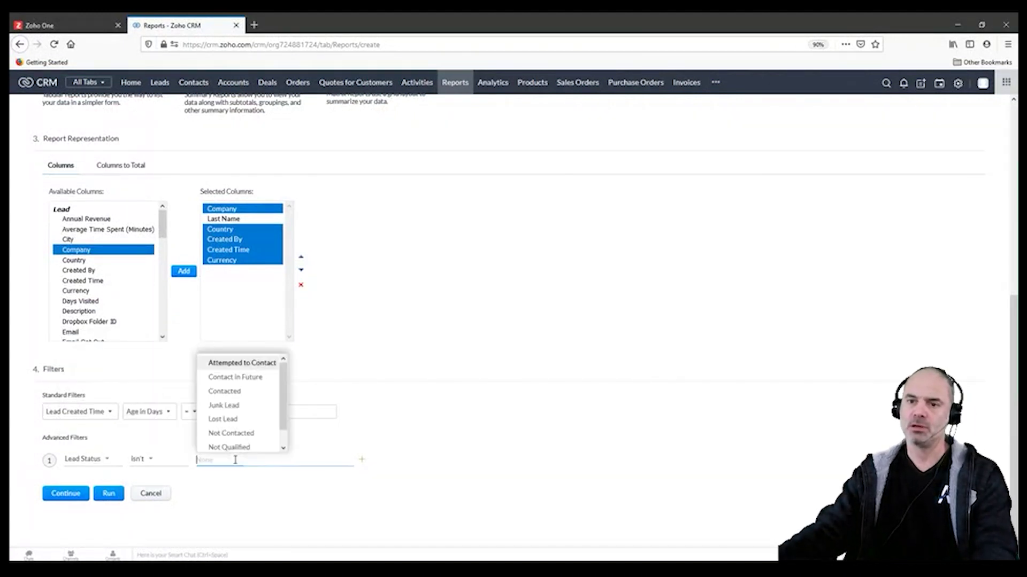
type("los")
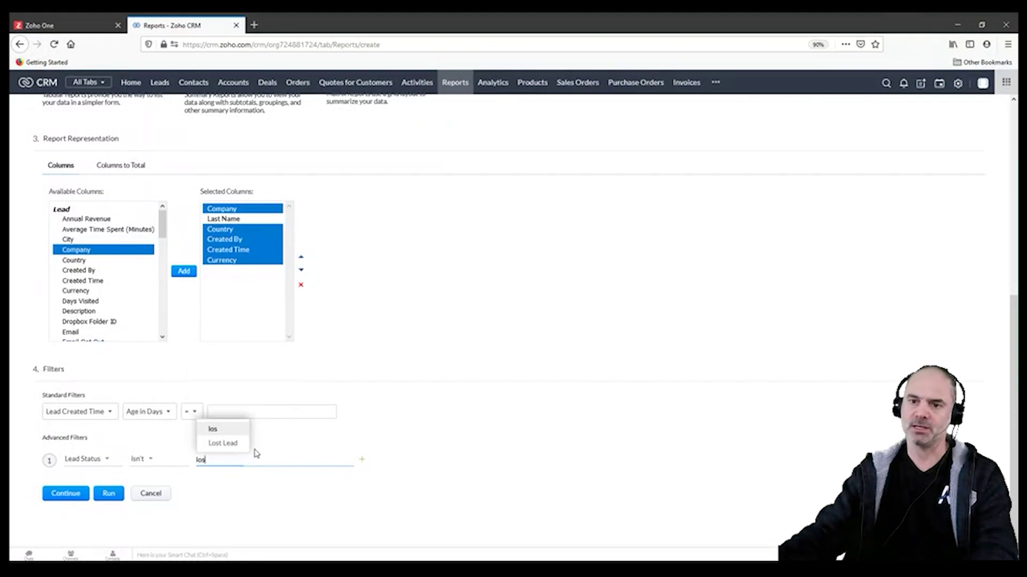
left_click(222, 443)
left_click(82, 496)
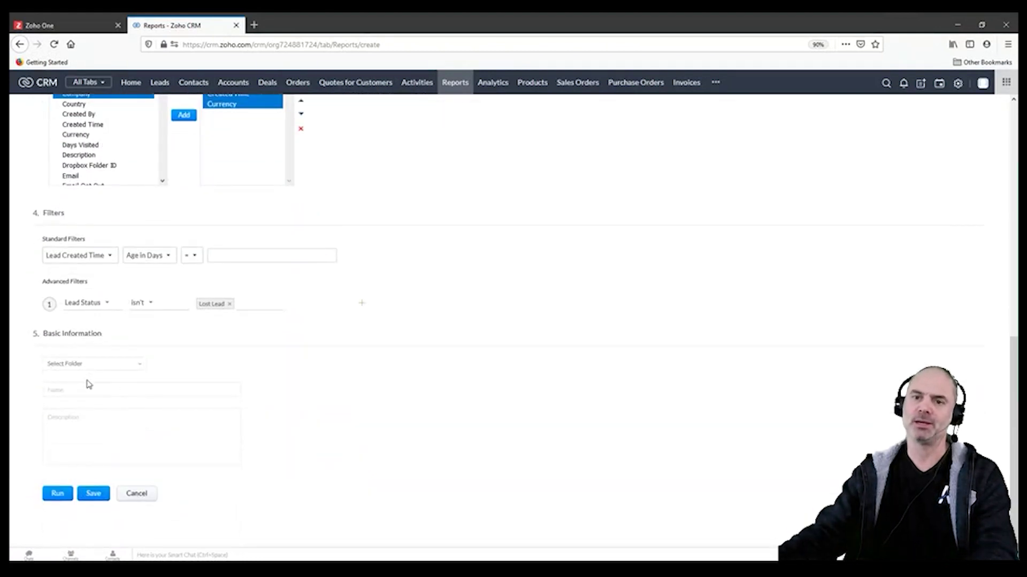
- Name the report "Garbadge", assign it to the Lead Reports folder and save it
left_click(72, 383)
type("G")
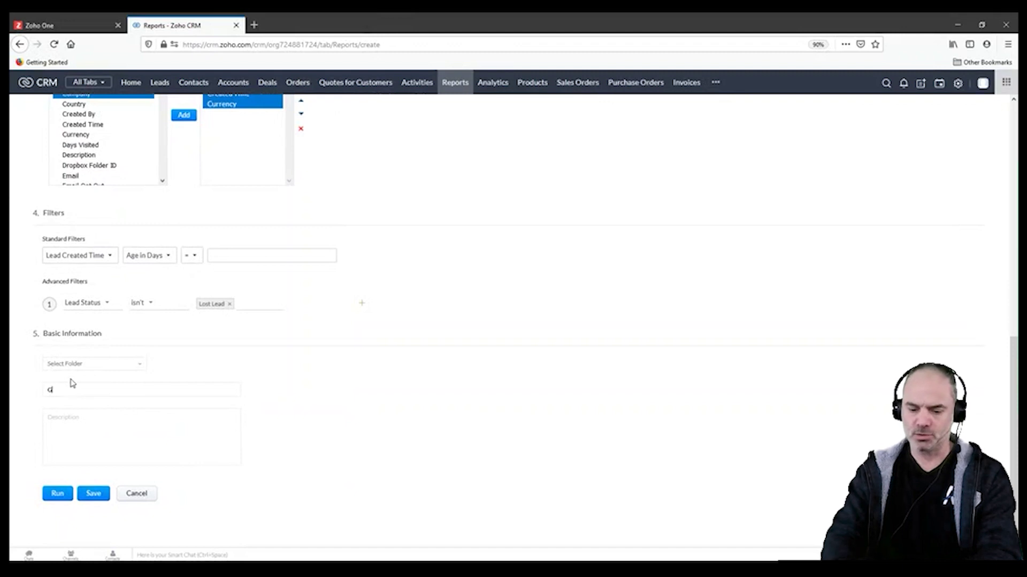
type("arbadge")
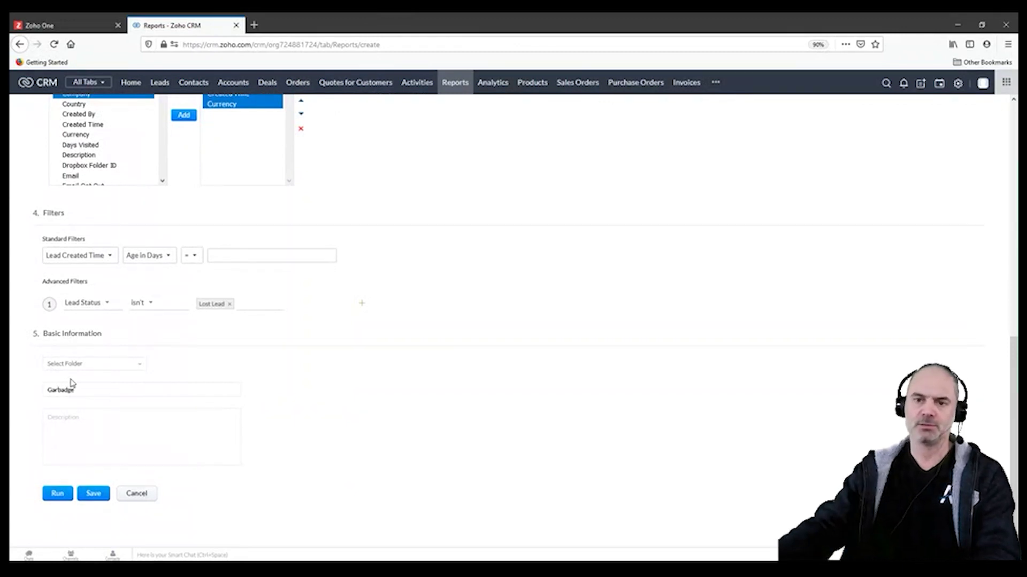
left_click(96, 365)
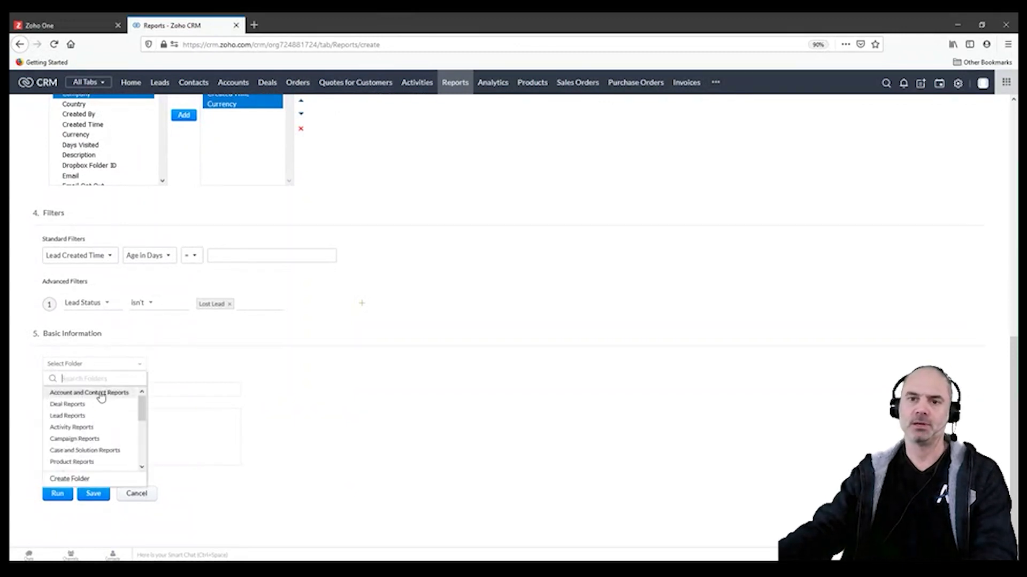
left_click(89, 416)
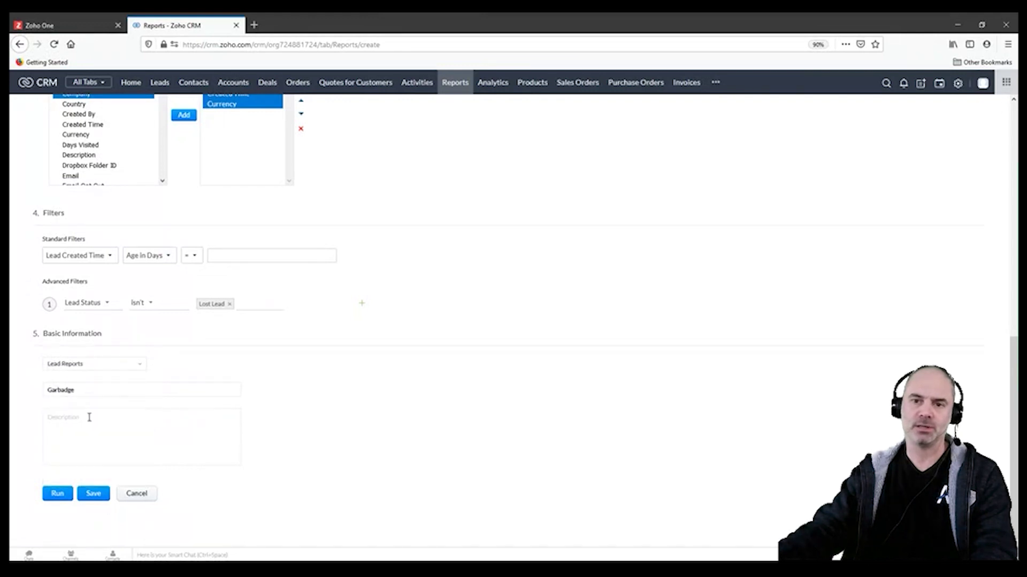
left_click(92, 494)
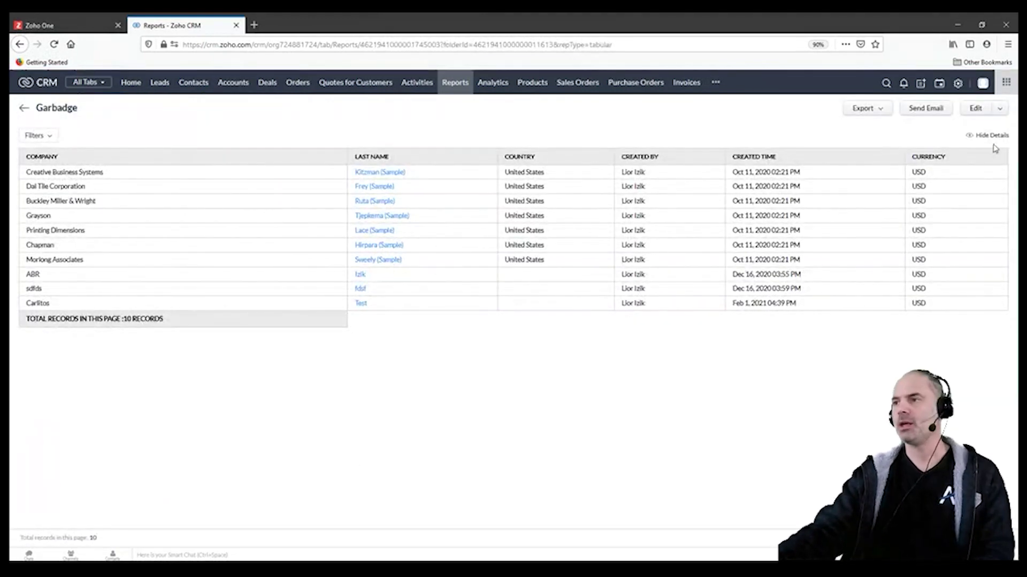
- Edit the Garbadge report to change its type to Summary Report and save it
left_click(999, 108)
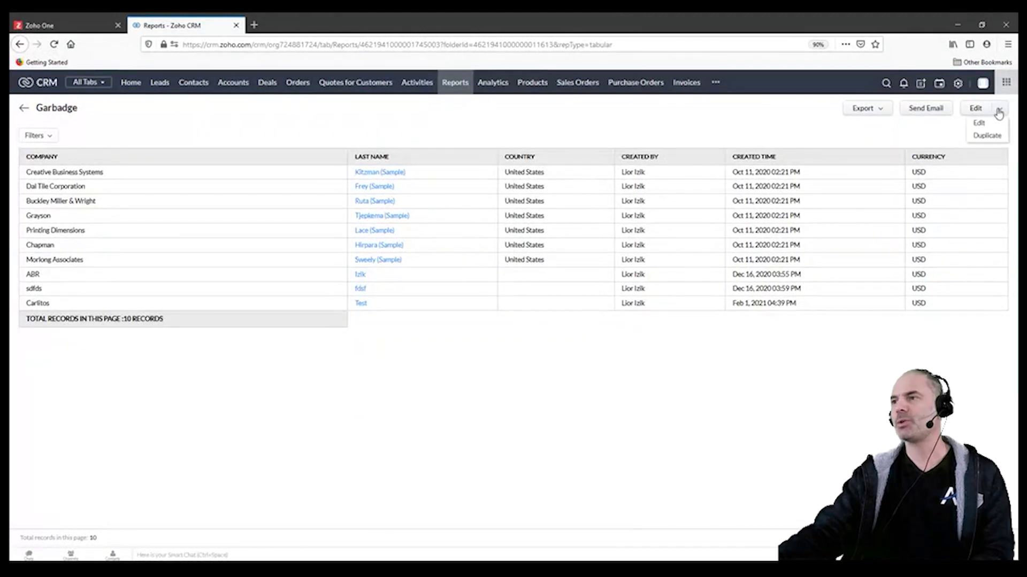
left_click(969, 123)
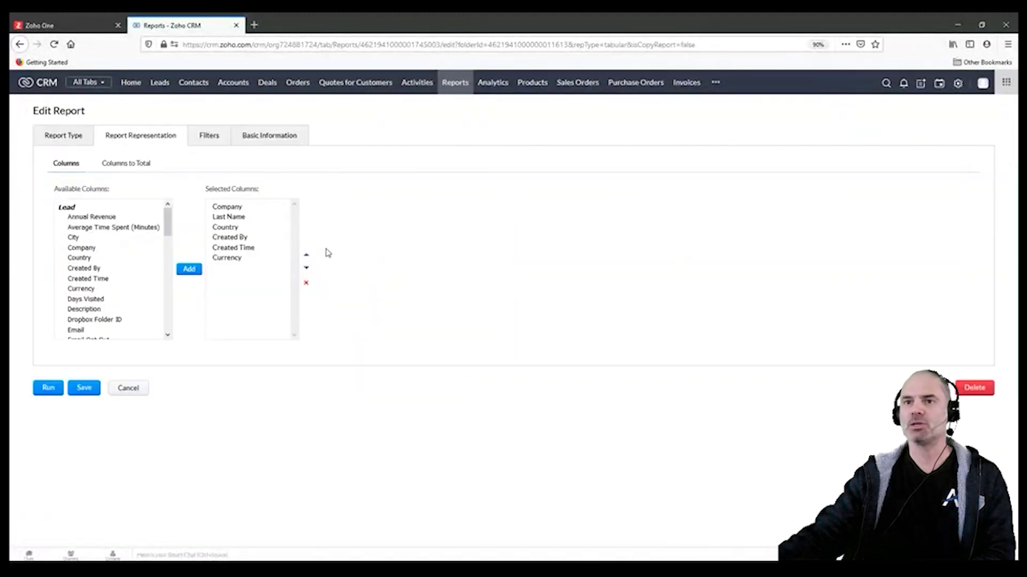
left_click(63, 139)
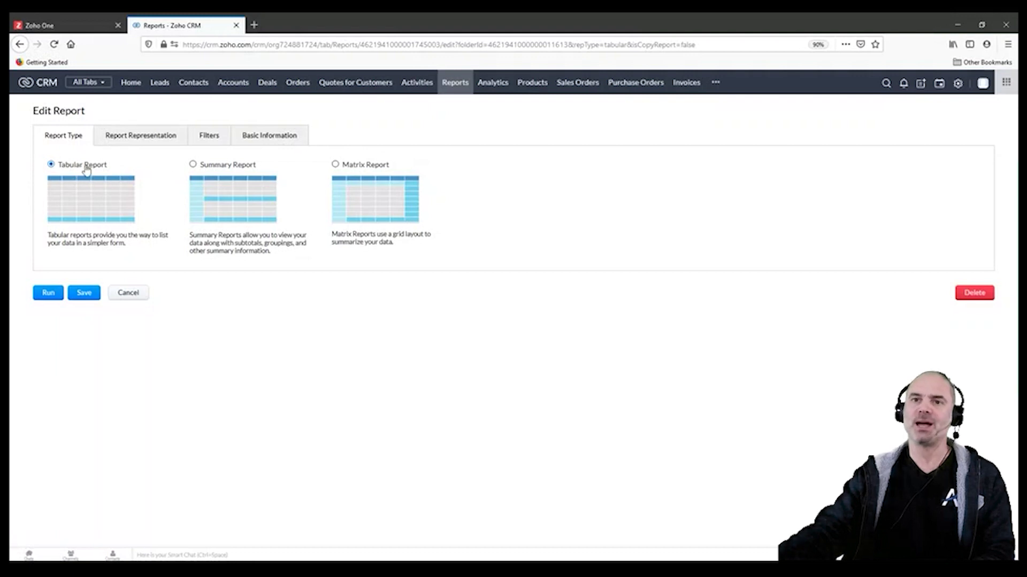
left_click(193, 166)
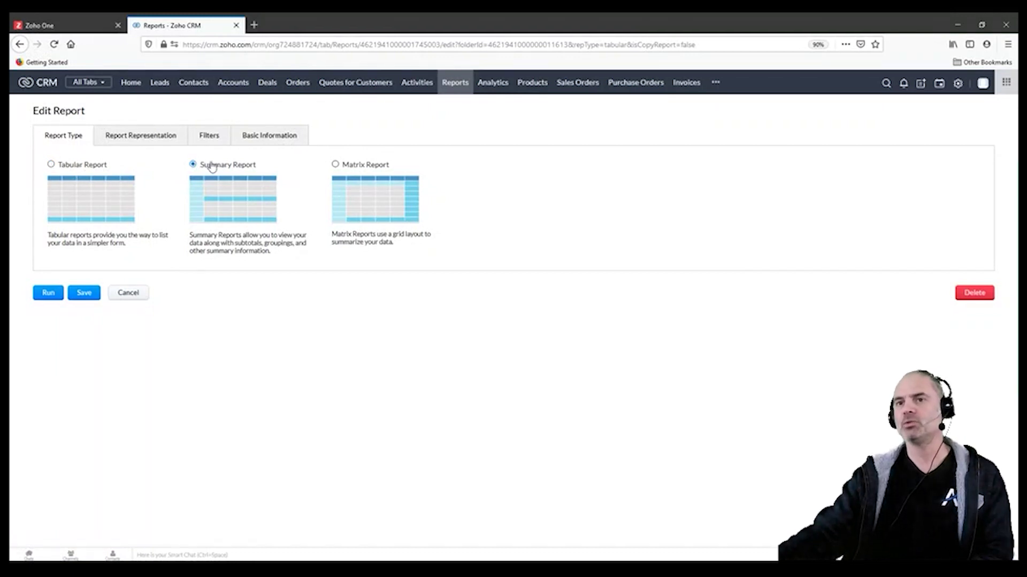
left_click(84, 293)
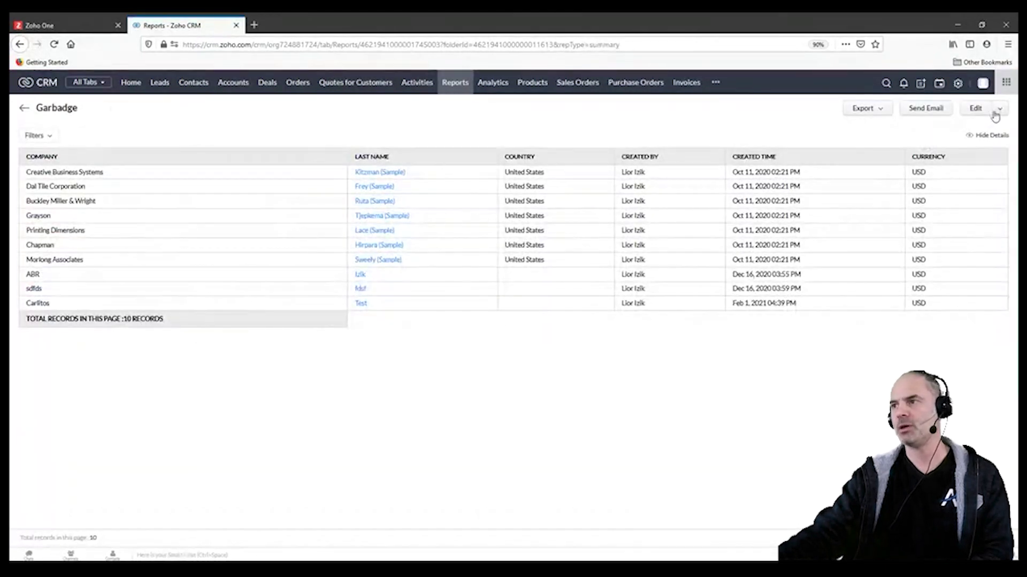
left_click(999, 108)
left_click(874, 109)
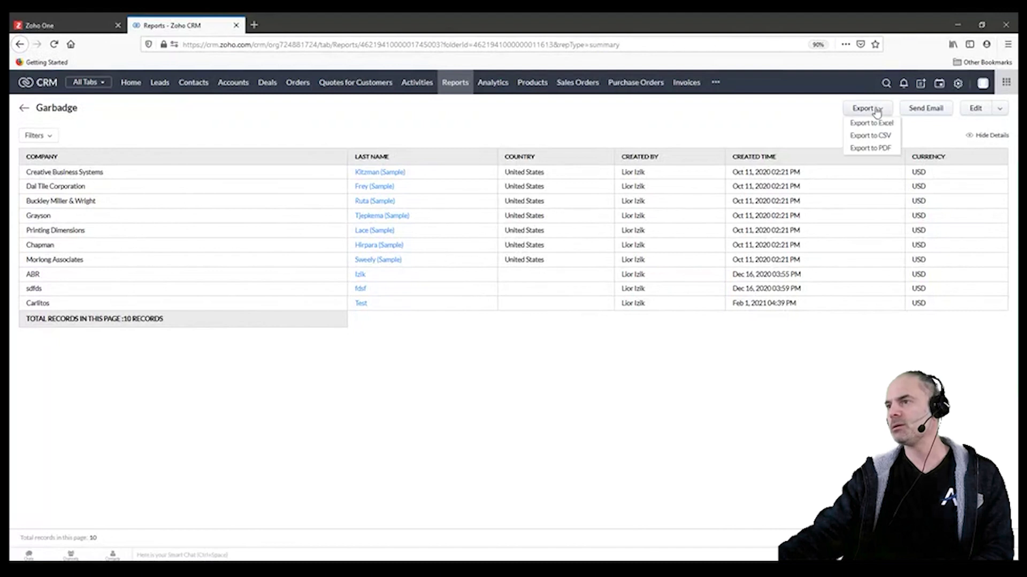
left_click(928, 138)
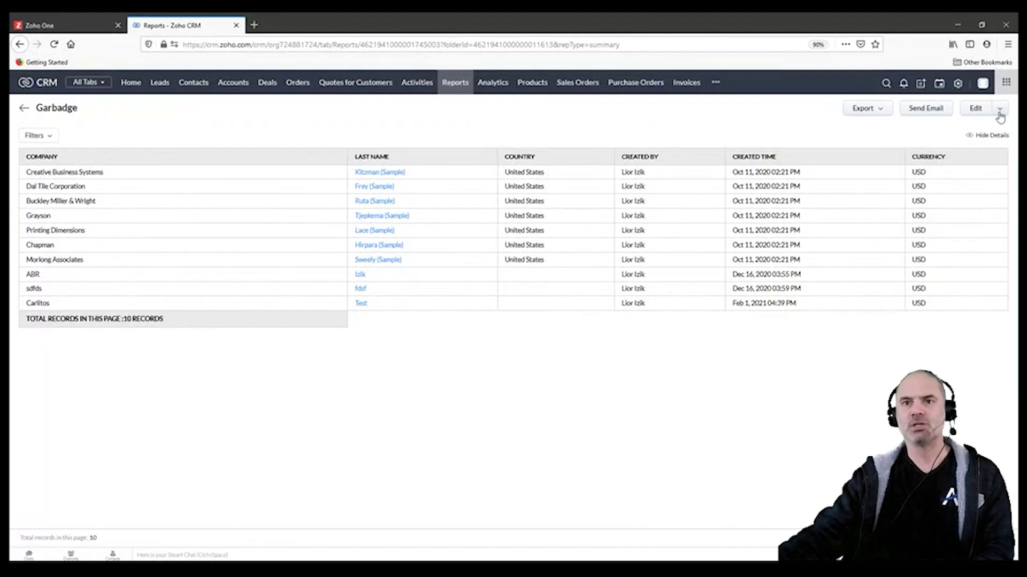
left_click(1008, 110)
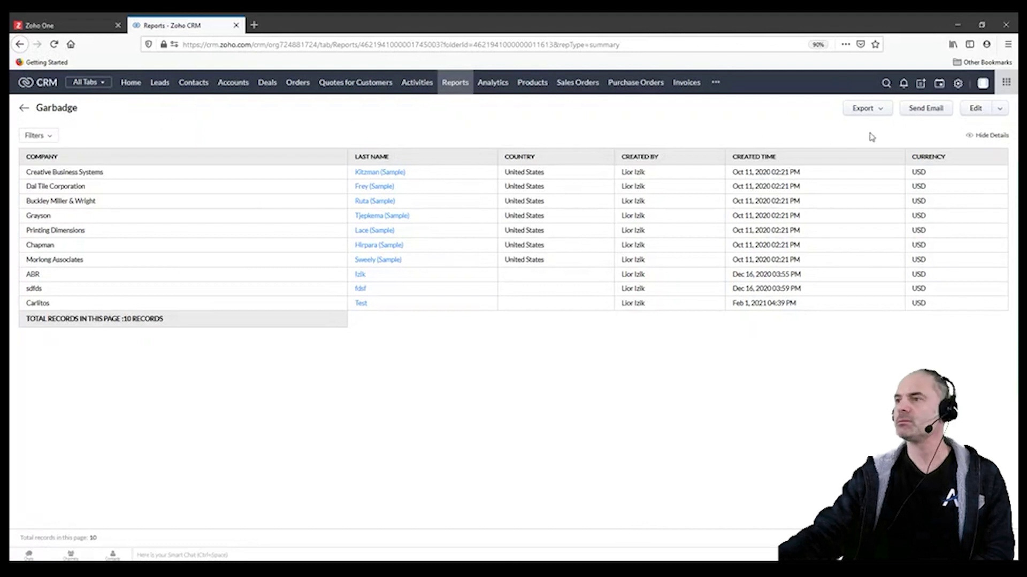
- Edit the Garbadge report to summarize information by Company in ascending order and save it
left_click(969, 111)
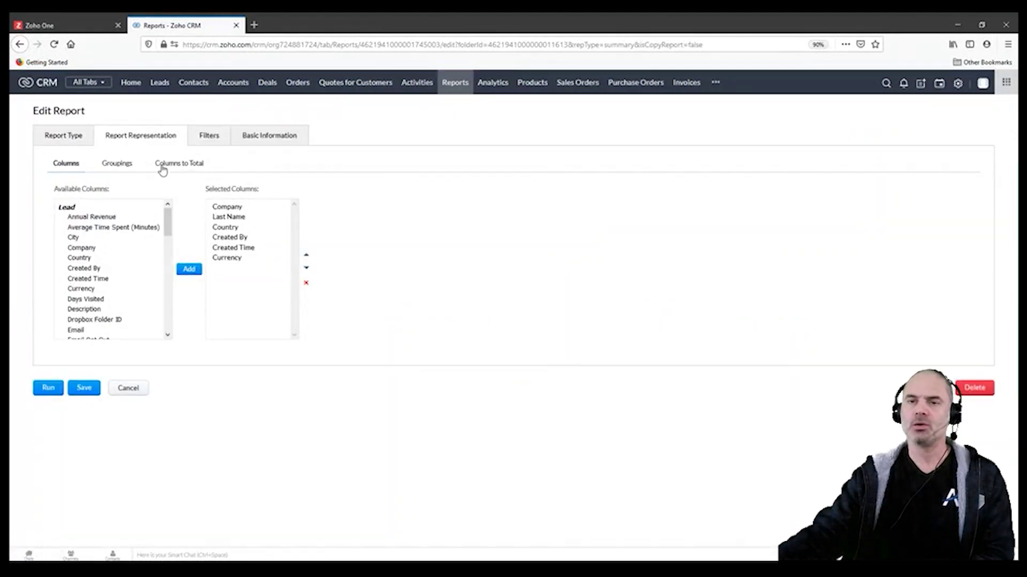
left_click(118, 164)
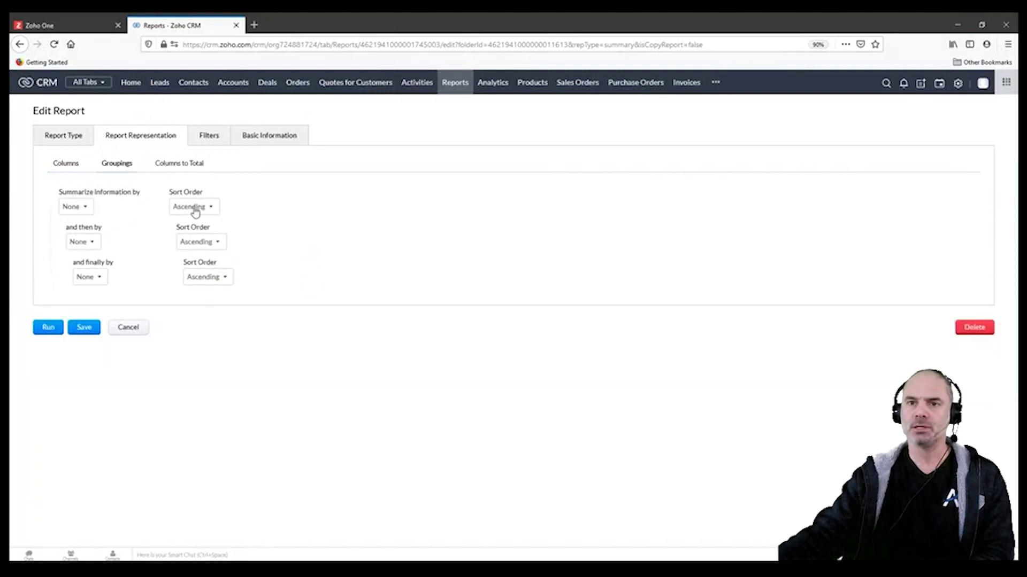
left_click(78, 207)
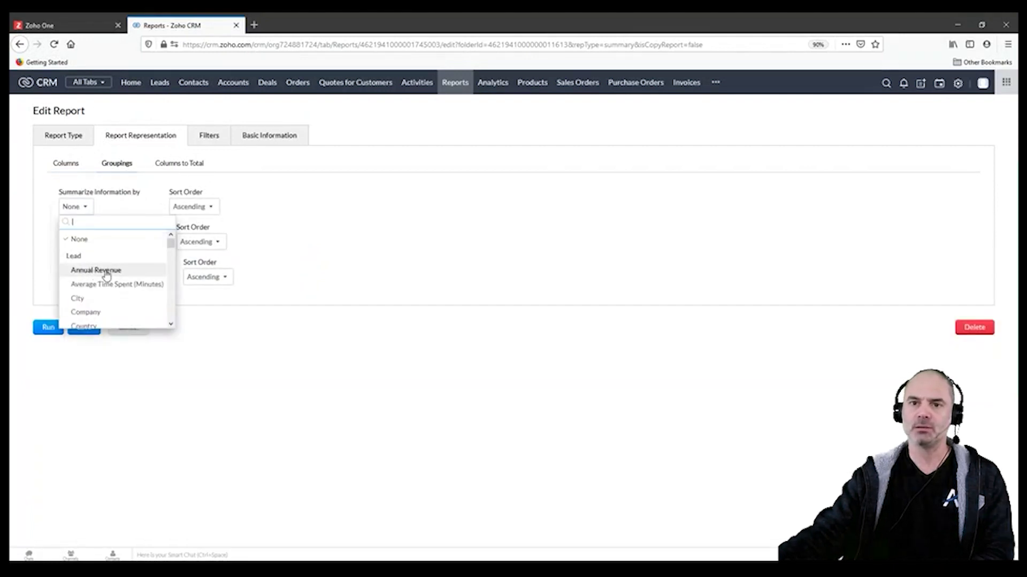
left_click(100, 315)
left_click(80, 328)
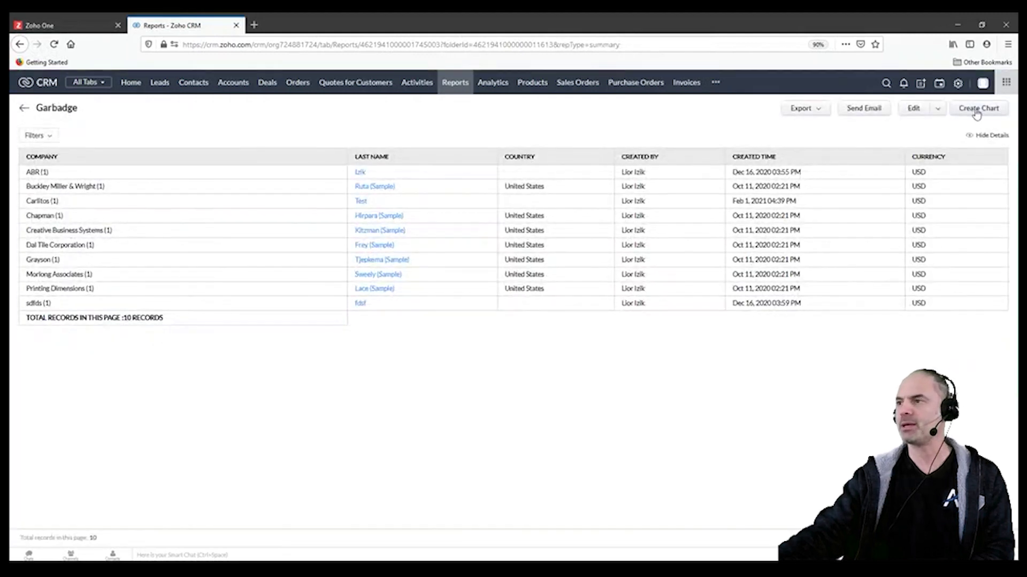
- Reopen the report for editing, review its report type, columns and grouping field choices, and save it with Company as the grouping
left_click(915, 109)
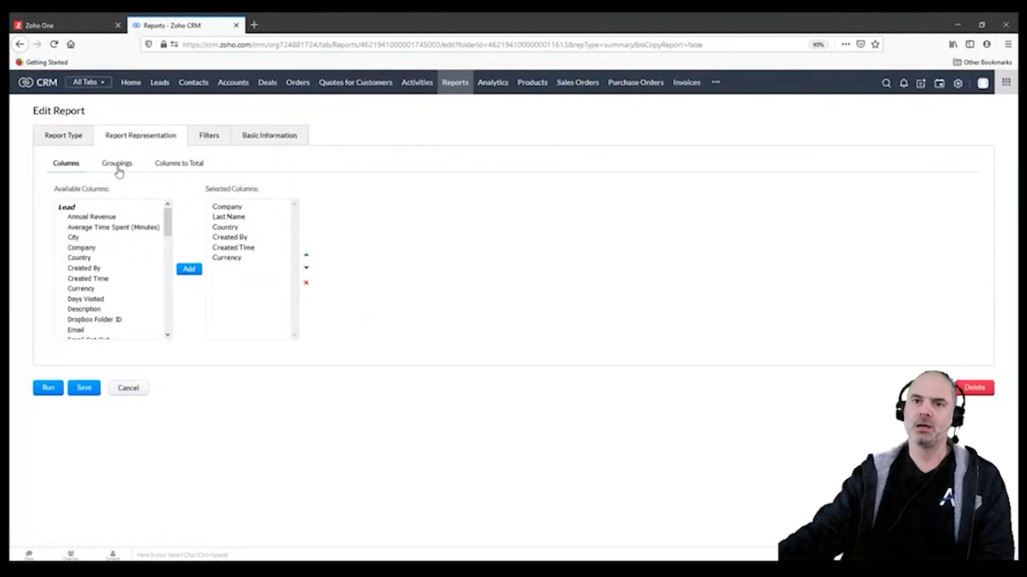
left_click(79, 137)
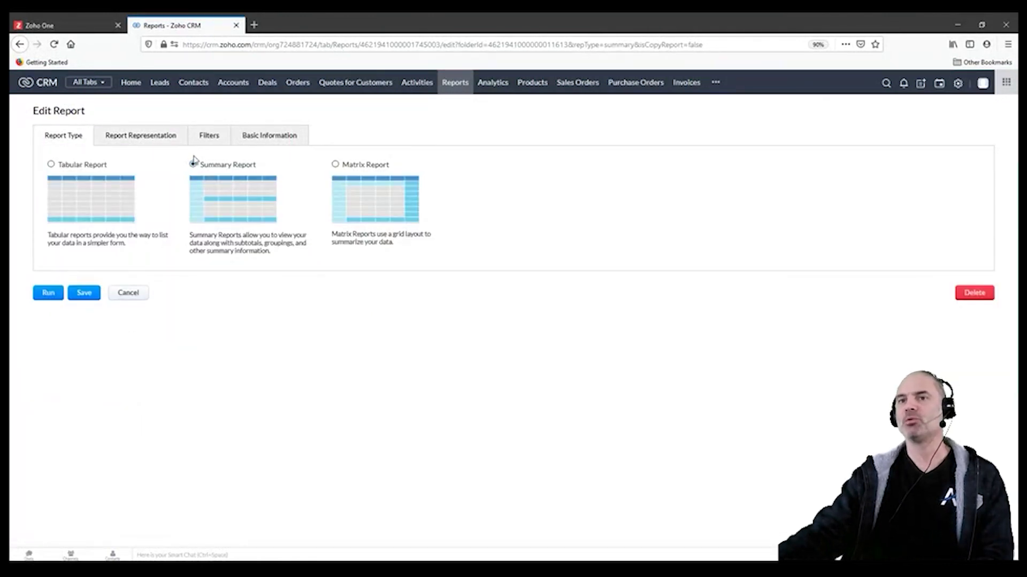
left_click(160, 137)
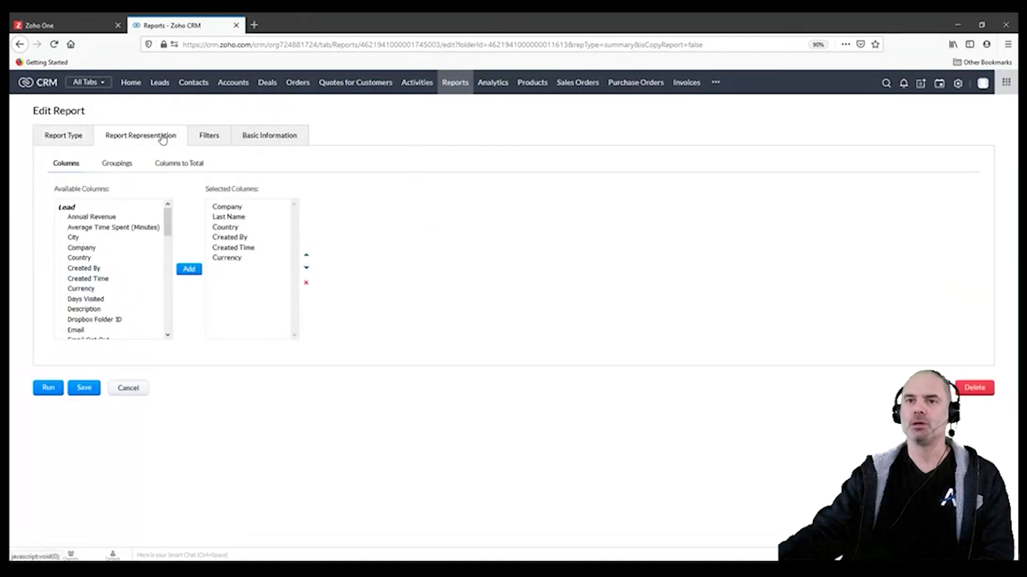
left_click(121, 164)
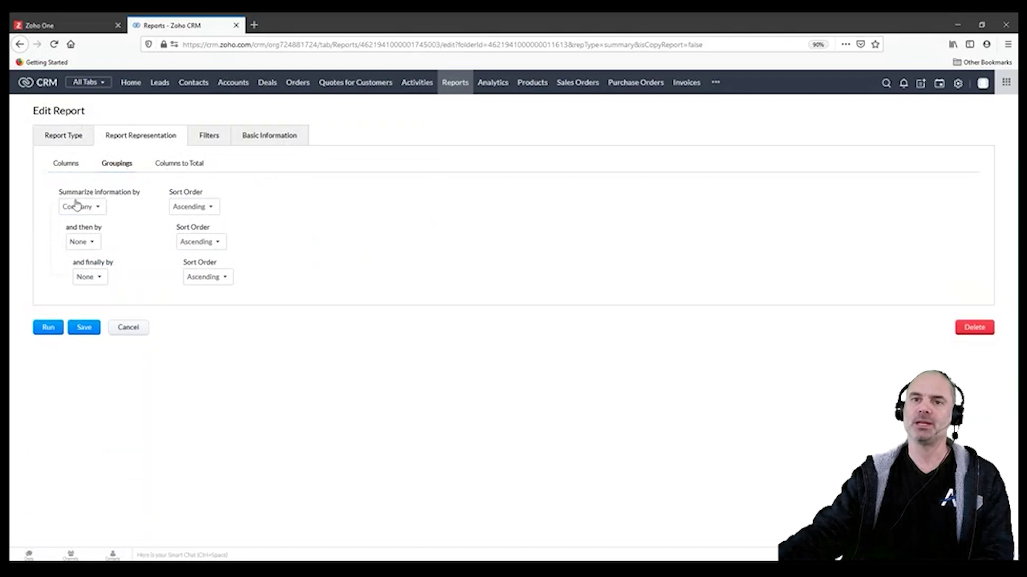
left_click(81, 206)
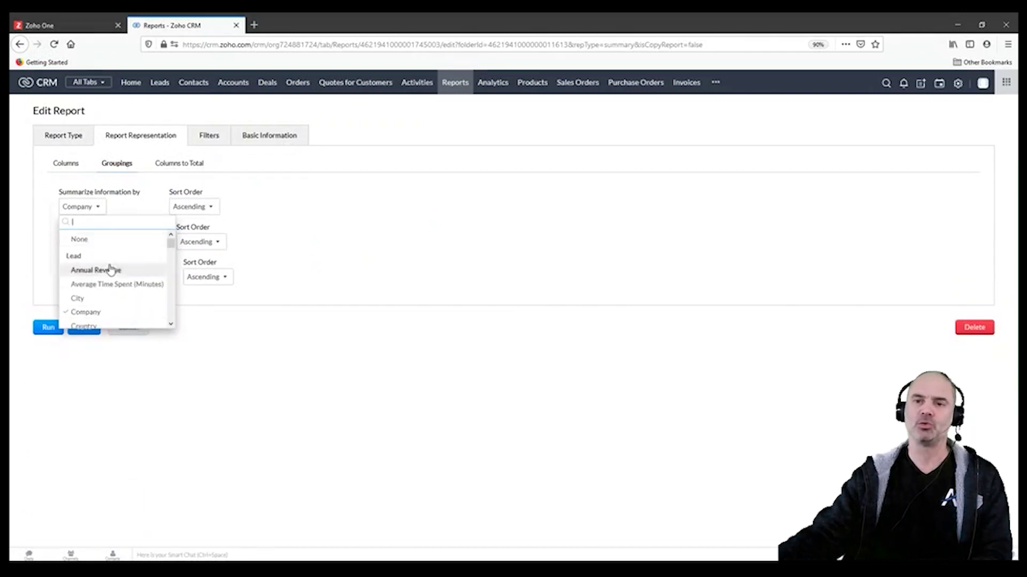
scroll(109, 269, "down", 2)
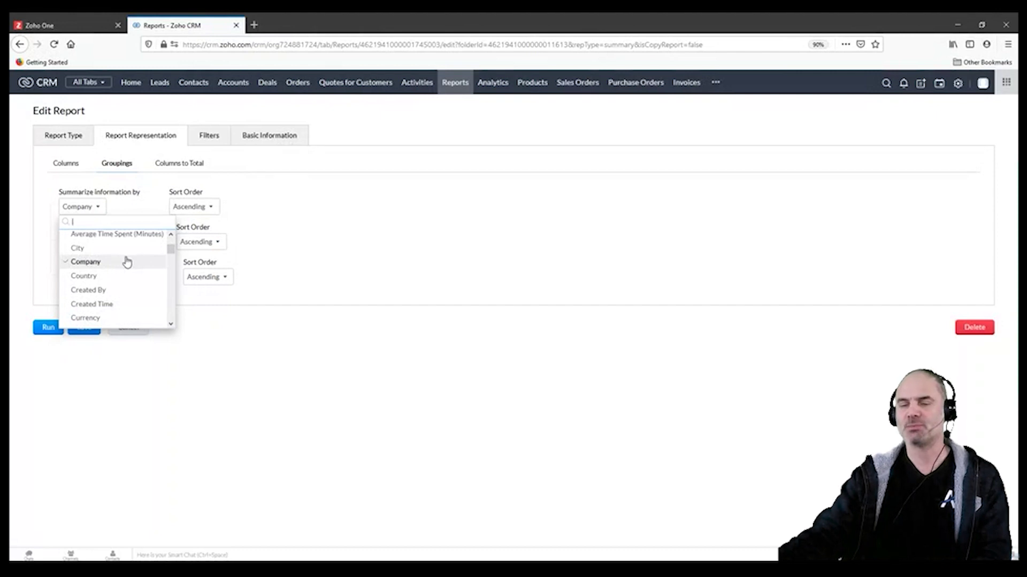
left_click(215, 387)
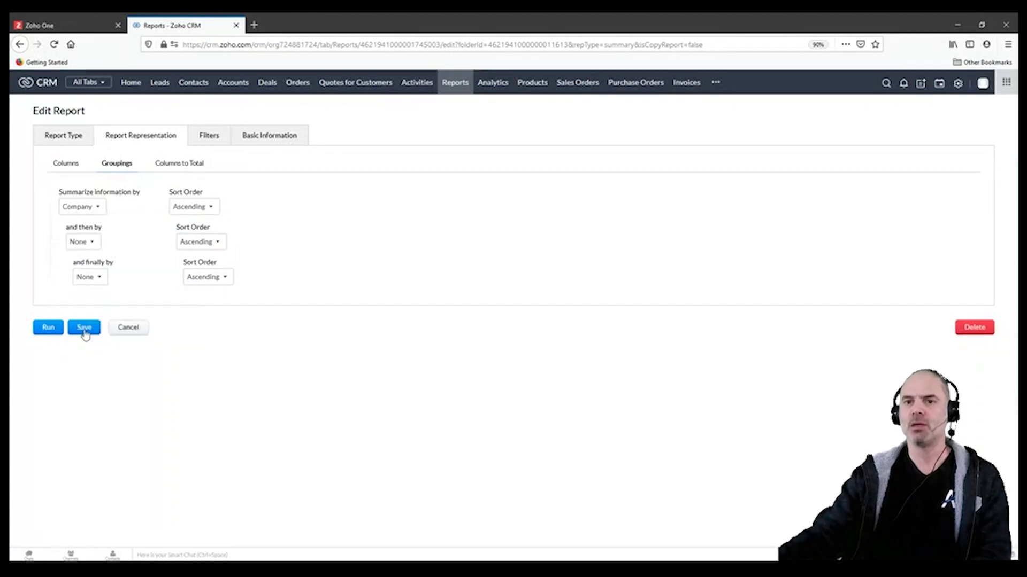
left_click(84, 328)
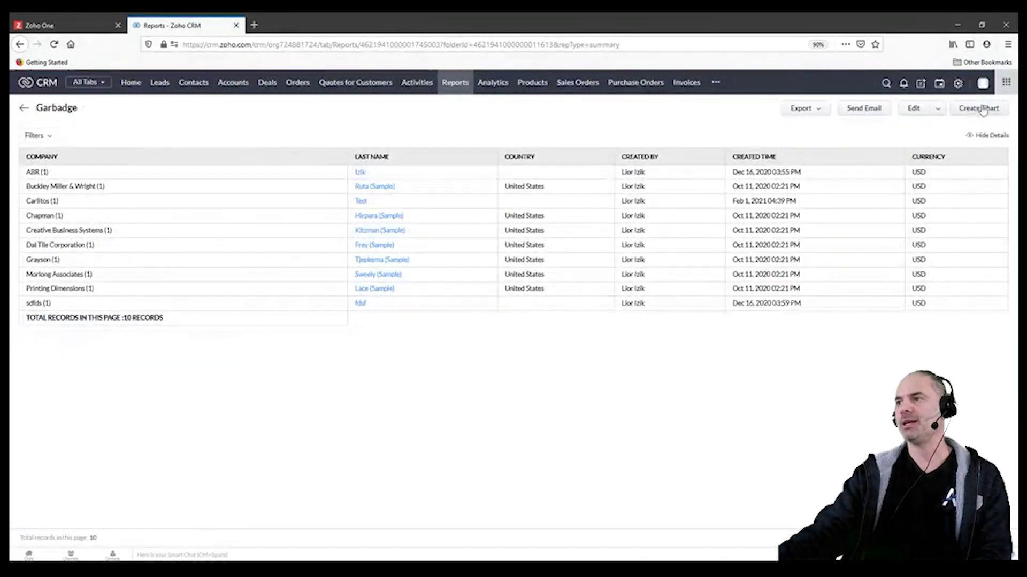
- Create a pie chart of Record Count by Company and add it to the Org Overview dashboard as the component "Garbadge"
left_click(978, 108)
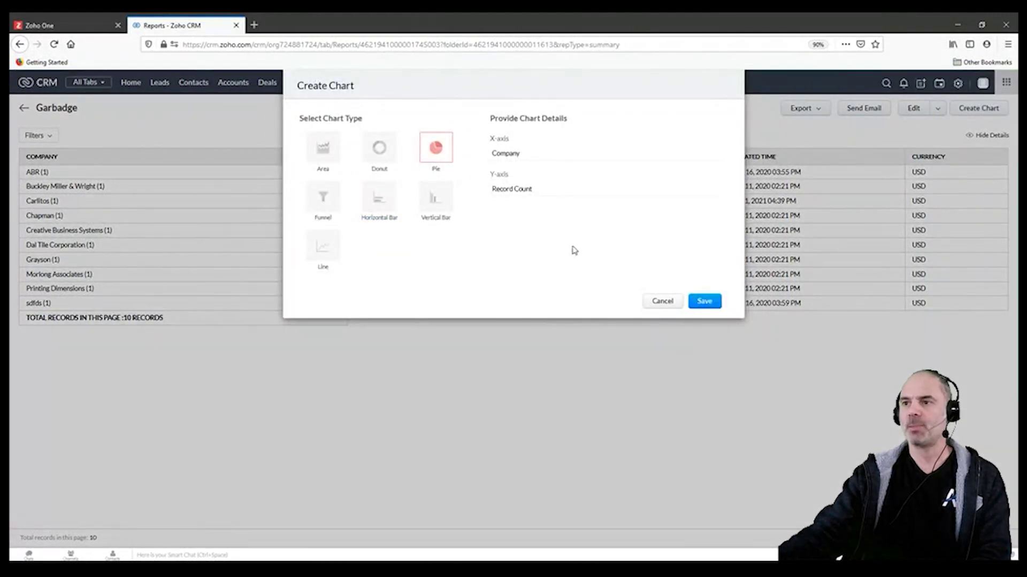
left_click(713, 304)
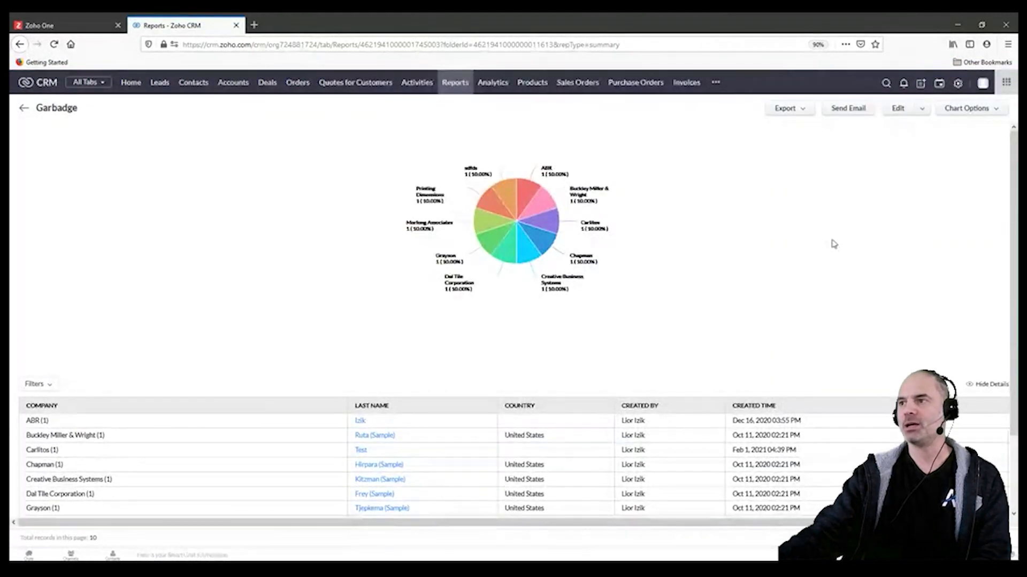
left_click(995, 111)
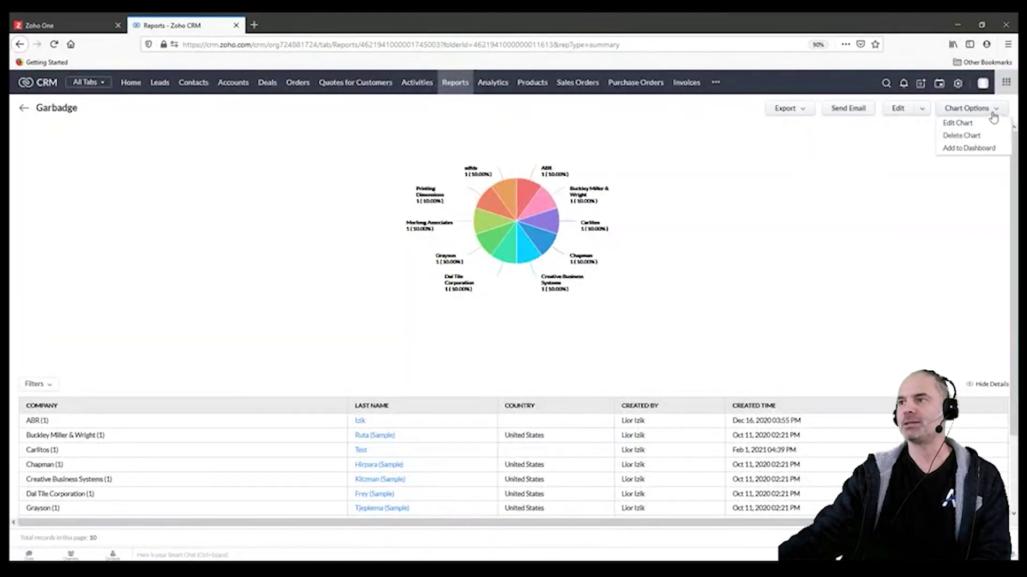
left_click(973, 149)
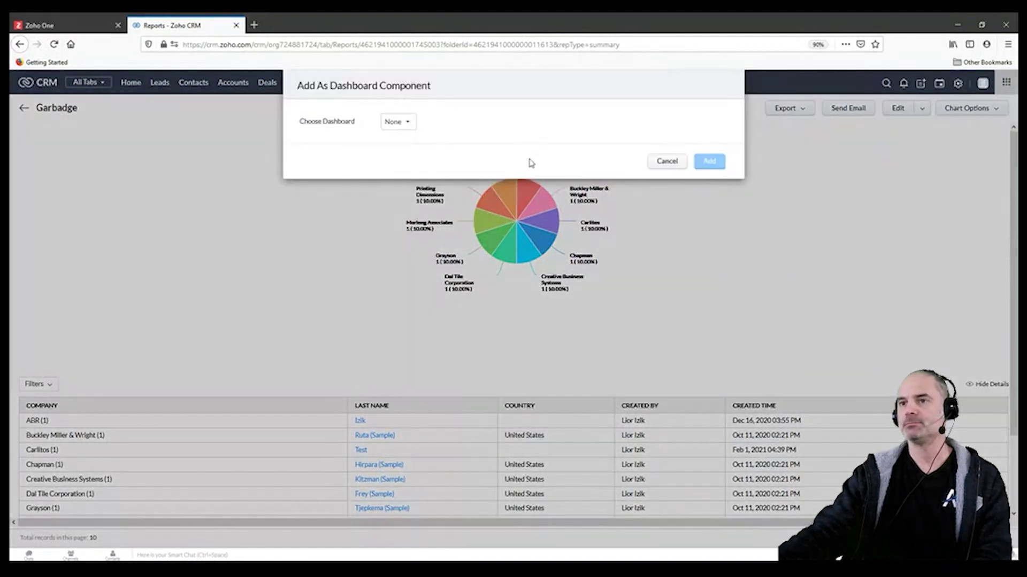
left_click(395, 121)
left_click(431, 165)
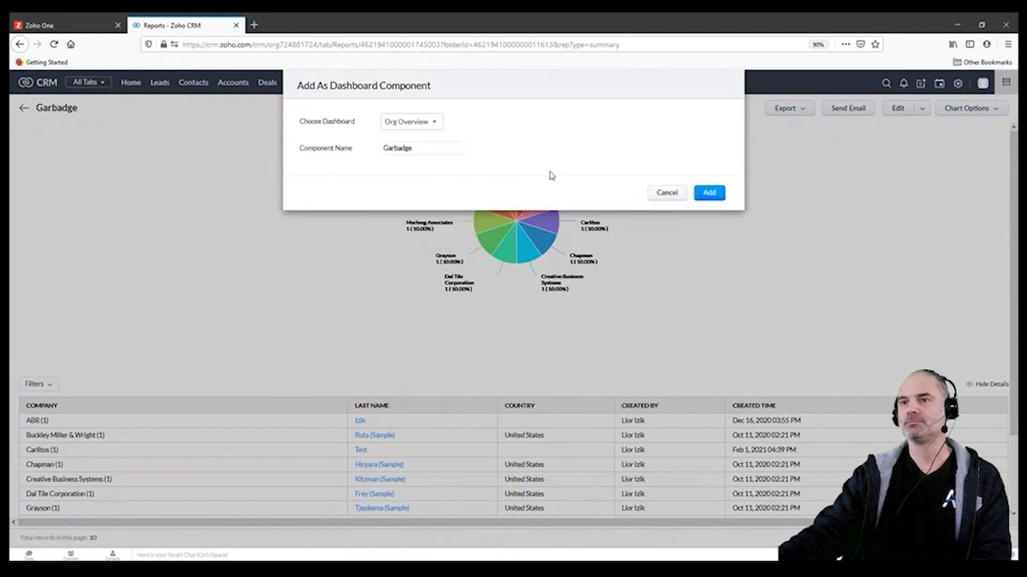
left_click_drag(418, 148, 333, 148)
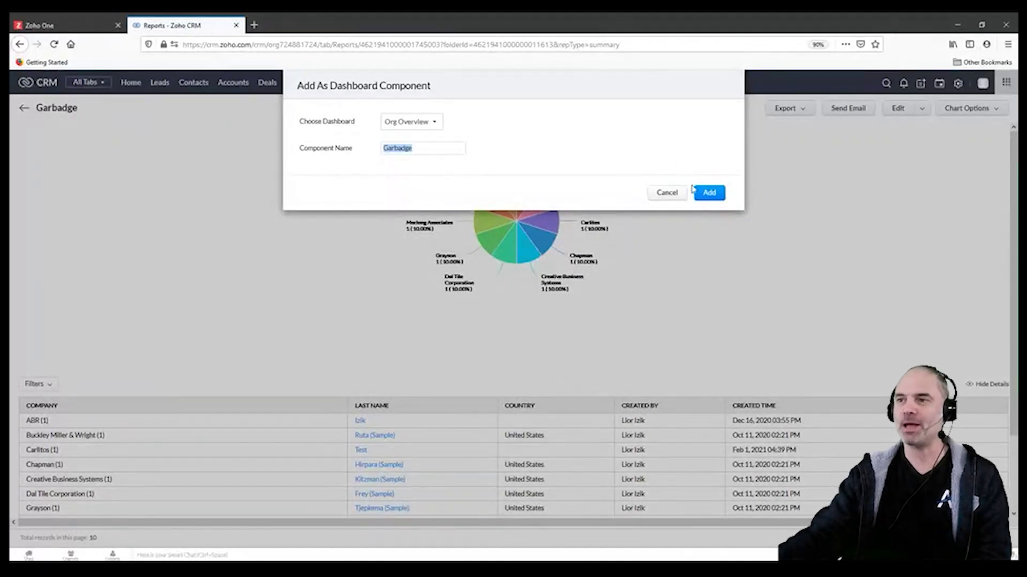
left_click(711, 193)
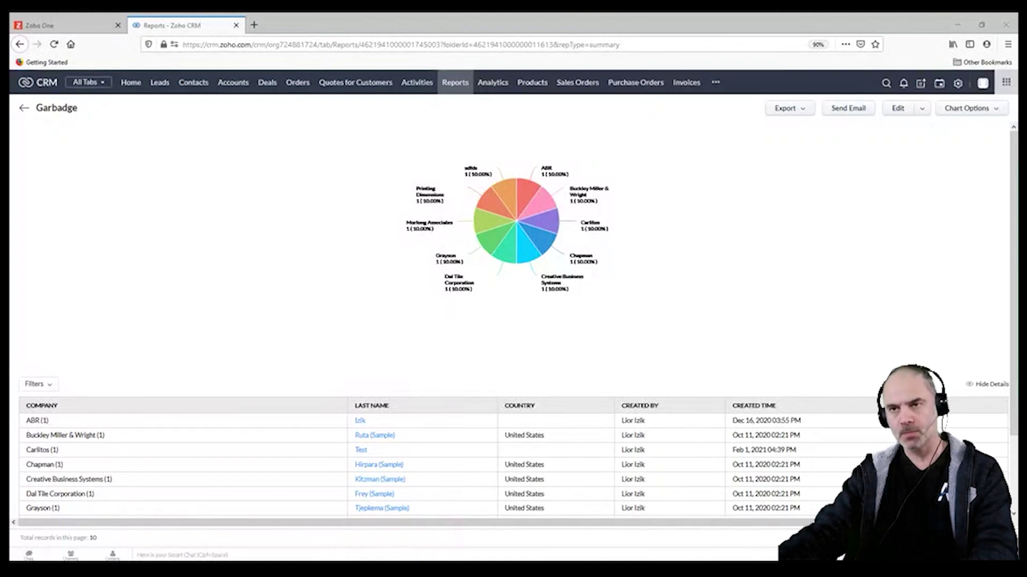
- Open the Amazing Business Results deal from the Deals module
left_click(318, 178)
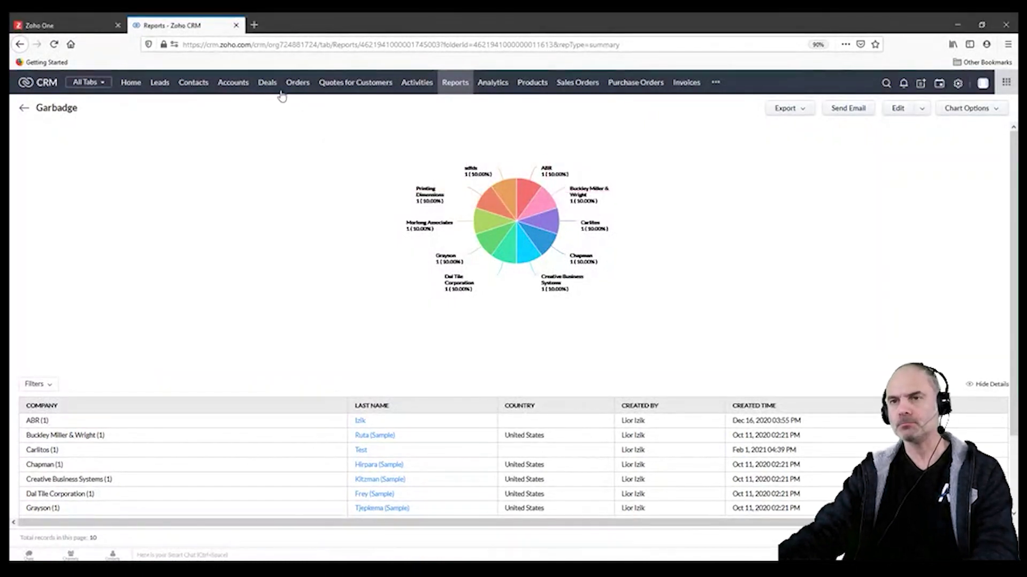
left_click(267, 83)
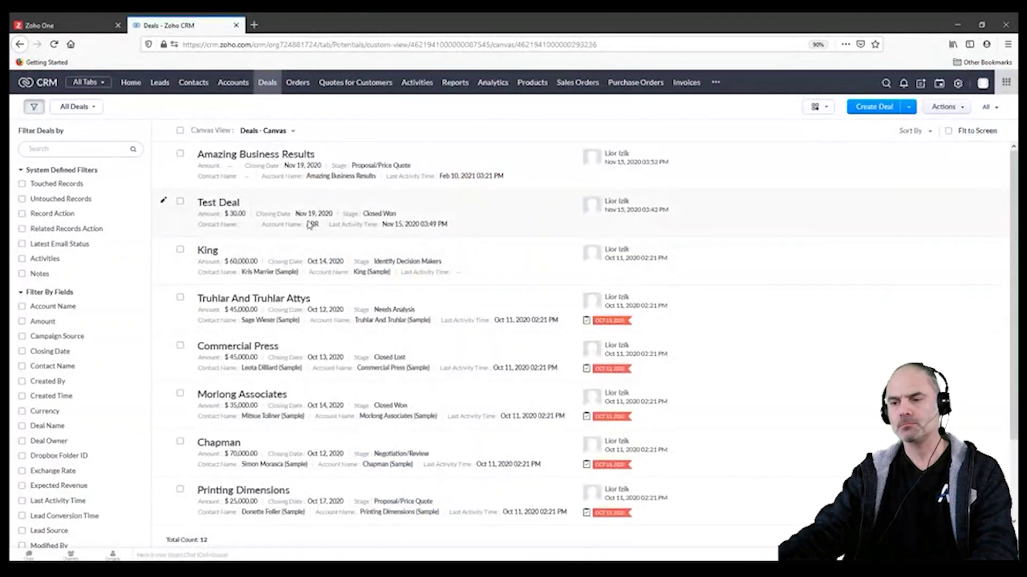
left_click(283, 158)
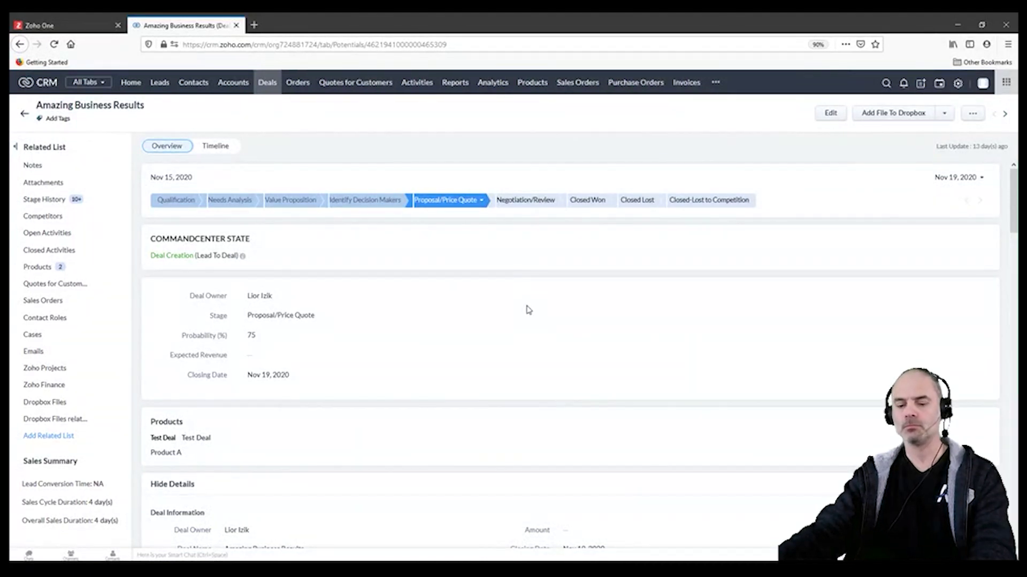
- Search the deal page for "las" and examine the Deal Information fields
key("ctrl+f")
type("las")
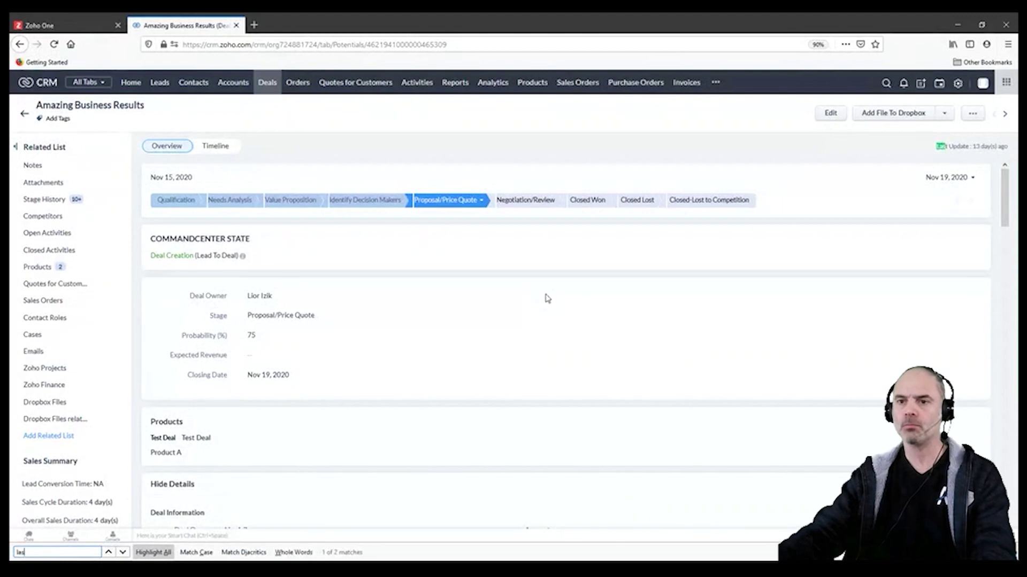
key("Return")
key("Return")
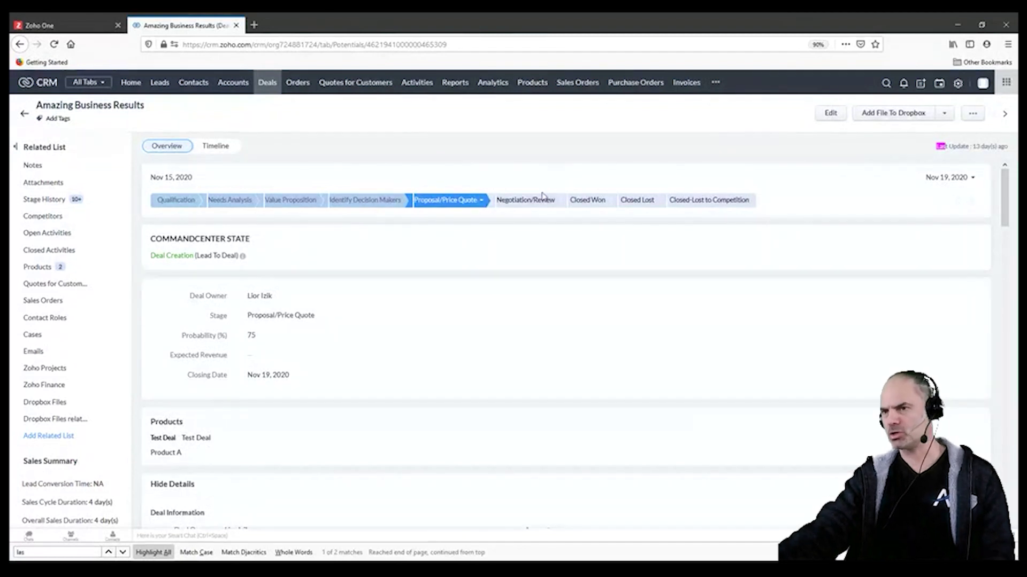
scroll(537, 231, "down", 3)
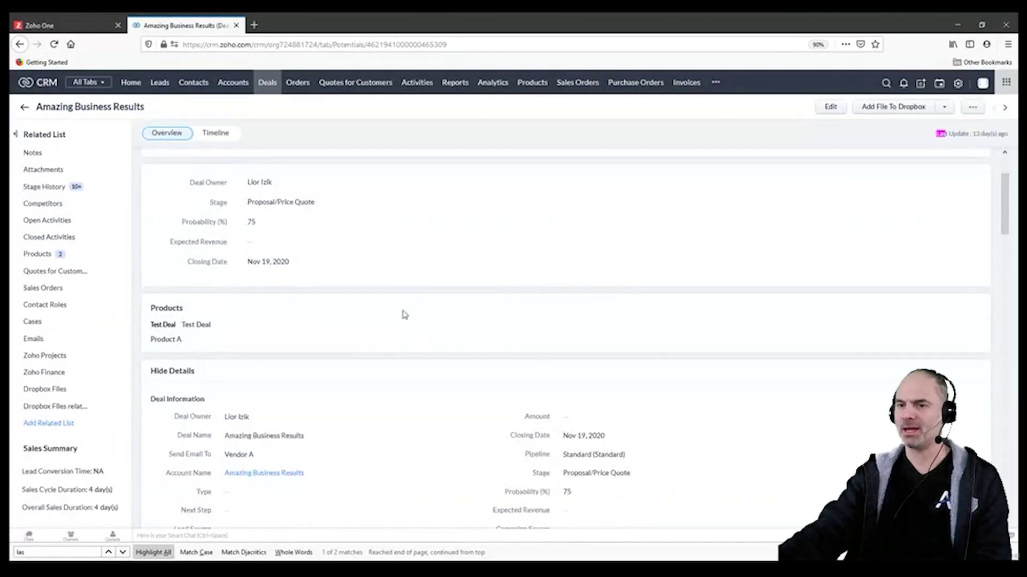
scroll(402, 315, "down", 3)
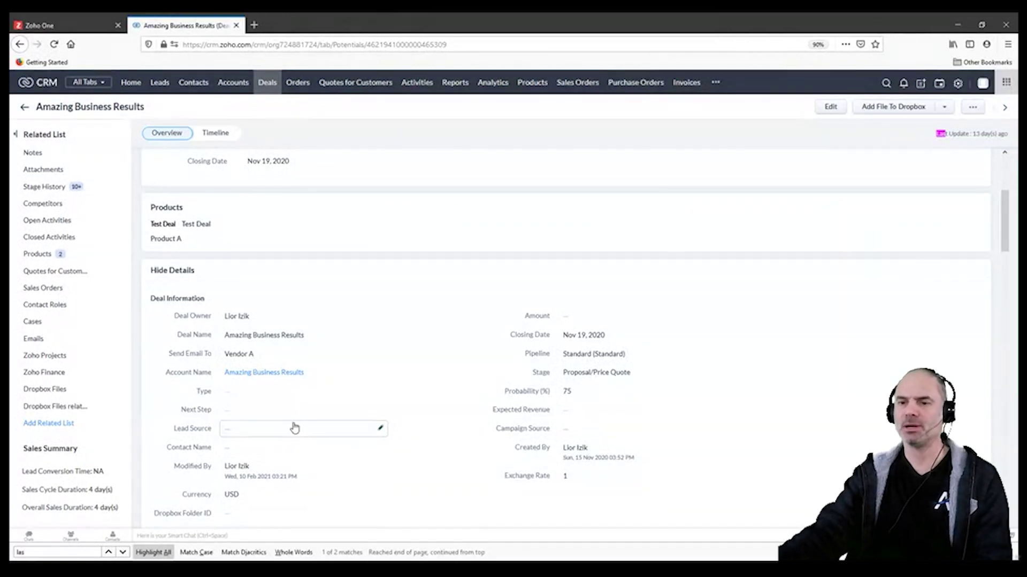
scroll(295, 428, "down", 2)
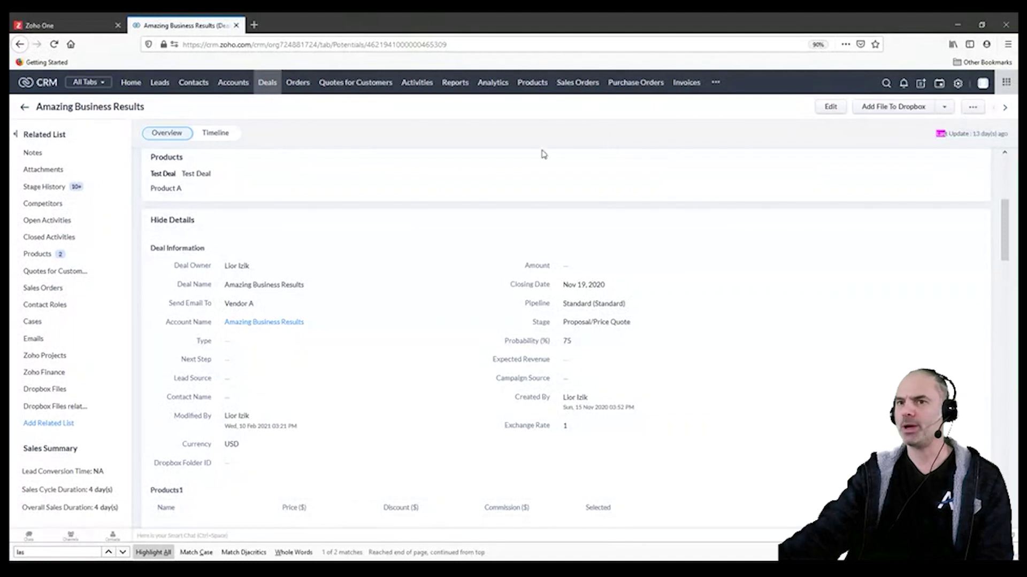
- Add a Date field named "Last Update" to the Deal Information section of the Standard layout, save the layout and close the editor
left_click(830, 106)
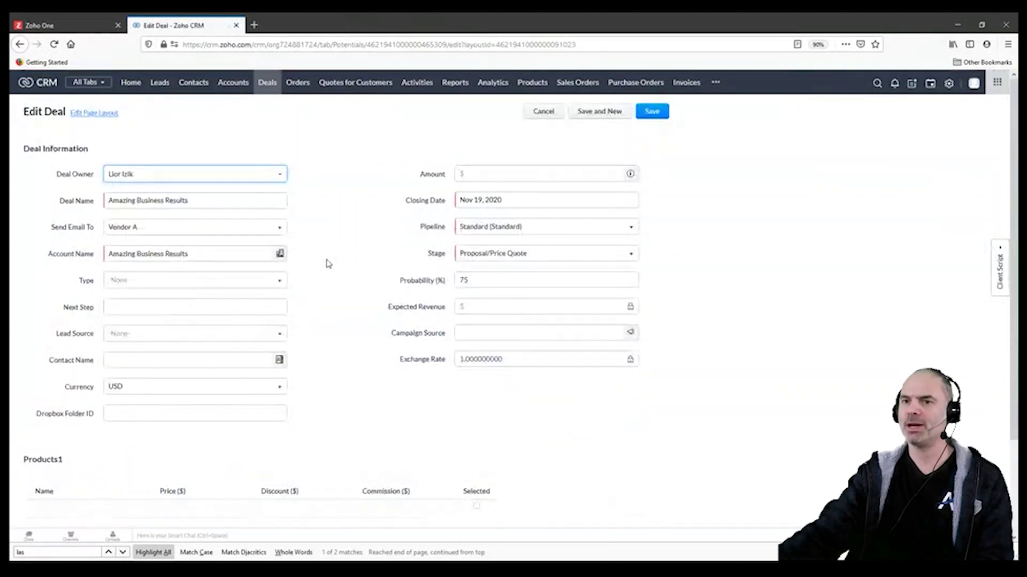
left_click(102, 114)
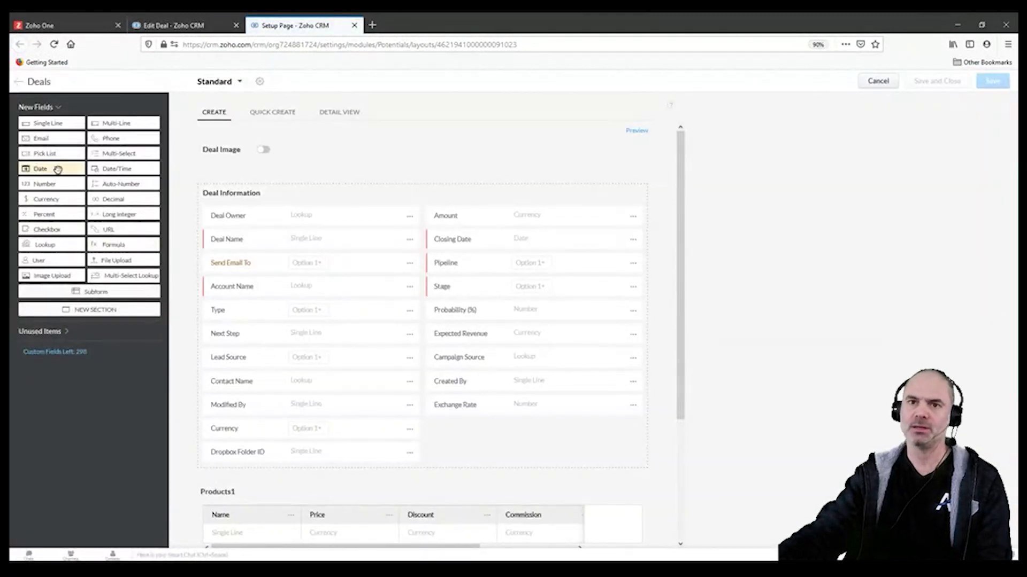
left_click_drag(40, 168, 477, 428)
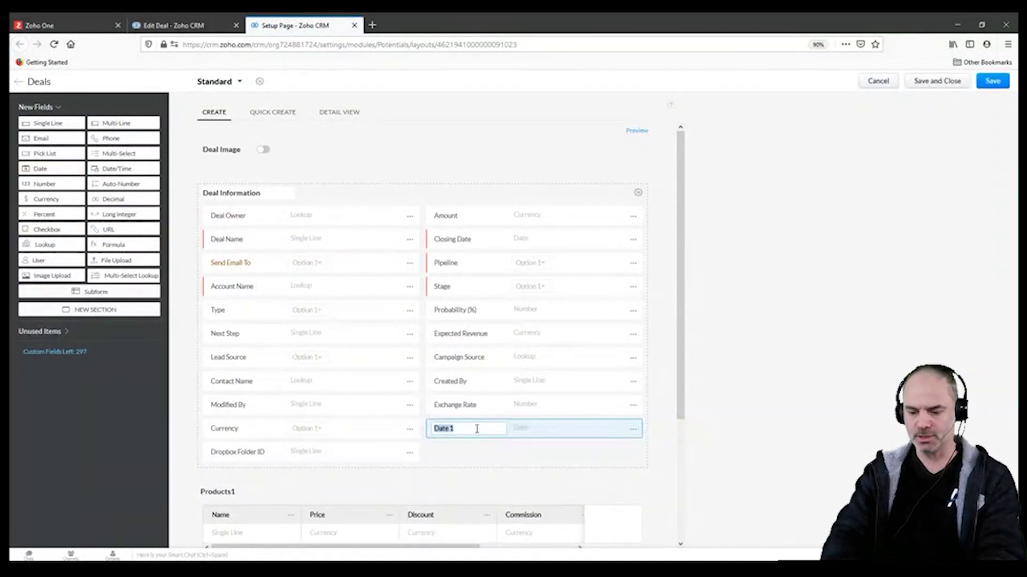
type("Last Upd")
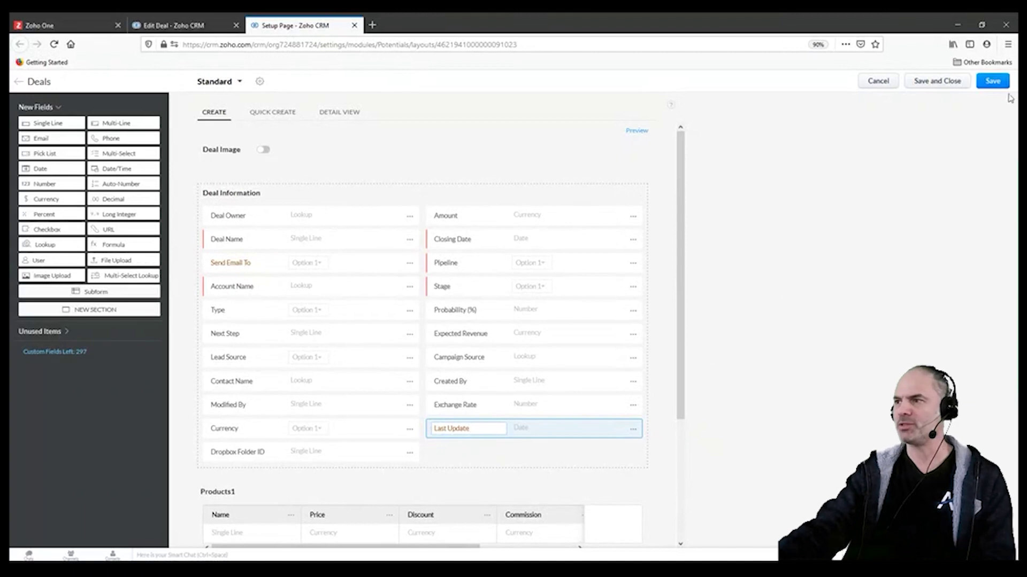
left_click(992, 81)
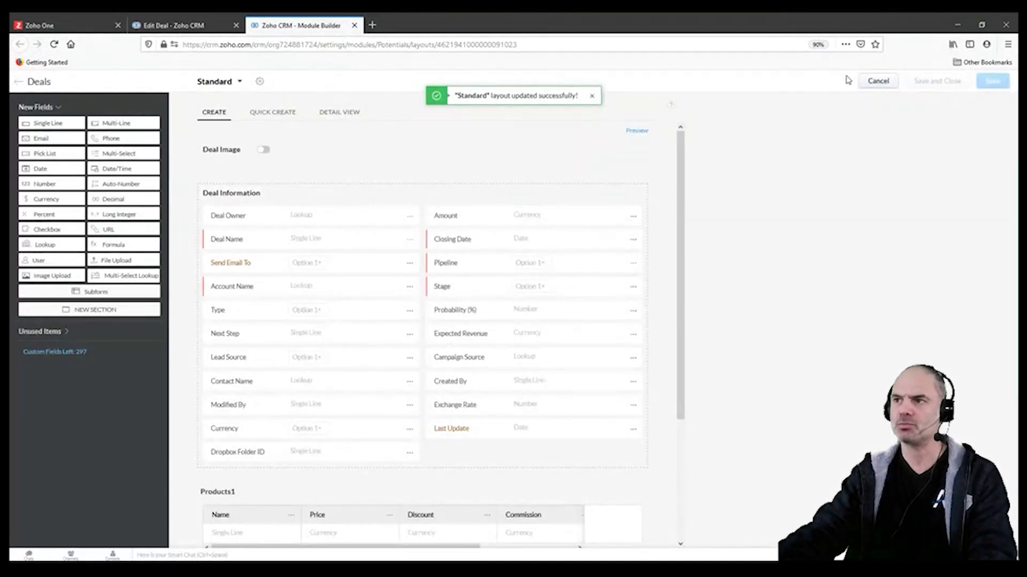
left_click(865, 81)
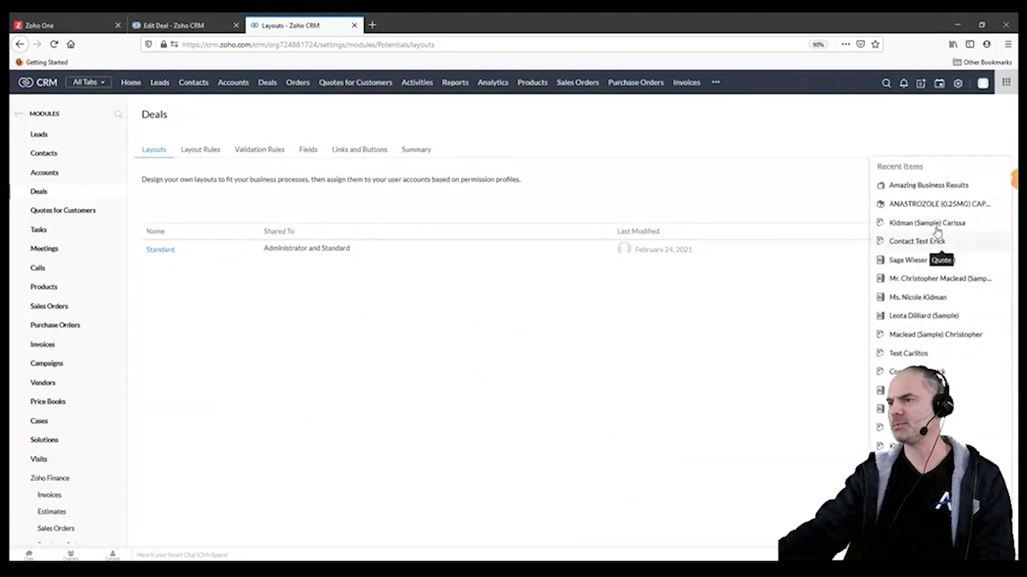
- Open the Amazing Business Results deal from the recent items and check its Deal Information section for the Last Update field
left_click(916, 201)
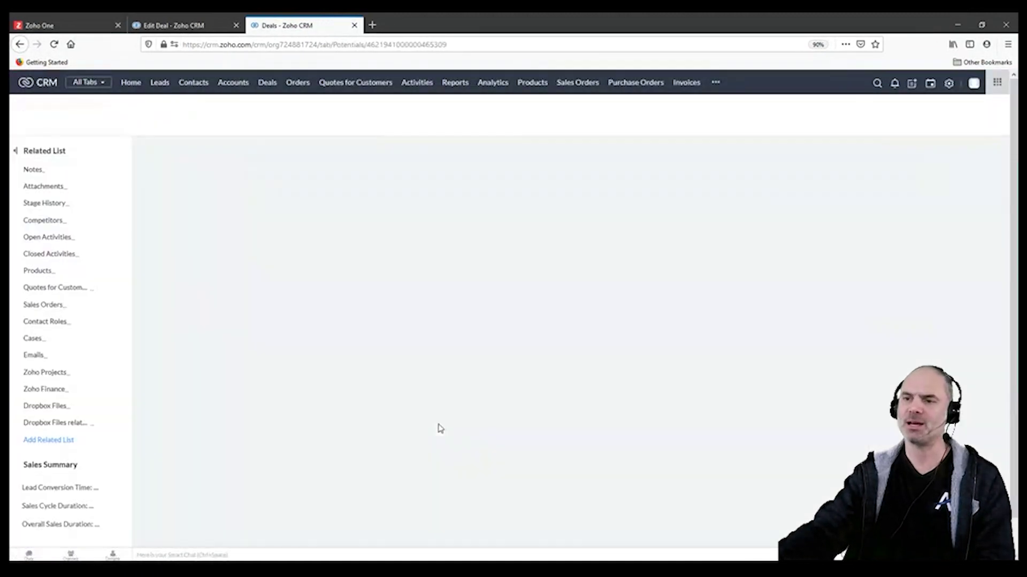
scroll(600, 419, "down", 1)
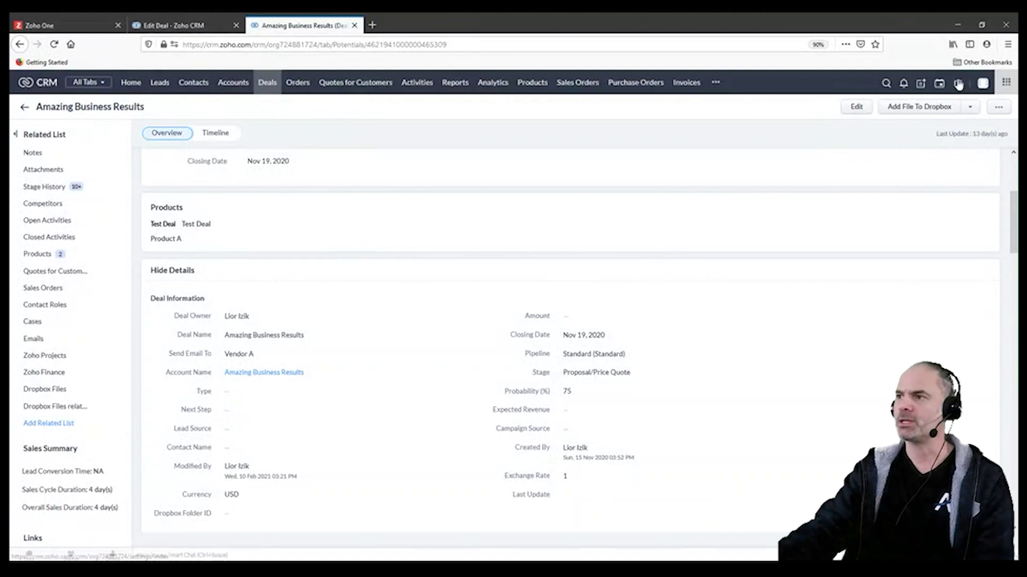
- Start a new workflow rule for the Deals module named "Last update"
left_click(958, 84)
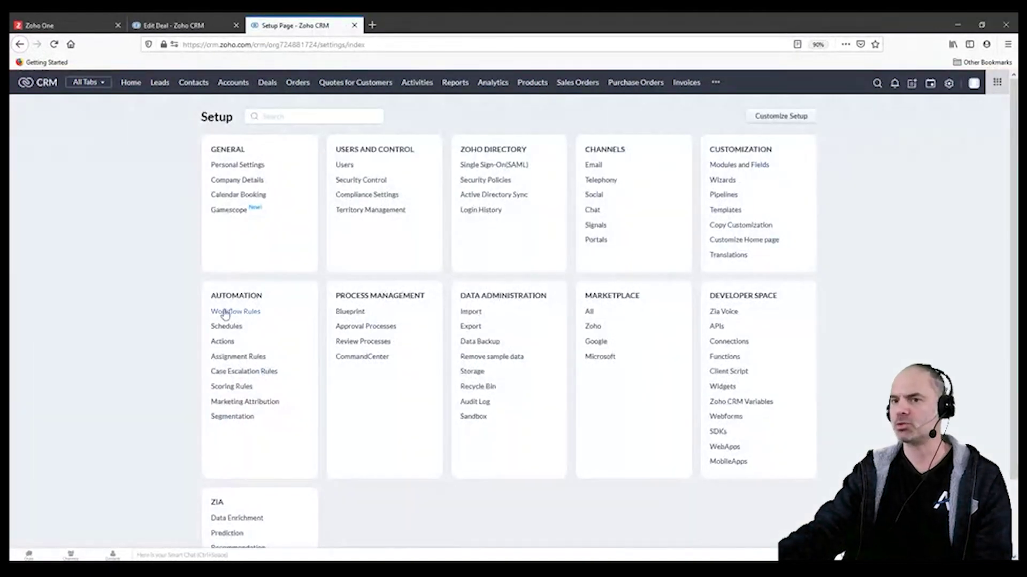
left_click(226, 313)
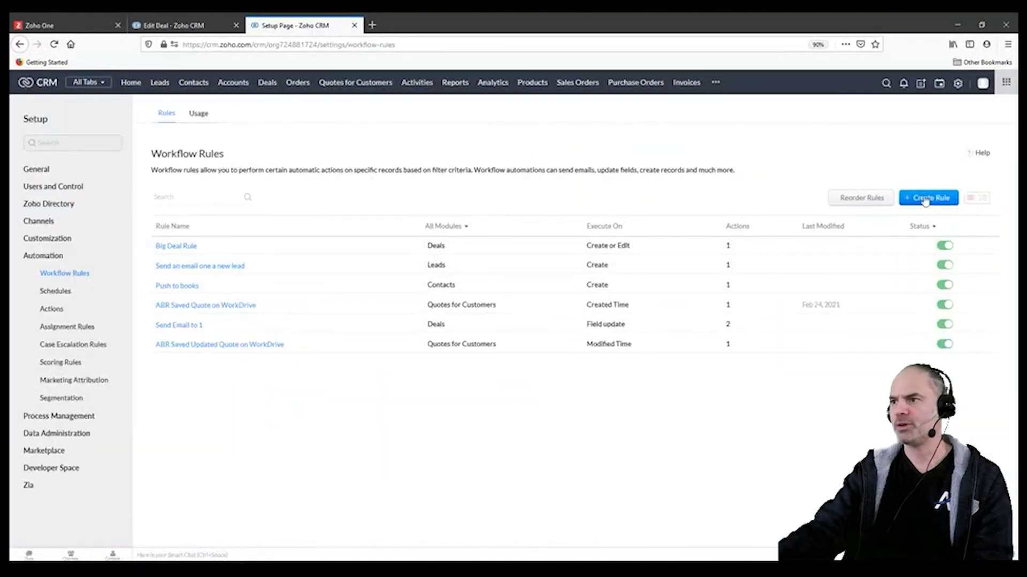
left_click(925, 198)
left_click(488, 120)
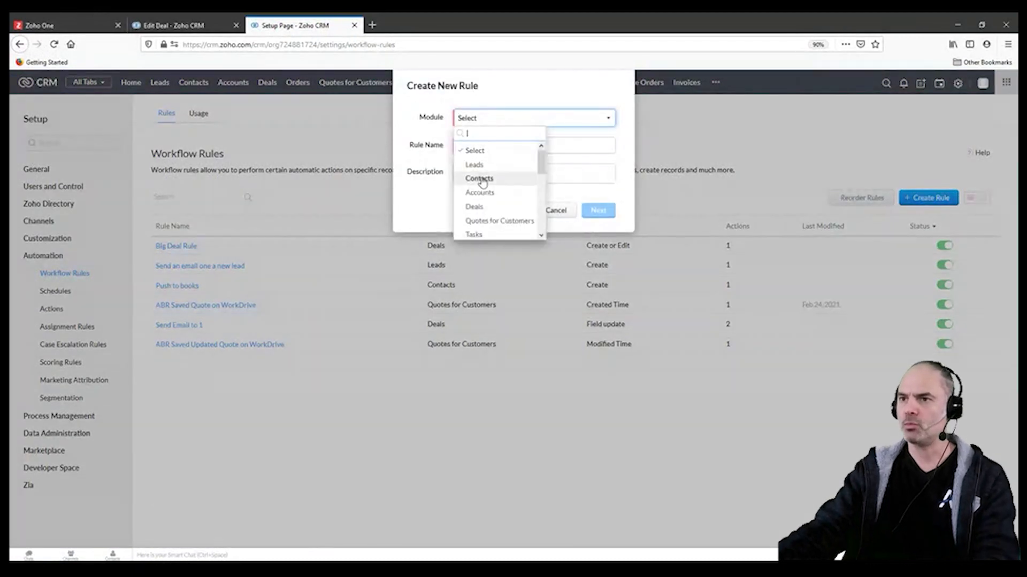
left_click(484, 207)
left_click(491, 146)
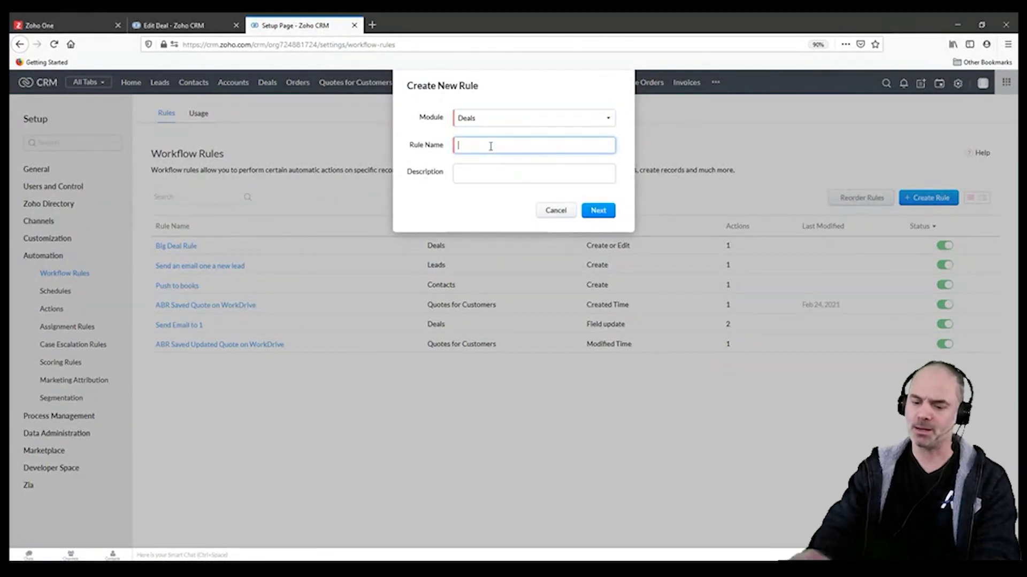
type("Last update")
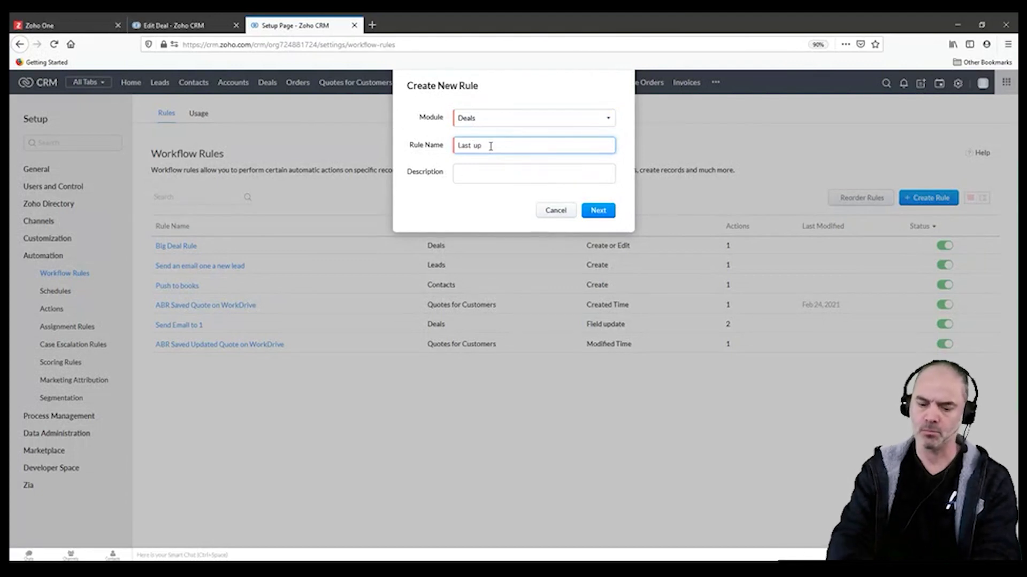
left_click(599, 212)
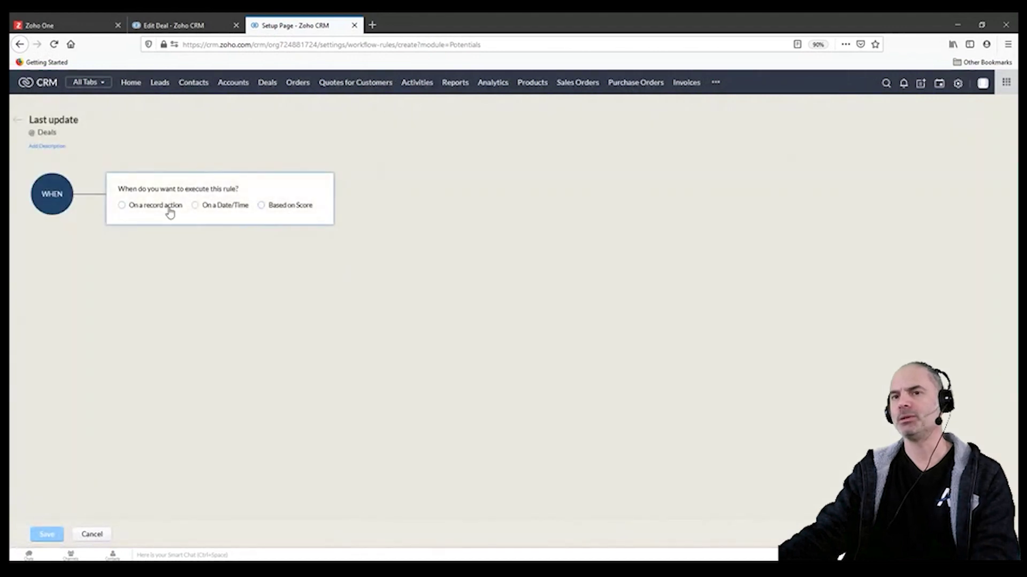
- Set the rule to execute on a date, 5 days after the Last Update date
left_click(170, 206)
left_click(213, 207)
left_click(335, 231)
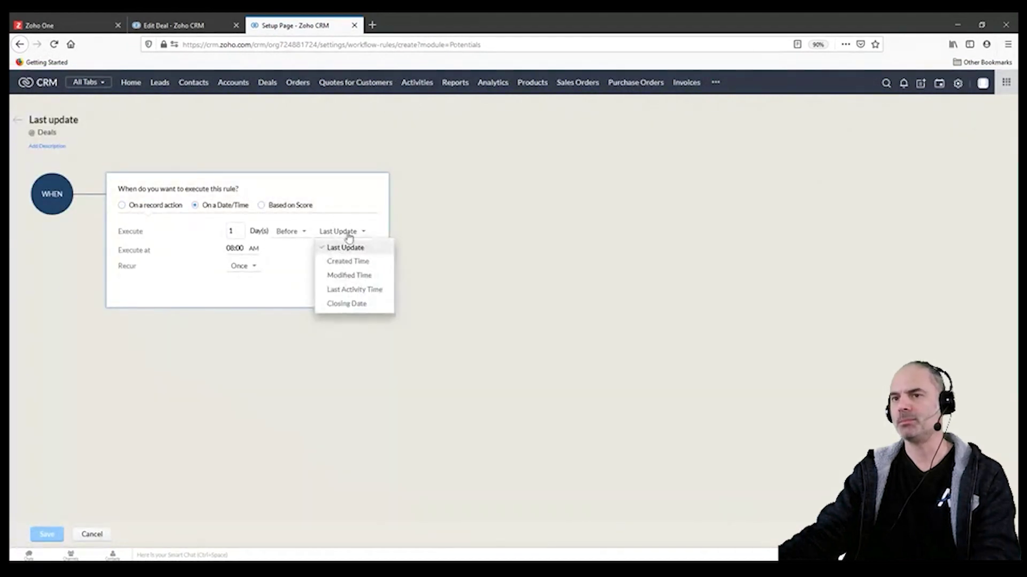
left_click(238, 230)
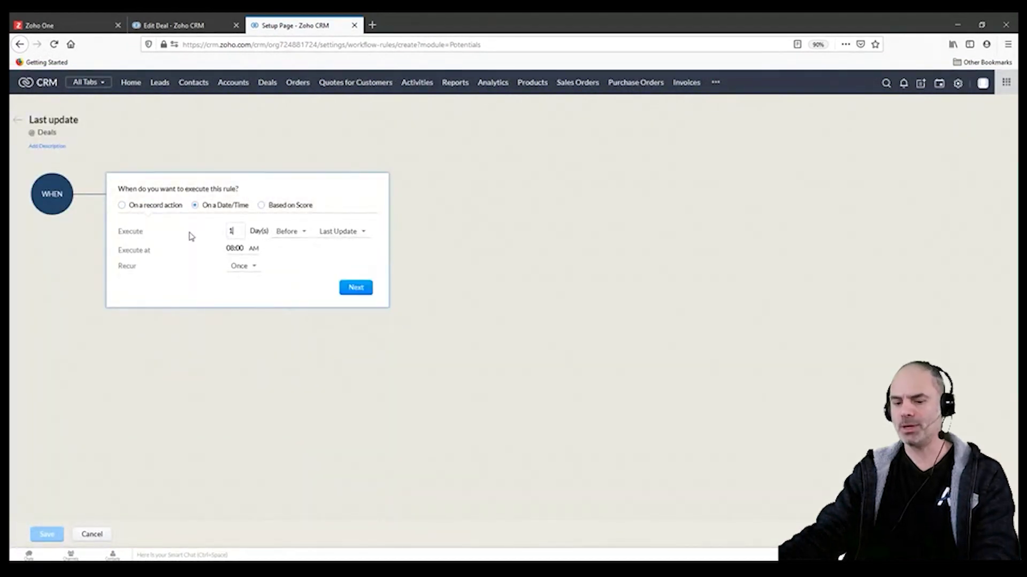
key("BackSpace")
type("5")
left_click(294, 233)
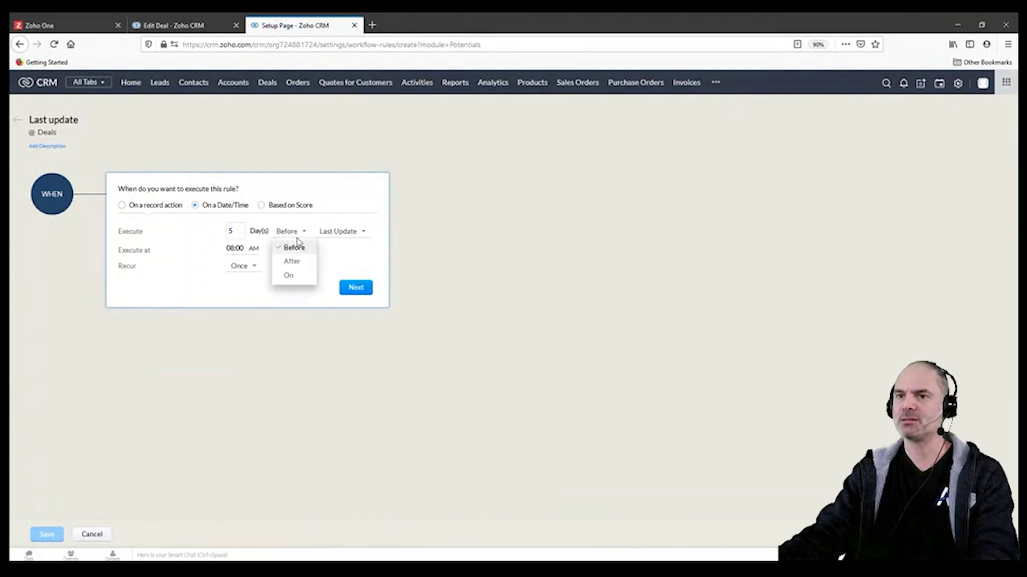
left_click(293, 261)
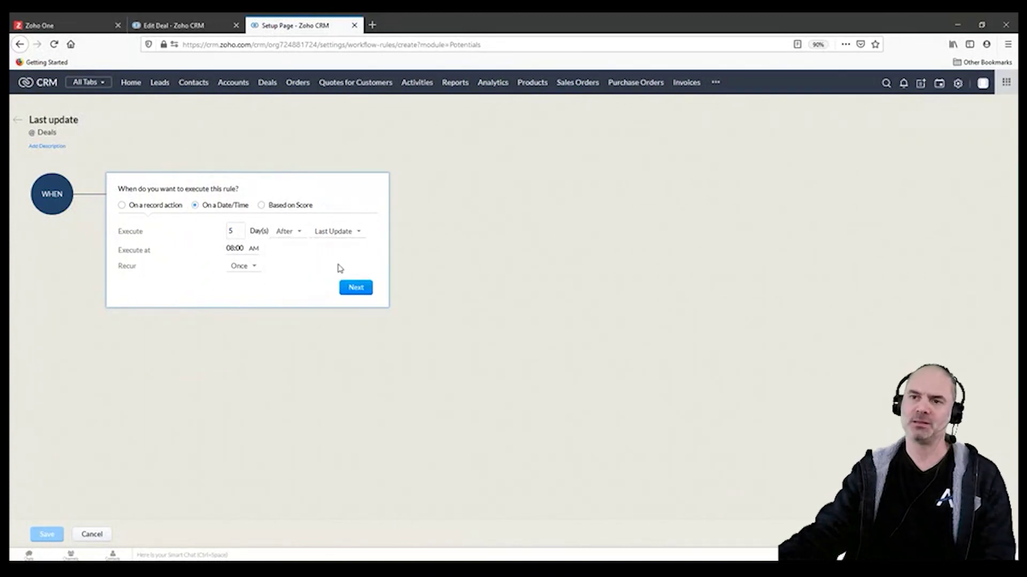
left_click(357, 289)
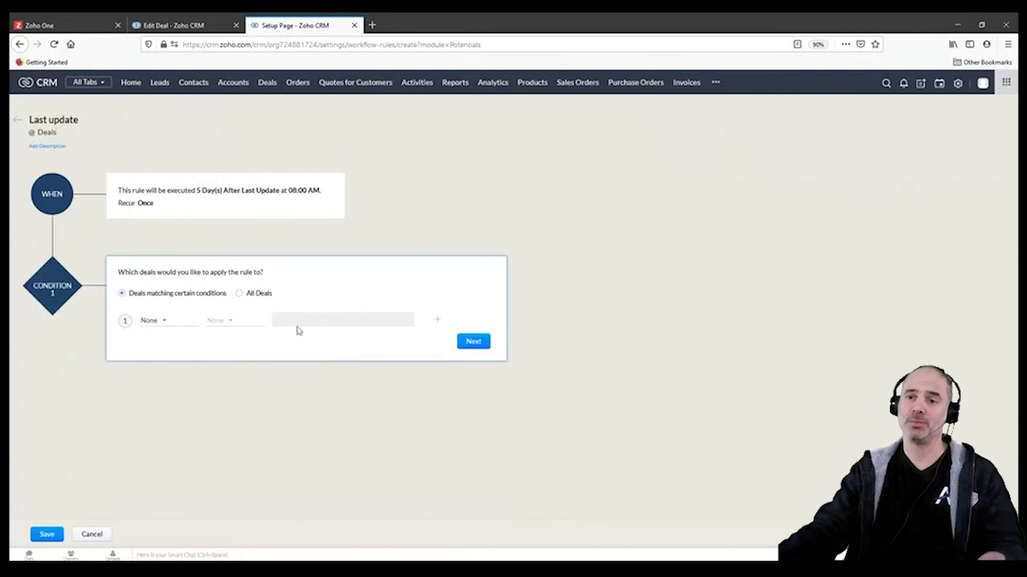
- Apply the rule to all deals and review the available instant actions
left_click(249, 294)
left_click(481, 312)
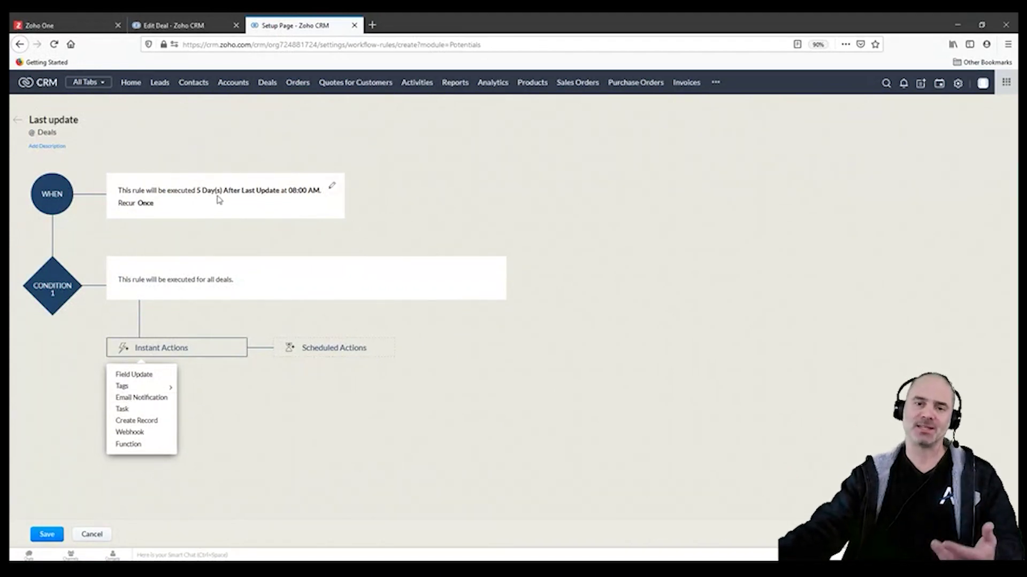
left_click(340, 413)
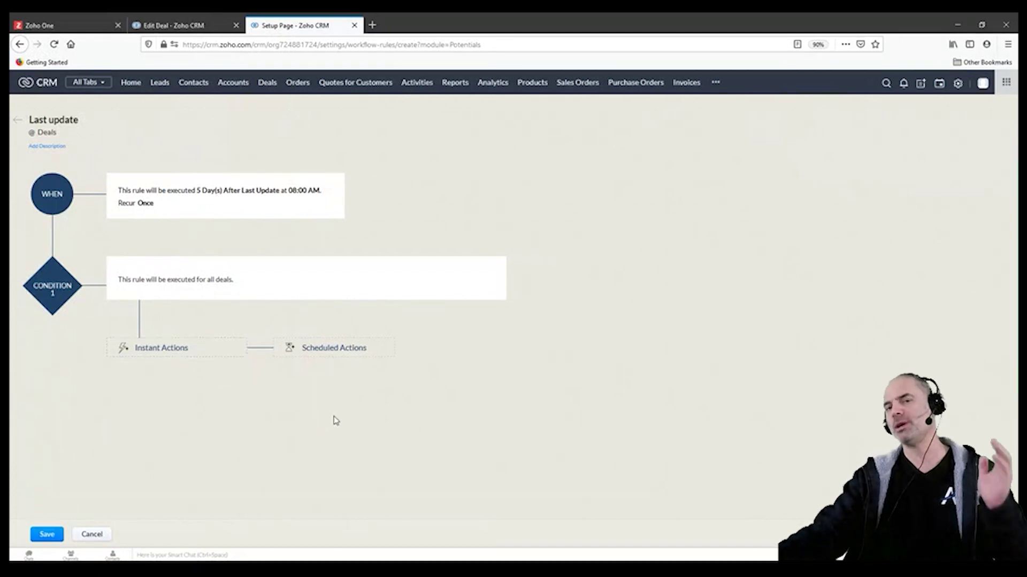
- Start a new automation schedule in Setup and name it "Reminder every friday"
left_click(958, 84)
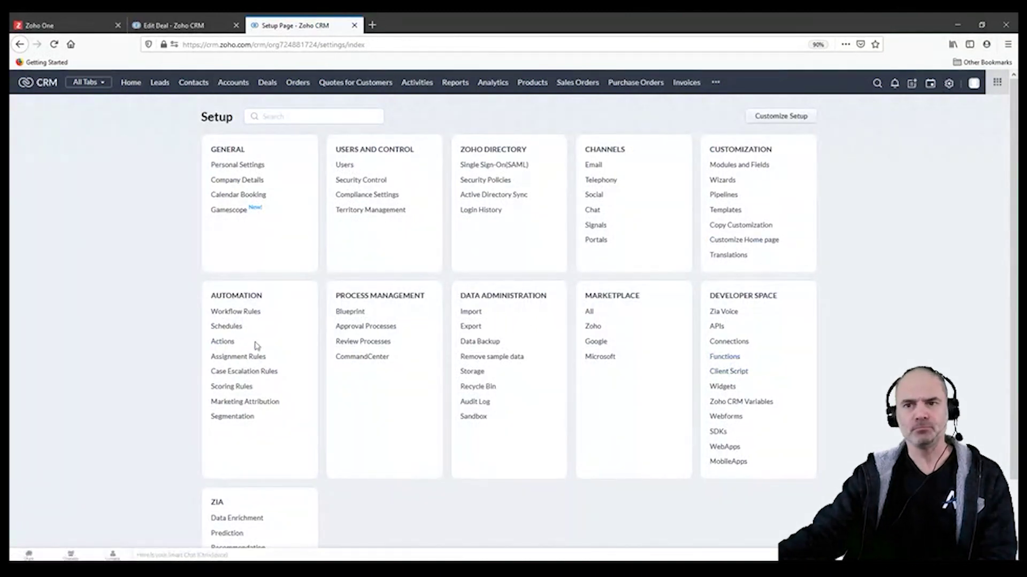
left_click(229, 327)
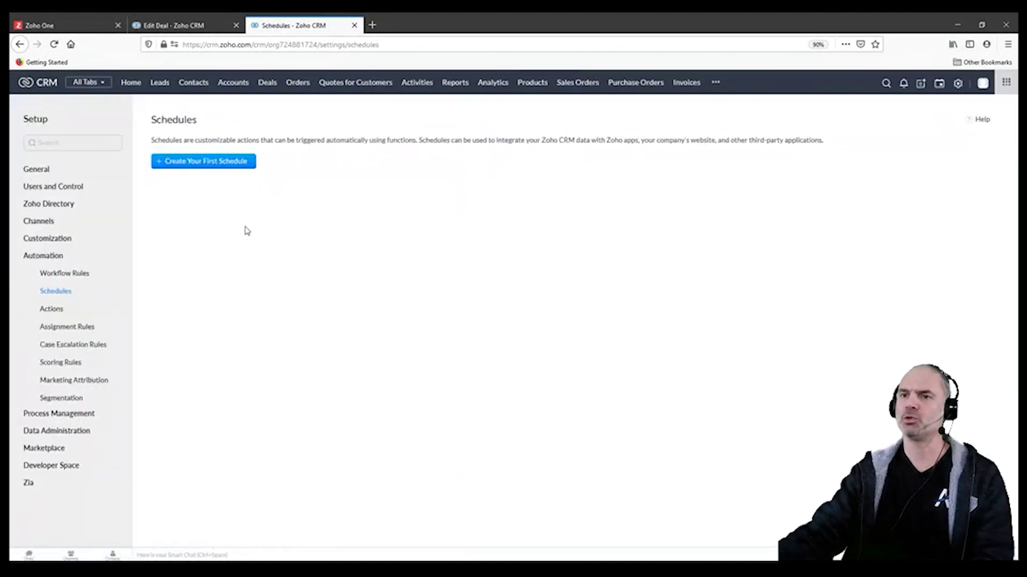
left_click(231, 162)
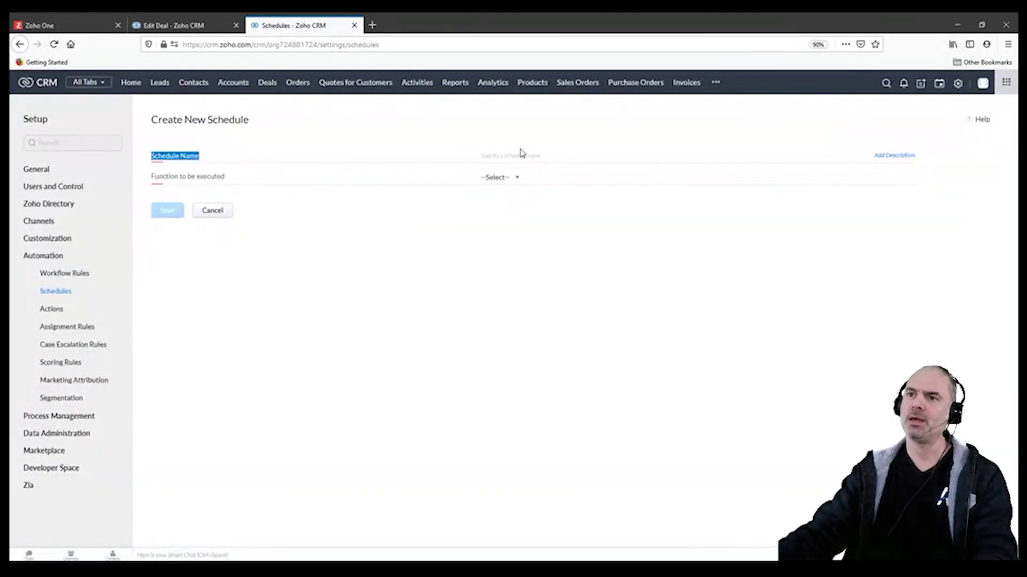
left_click(560, 154)
type("Reminder every friday")
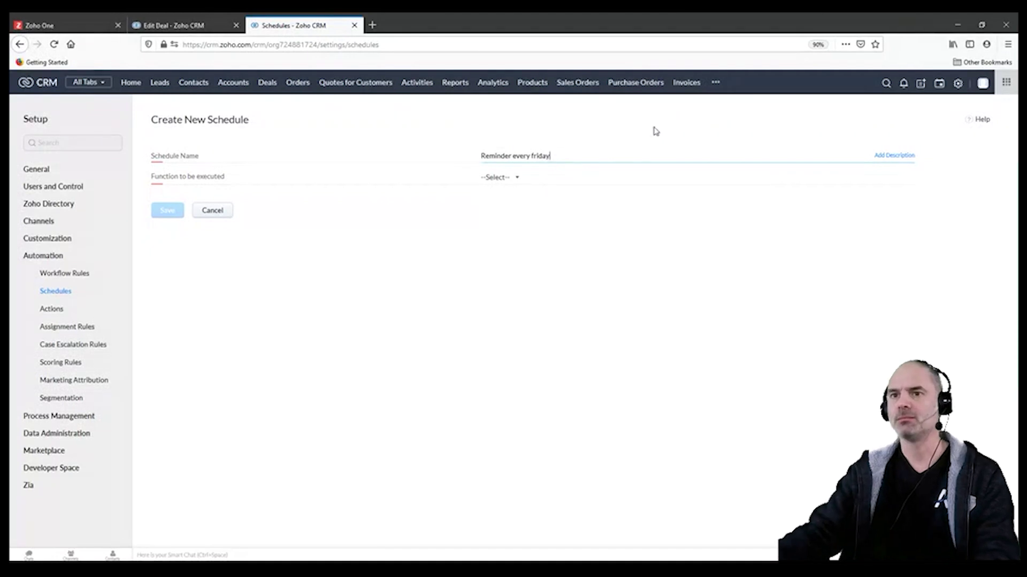
- Write a new function for the schedule with function name and display name "test", and save it empty
left_click(517, 177)
left_click(515, 177)
left_click(515, 177)
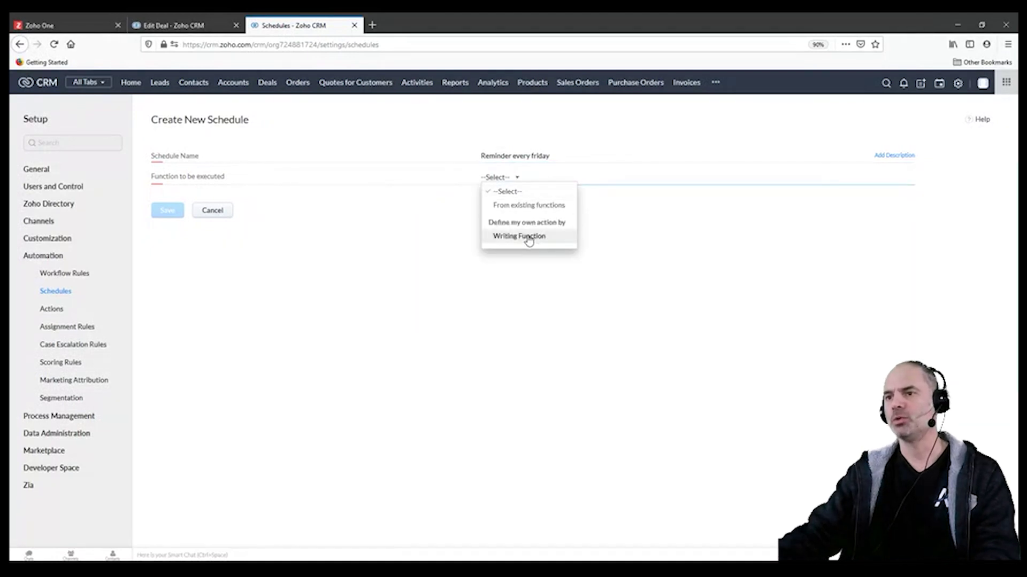
left_click(530, 236)
type("t")
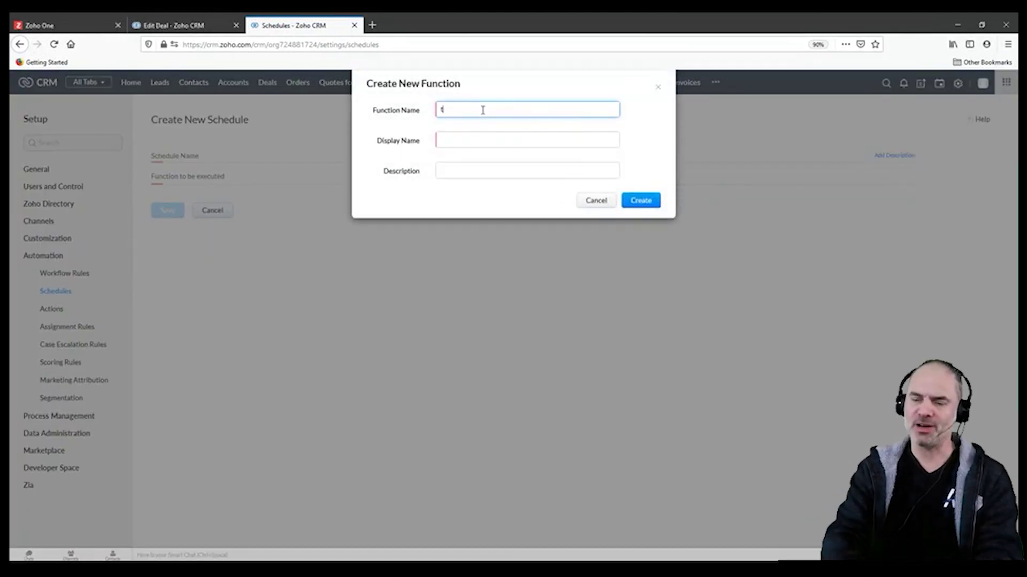
type("est")
key("Tab")
type("test")
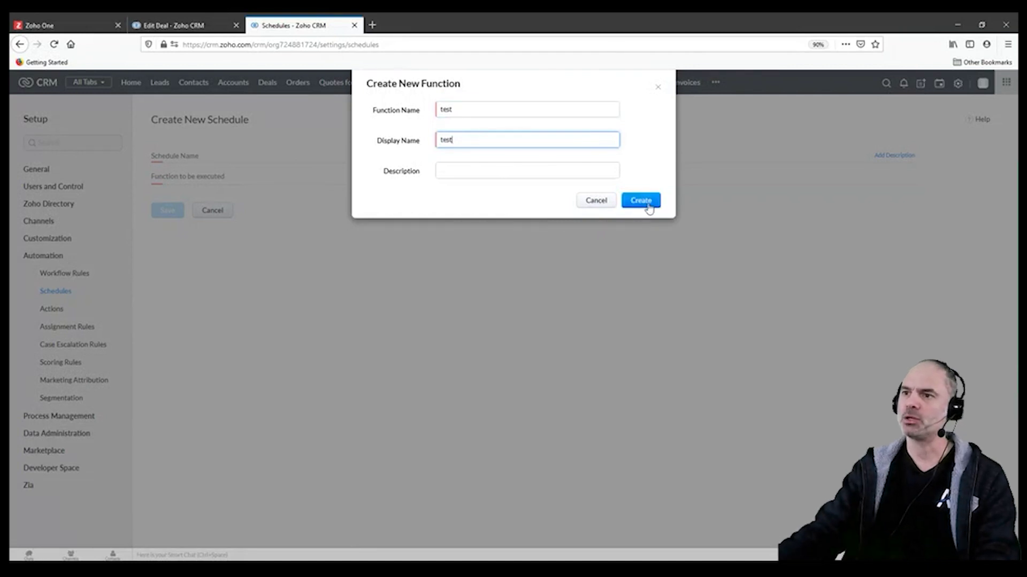
left_click(646, 202)
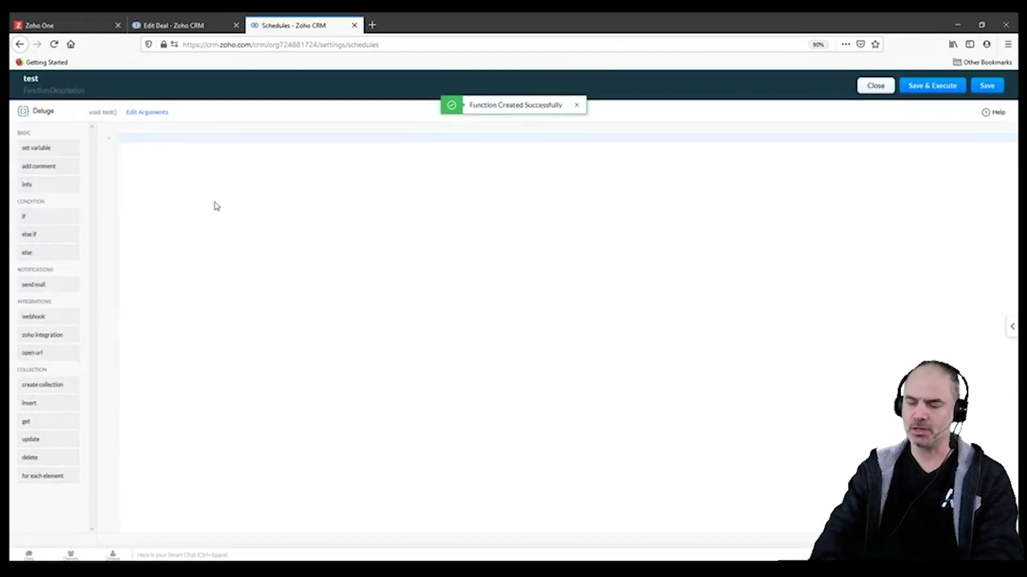
left_click(986, 86)
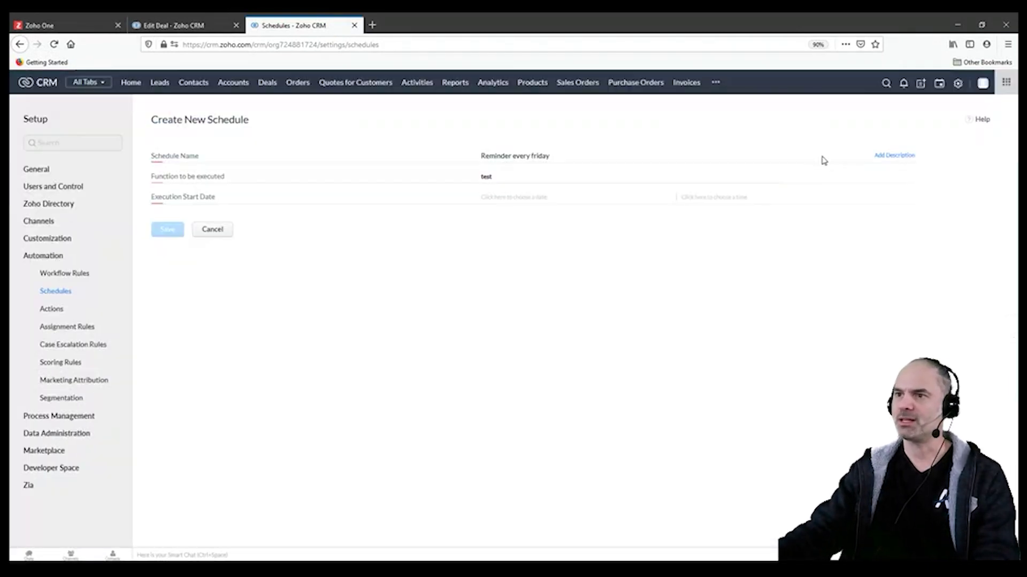
- Set the schedule to start on Feb 26, 2021 at 10:30 AM and run every week, and cancel its creation
left_click(500, 197)
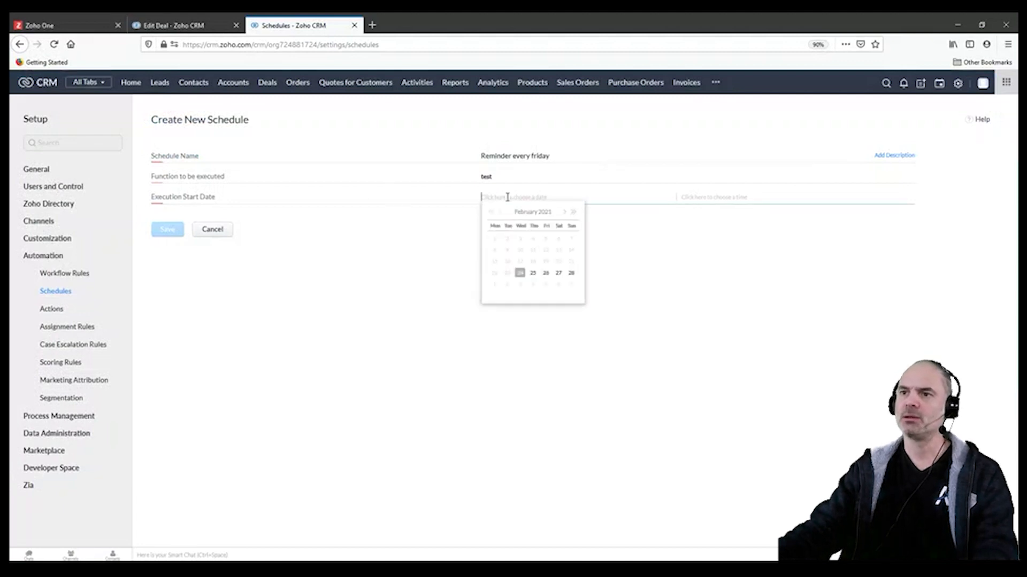
left_click(546, 273)
left_click(698, 223)
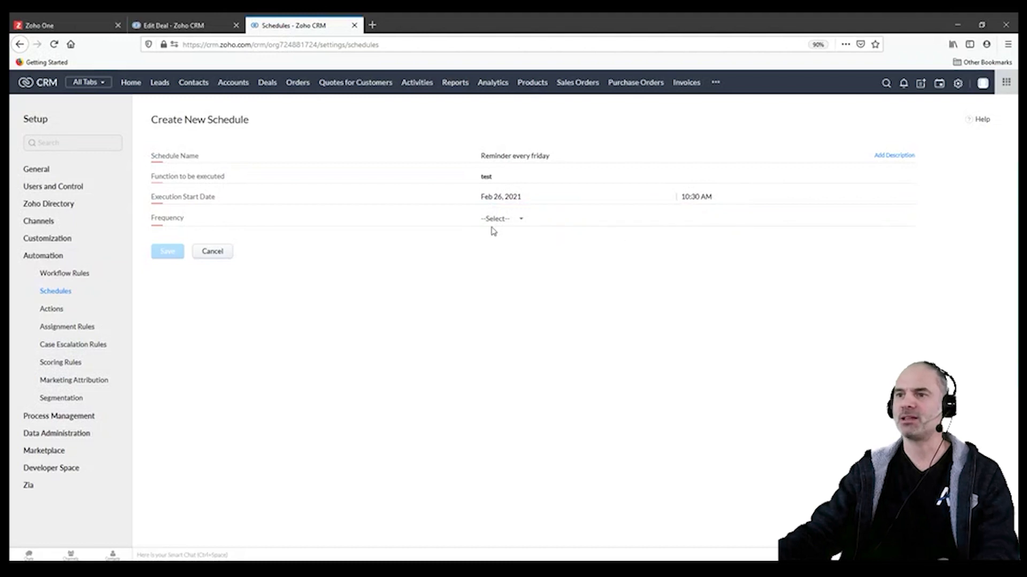
left_click(506, 219)
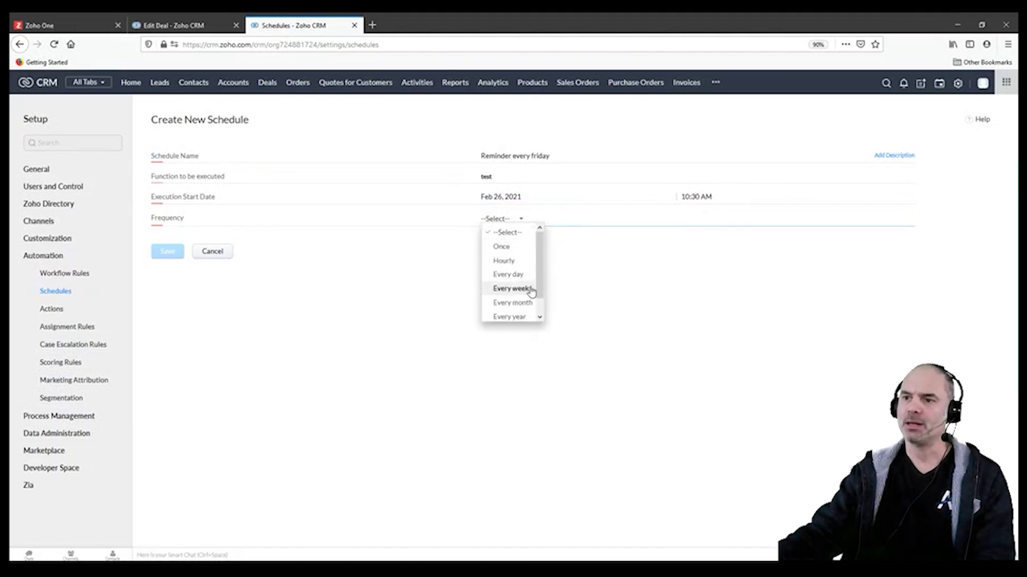
left_click(530, 289)
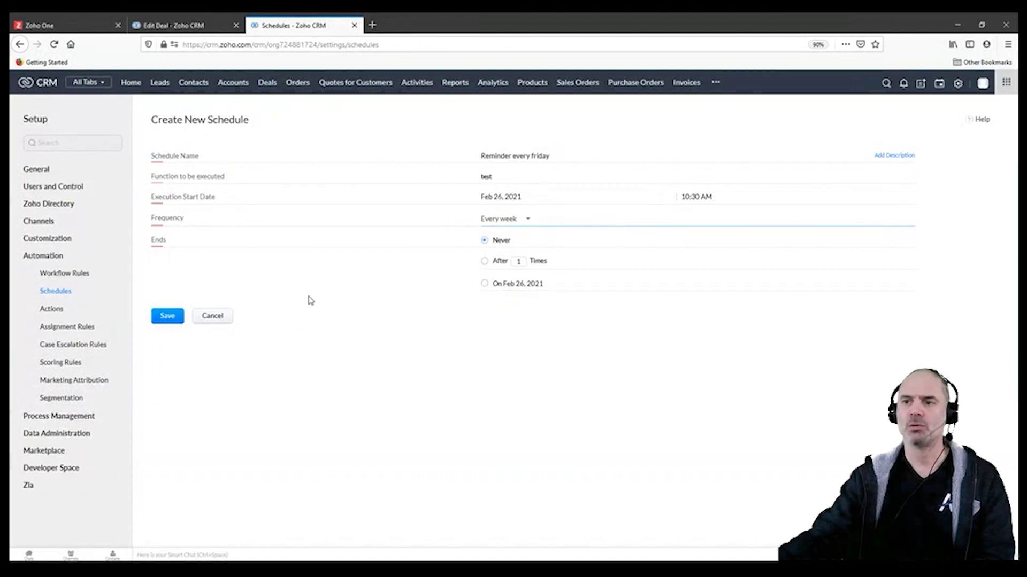
left_click(206, 318)
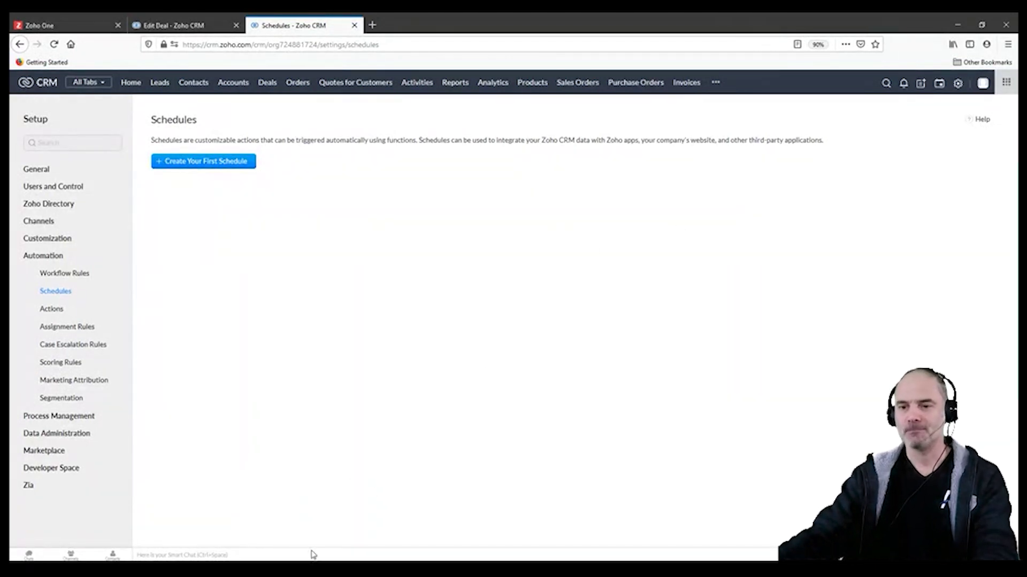
key("alt+Tab")
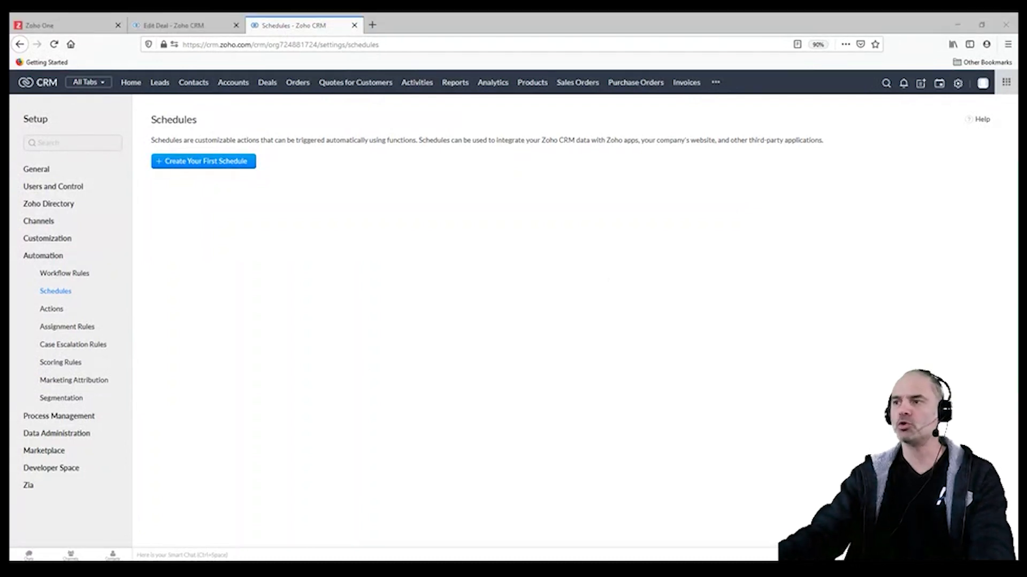
left_click(458, 304)
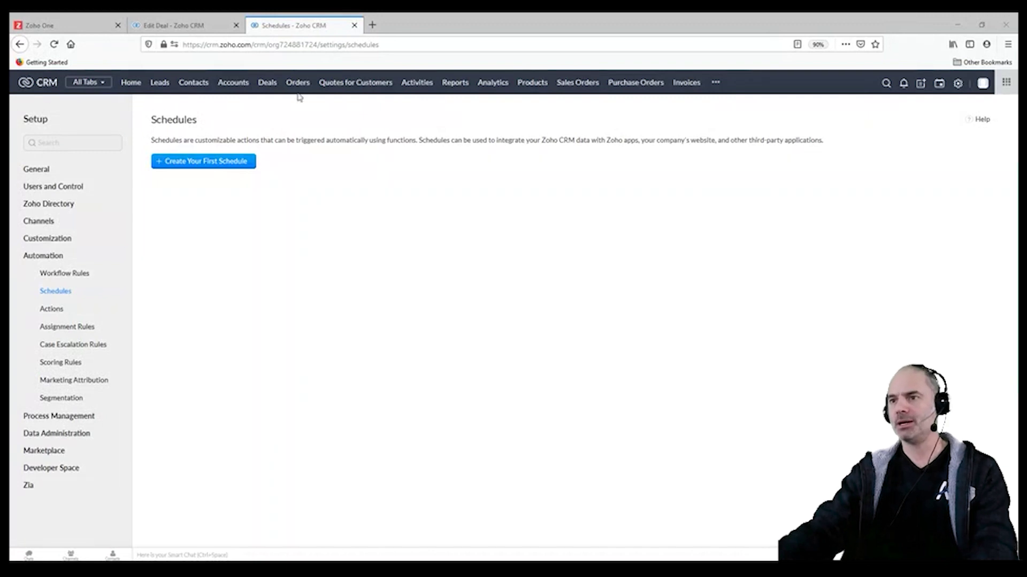
- Open draw.io in a new browser tab
left_click(372, 25)
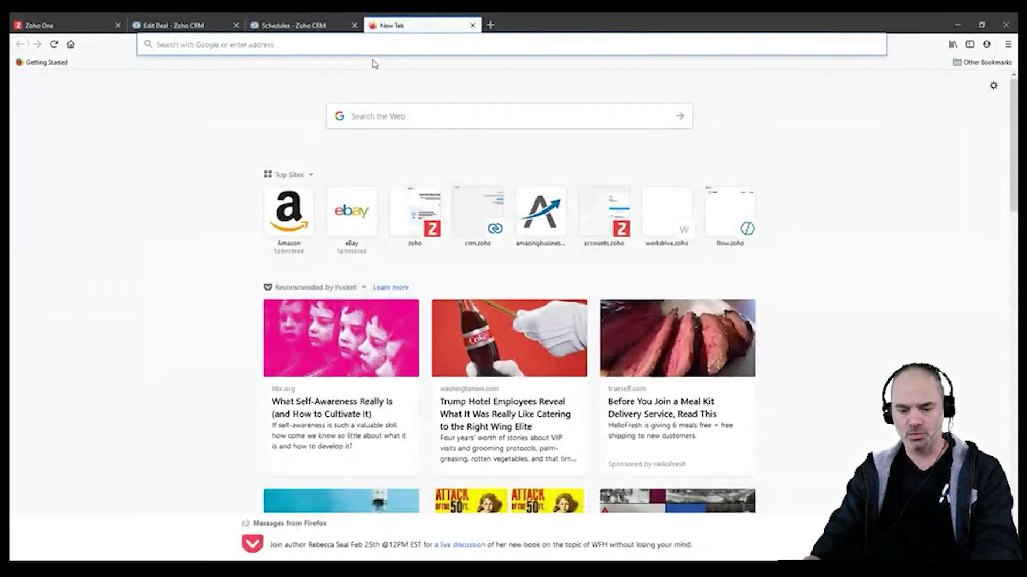
type("dr")
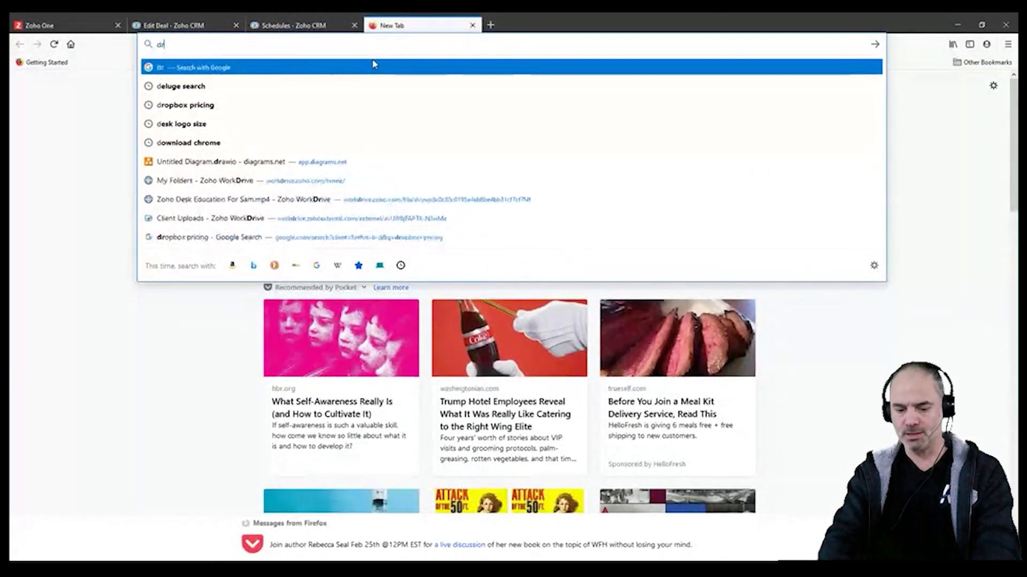
type("aw")
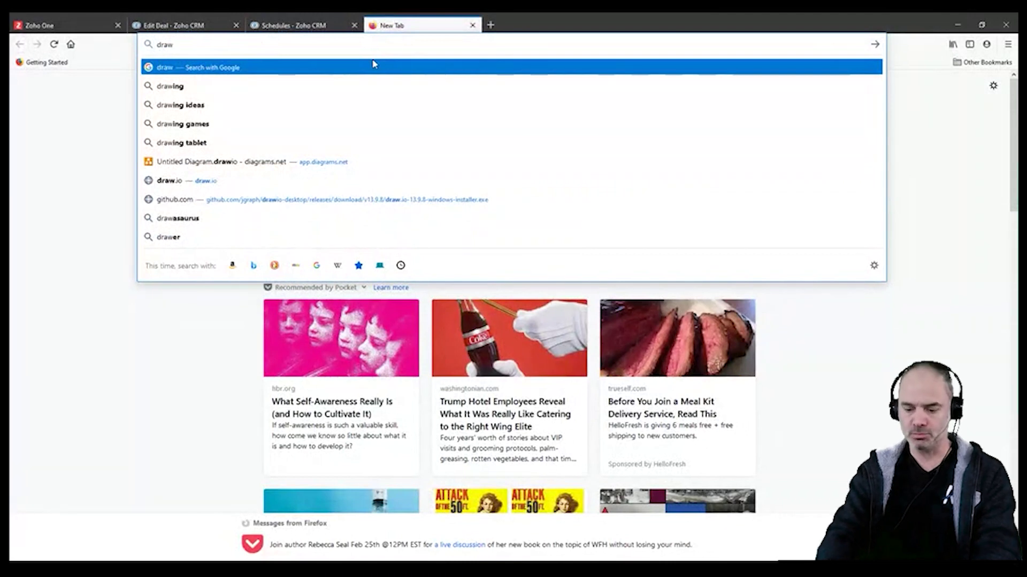
type(".io")
key("Return")
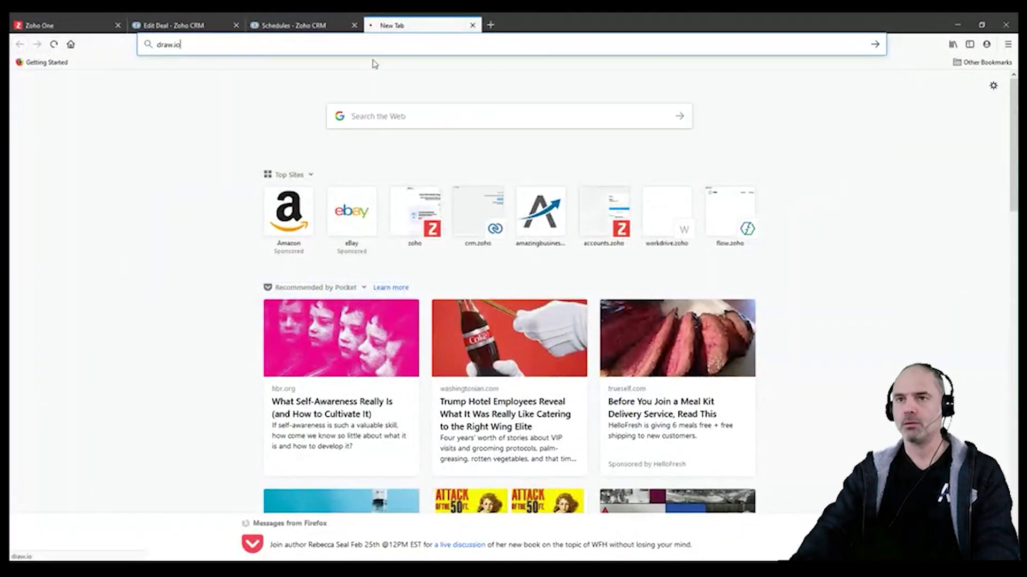
- Open youtube.com in a new browser tab
left_click(492, 25)
type("you")
key("BackSpace")
key("BackSpace")
key("BackSpace")
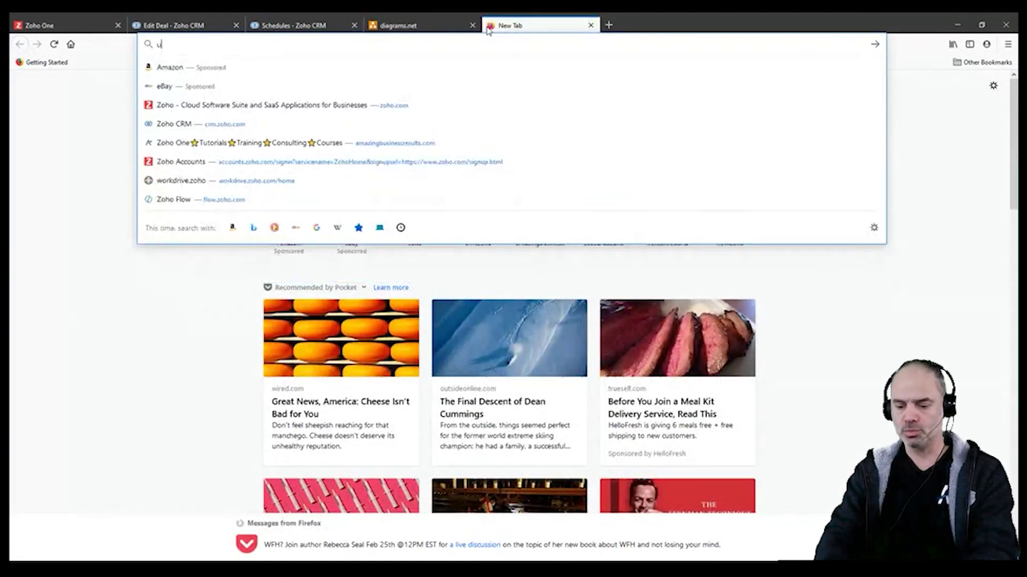
key("BackSpace")
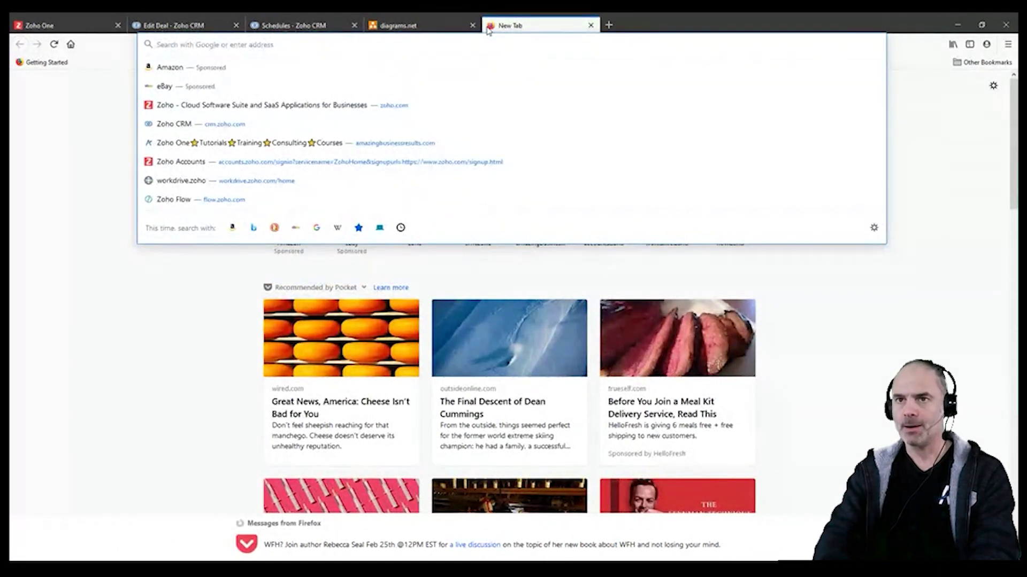
type("yoi")
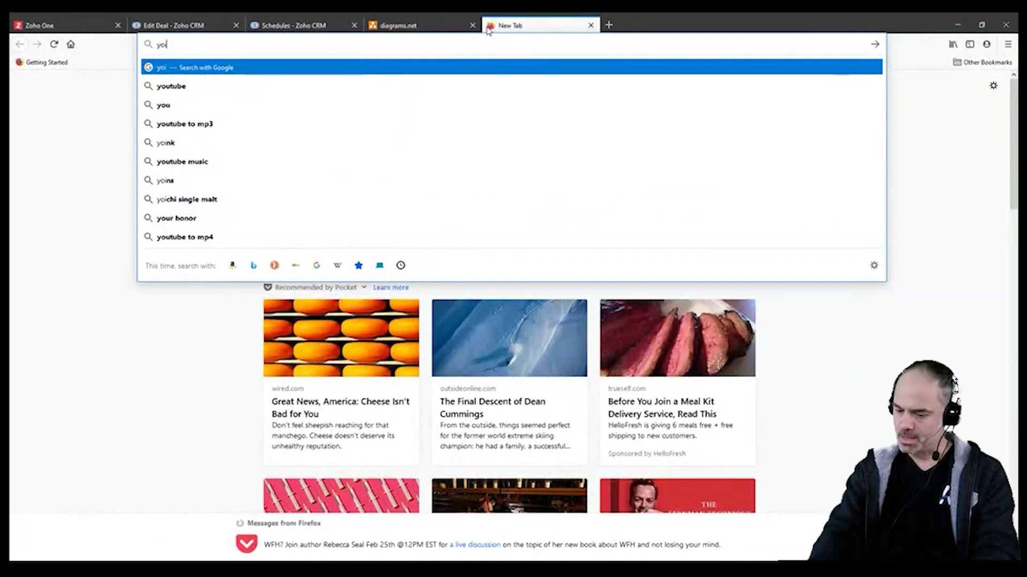
key("BackSpace")
type("ut")
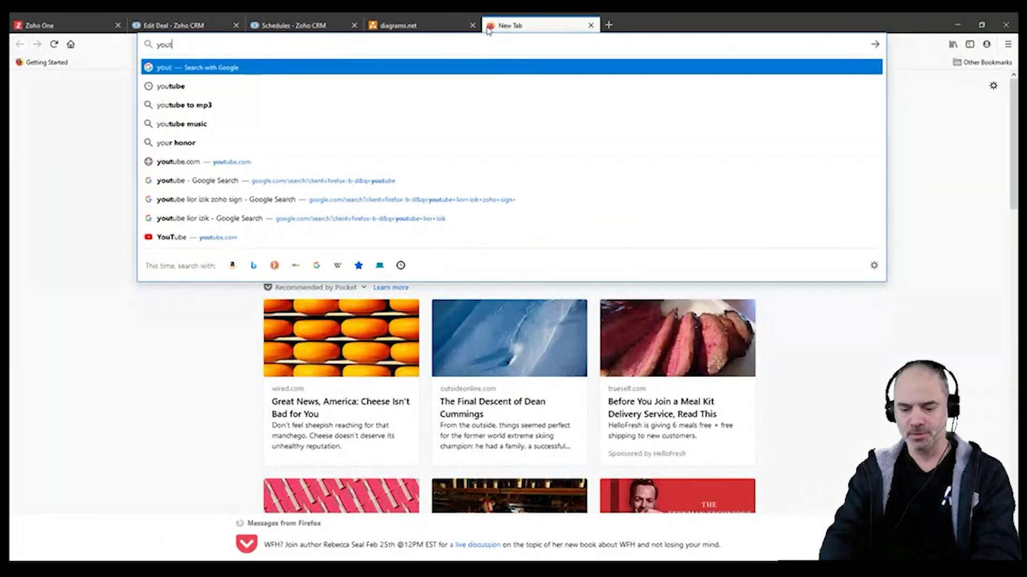
type("ube.com")
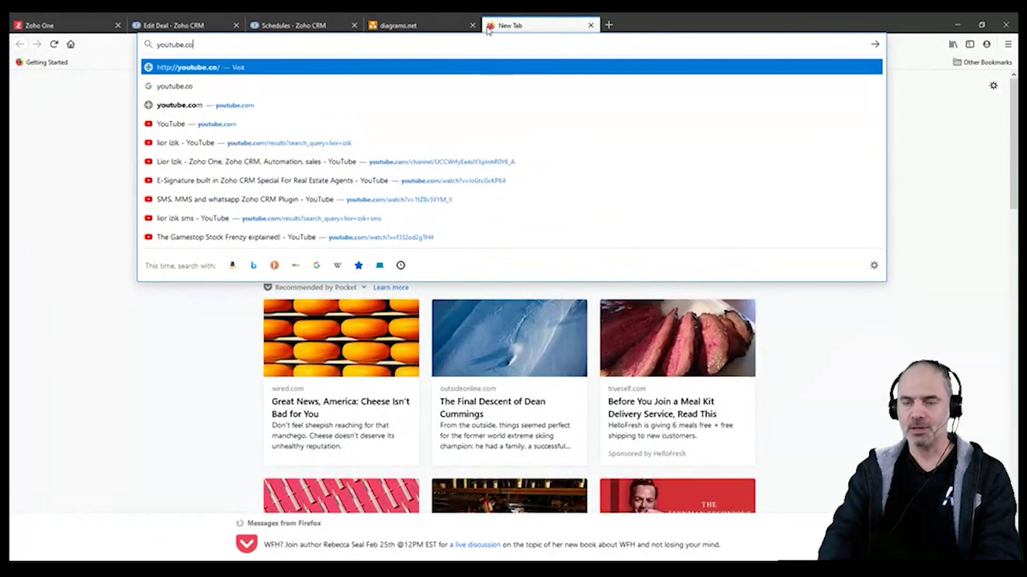
key("Return")
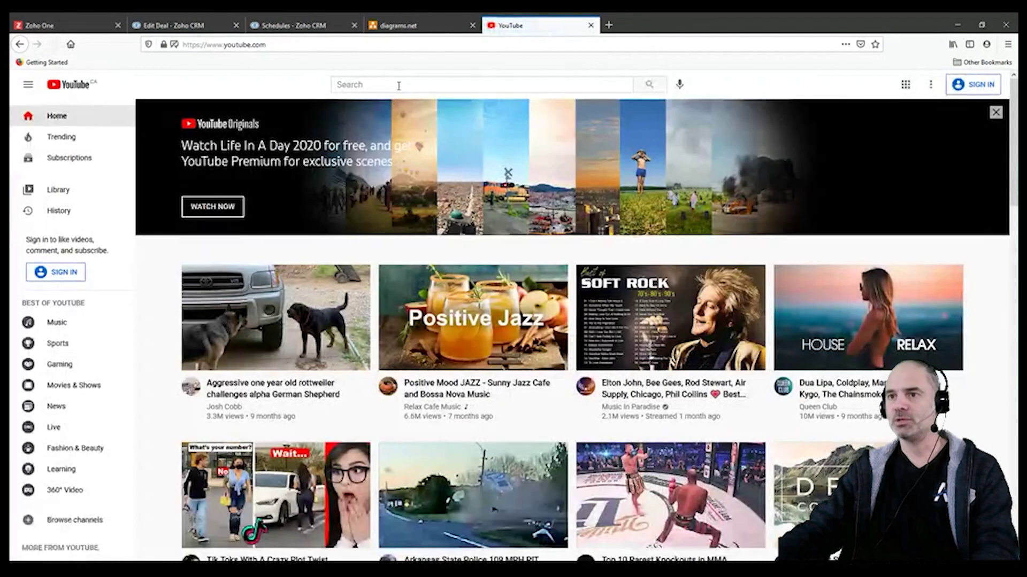
- Search YouTube for the Zoho trainer's name and open the list of videos on the matching channel
left_click(401, 84)
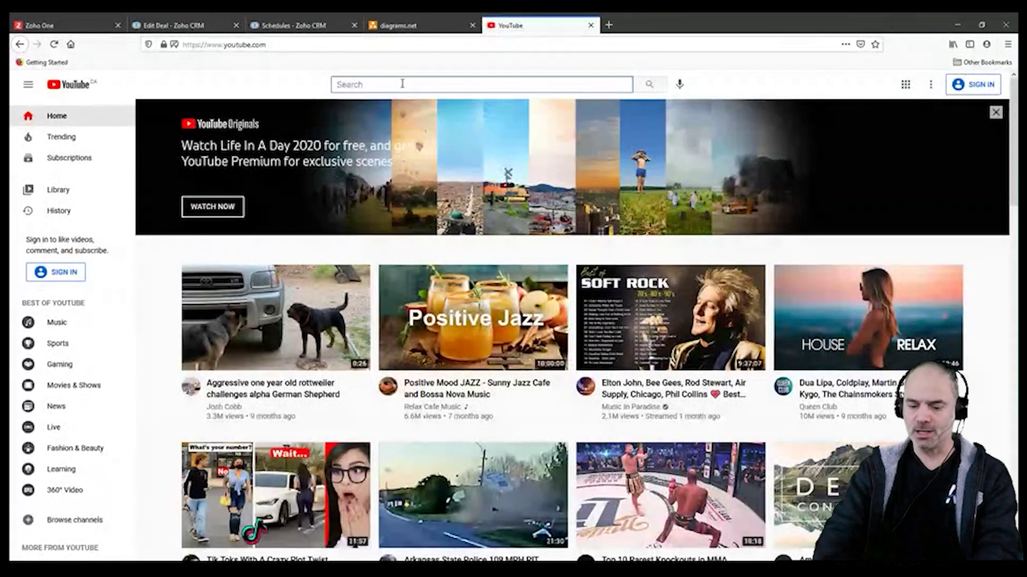
type("lior izi")
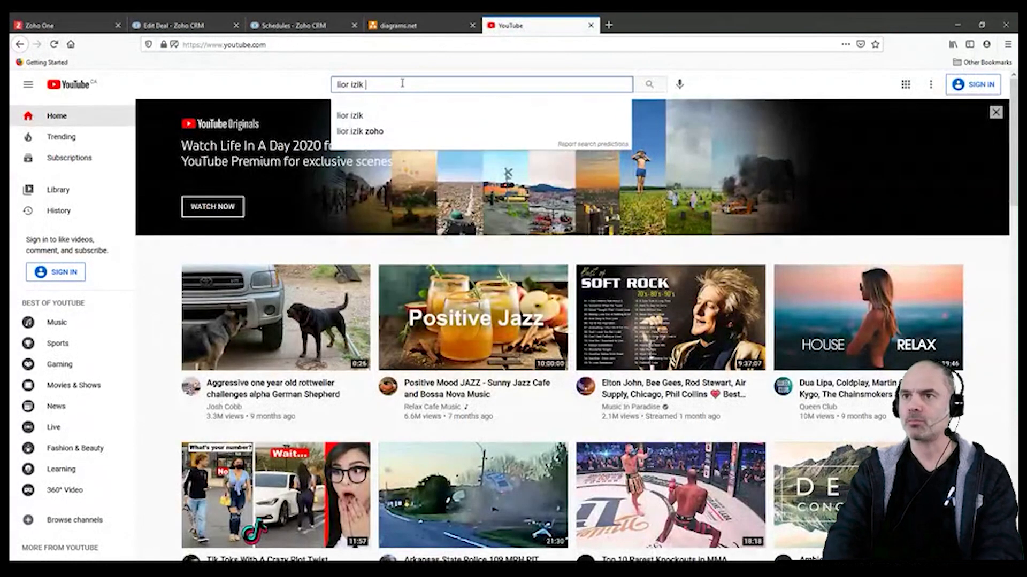
type("k")
key("Return")
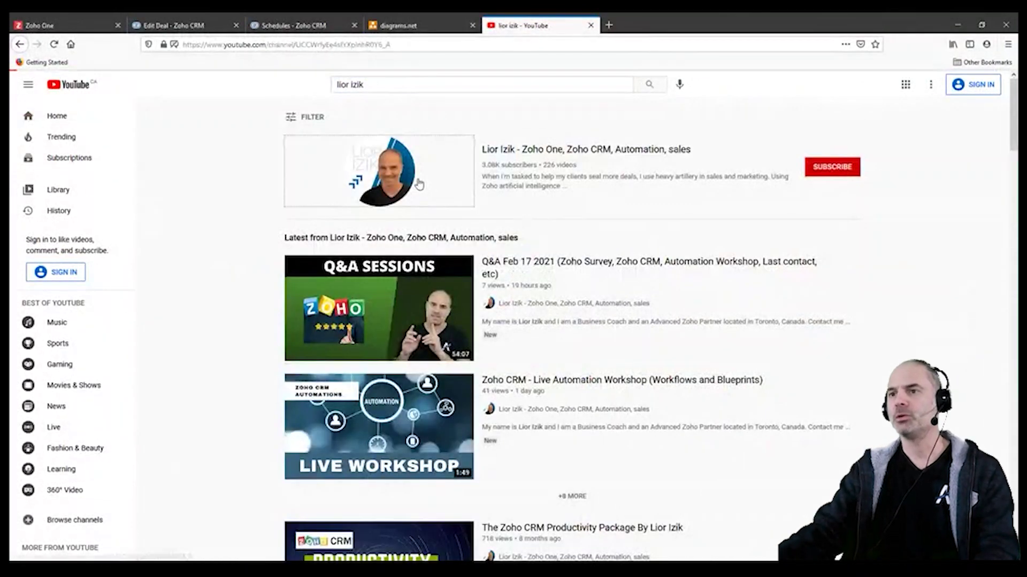
left_click(419, 184)
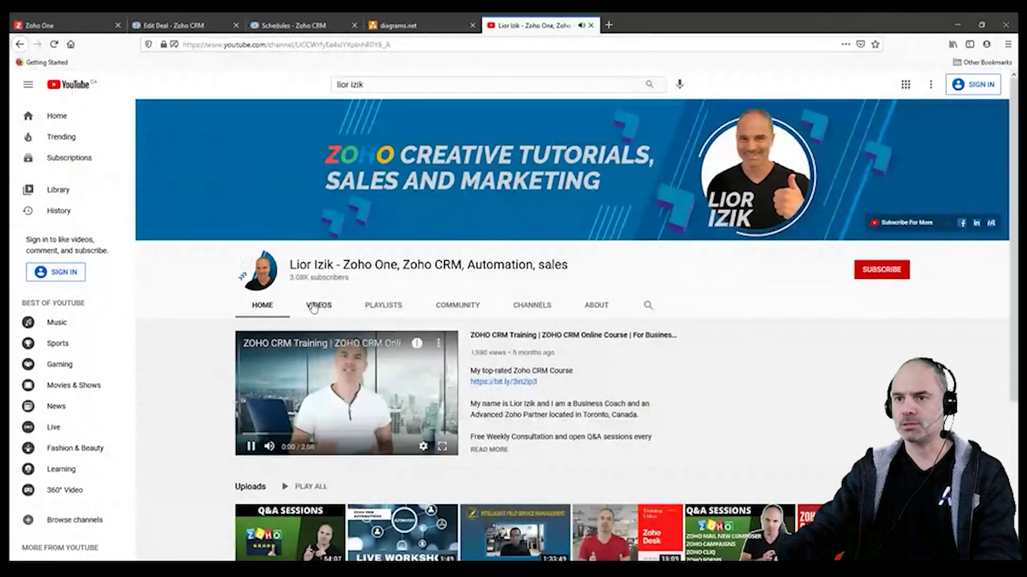
left_click(319, 305)
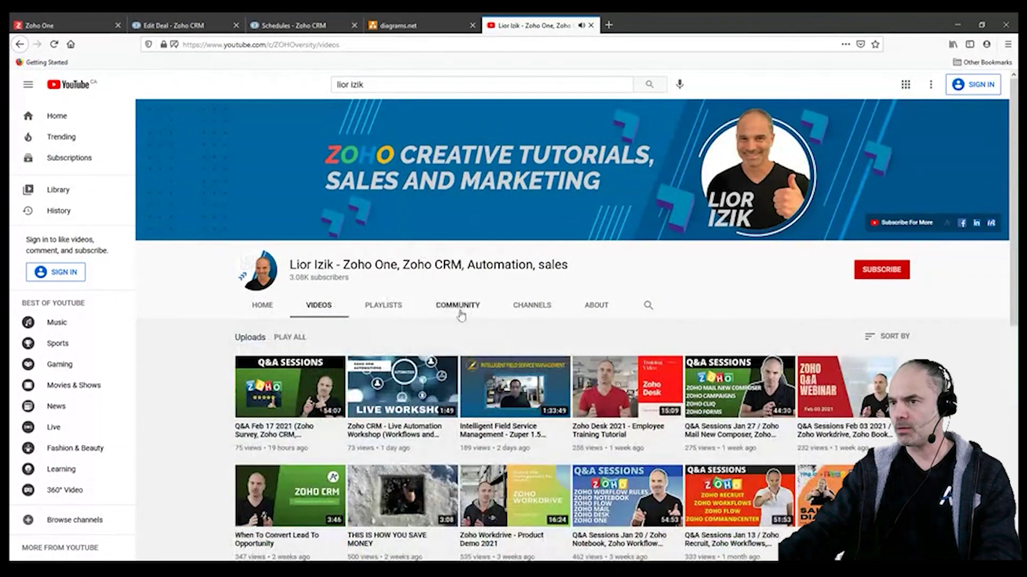
- Search the channel's videos for "import" and close the YouTube tab
left_click(647, 306)
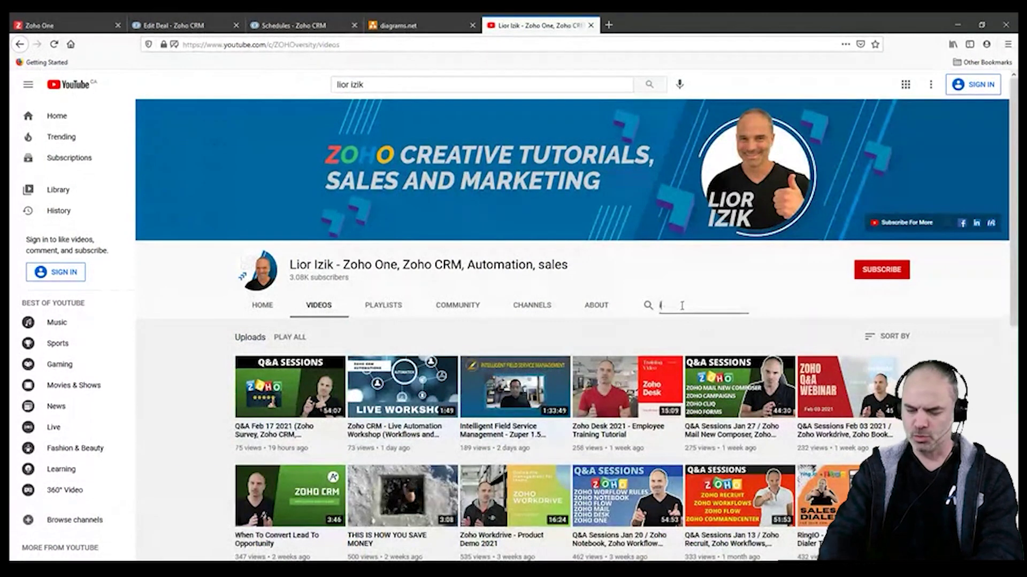
key("Return")
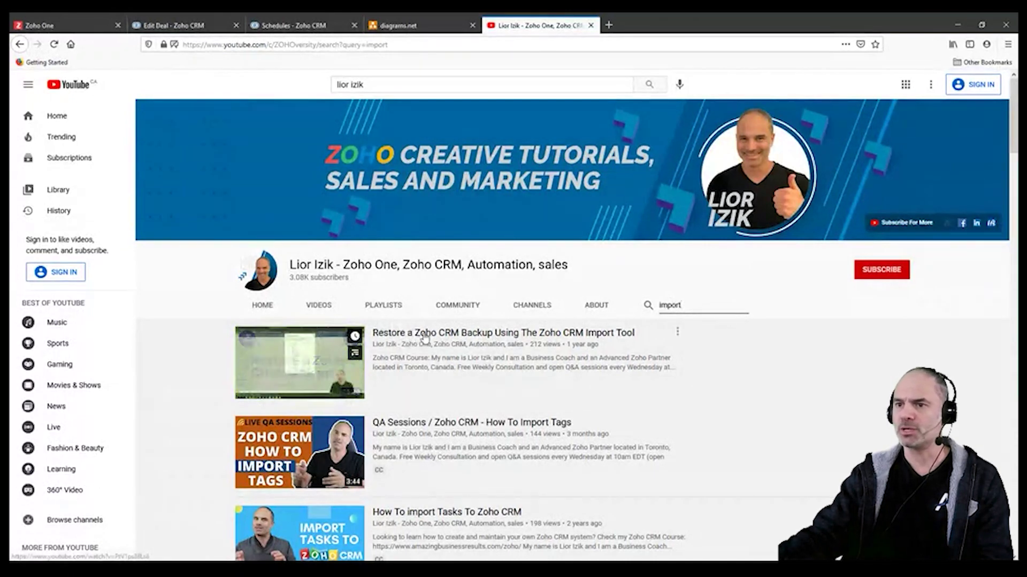
left_click(590, 25)
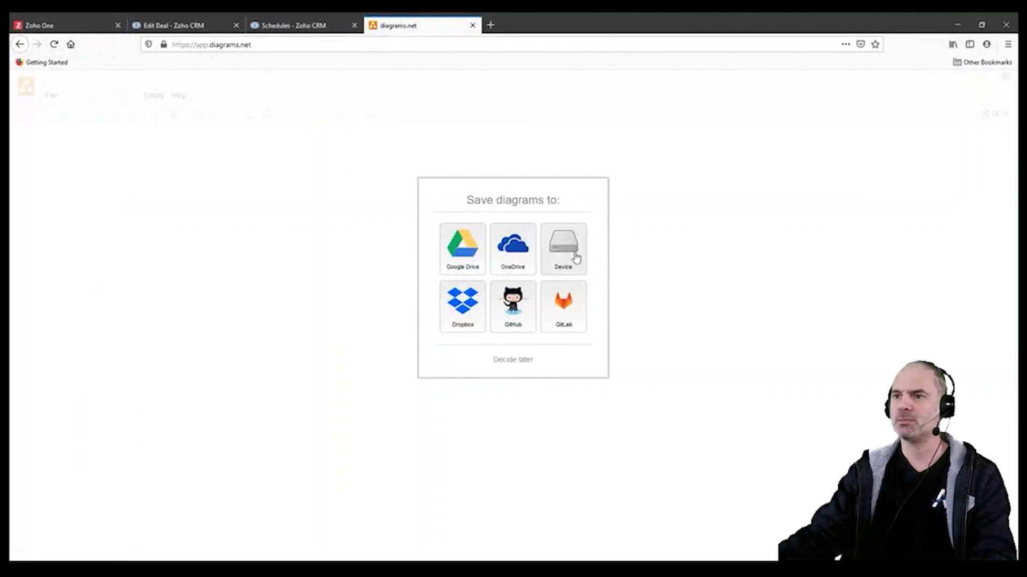
- Choose the device as the storage location and create a blank diagram with the default file name
left_click(572, 258)
left_click(516, 262)
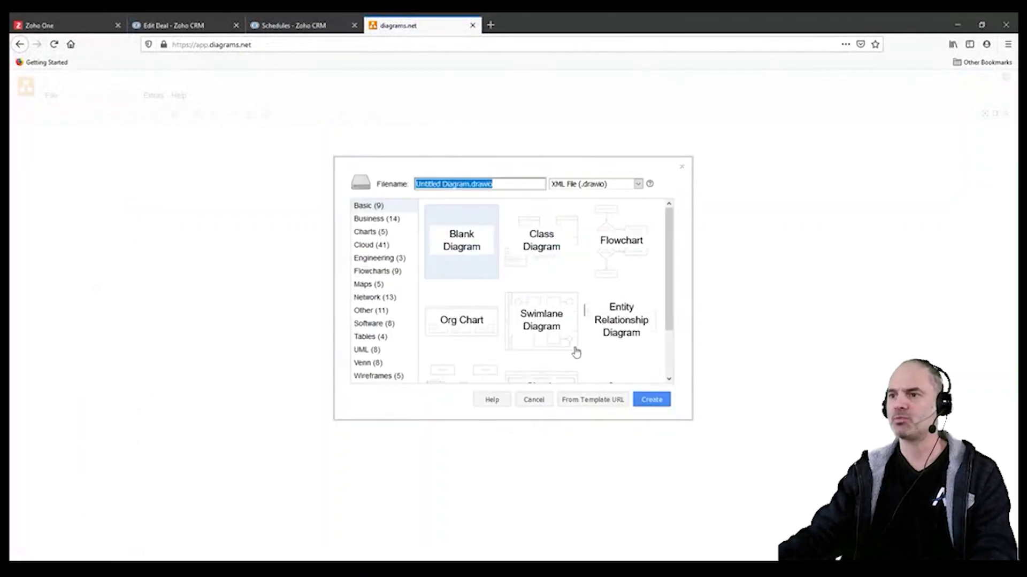
left_click(651, 400)
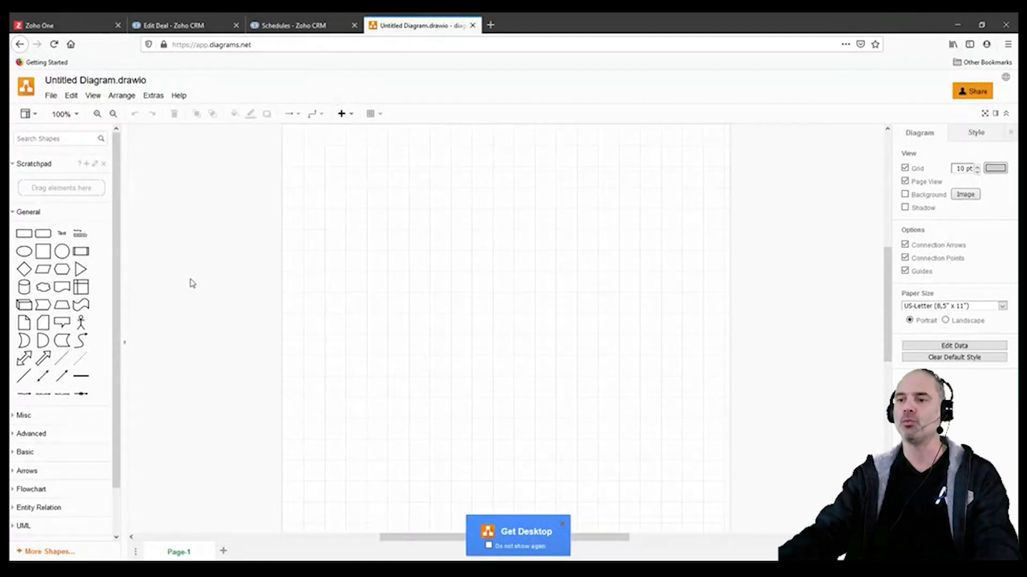
- Place three rectangles side by side in one row on the upper part of the page
left_click(24, 235)
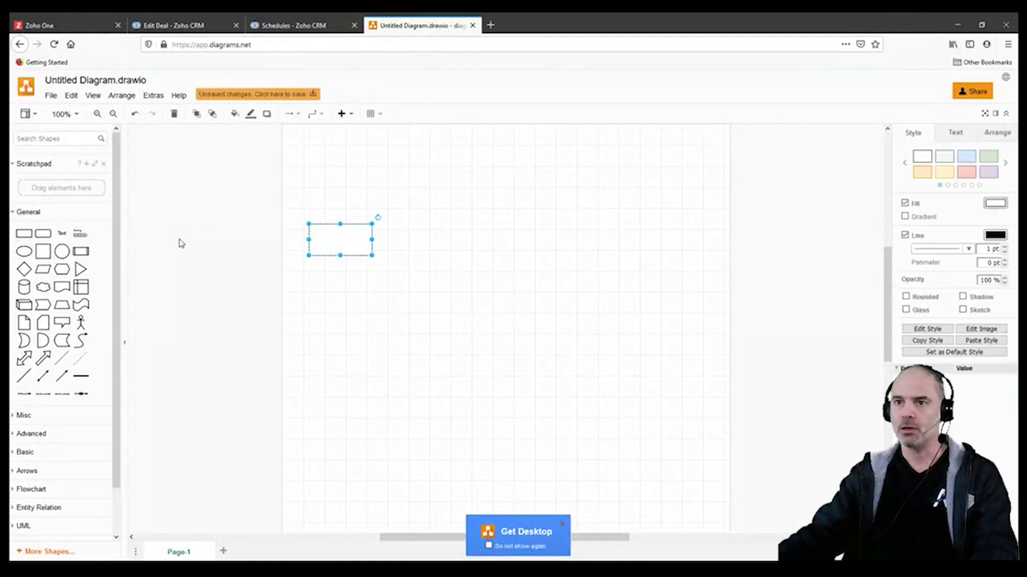
left_click_drag(23, 234, 416, 229)
left_click_drag(24, 234, 515, 227)
- Label the three rectangles, in order along the row, Leads, Contacts and Accounts
left_click(312, 233)
double_click(334, 243)
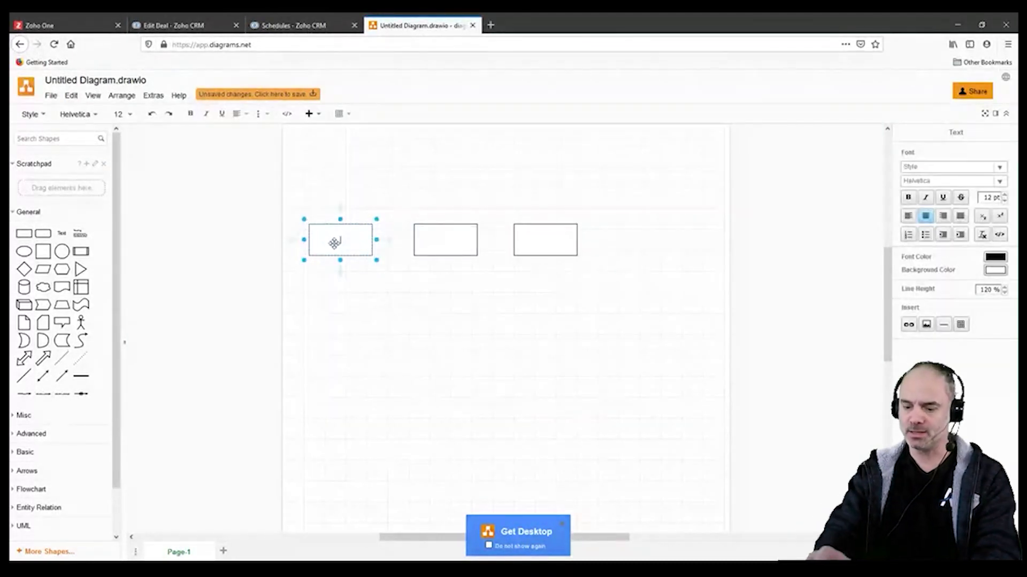
type("Leads")
left_click(449, 238)
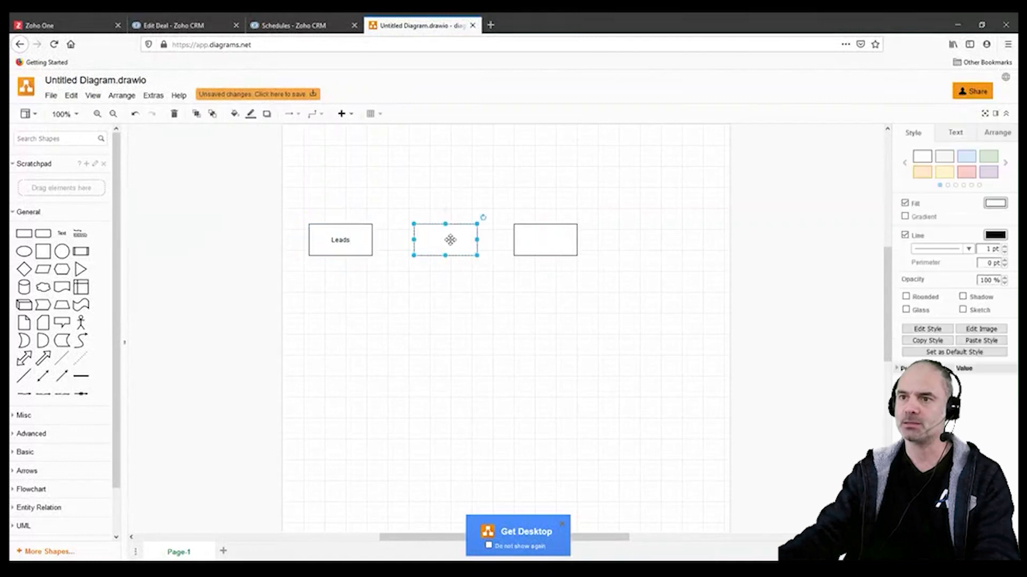
double_click(441, 224)
type("Contact")
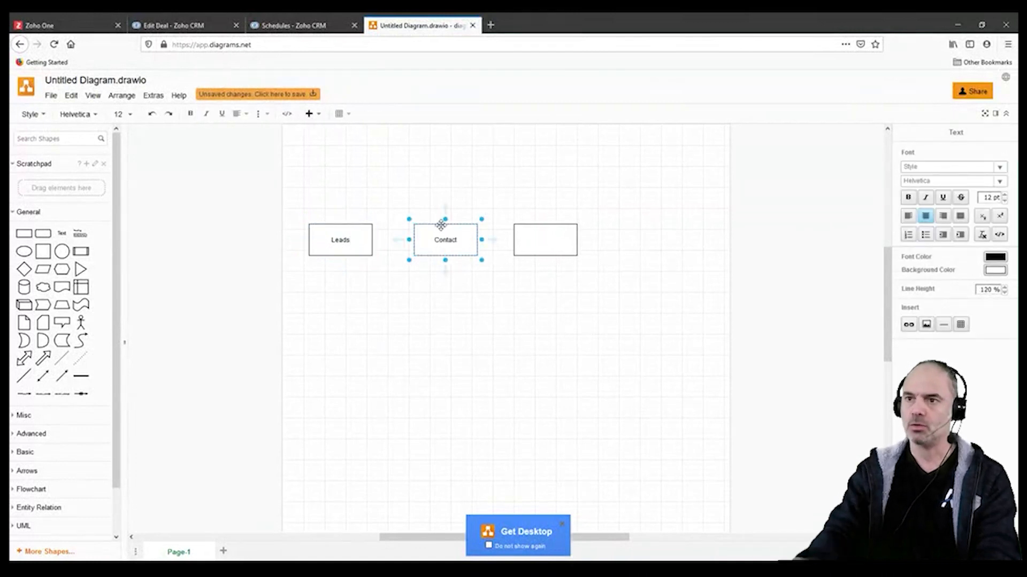
type("s")
left_click(547, 252)
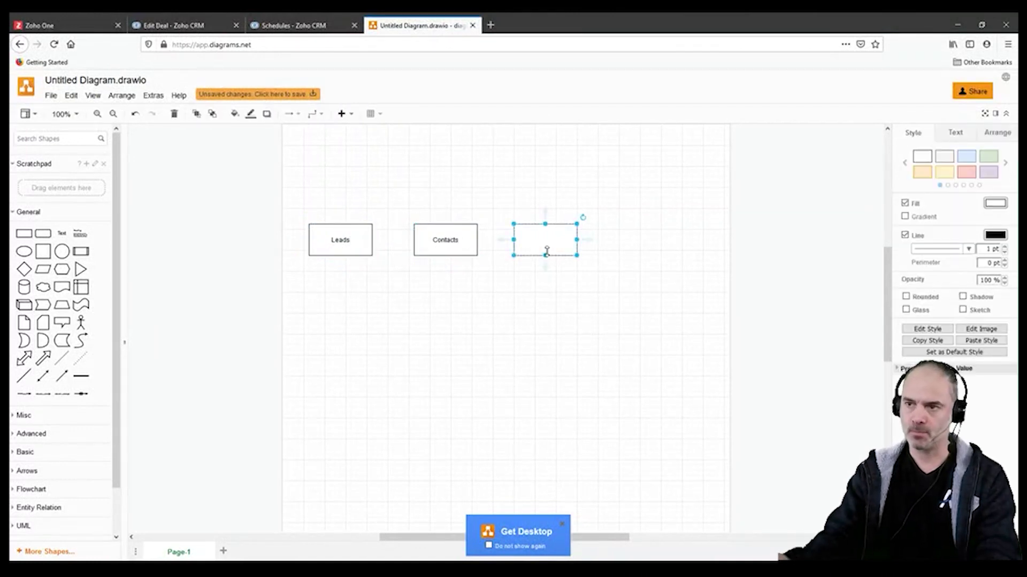
double_click(570, 245)
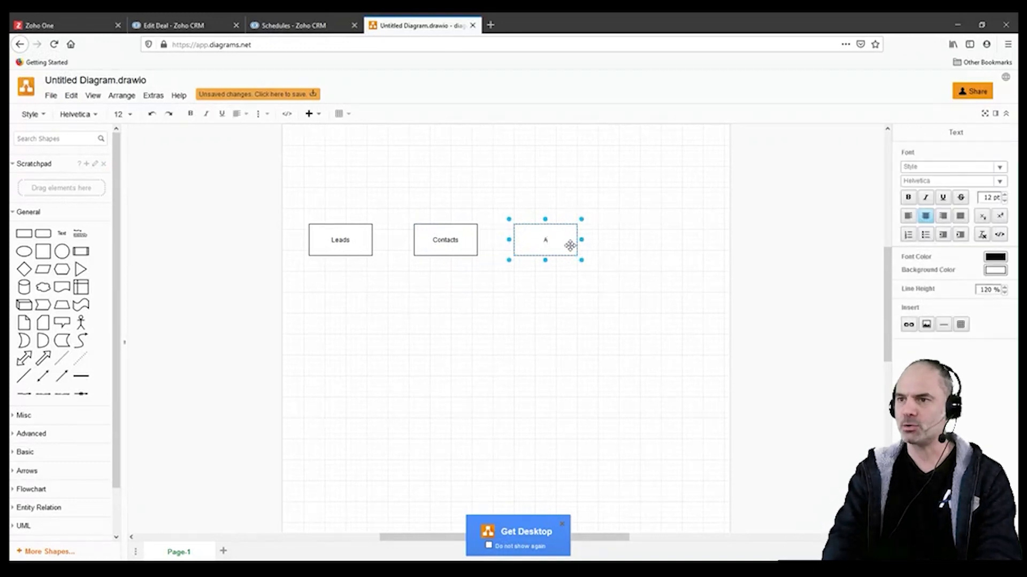
type("Accou")
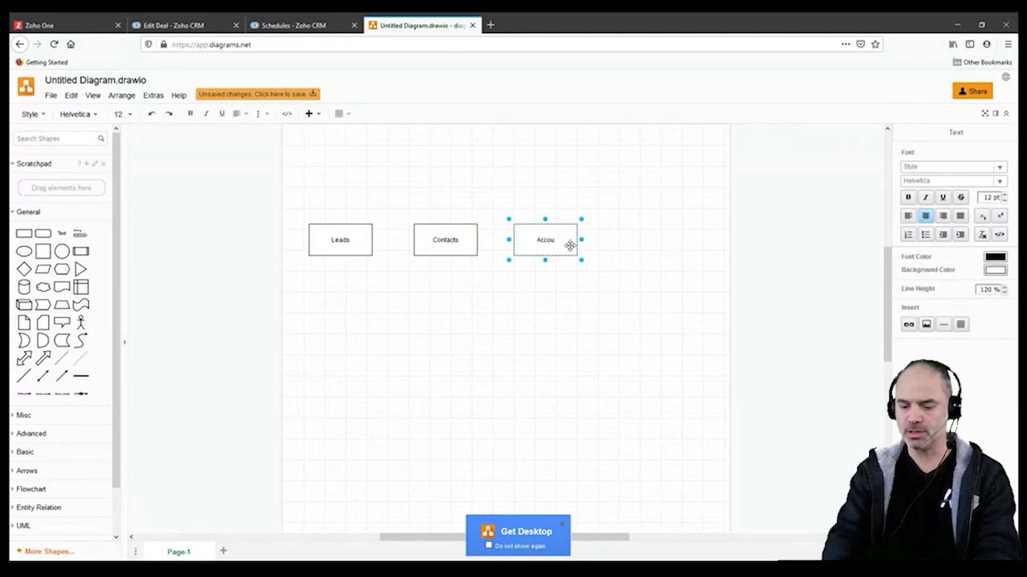
type("nts")
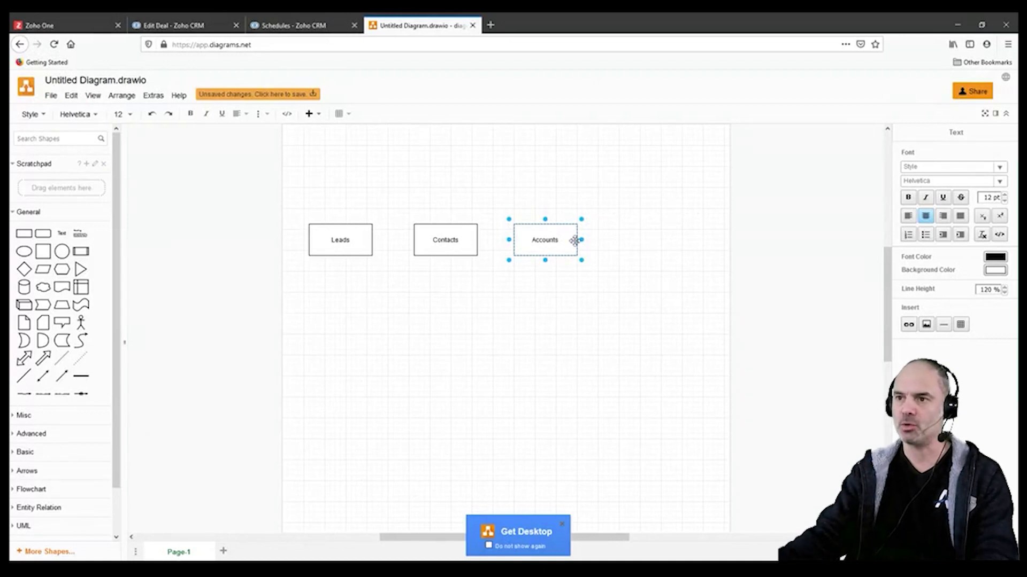
key("Escape")
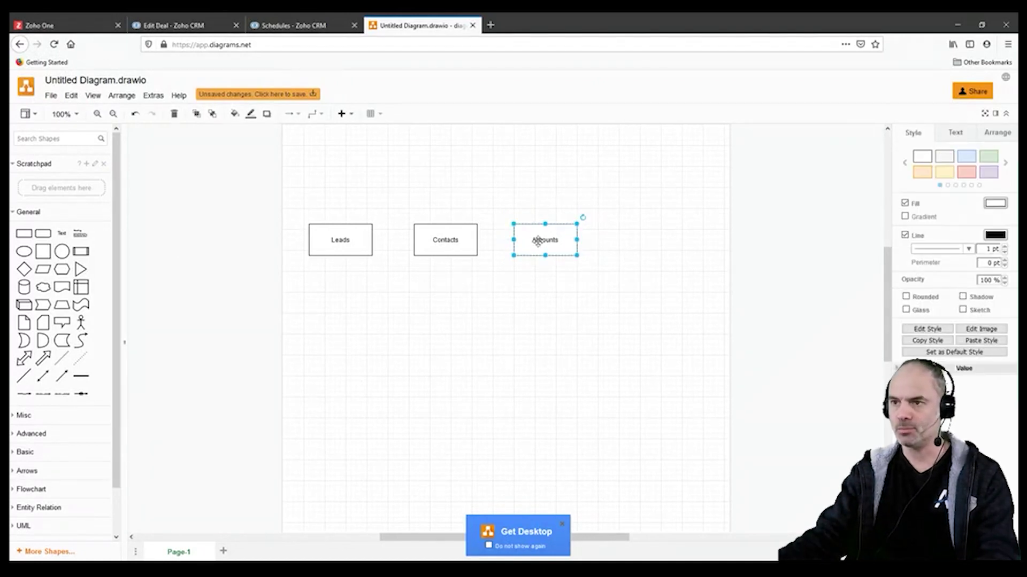
- Duplicate the Accounts rectangle at the end of the row and label the copy Deals
left_click_drag(539, 242, 651, 248)
double_click(648, 247)
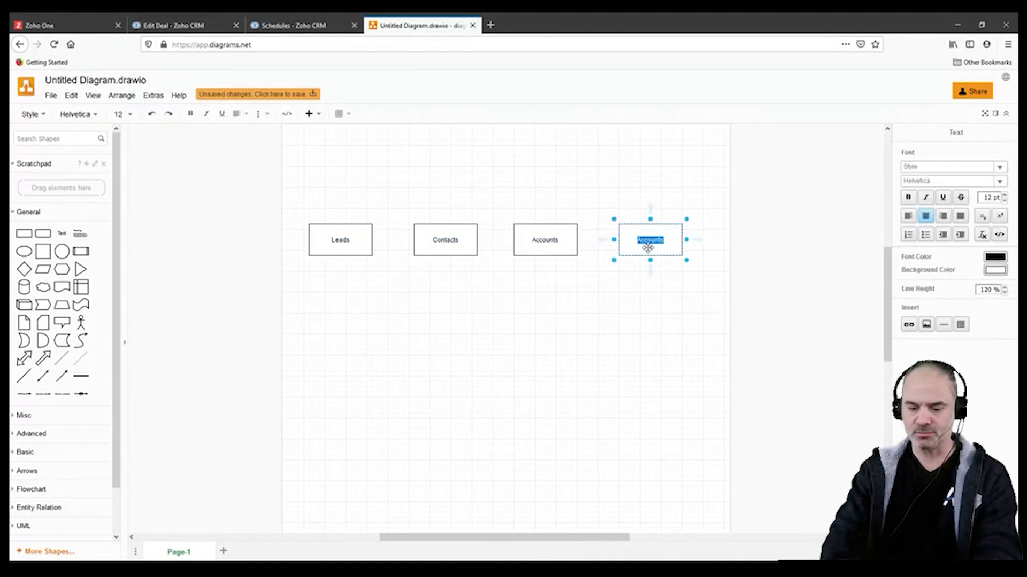
type("Deals")
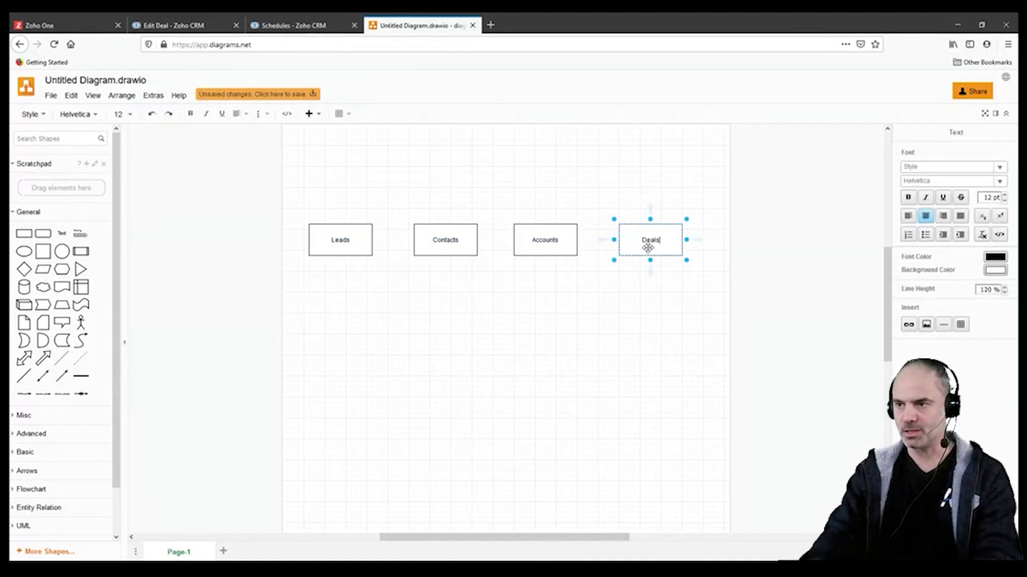
left_click(509, 297)
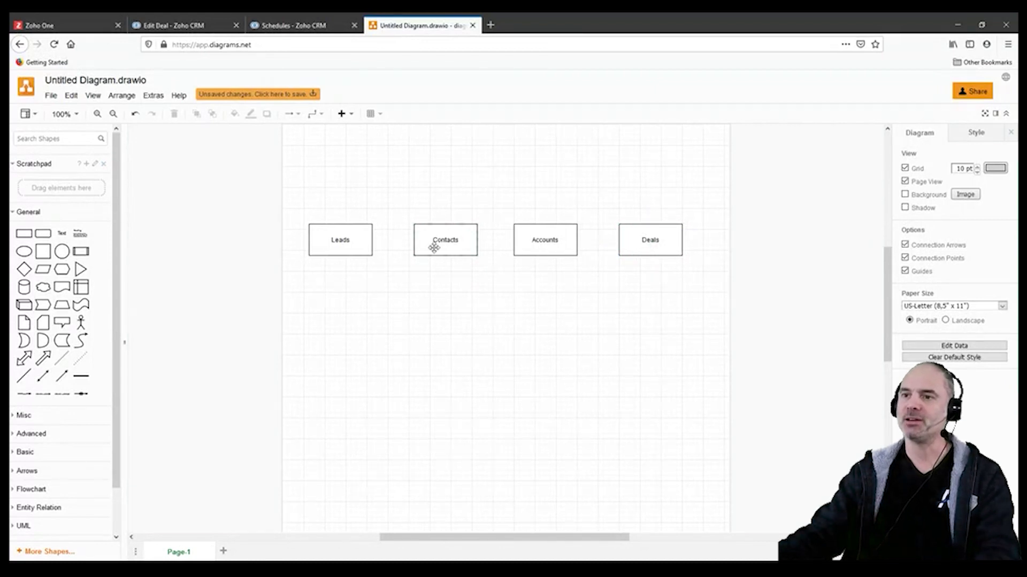
- Add a text element holding a sample contact's first name below the Contacts rectangle
left_click_drag(62, 234, 402, 337)
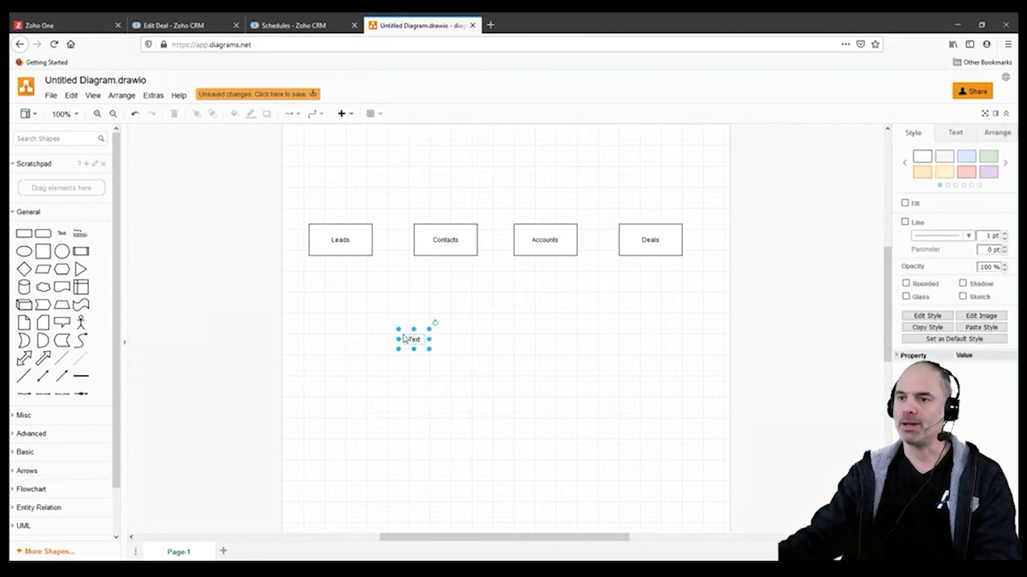
double_click(406, 338)
type("Je")
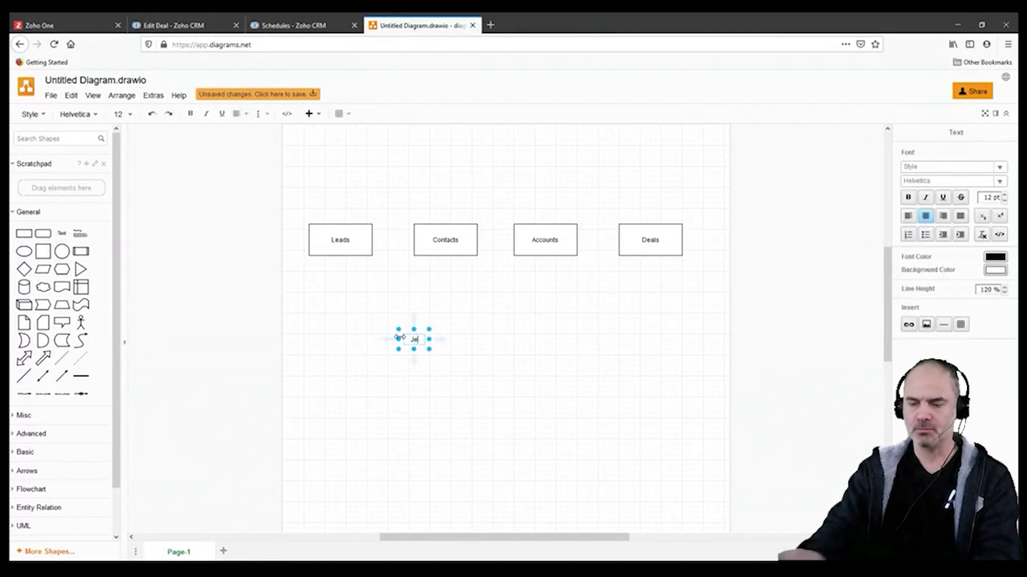
type("ff")
left_click(500, 388)
left_click(419, 342)
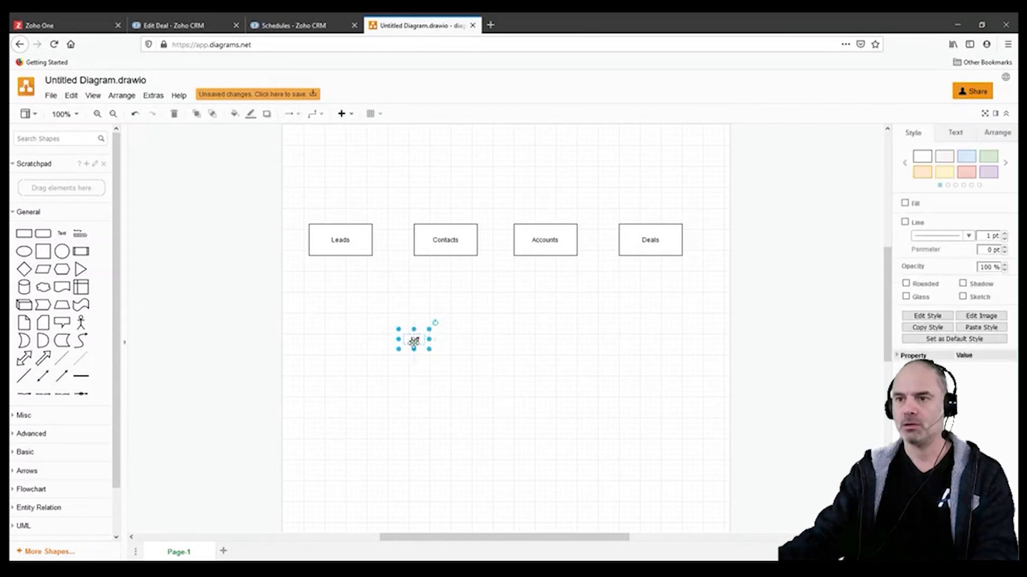
left_click(520, 321)
- Copy the contact's text element below the Deals rectangle and change the copy's text to "Deal 1"
left_click_drag(415, 339, 656, 312)
left_click(496, 330)
key("F2")
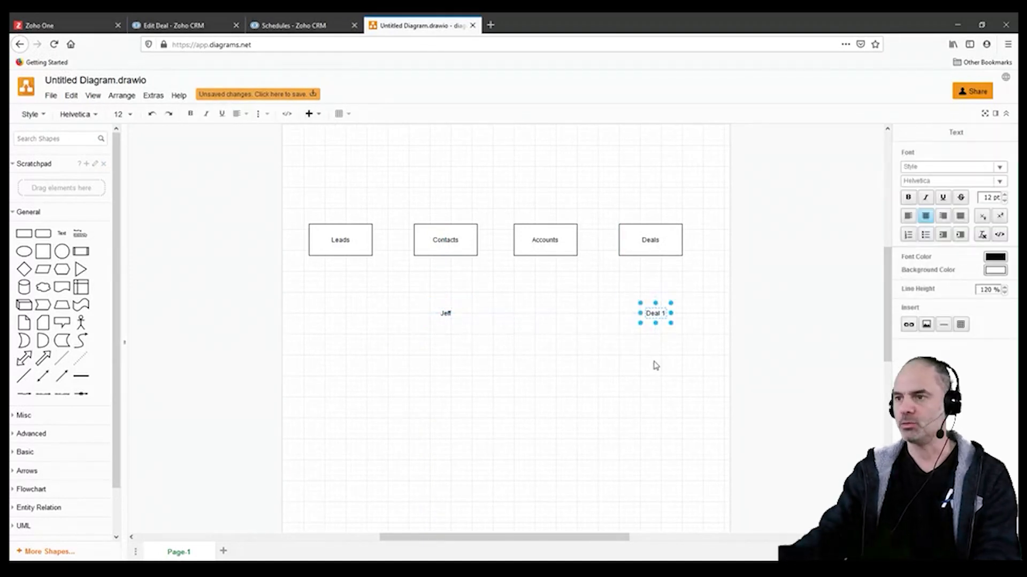
left_click(646, 402)
- Duplicate the "Deal 1" text directly beneath it and change the copy's text to "Deal 2"
left_click(662, 312)
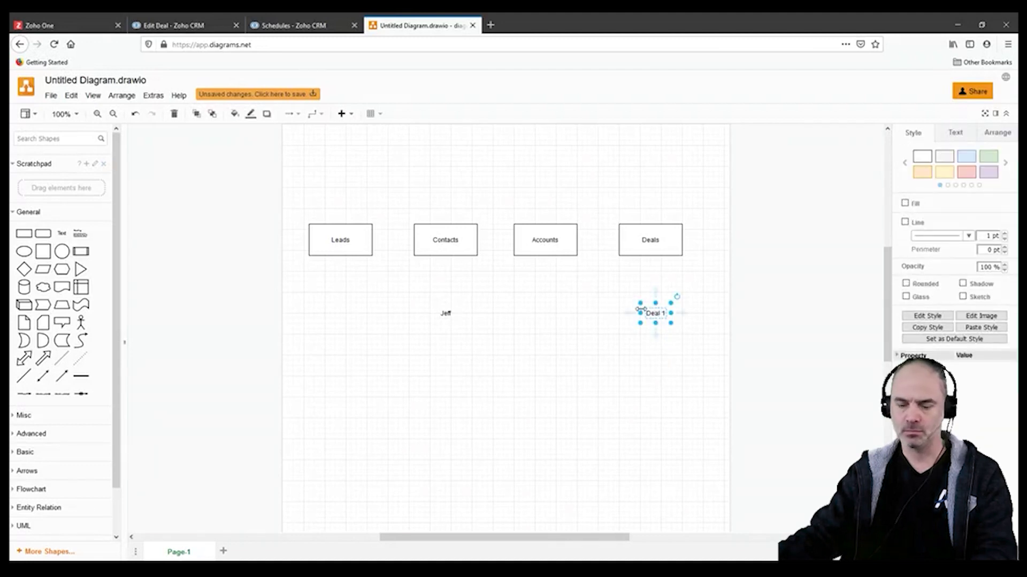
left_click_drag(644, 317, 663, 340)
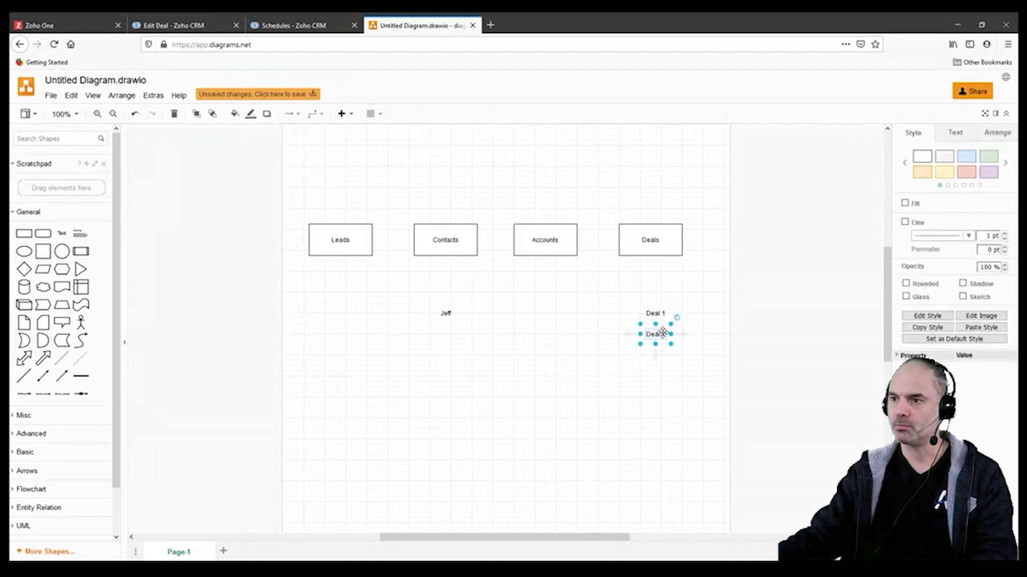
key("F2")
type("Deal 2")
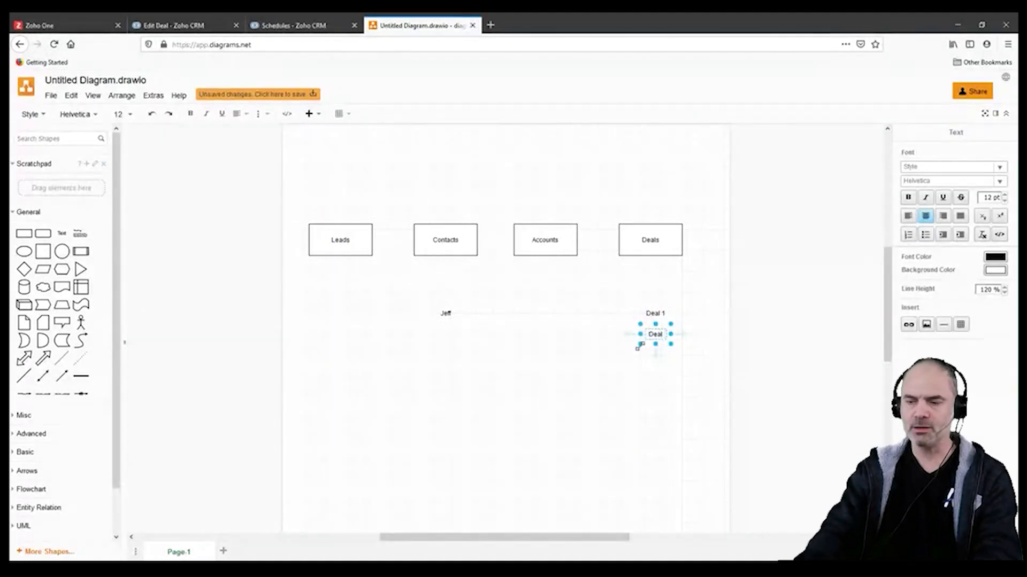
- Connect the contact's name text to the "Deal 1" and "Deal 2" texts with arrow connectors
left_click(597, 343)
left_click_drag(463, 313, 639, 314)
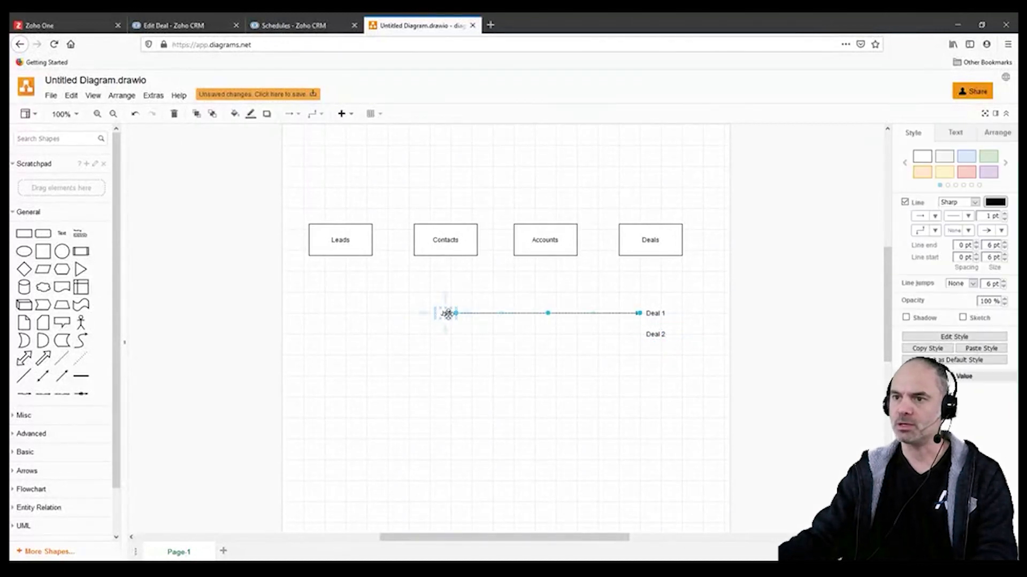
left_click_drag(446, 329, 639, 340)
left_click(654, 383)
key("ctrl+z")
left_click(690, 354)
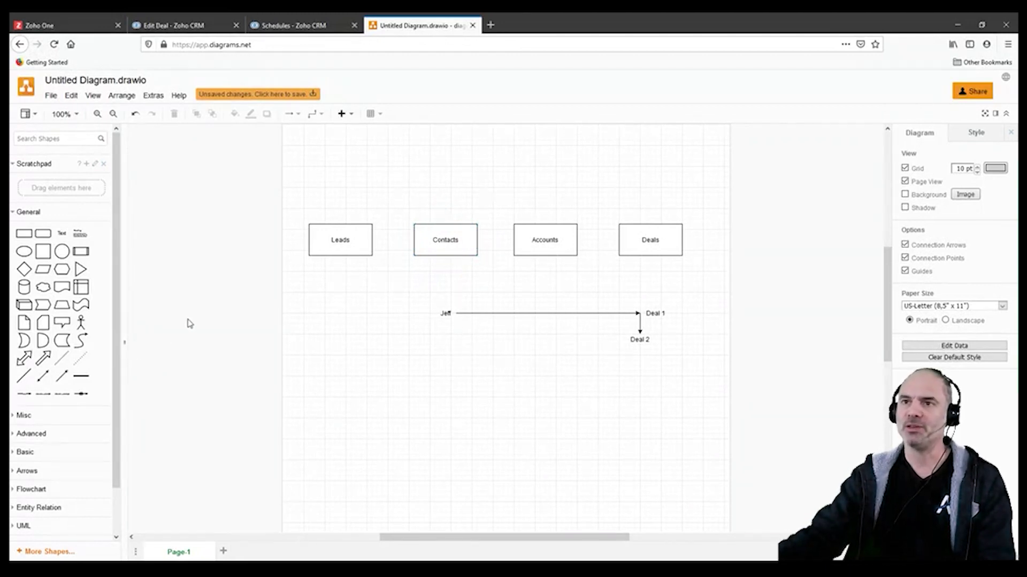
- Open workdrive.zoho.com in a new browser tab and create a blank Zoho Sheet spreadsheet in My Folders
left_click(490, 25)
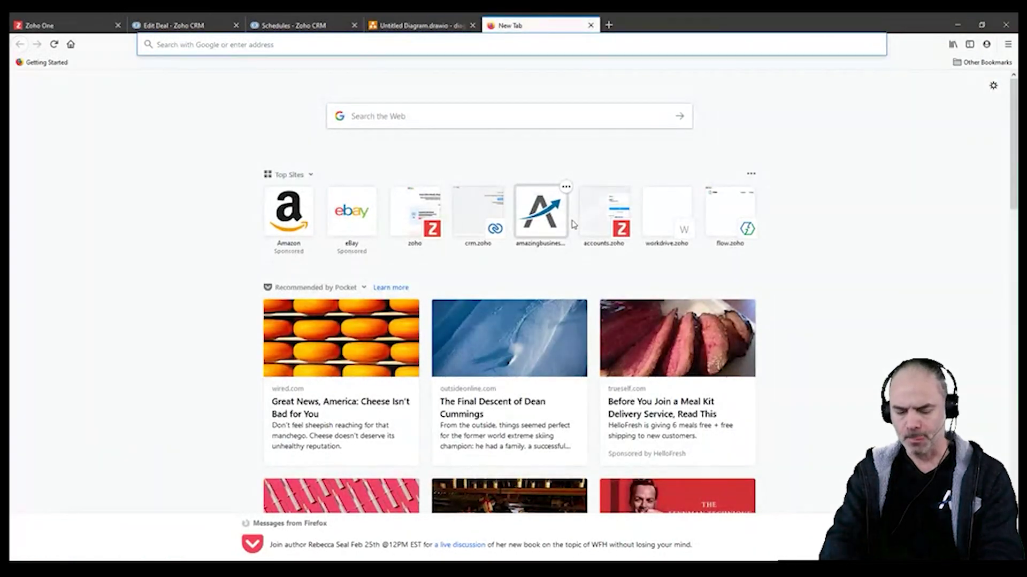
type("workdrive.zoho.com/")
key("Return")
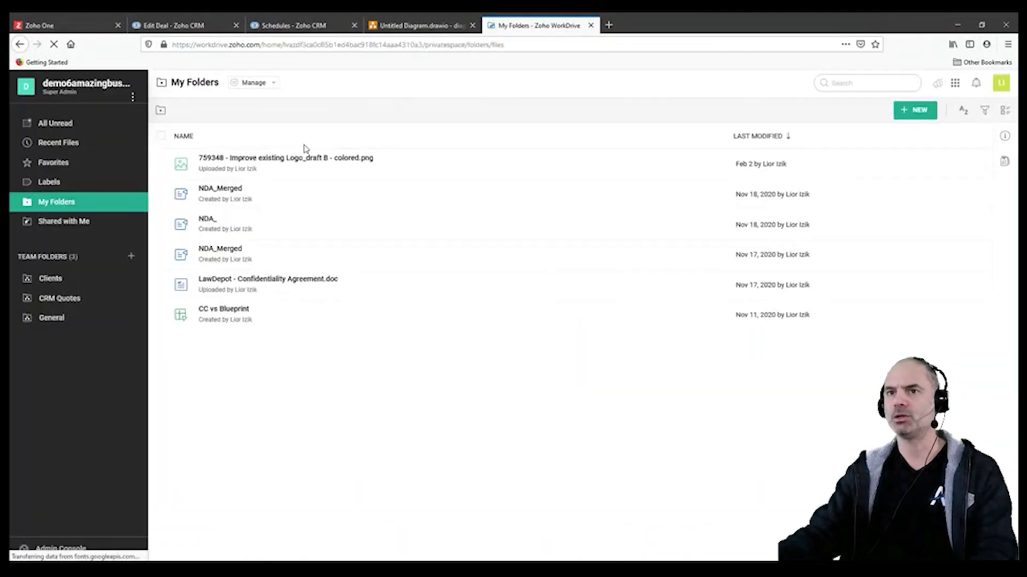
left_click(915, 110)
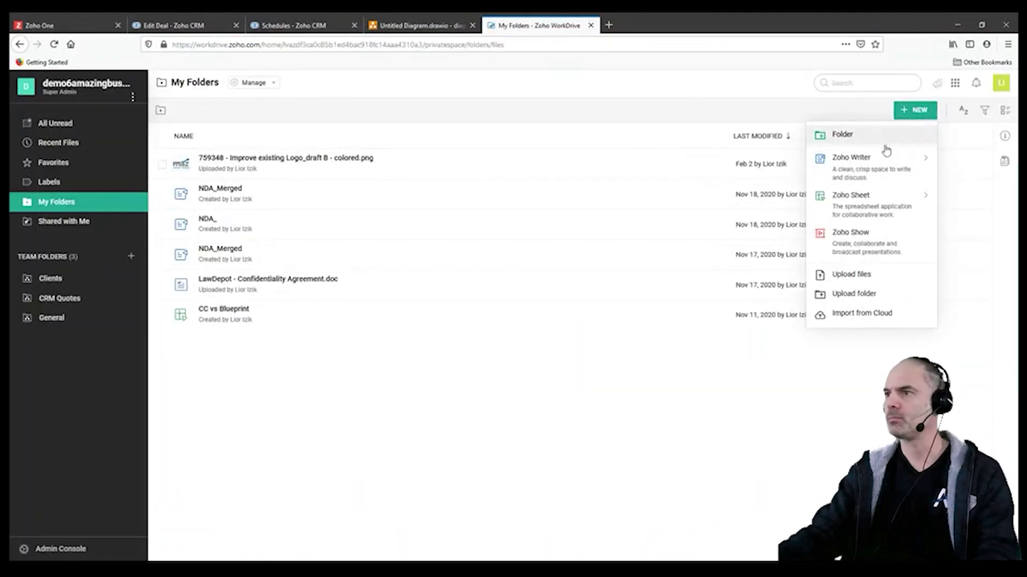
mouse_move(860, 199)
left_click(759, 199)
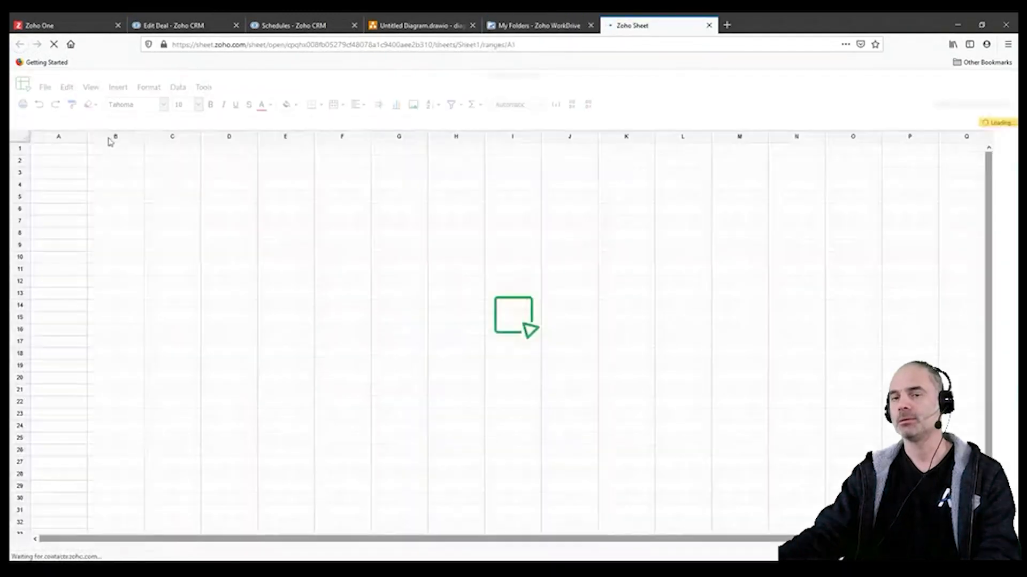
- Enter the column headers "Contact ID", "first" and "last" in cells A1 to C1
type("Le")
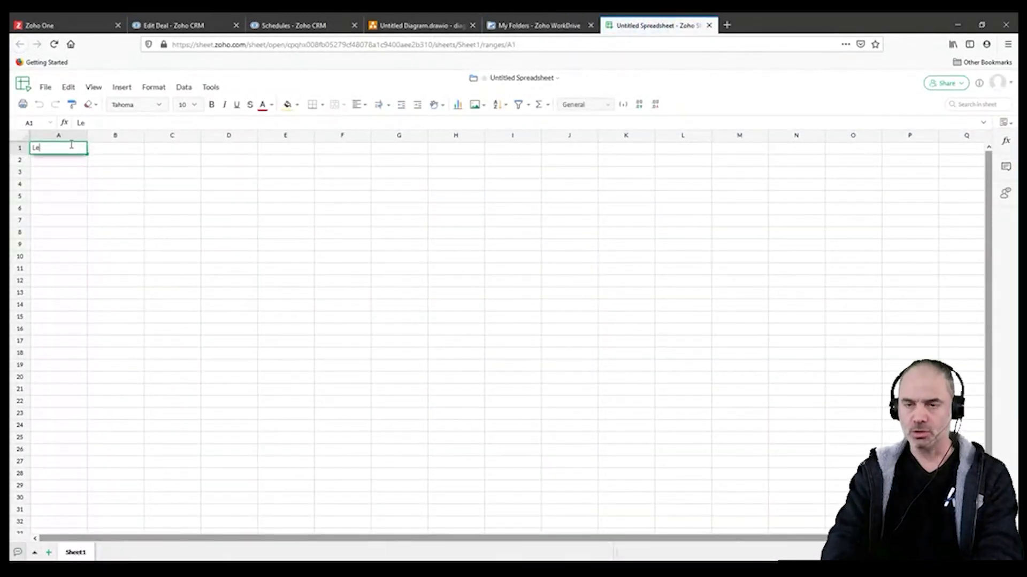
type("ntact")
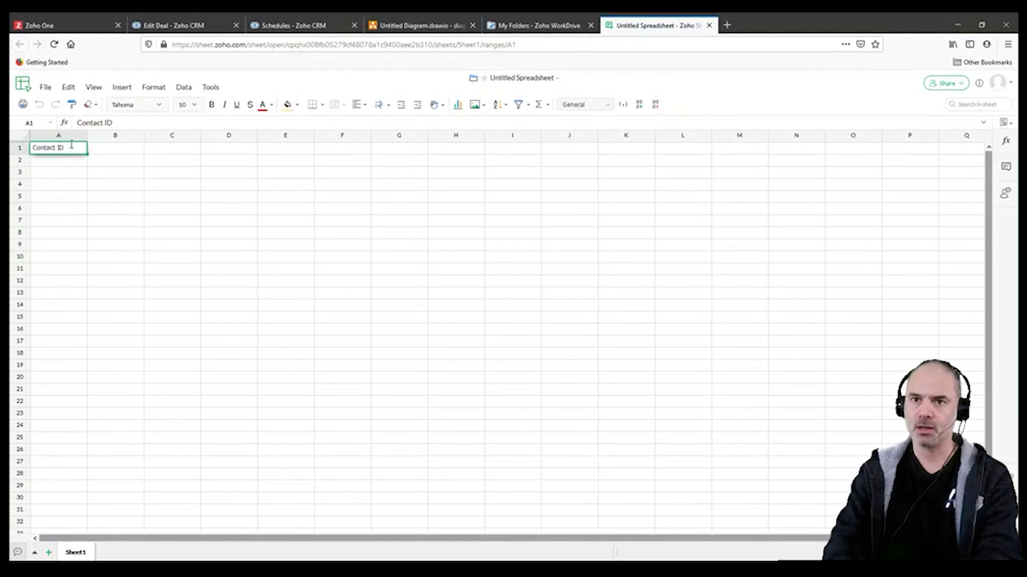
type(" ID")
left_click_drag(133, 150, 138, 155)
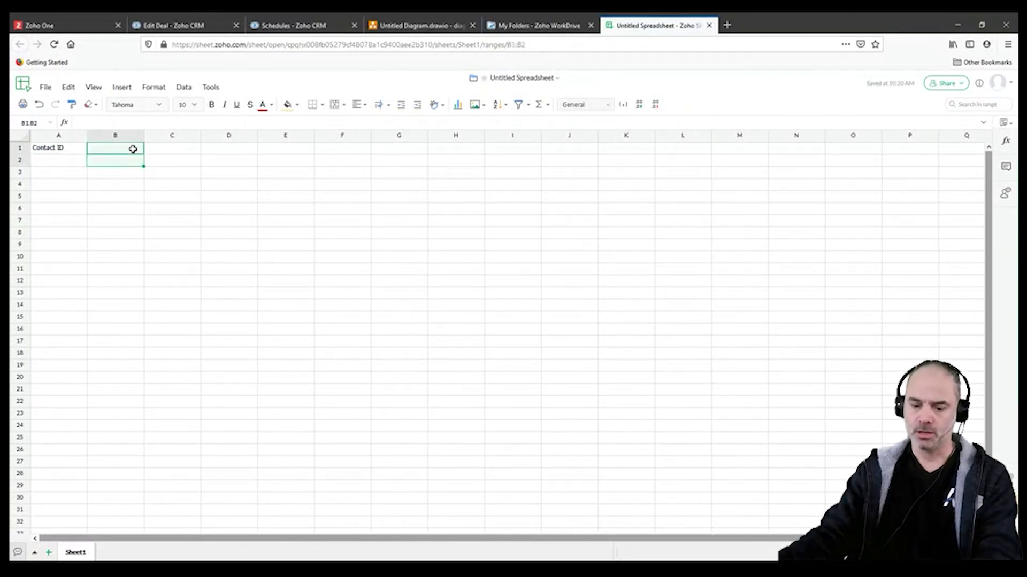
left_click(133, 149)
type("fu")
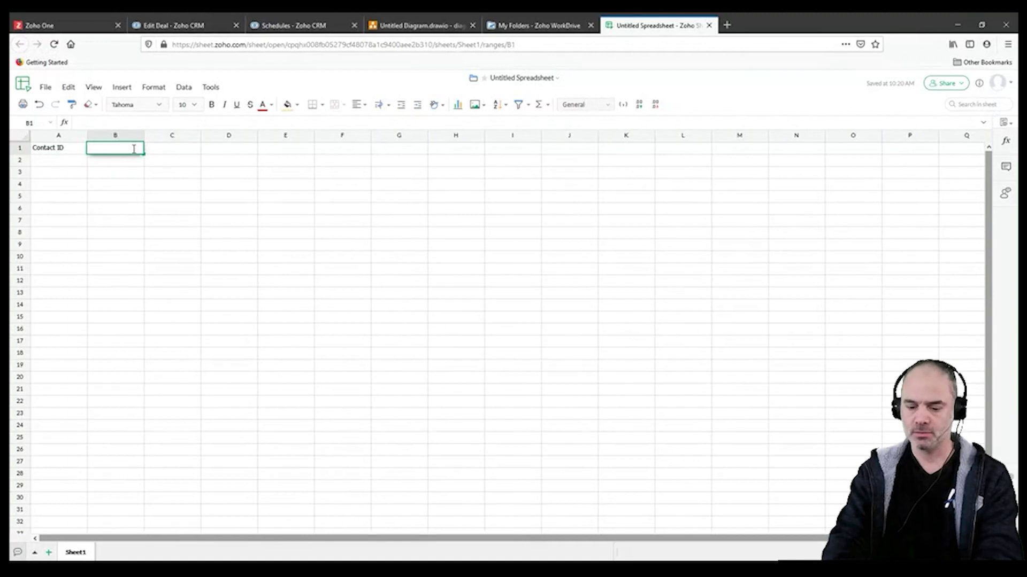
type("rst")
key("Tab")
type("l")
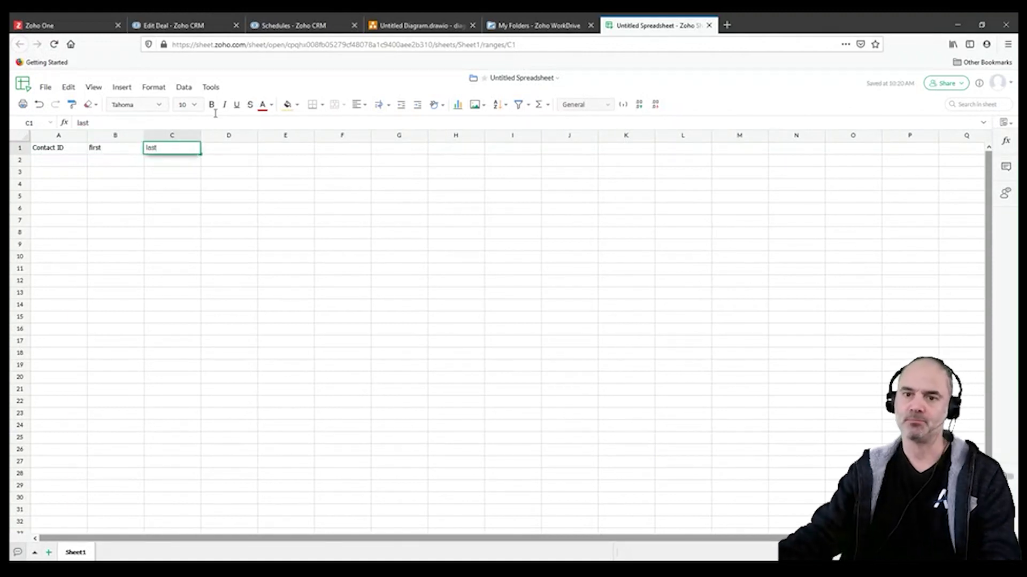
- Rename Sheet1 as "contacts"
right_click(86, 554)
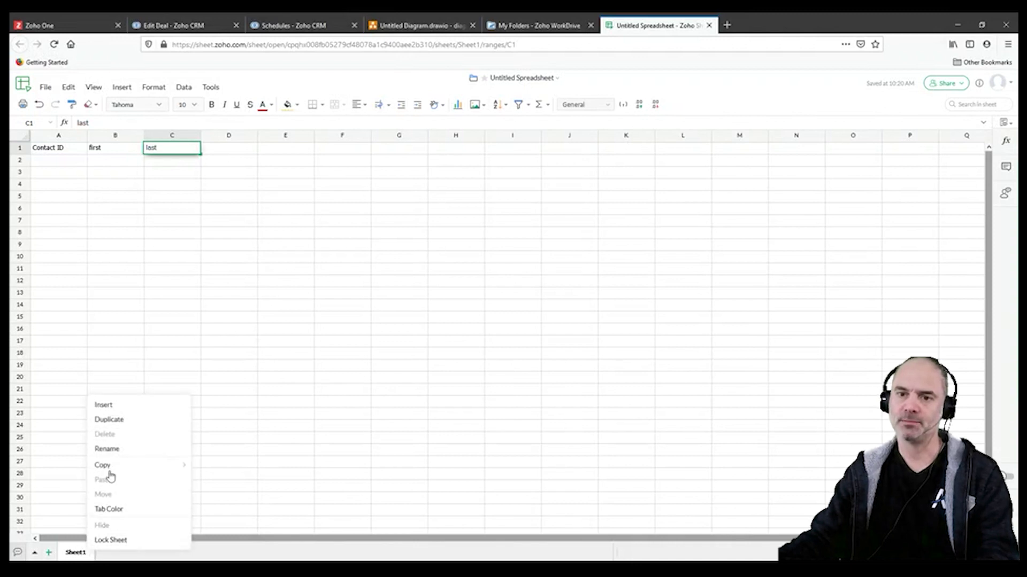
left_click(107, 449)
type("d")
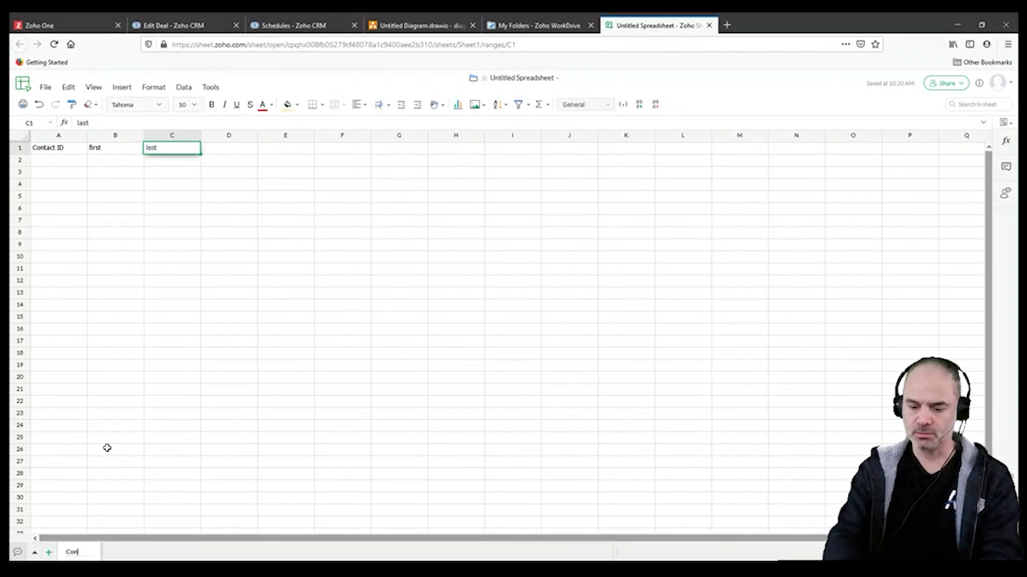
type("nrttacts")
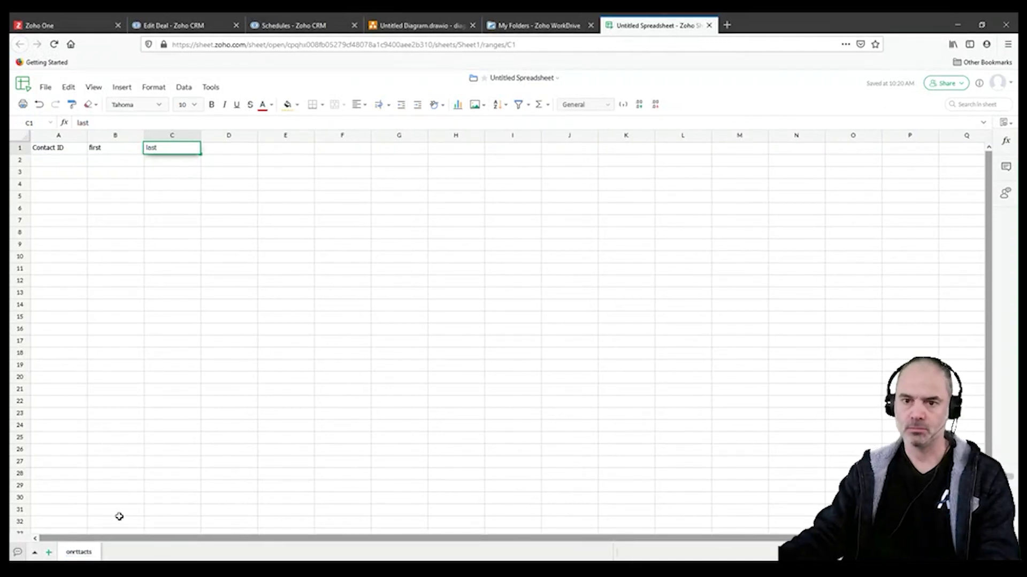
double_click(85, 551)
type("con")
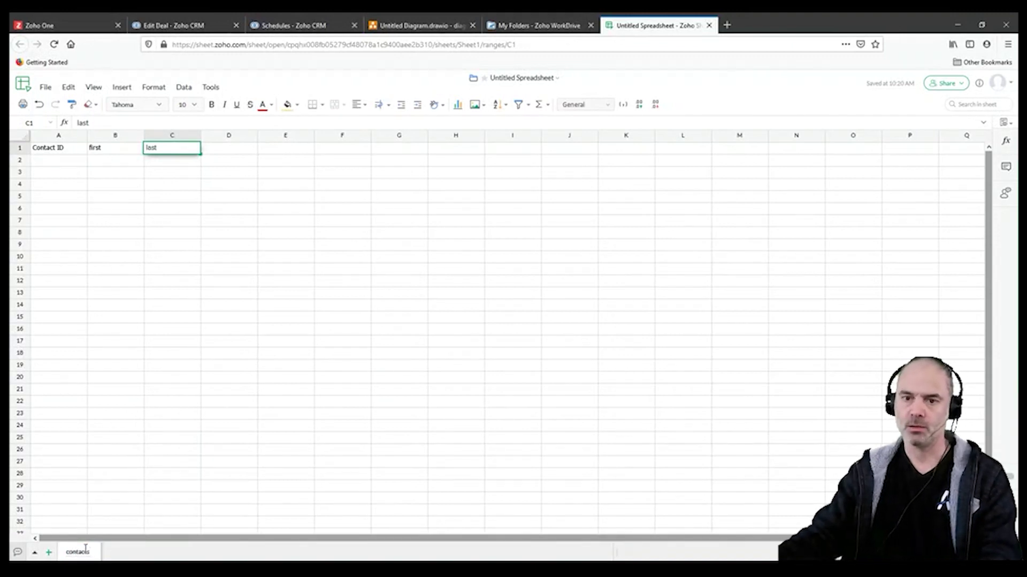
- Add a second sheet to the spreadsheet and rename it "Deals"
left_click(48, 552)
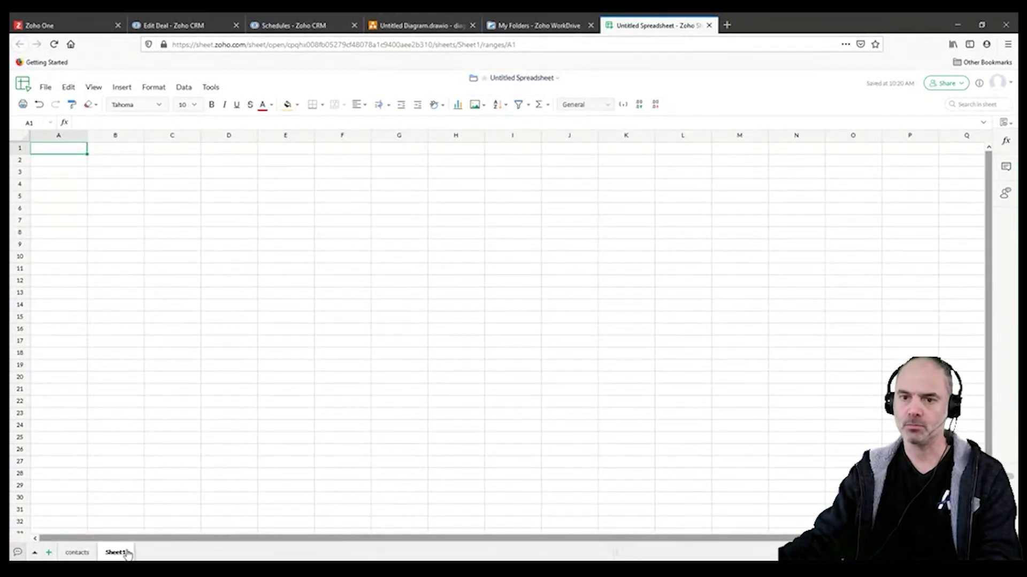
right_click(129, 556)
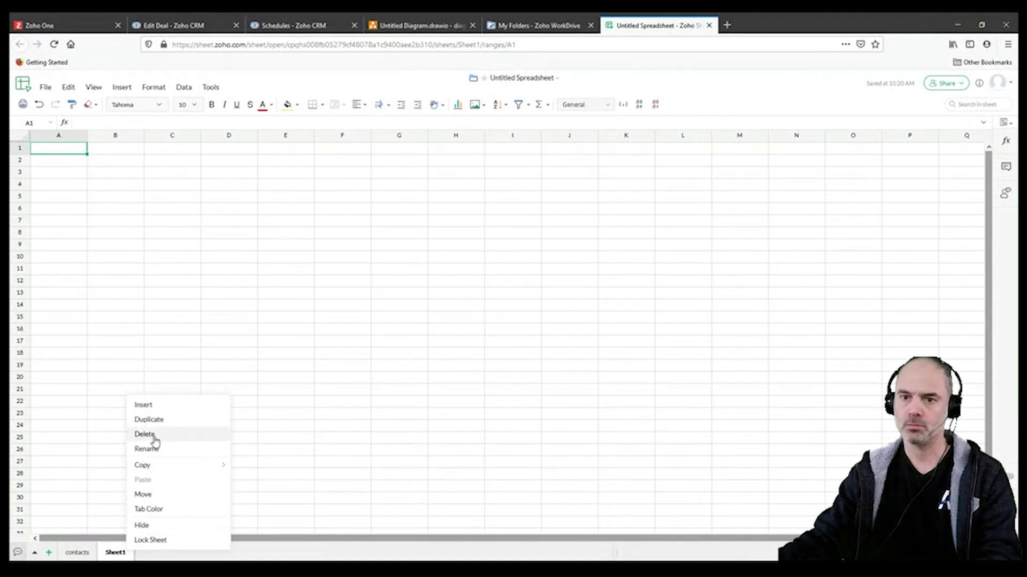
left_click(153, 455)
type("Deals")
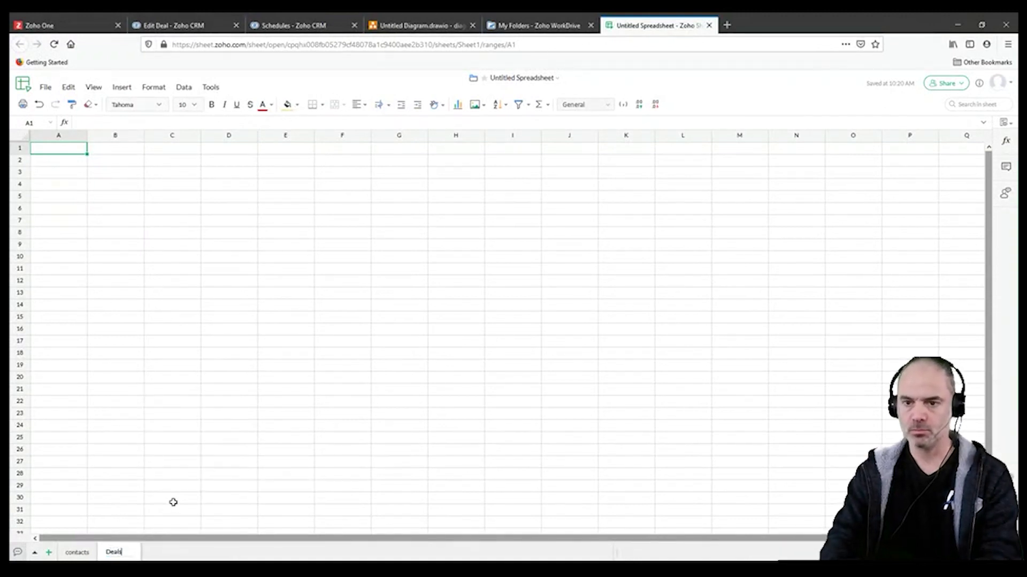
key("Return")
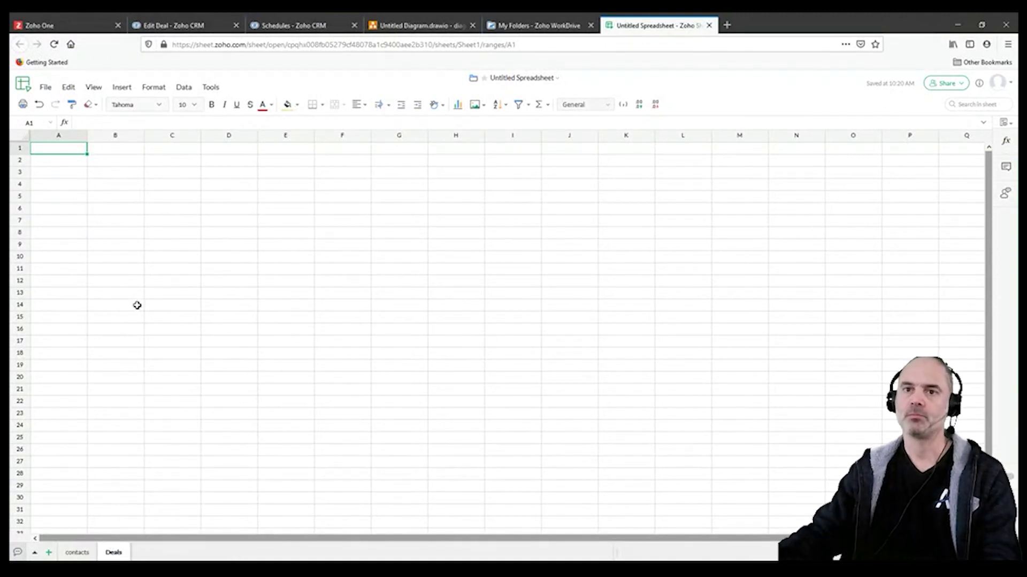
- Enter the column headers "Deal ID", "deal name" and "contact id" in cells A1 to C1 of the Deals sheet
type("De")
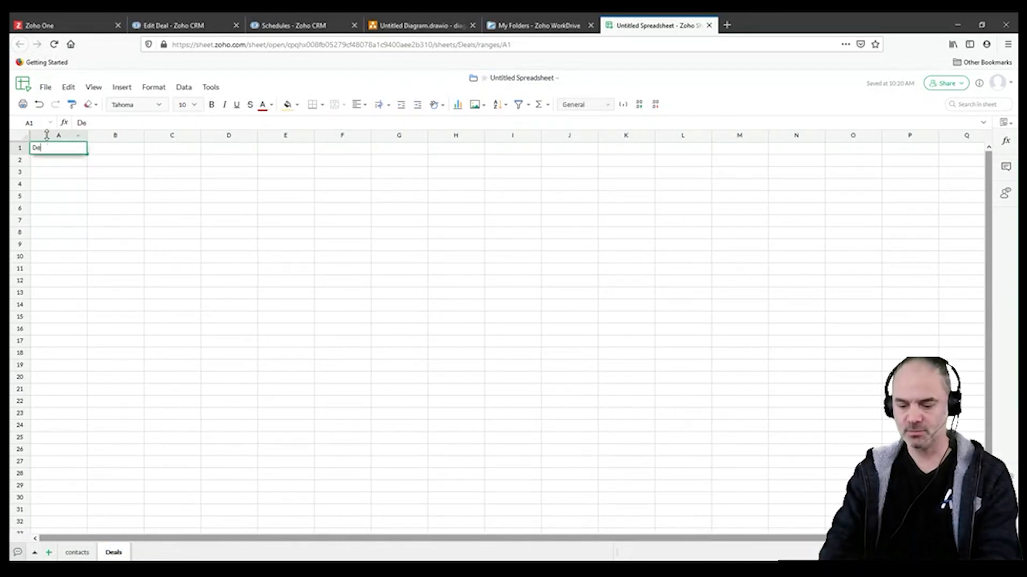
type("asl ID")
key("ctrl+a")
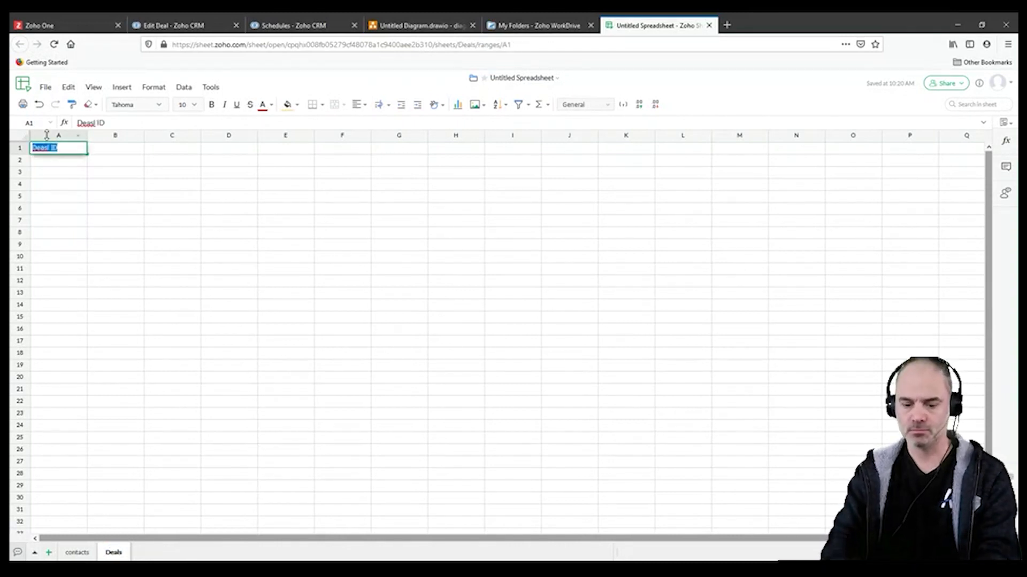
type("Deal")
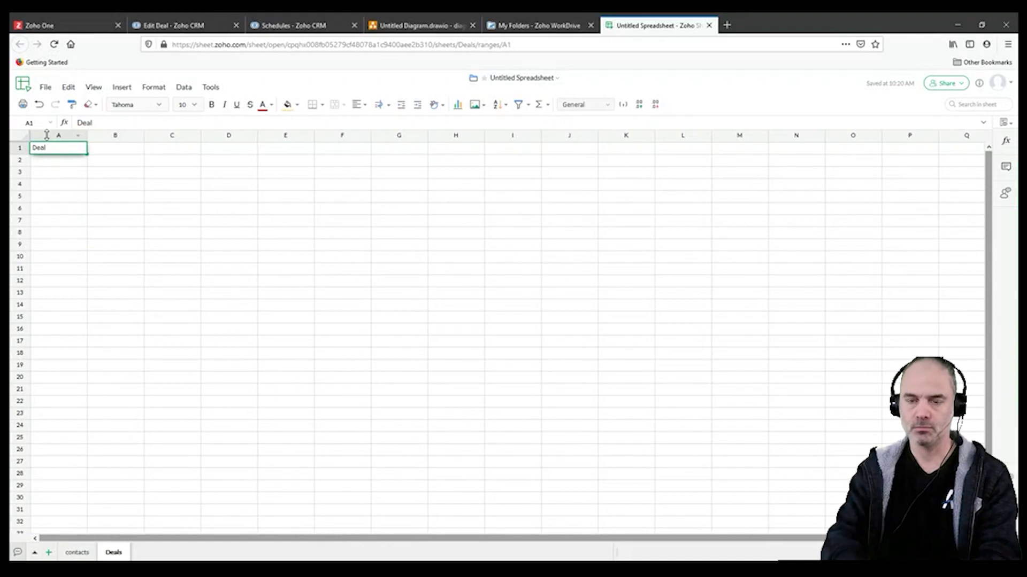
key("Tab")
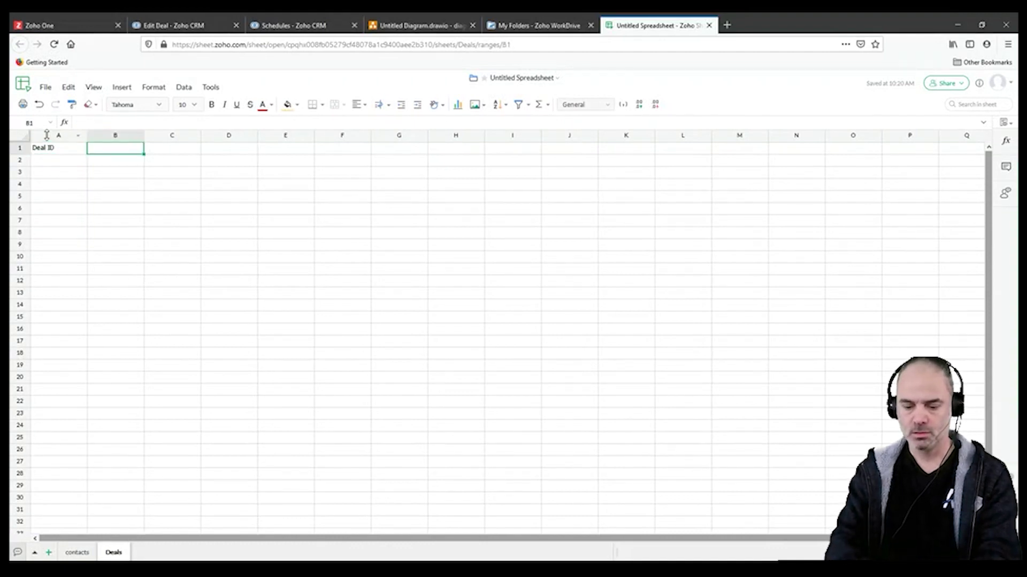
type("deal name")
key("Tab")
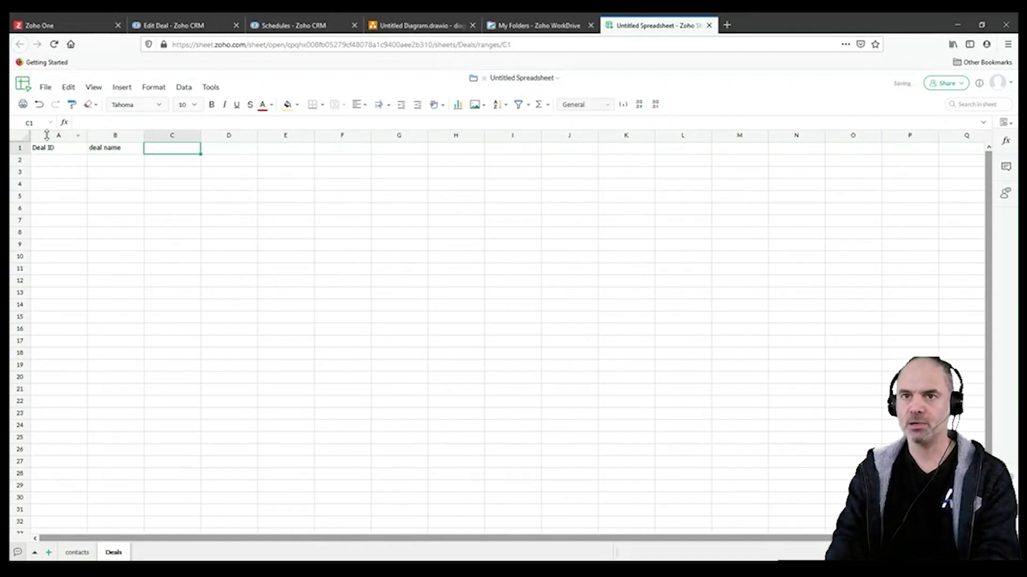
type("c")
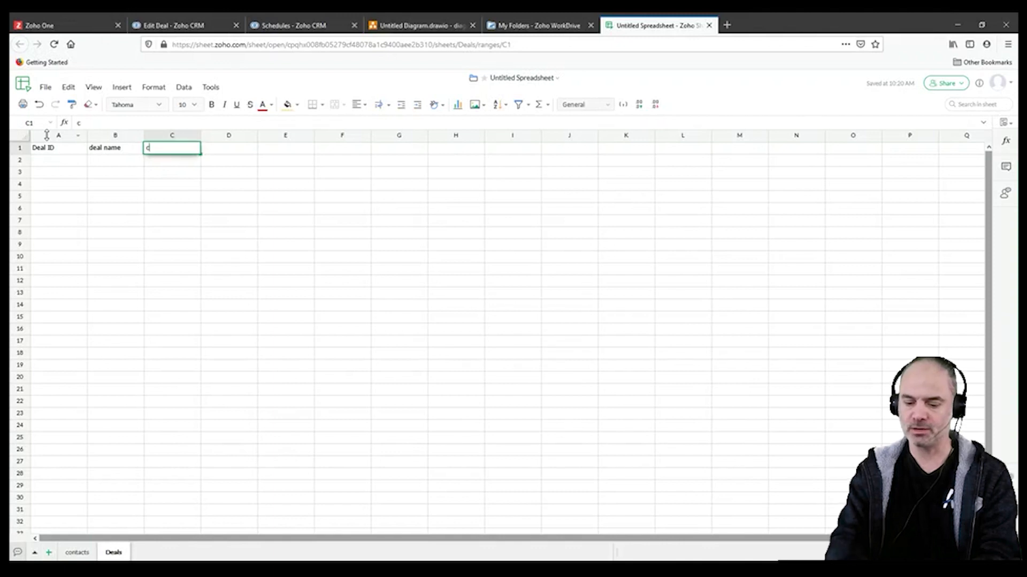
type("ontact id")
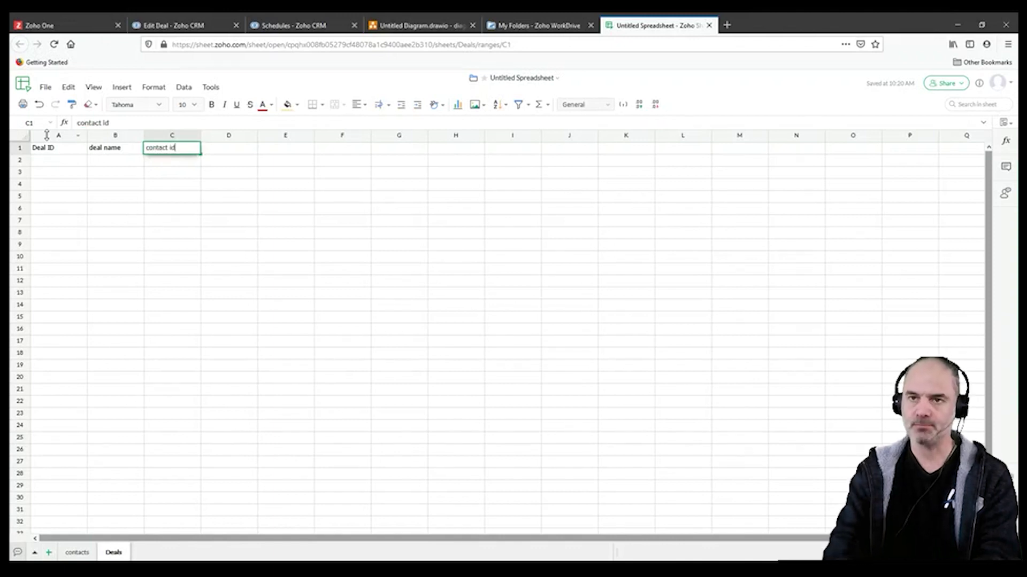
key("Tab")
- Number the Contact ID column of the contacts sheet from 1 to 13 in cells A2 to A14, extending the series from the first three values
left_click(80, 554)
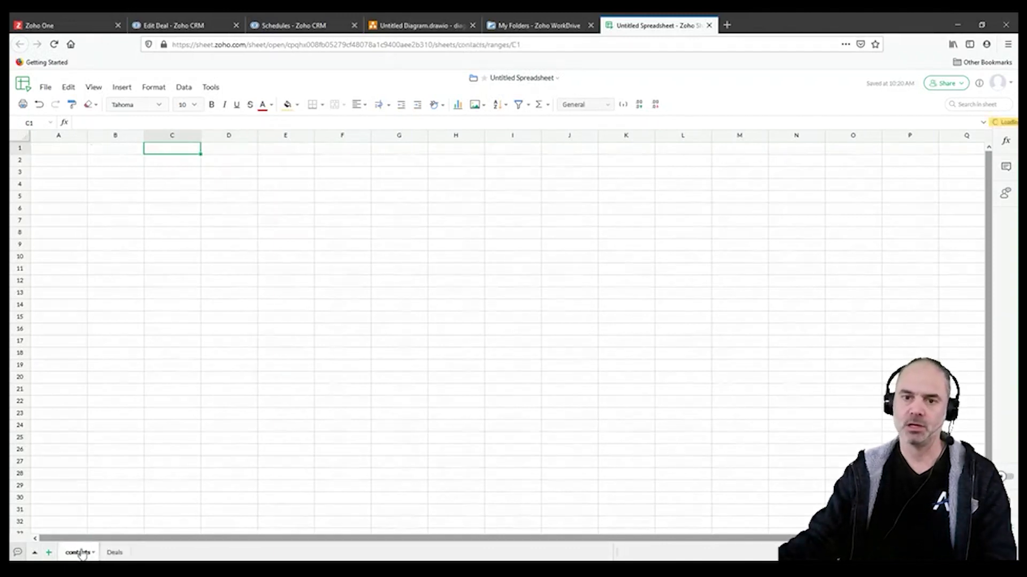
left_click(74, 162)
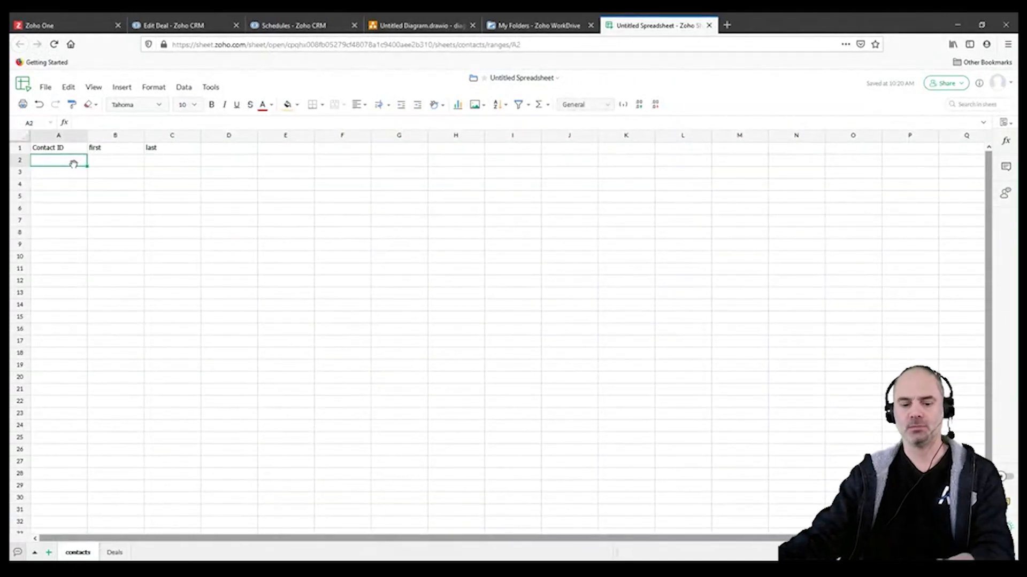
type("1")
key("Return")
type("2")
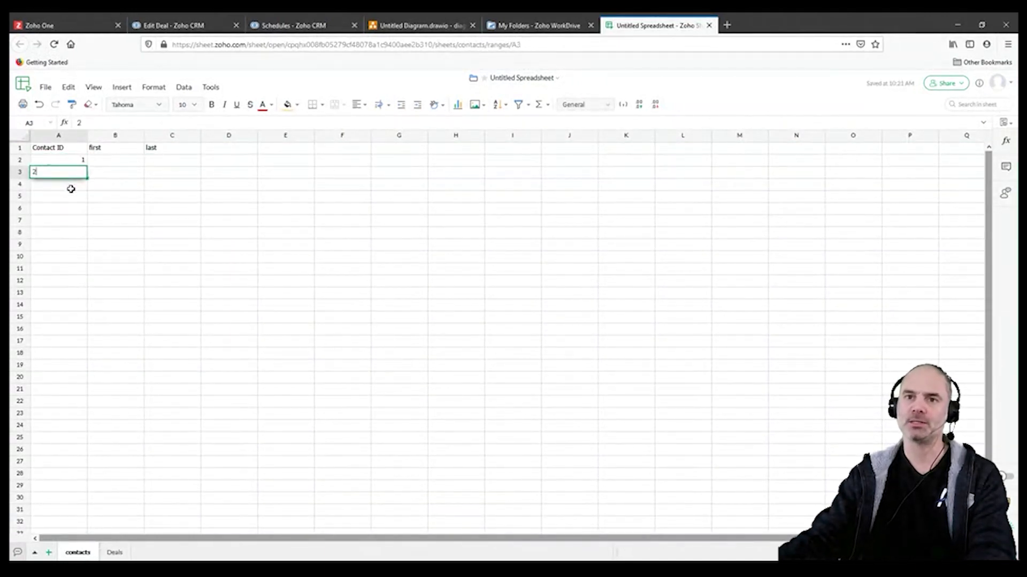
key("Return")
type("3")
key("Return")
left_click_drag(70, 162, 91, 309)
left_click(113, 269)
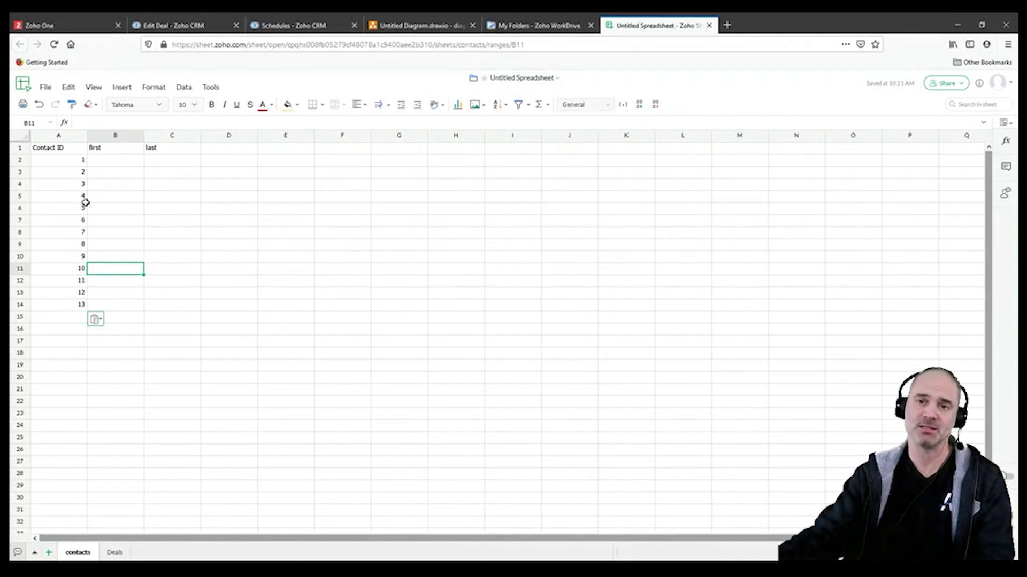
- Fill the first and last columns for contact IDs 1 to 4 with placeholder text: fgfdg/gdf, dfgdf/df, gdfg/gdfgdfg and dfg/df
left_click(121, 160)
type("fgfdg")
key("Return")
type("dfg")
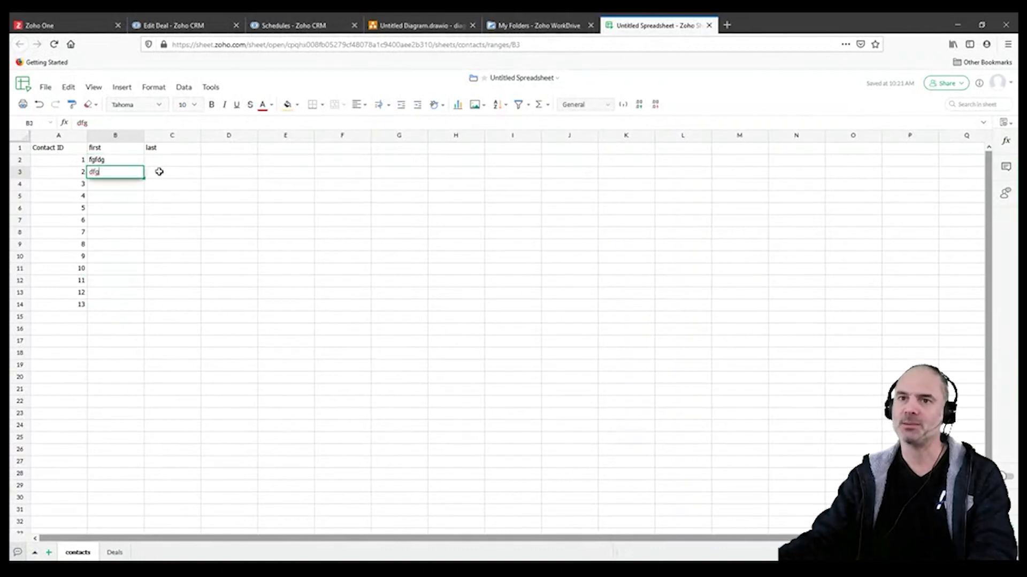
type("df")
left_click(162, 163)
type("gdf")
left_click(166, 183)
type("gdfgdfg")
left_click(159, 174)
type("df")
left_click(138, 183)
type("gdf")
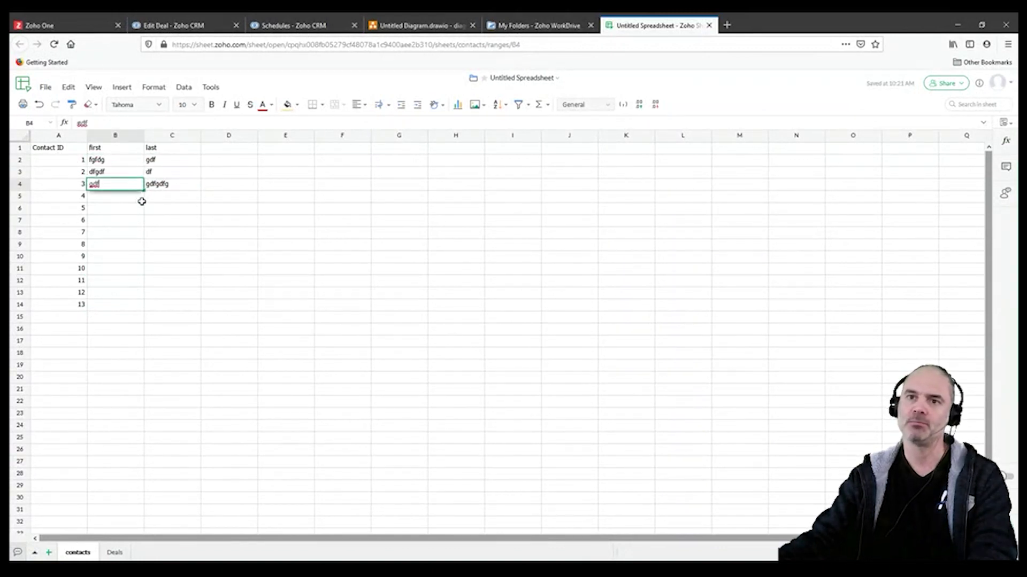
type("g")
left_click(142, 201)
type("dfg")
left_click(166, 198)
type("df")
left_click(178, 251)
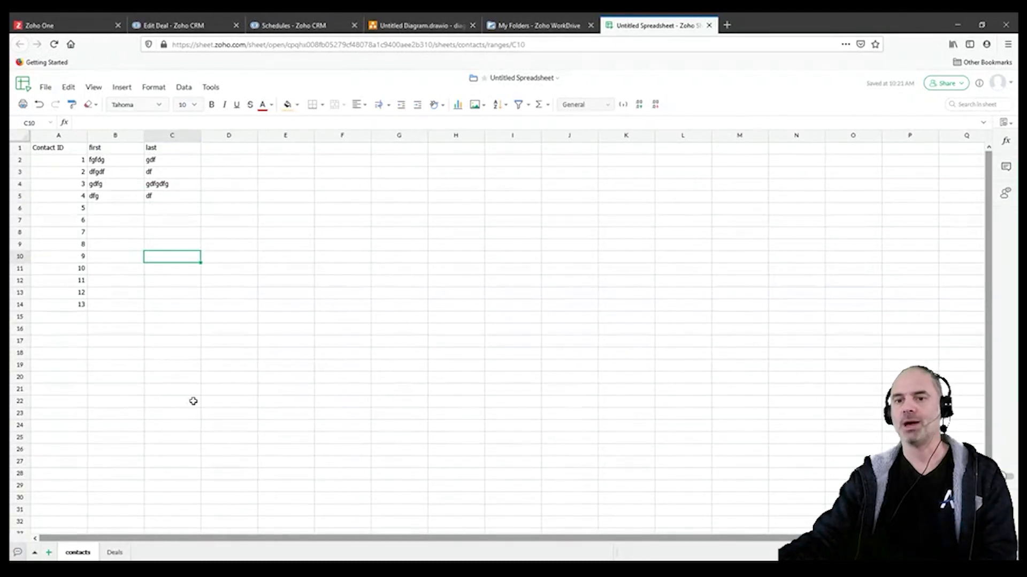
- Number the Deal ID column of the Deals sheet from 1 to 11 in cells A2 to A12, extending the series from the first three values
left_click(114, 553)
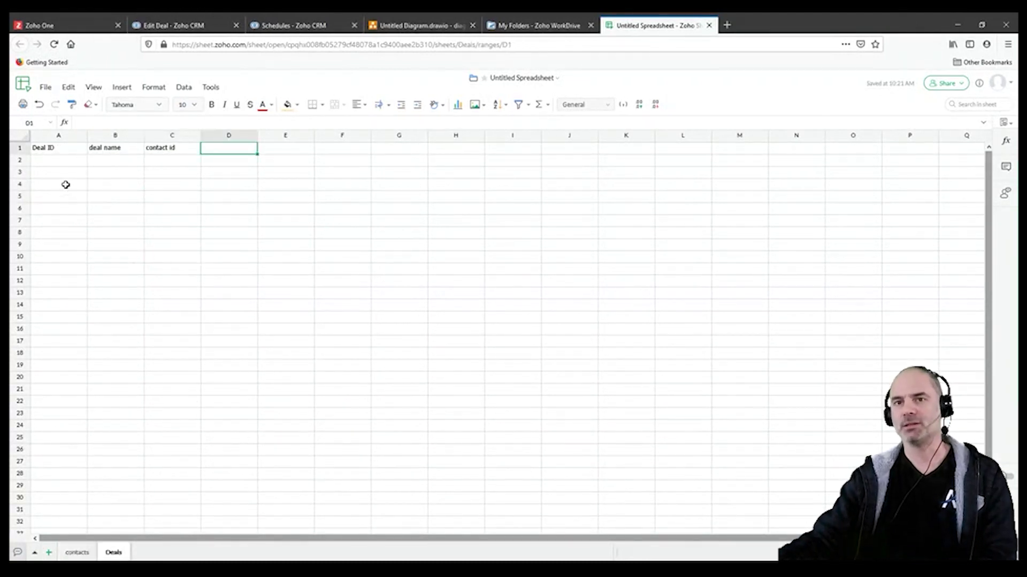
left_click(62, 164)
type("1")
key("Return")
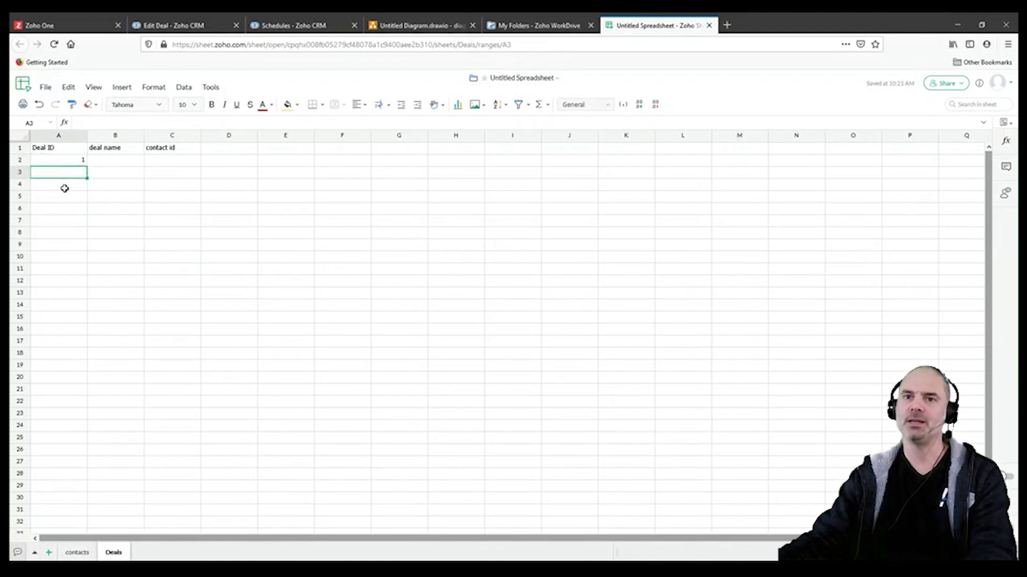
type("2")
key("Return")
type("3")
left_click_drag(82, 161, 84, 183)
left_click(85, 171)
left_click_drag(88, 191, 85, 279)
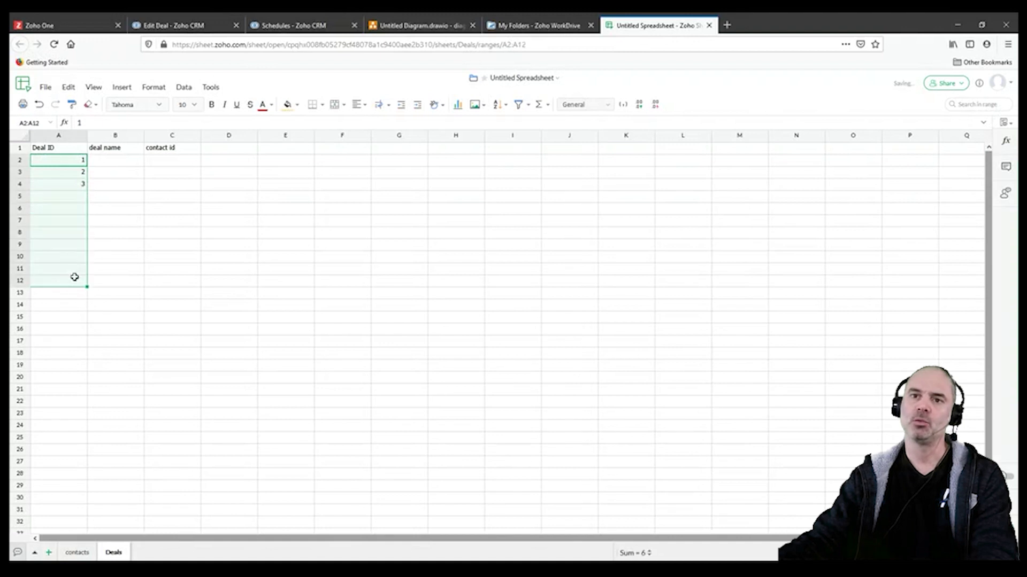
left_click(114, 231)
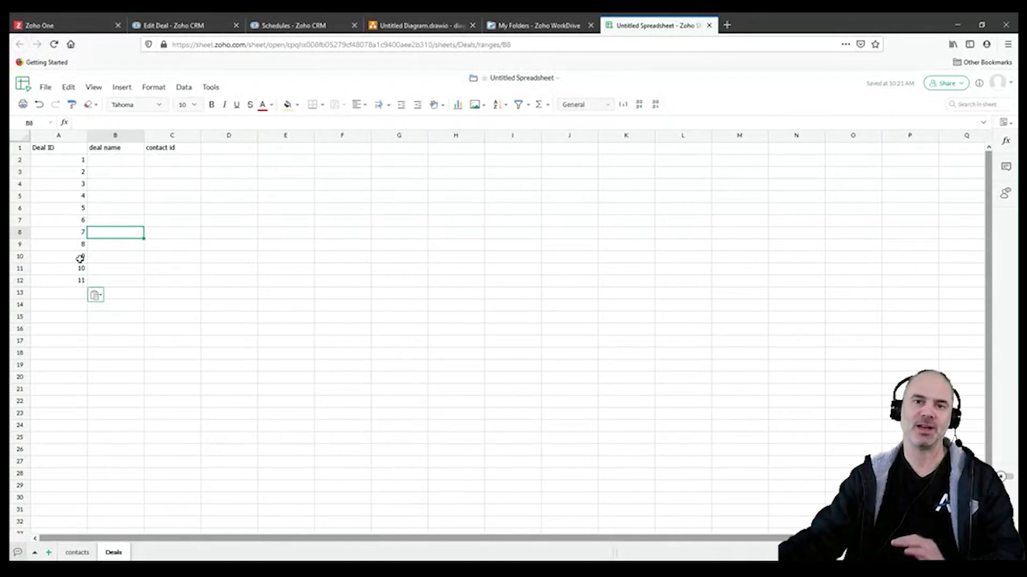
- Fill the deal names for deal IDs 1 to 7 with placeholder text: gfdg, fdg, gdfg, fdgdf, dfgdf, dfgdf and gd
left_click(121, 162)
type("gfdg")
key("Return")
type("fd")
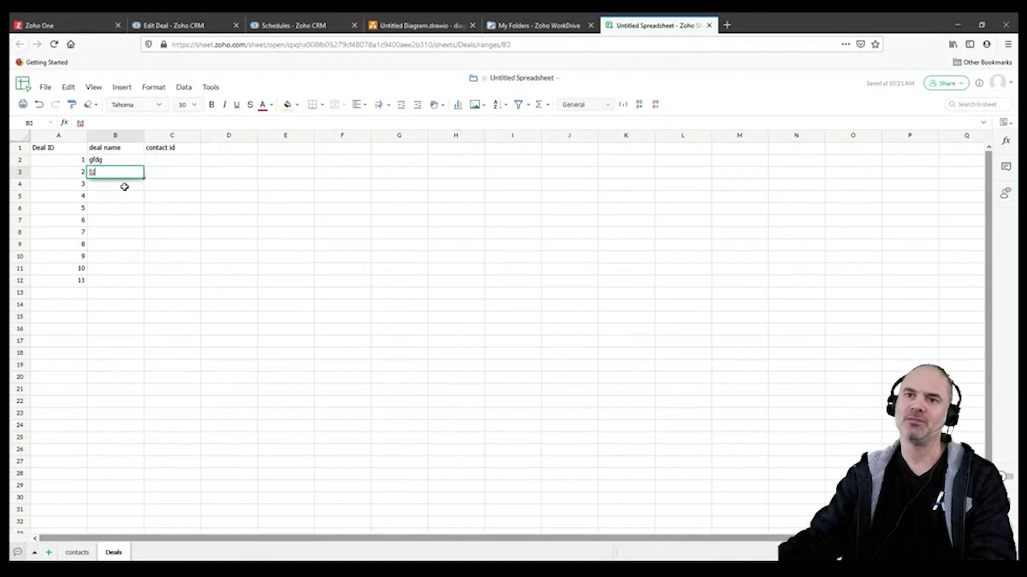
type("g gdfg")
key("Return")
type("fdgdf")
key("Return")
type("dfgdf")
key("Return")
key("Return")
type("g")
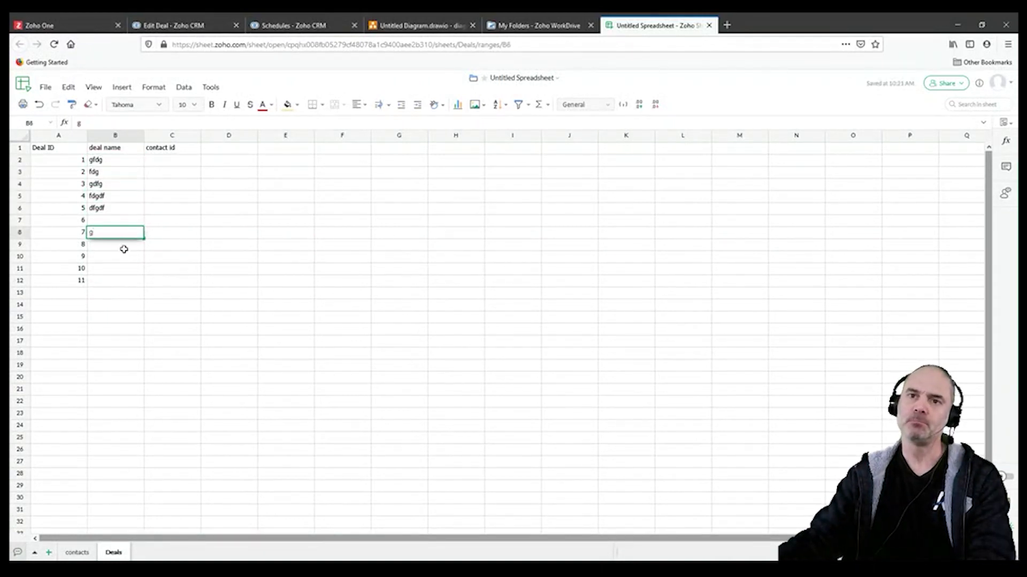
type("d")
- Look up the first contact's ID on the contacts sheet and enter 1 as the contact id in cells C2 to C4 of the Deals sheet
left_click(177, 162)
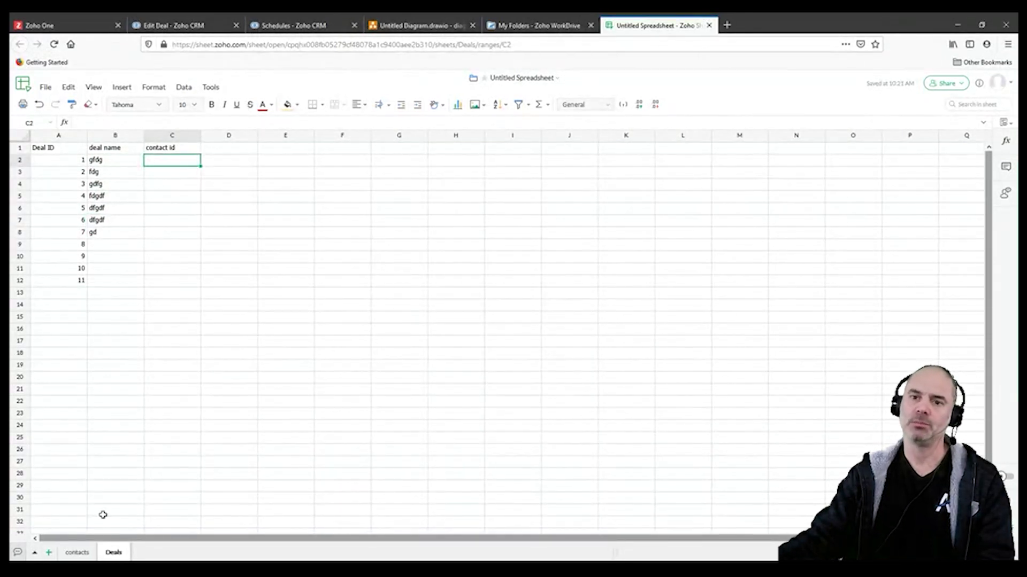
left_click(77, 553)
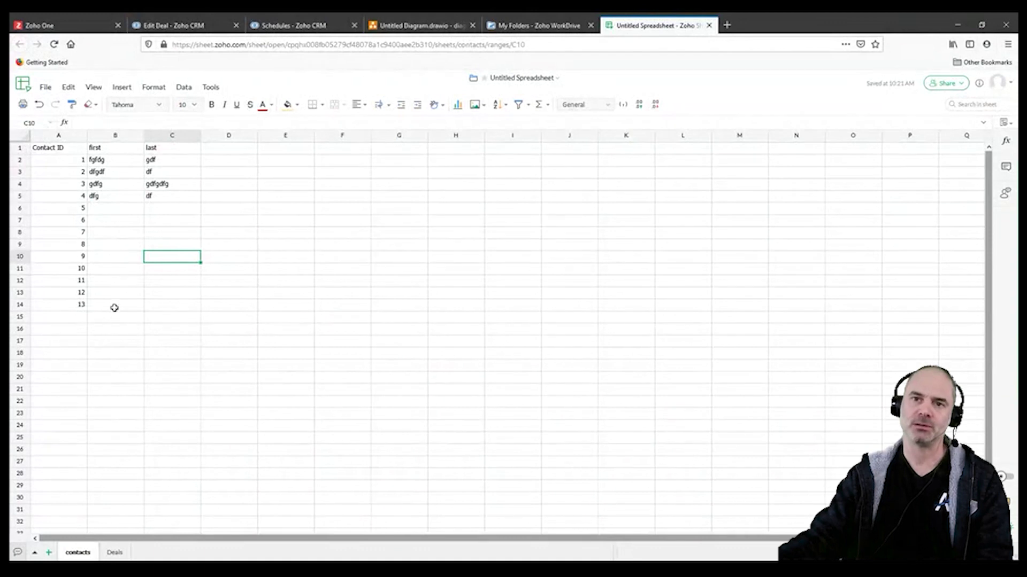
left_click(83, 159)
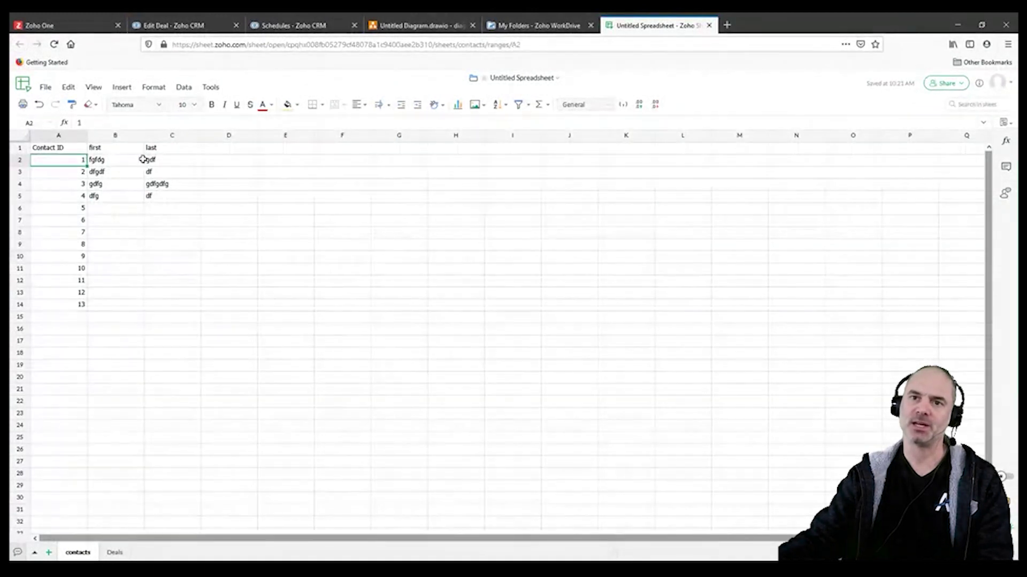
left_click(115, 553)
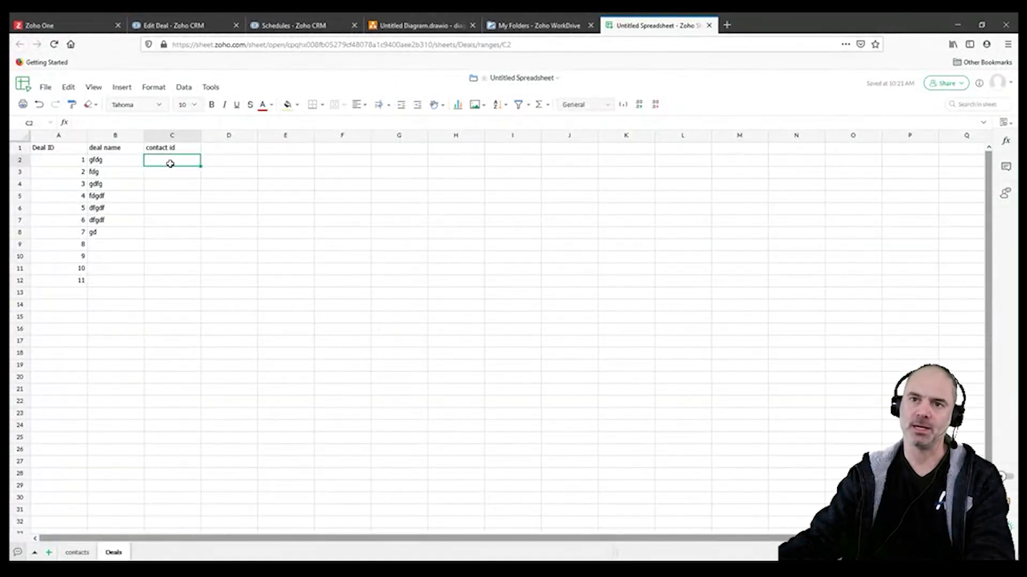
type("1")
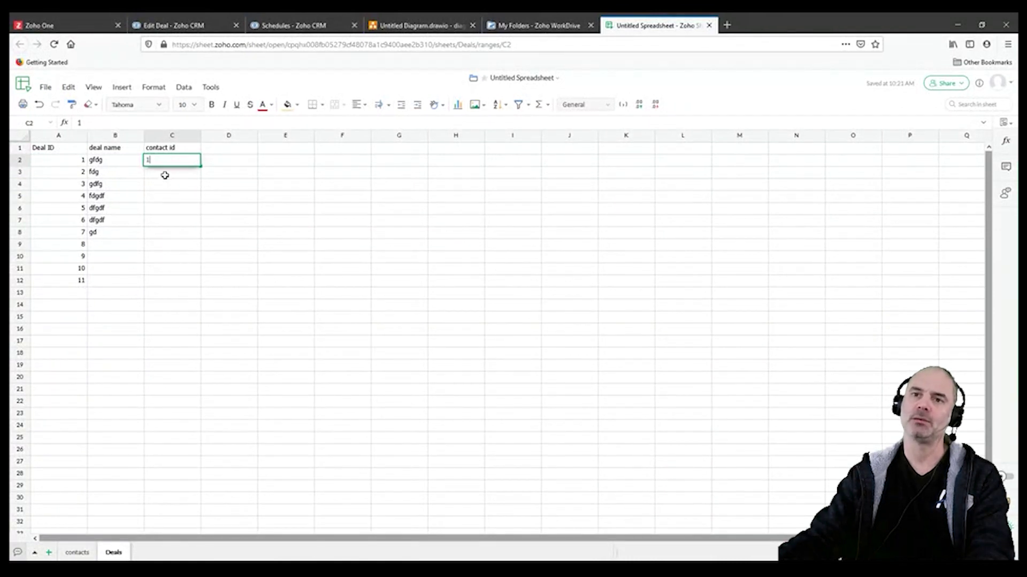
key("Return")
type("1")
key("Return")
left_click(243, 211)
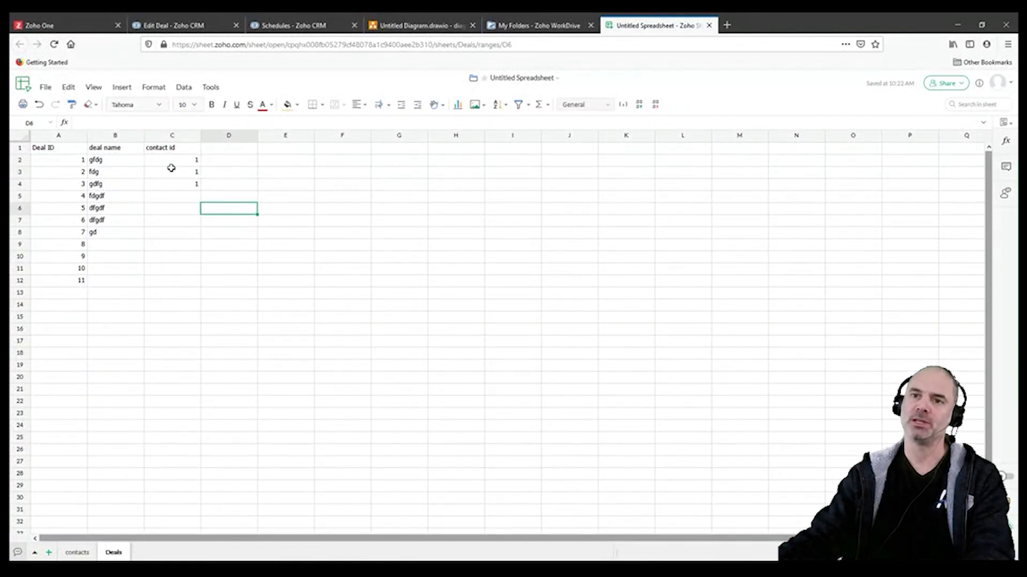
left_click_drag(176, 163, 189, 183)
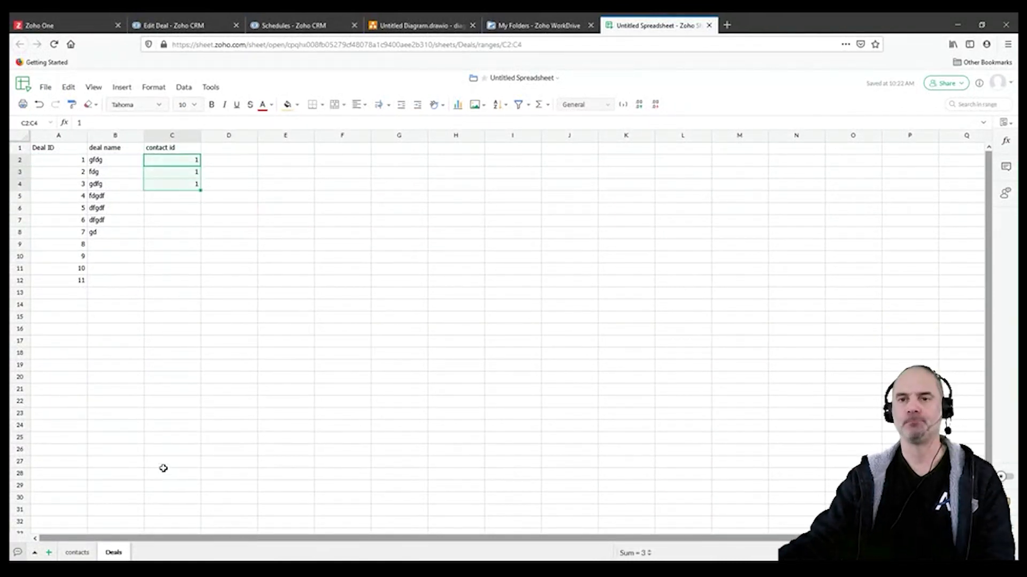
left_click(207, 253)
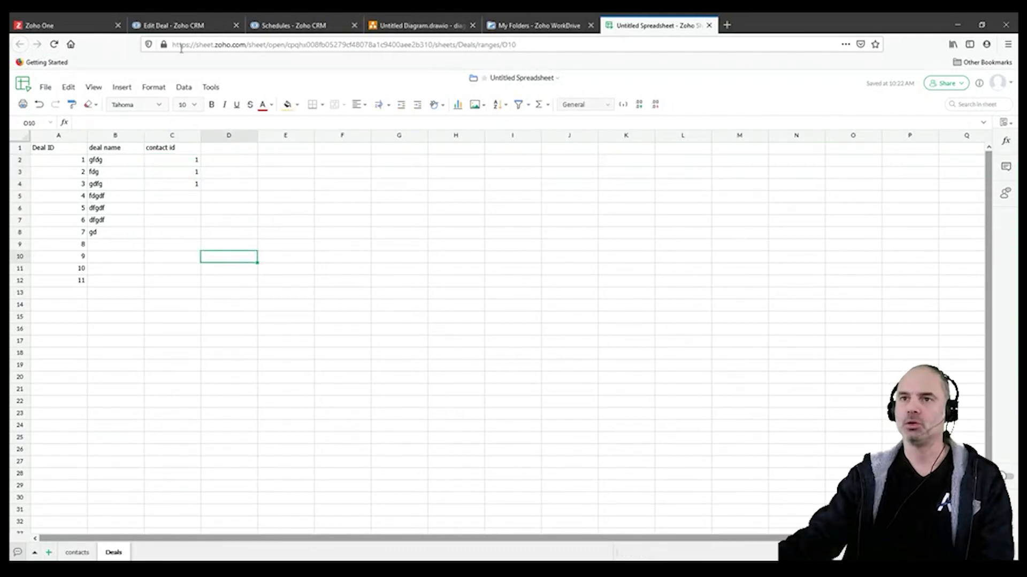
- Switch to Zoho CRM and start a data migration from an other CRM with the source named "sdf", going as far as the file upload
left_click(205, 27)
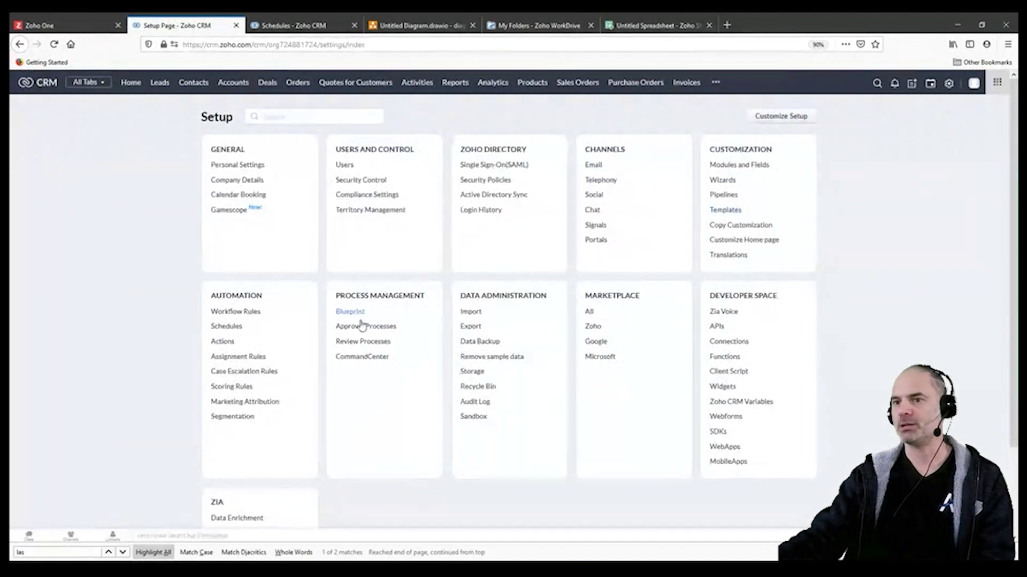
left_click(468, 313)
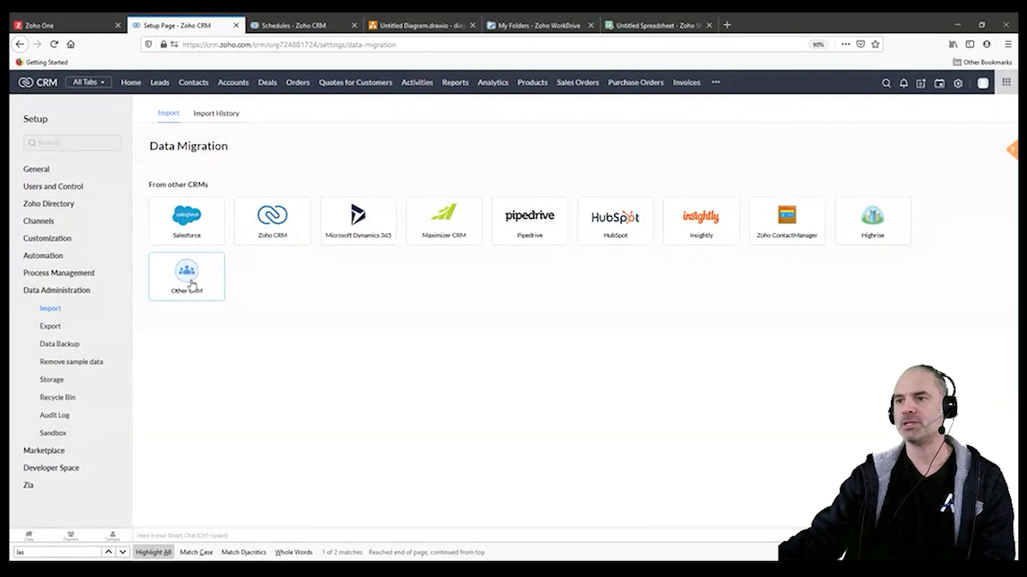
left_click(182, 283)
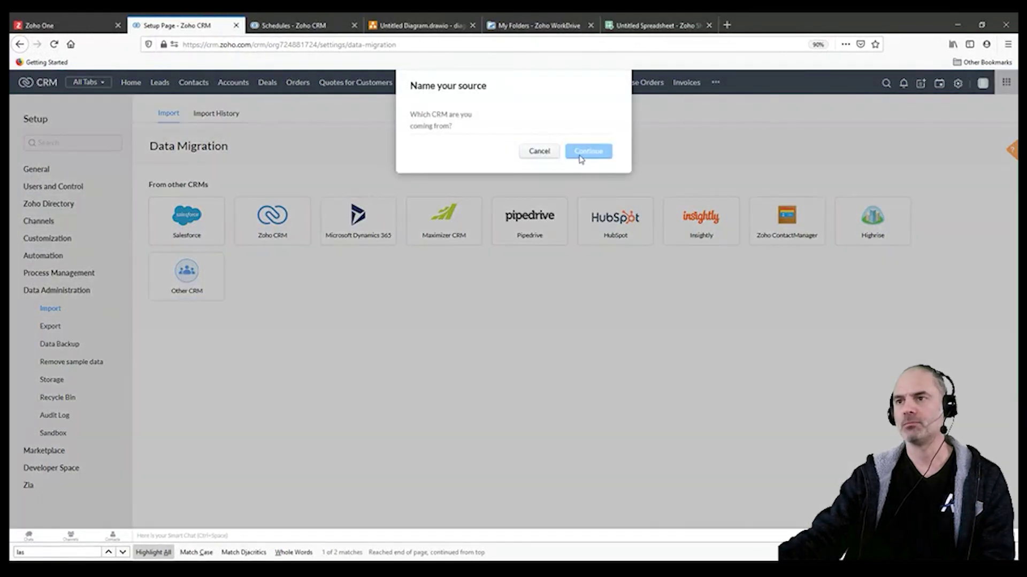
left_click(511, 126)
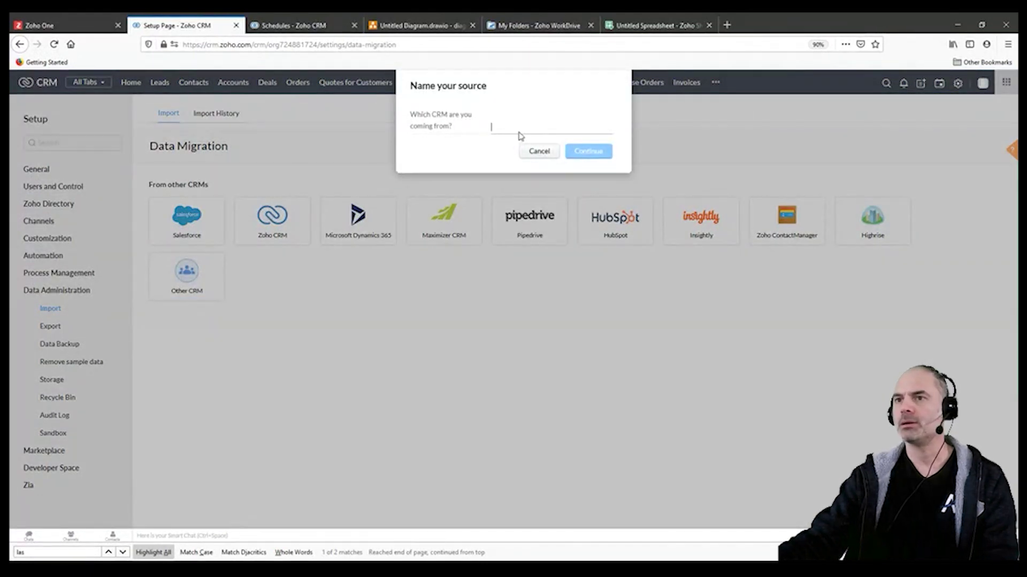
type("sdf")
left_click(567, 150)
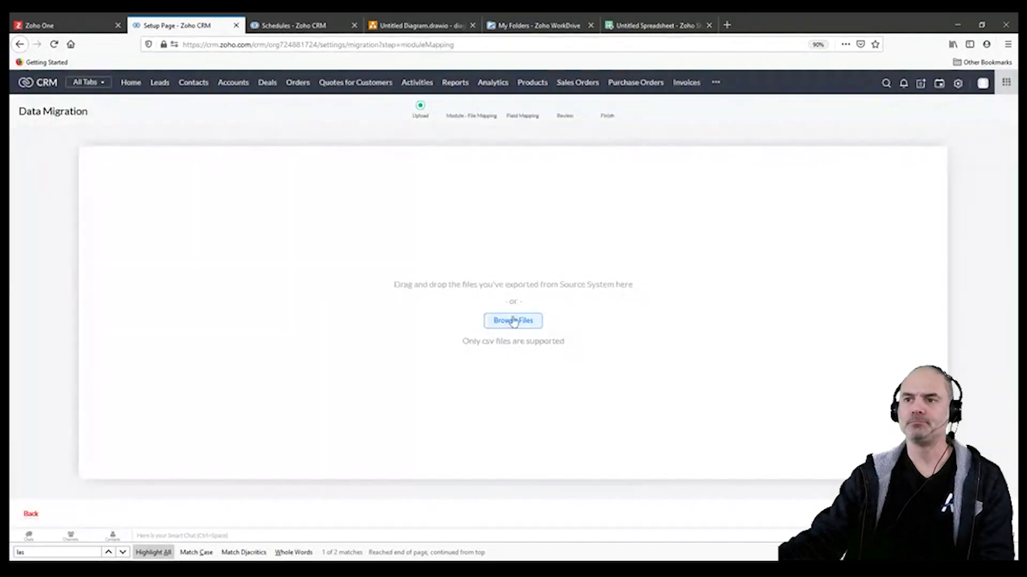
left_click(526, 323)
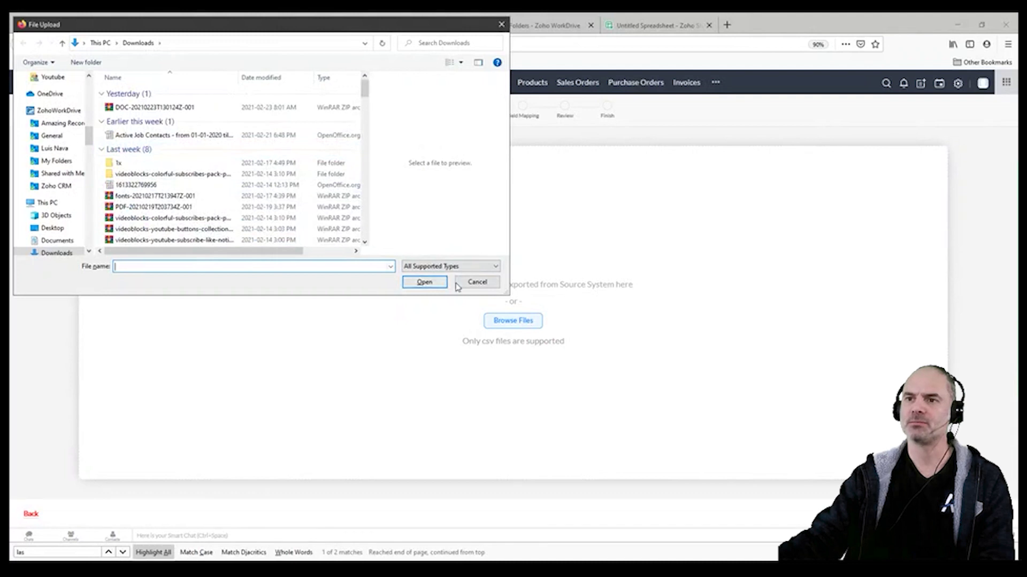
left_click(473, 283)
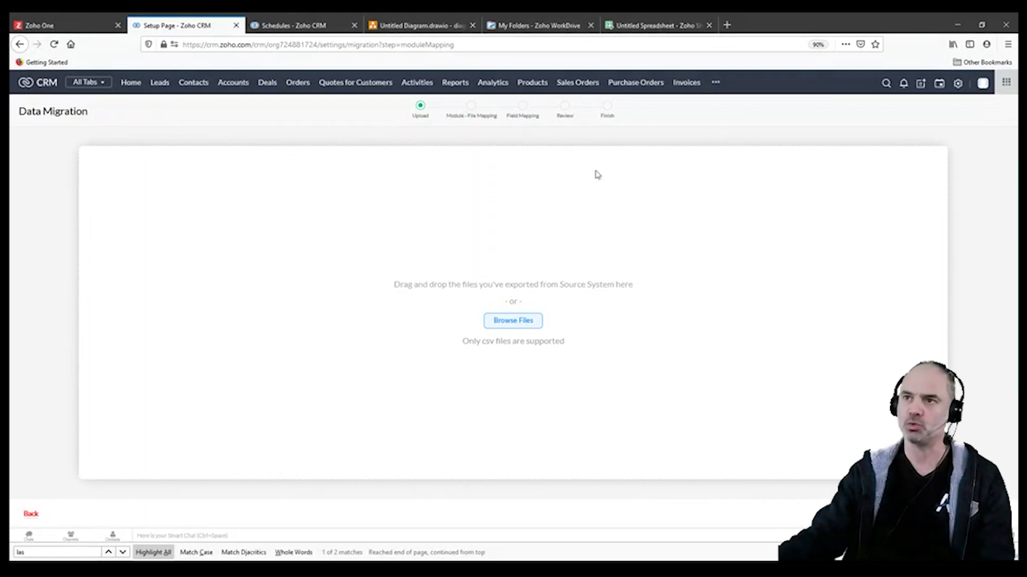
- Switch back to the Zoho Sheet spreadsheet and examine the Deal ID and contact id columns of the Deals sheet
left_click(655, 25)
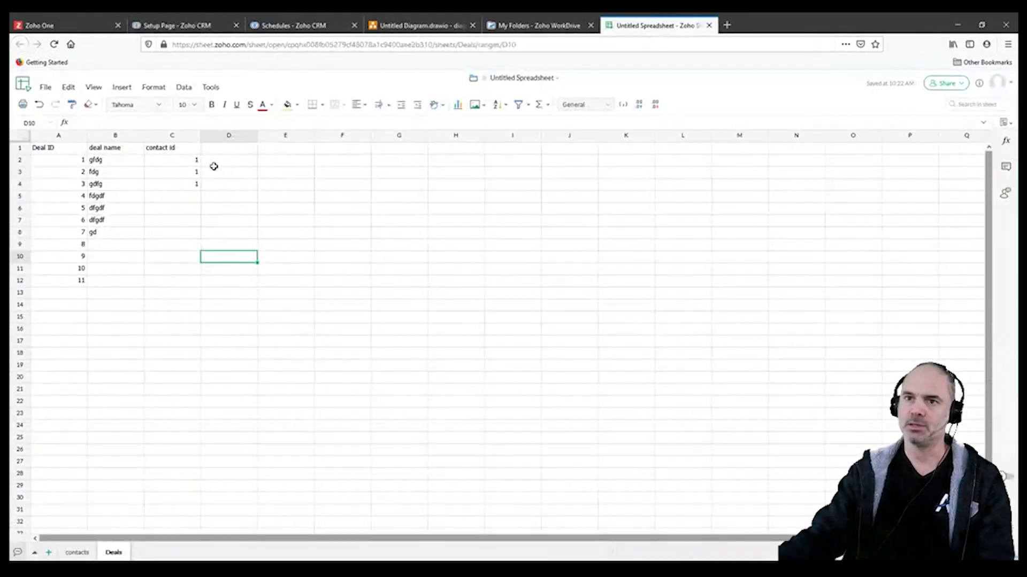
left_click(172, 135)
left_click(180, 161)
left_click_drag(172, 148, 177, 183)
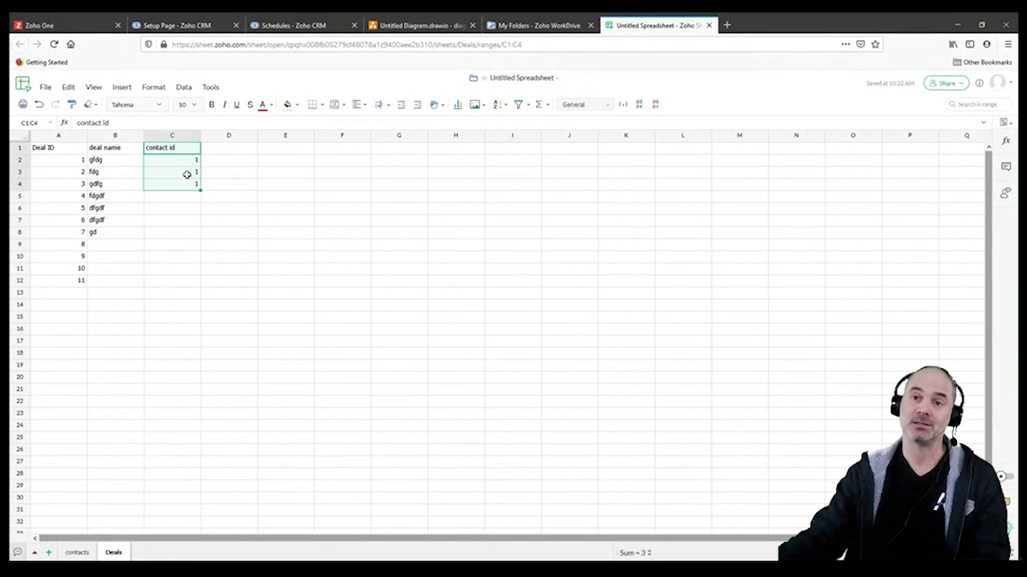
left_click(186, 160)
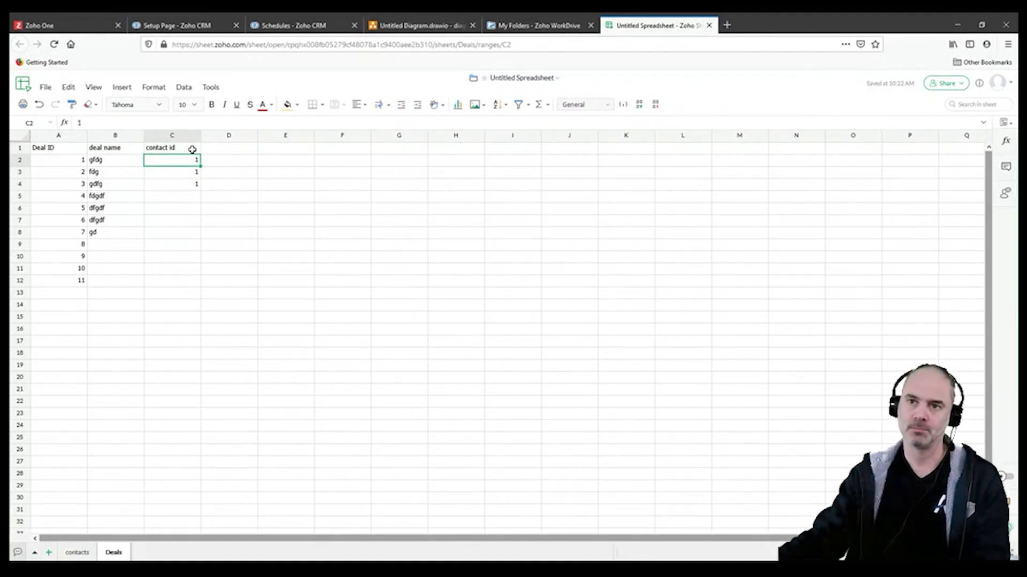
left_click_drag(192, 150, 193, 185)
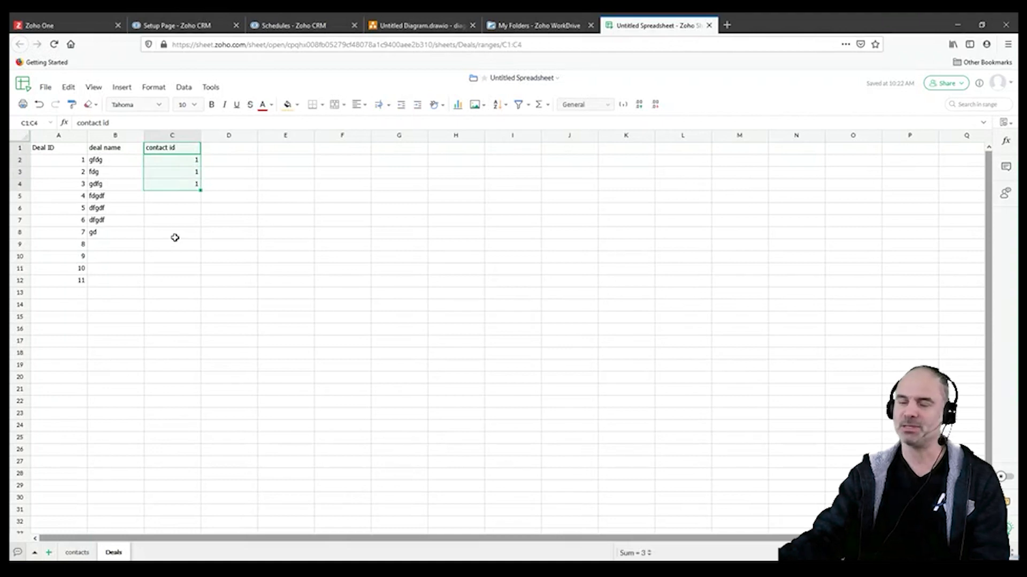
left_click(183, 207)
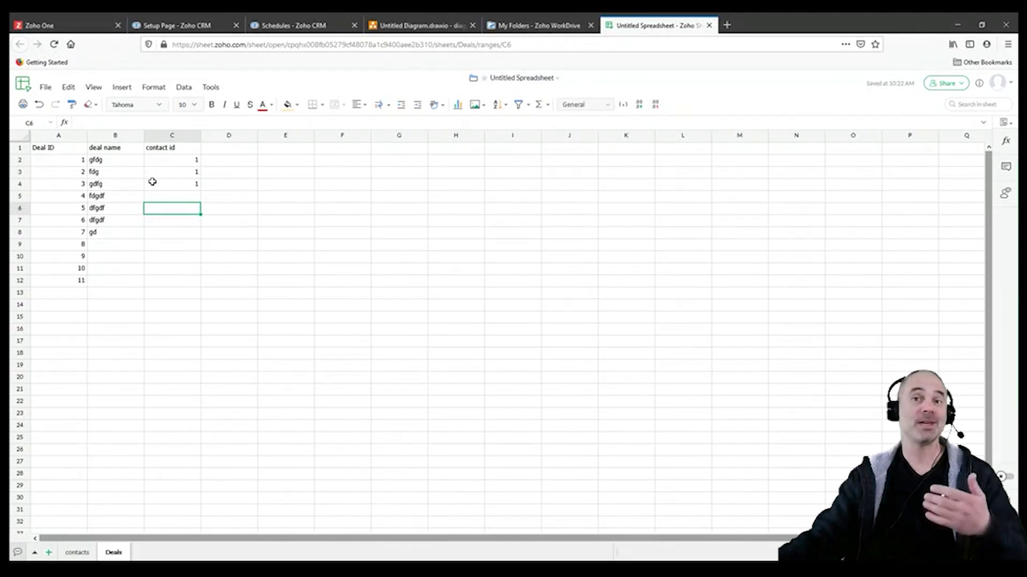
left_click_drag(83, 159, 81, 244)
left_click(190, 255)
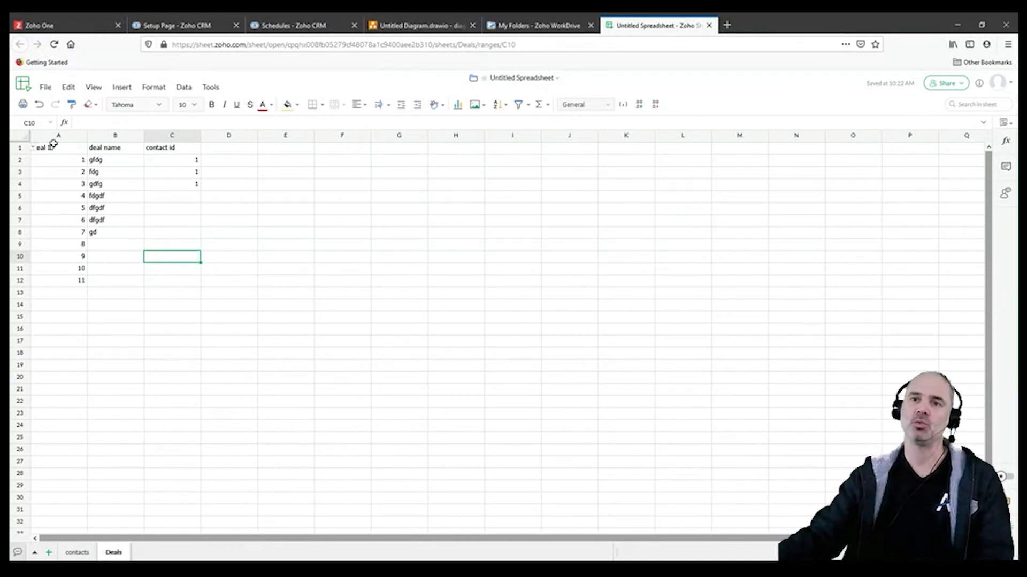
left_click_drag(80, 160, 64, 276)
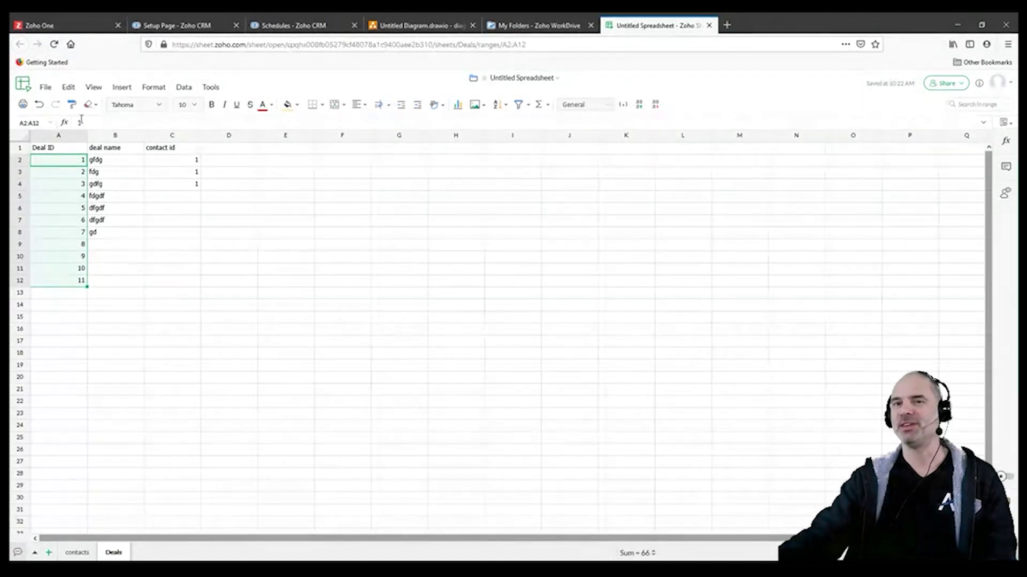
left_click(59, 135)
left_click(148, 216)
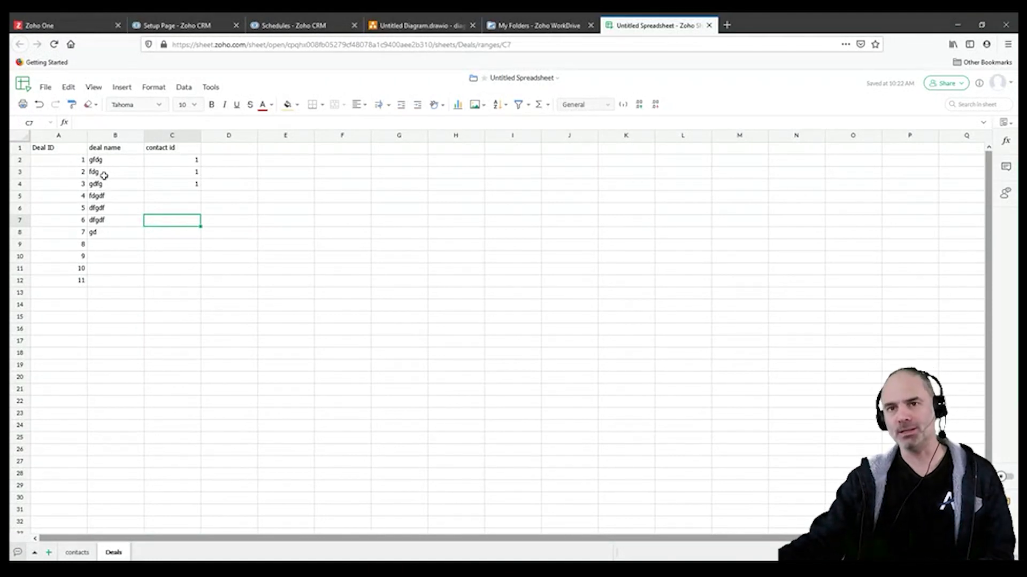
left_click_drag(174, 147, 183, 212)
left_click(215, 208)
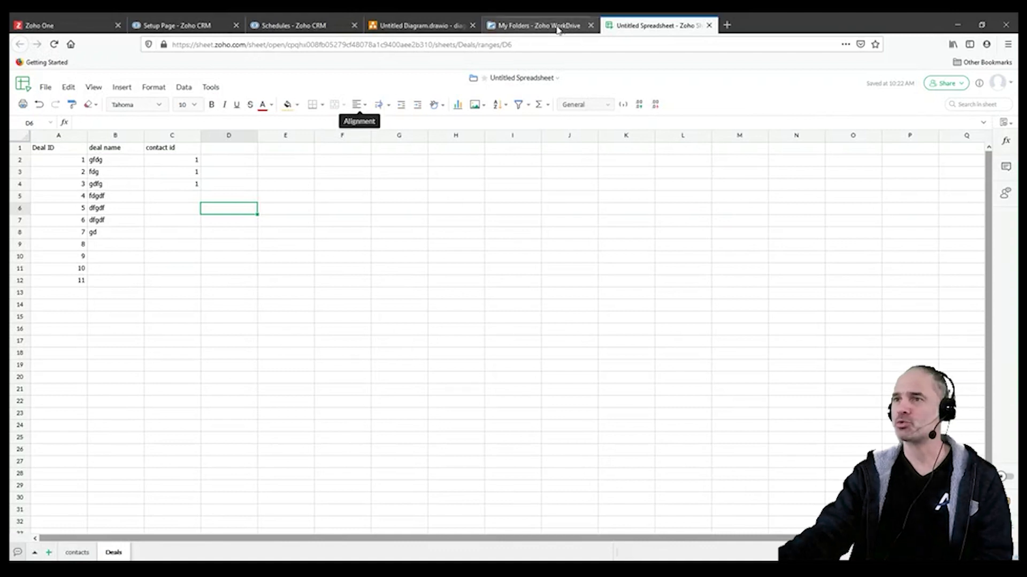
- Switch to Zoho CRM, view the import options of the Leads module, and return to the Zoho Sheet spreadsheet
left_click(208, 27)
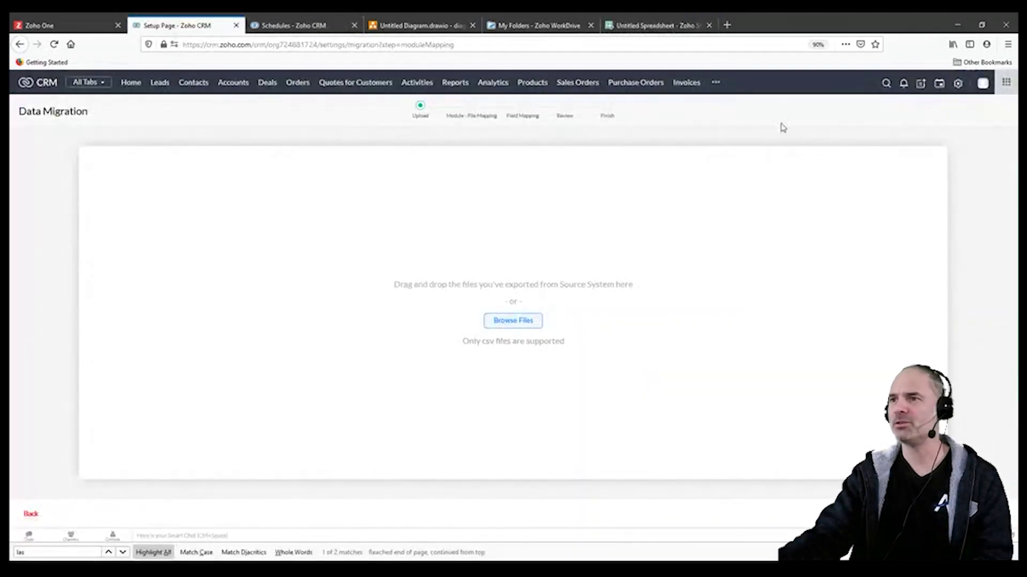
left_click(156, 85)
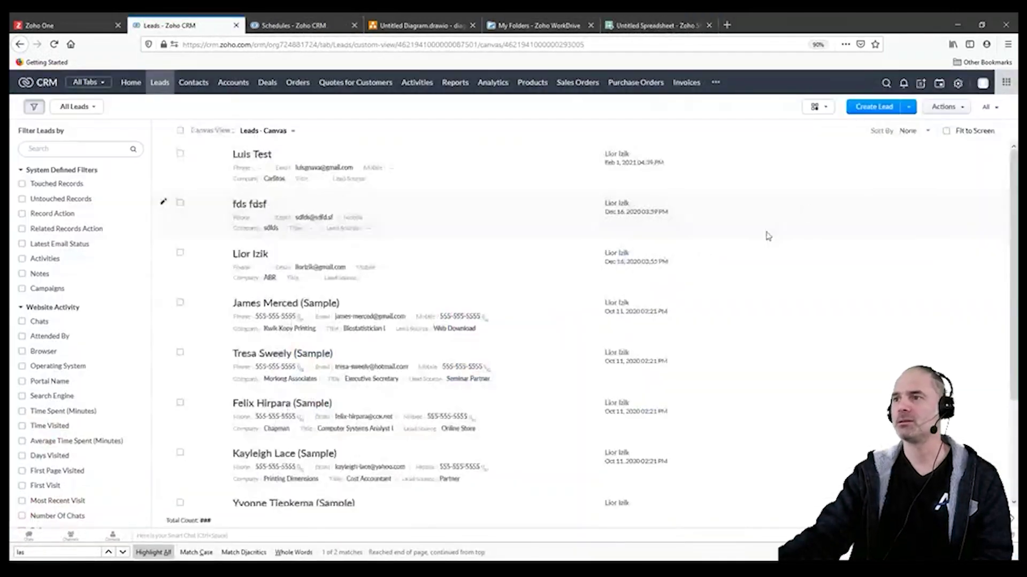
left_click(908, 107)
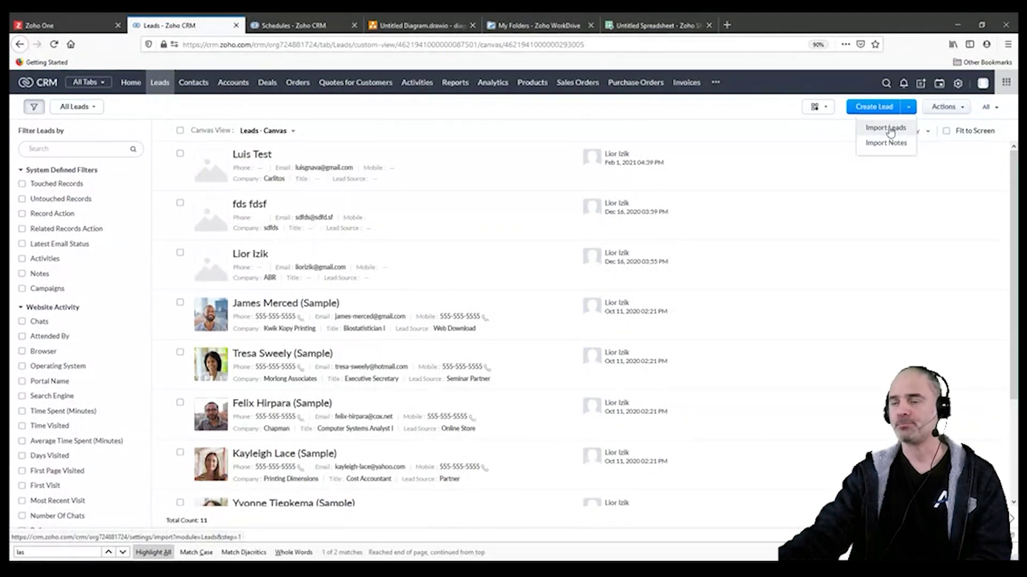
left_click(718, 108)
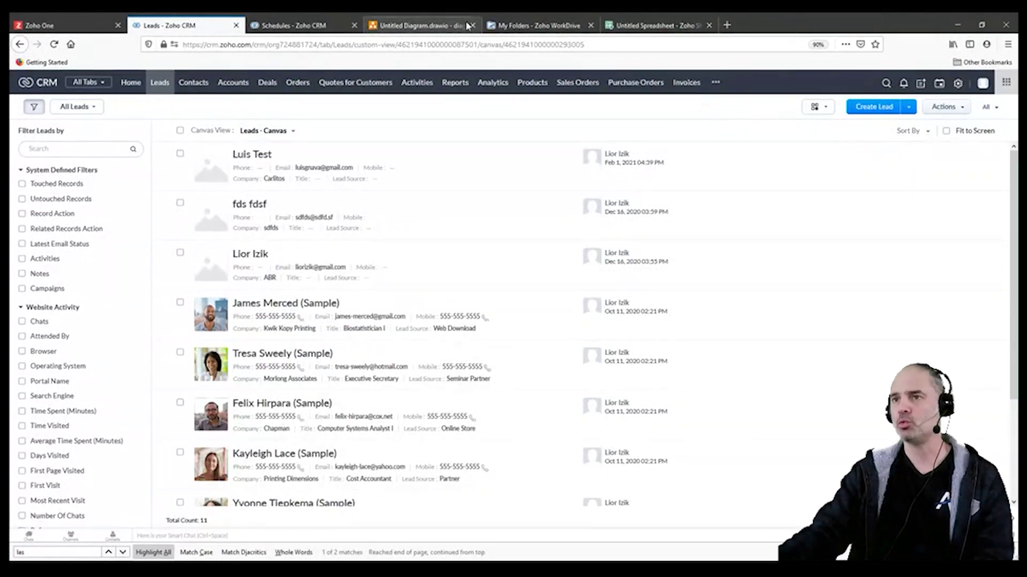
left_click(632, 25)
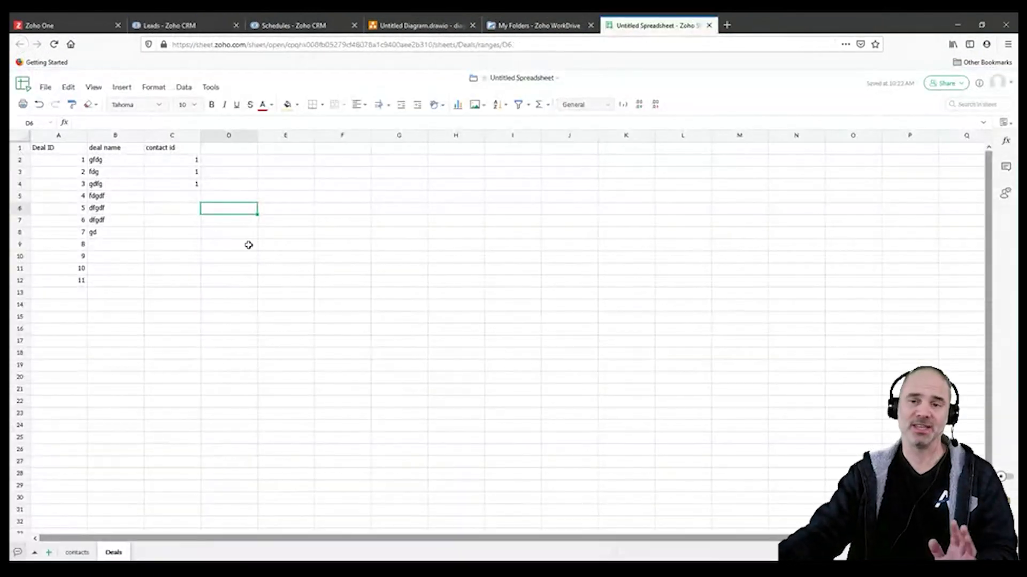
- Add a new sheet after the Deals sheet and enter the headers f, l and e in cells A1 to C1
left_click_drag(75, 149, 92, 261)
left_click(100, 232)
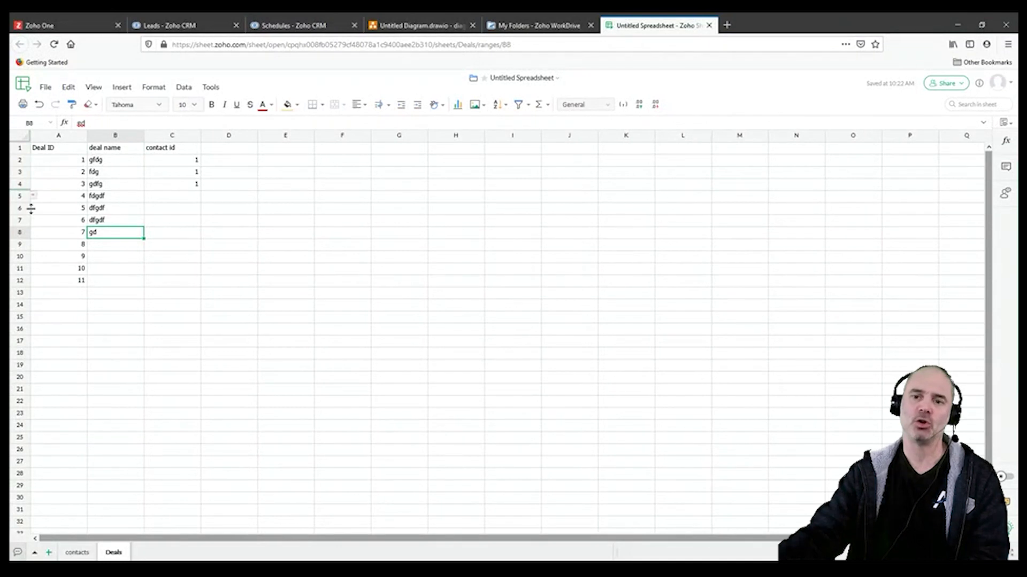
left_click(49, 553)
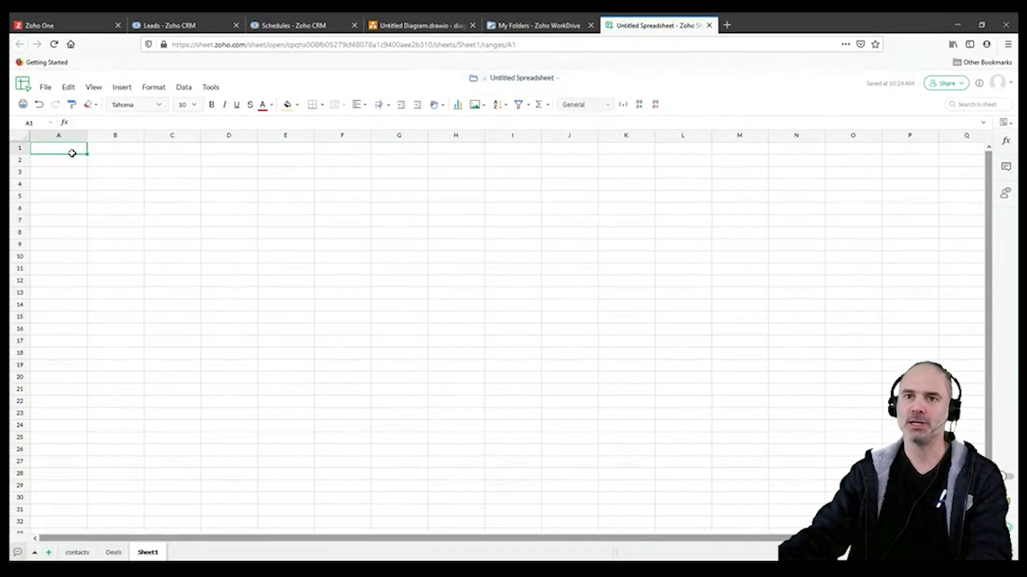
type("f")
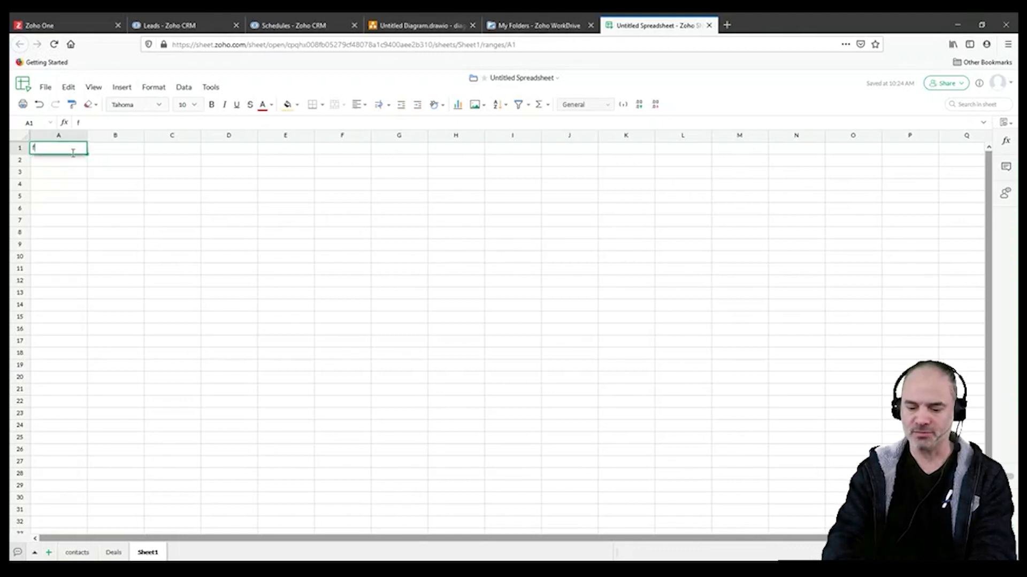
key("Tab")
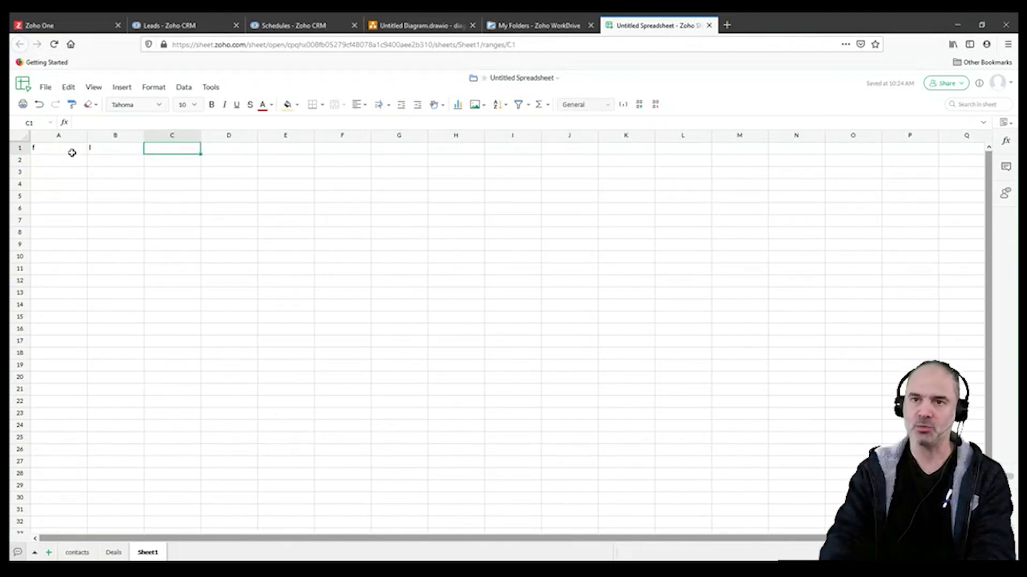
type("e")
key("Tab")
- Enter sample text on the new sheet: fdgfdg in A2, xcvbcvb in B10 and cv in E11
left_click(70, 163)
left_click_drag(71, 171, 305, 328)
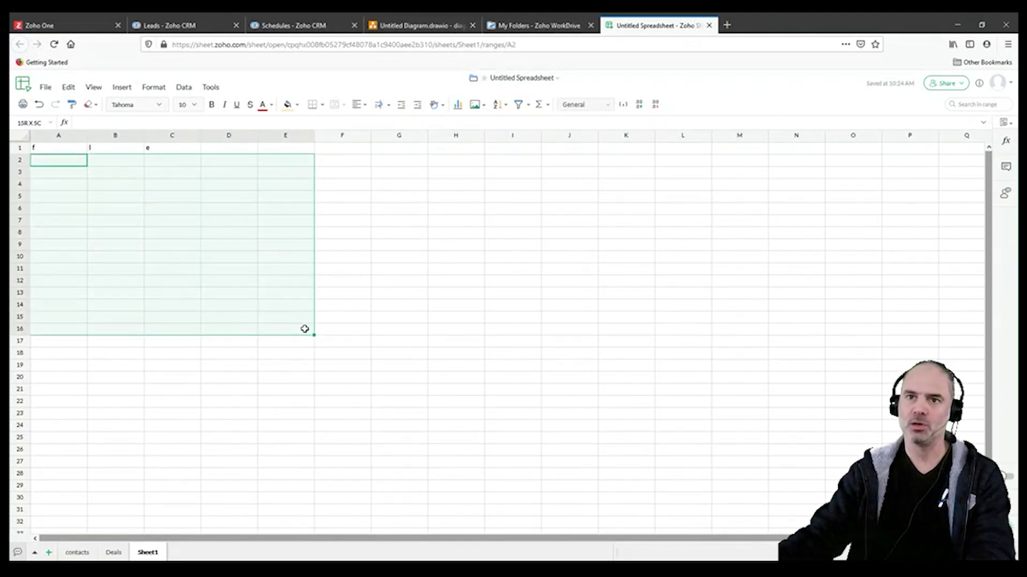
type("fdgfdg")
left_click(104, 253)
type("xcvbcx")
left_click(265, 267)
type("cx")
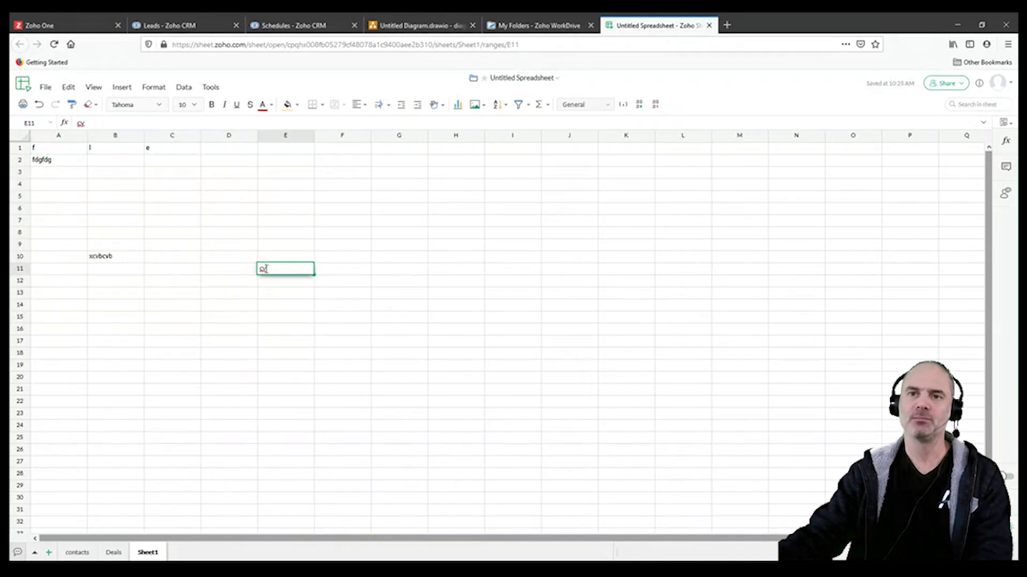
- Insert a blank column before the f column and give it the header Lead ID in A1
left_click(49, 136)
right_click(57, 138)
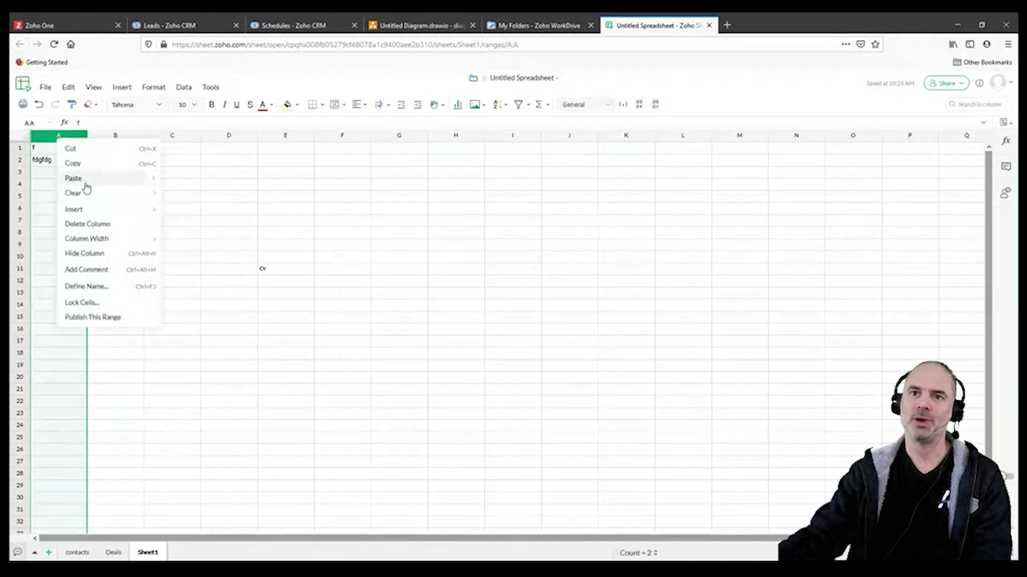
mouse_move(86, 212)
left_click(192, 213)
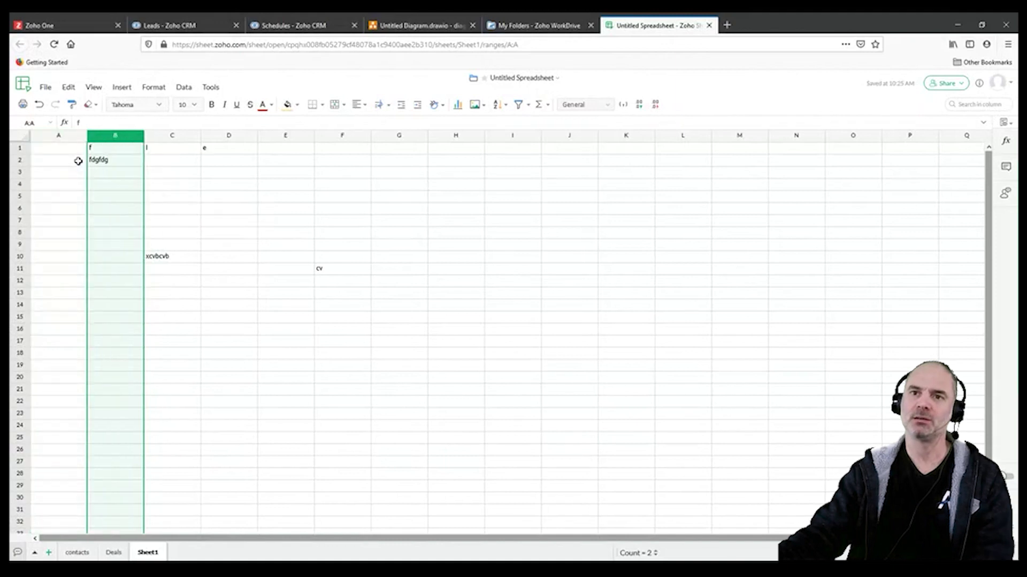
left_click(65, 148)
type("Lead")
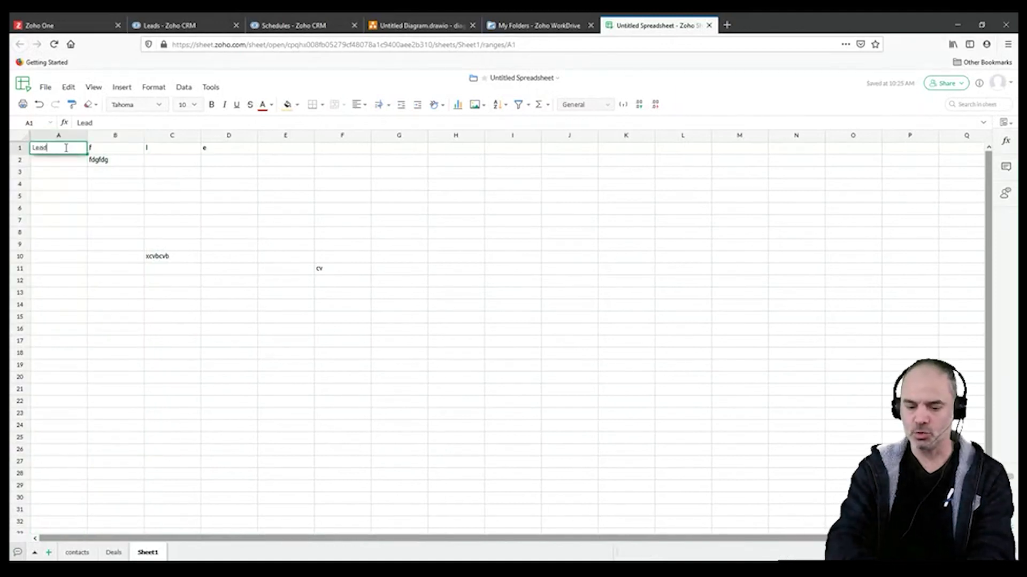
type(" ID")
key("Return")
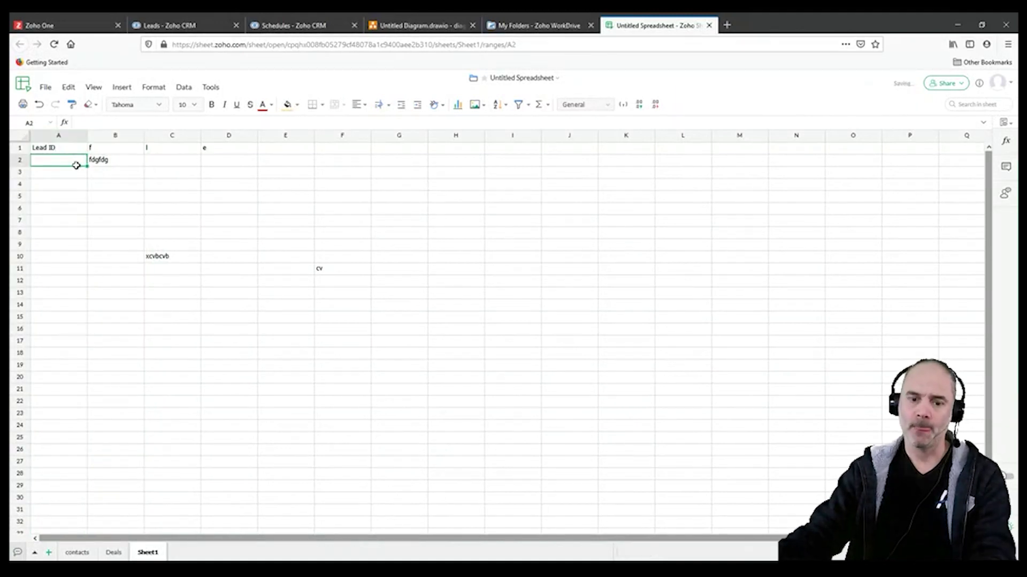
- Number the leads in the Lead ID column with 1 in A2, 2 in A3 and 3 in A5
type("1")
key("Return")
type("2")
left_click(62, 192)
type("3")
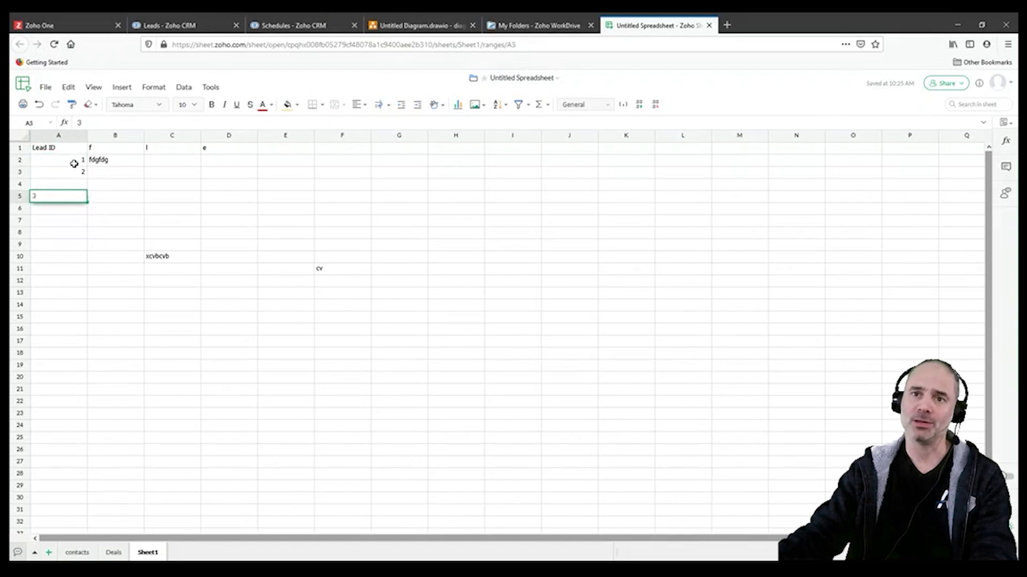
- Try to extend the Lead ID numbering from A2 down to A37
left_click_drag(75, 161, 75, 184)
double_click(87, 190)
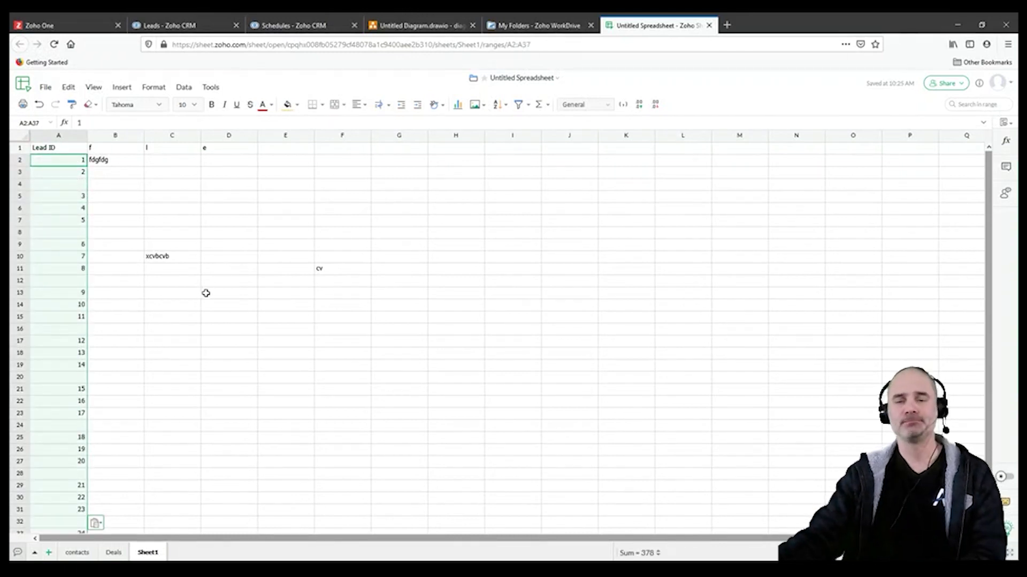
left_click(204, 234)
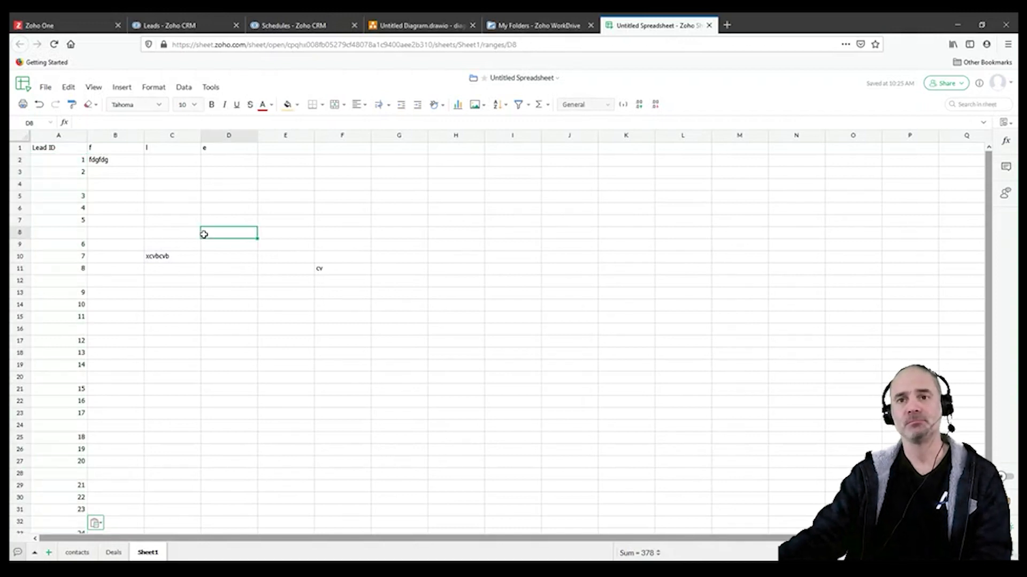
key("ctrl+z")
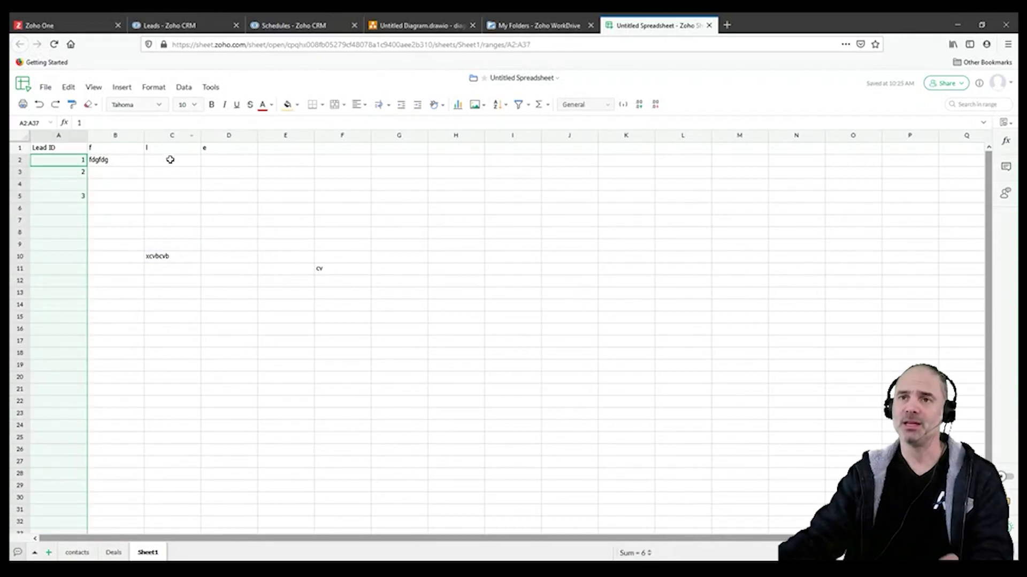
- Switch to Zoho CRM and open the Import Leads page of the Leads module
left_click(191, 26)
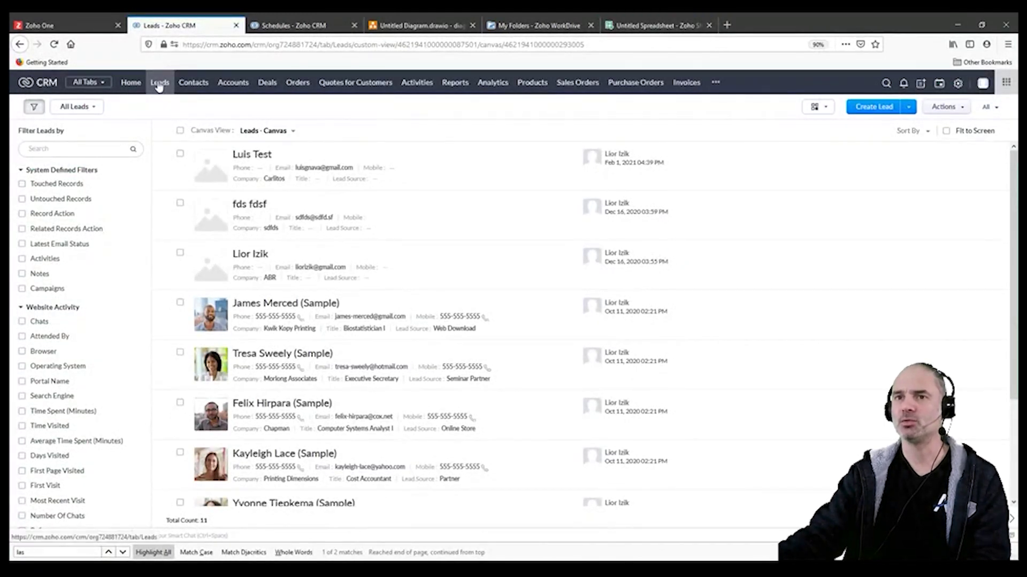
left_click(908, 107)
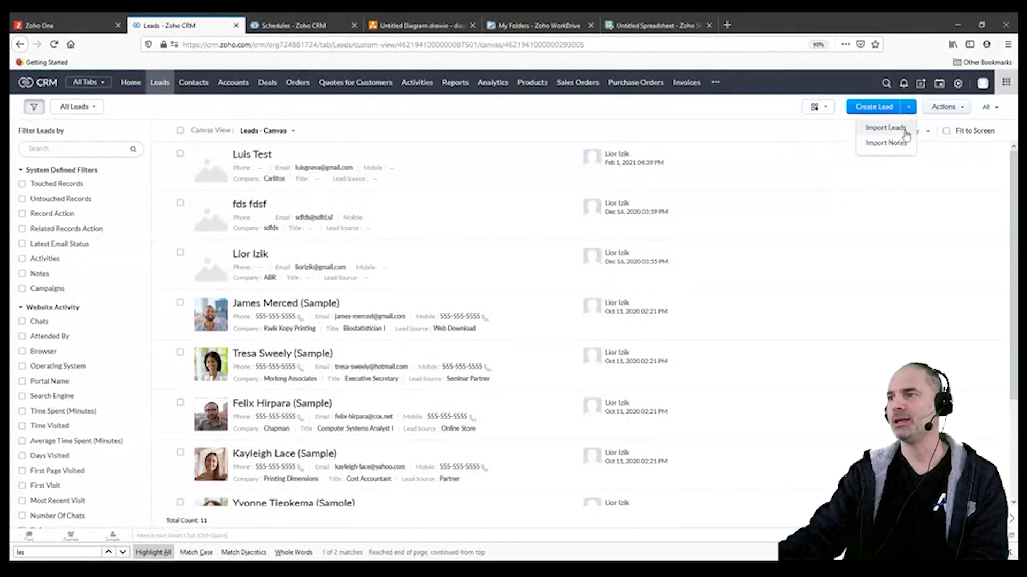
left_click(895, 129)
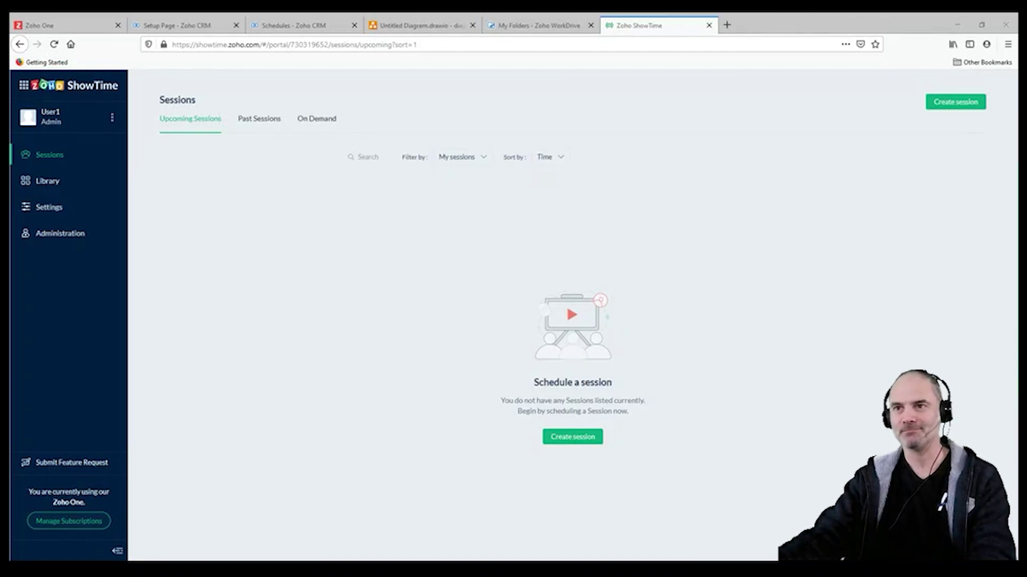
- Go back from the Zoho ShowTime sessions page to the Zoho Sheet spreadsheet
left_click(333, 307)
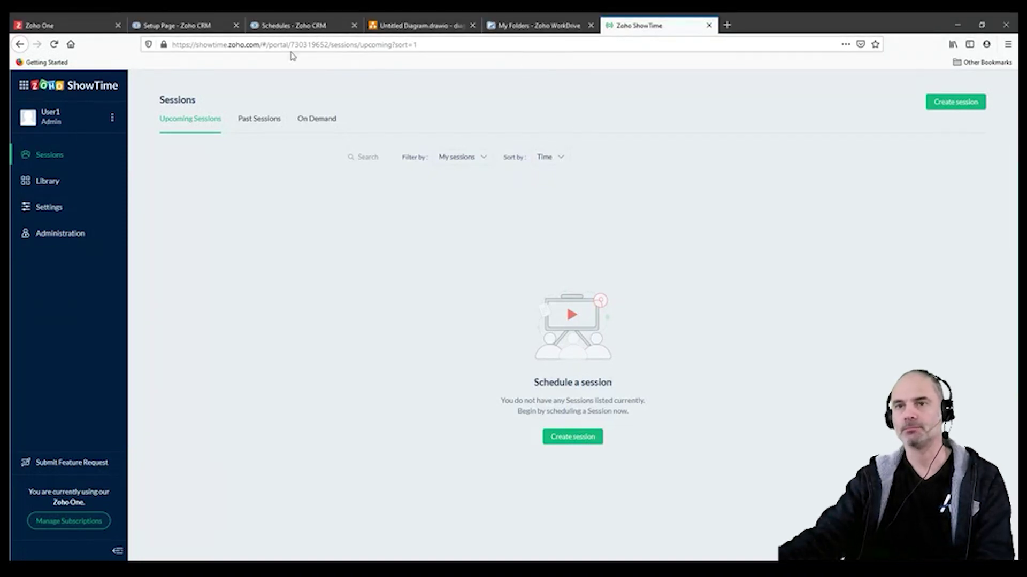
left_click(20, 45)
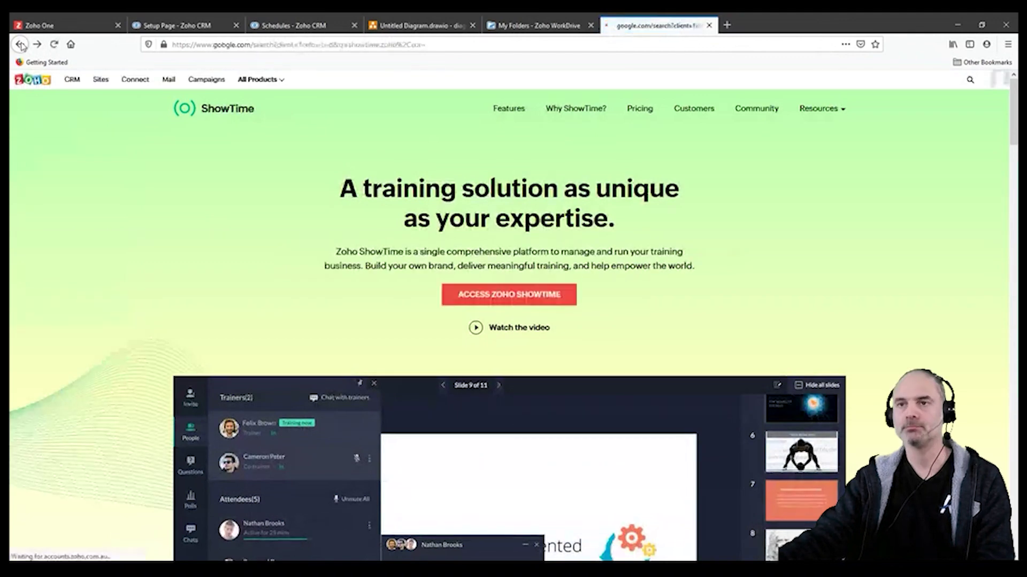
left_click(20, 44)
left_click(21, 44)
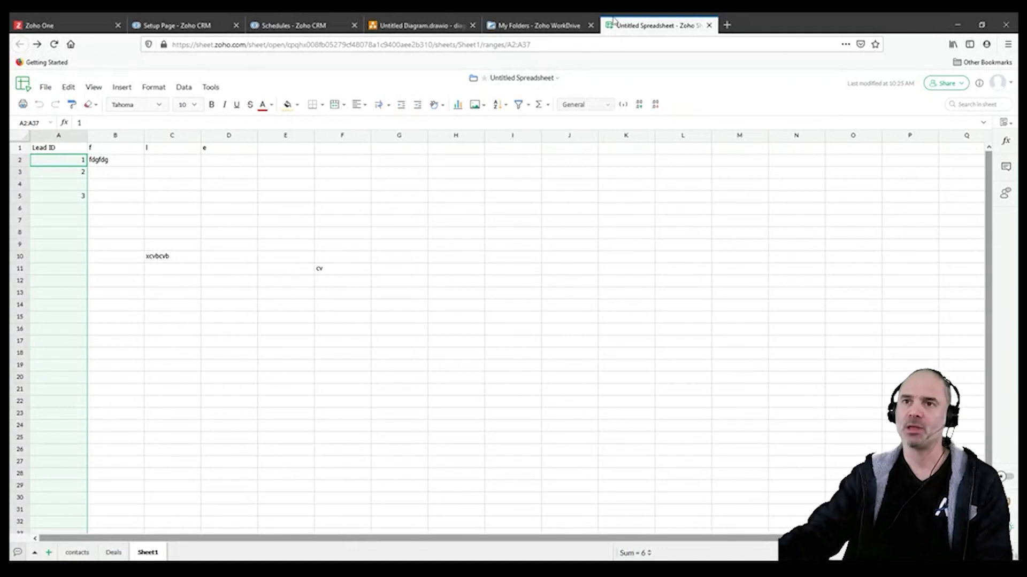
- Switch to Zoho CRM, export the Leads module from the data administration settings, and close the Zoho Notebook pop-up
left_click(160, 26)
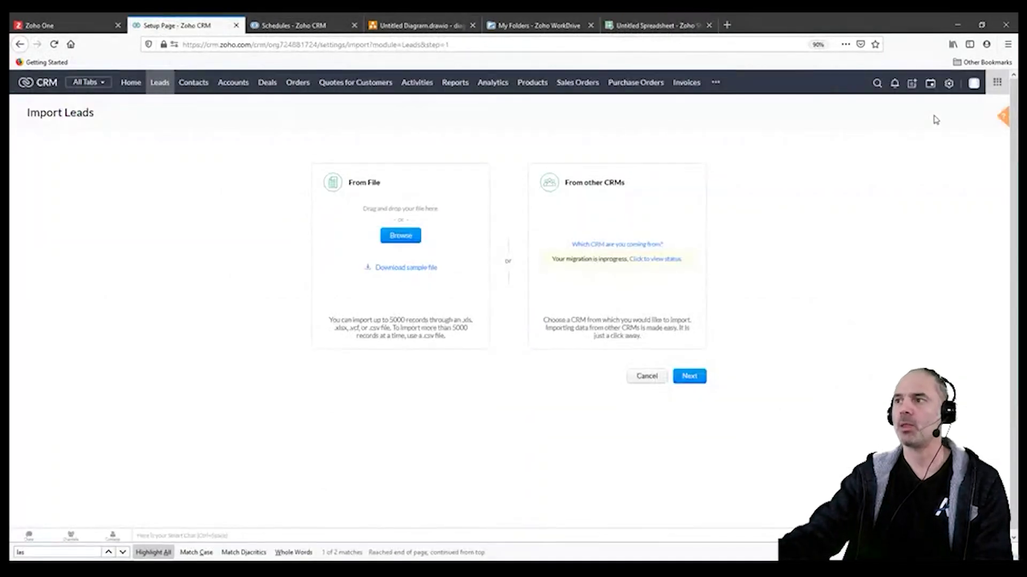
left_click(949, 83)
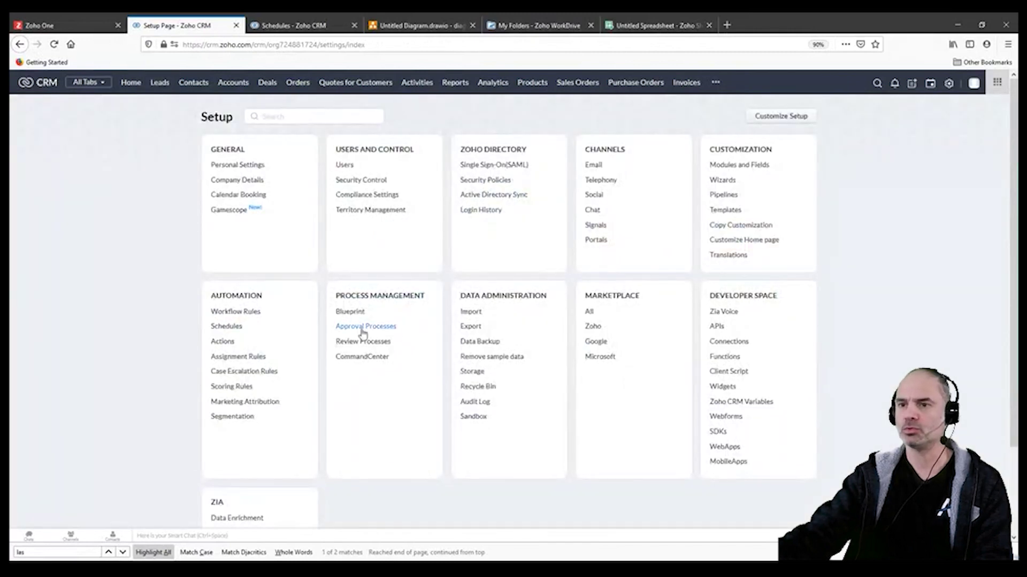
left_click(470, 327)
left_click(331, 177)
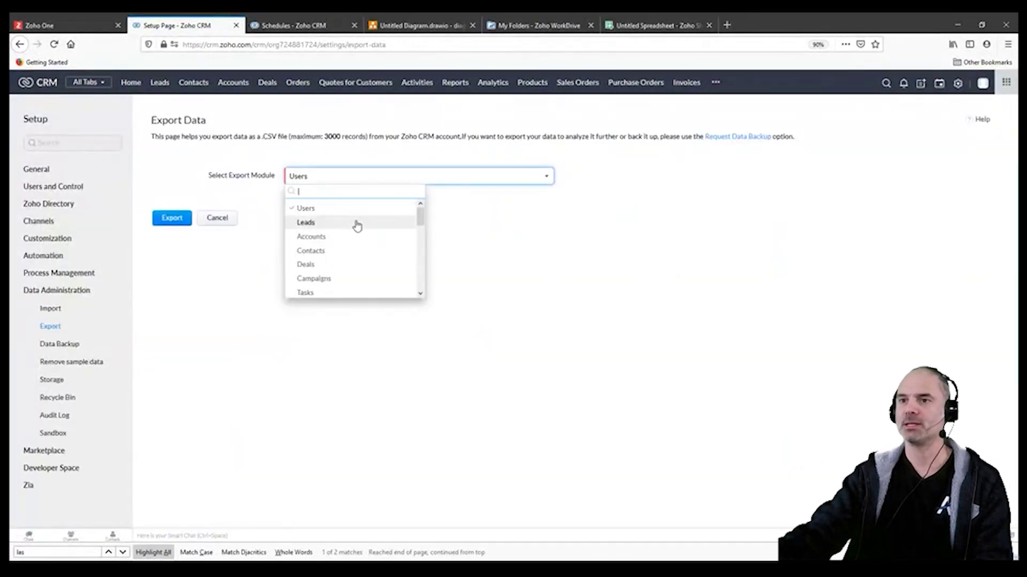
left_click(353, 223)
left_click(171, 218)
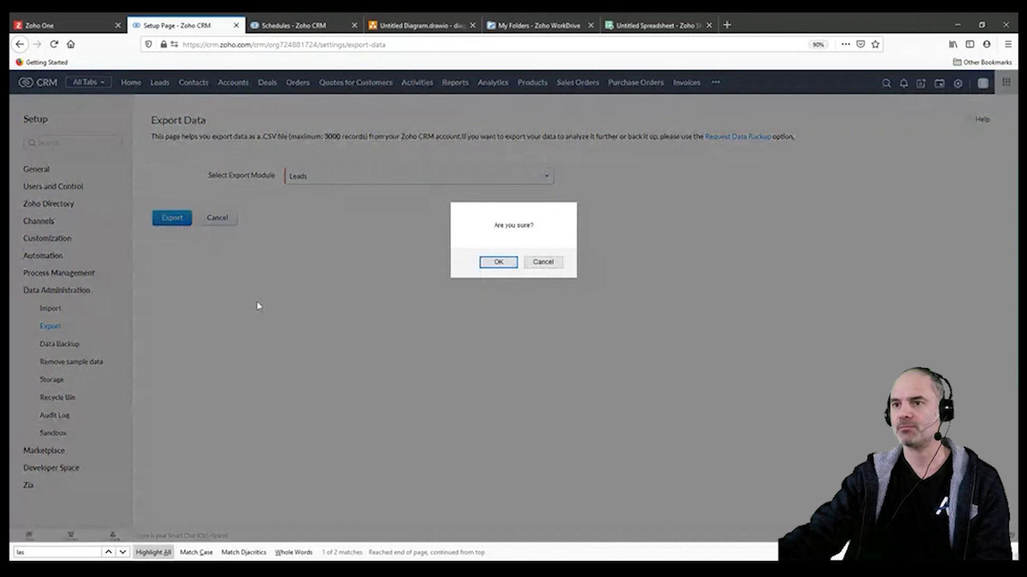
left_click(497, 263)
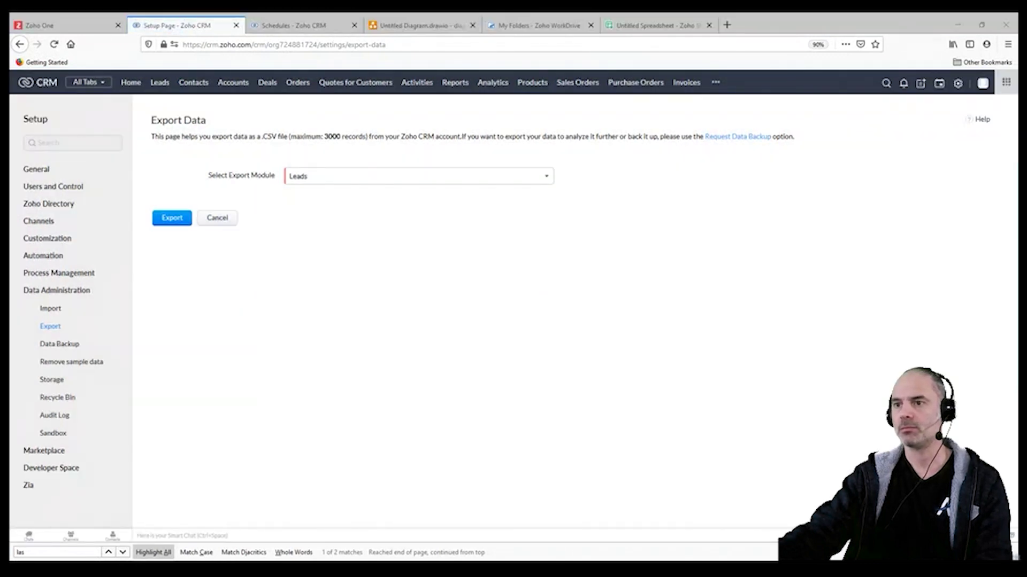
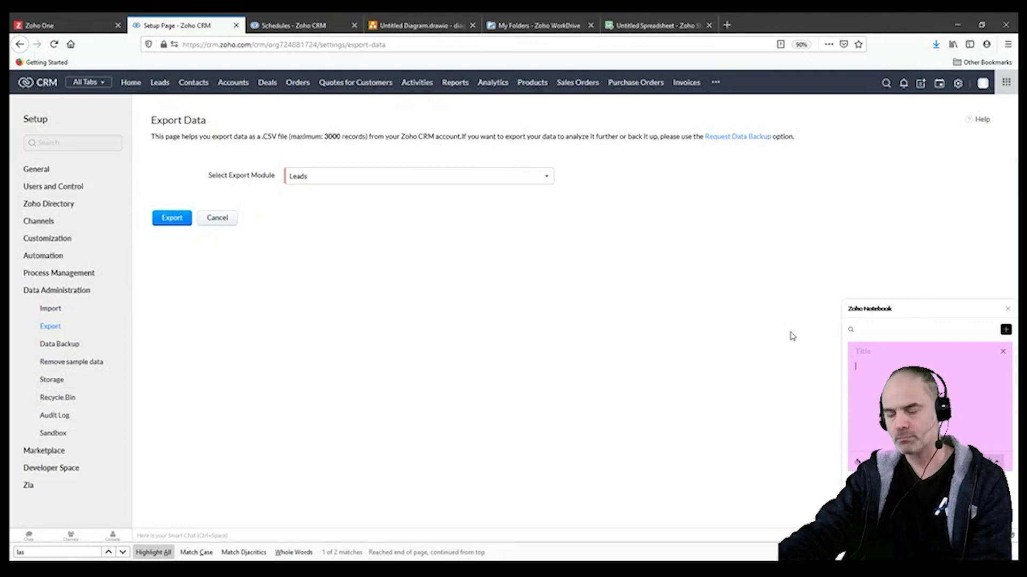
left_click(1007, 309)
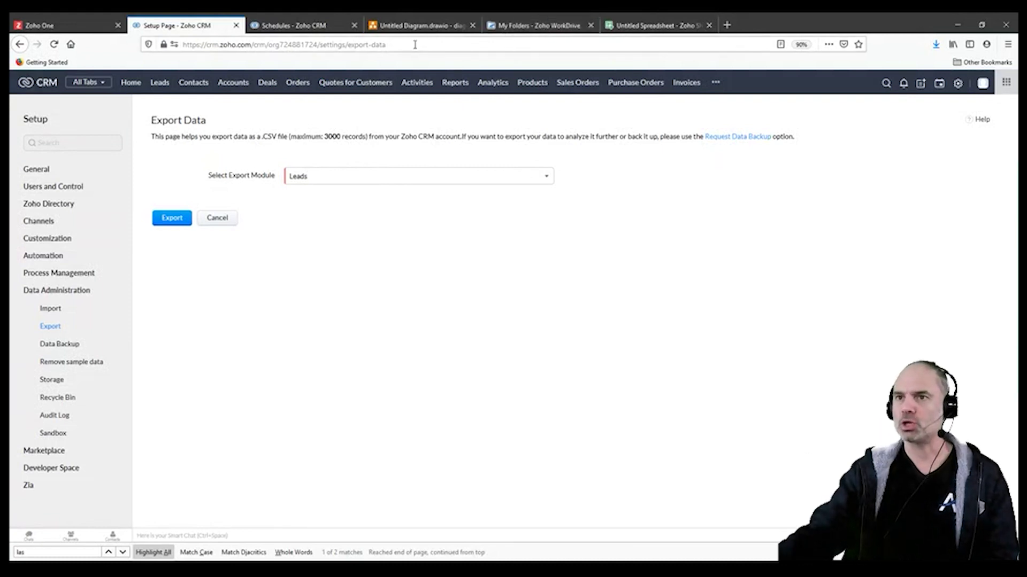
- Switch to Zoho WorkDrive and create a folder named Pics inside Client ERF in the Clients team folder
left_click(530, 29)
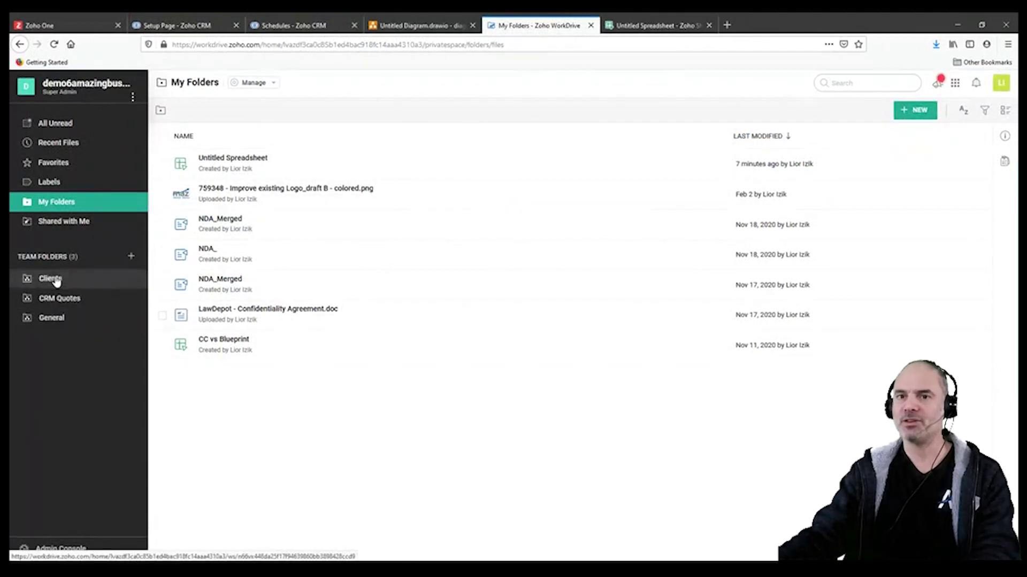
left_click(107, 275)
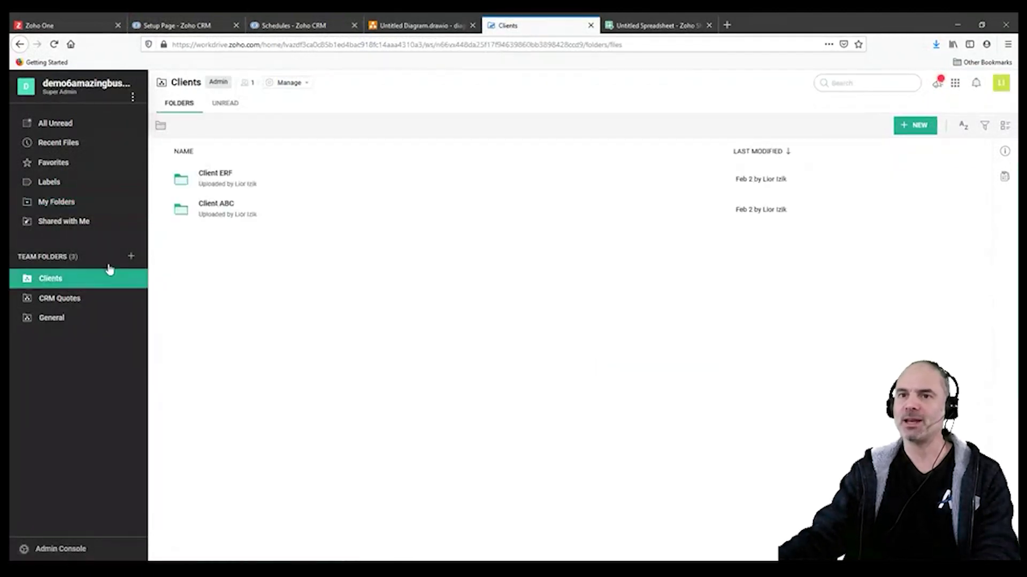
left_click(210, 180)
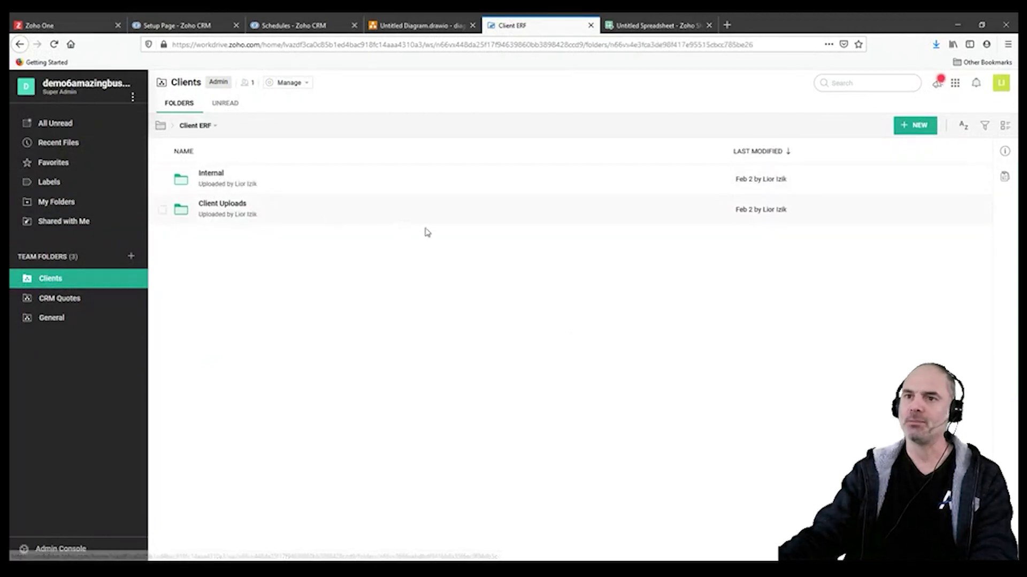
left_click(904, 129)
left_click(850, 148)
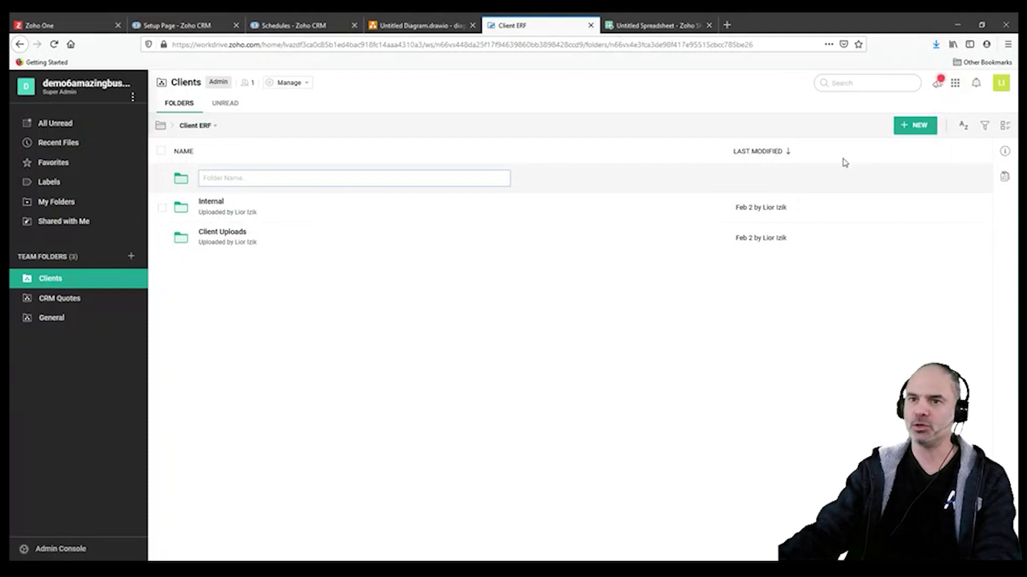
type("Pics")
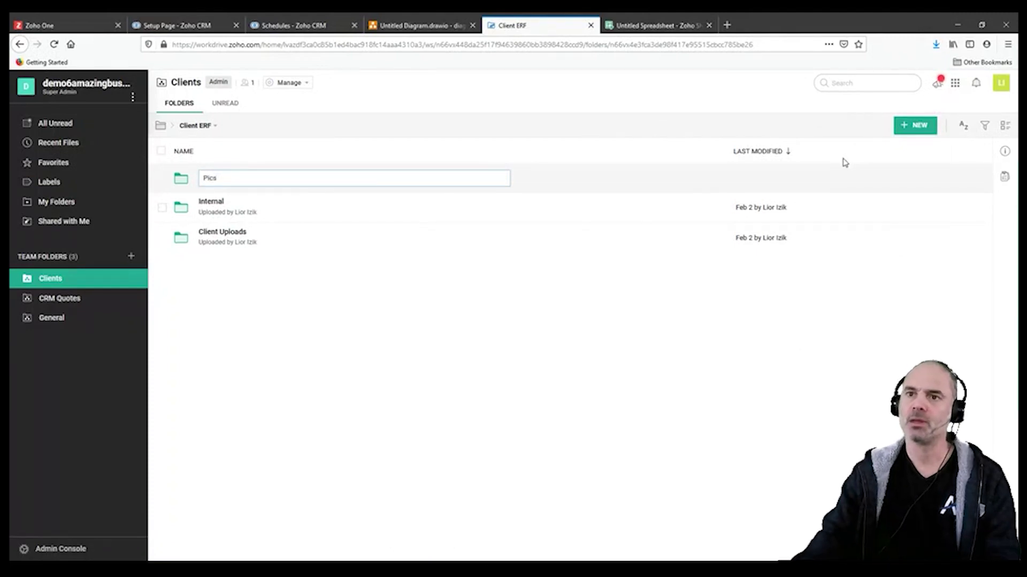
key("Return")
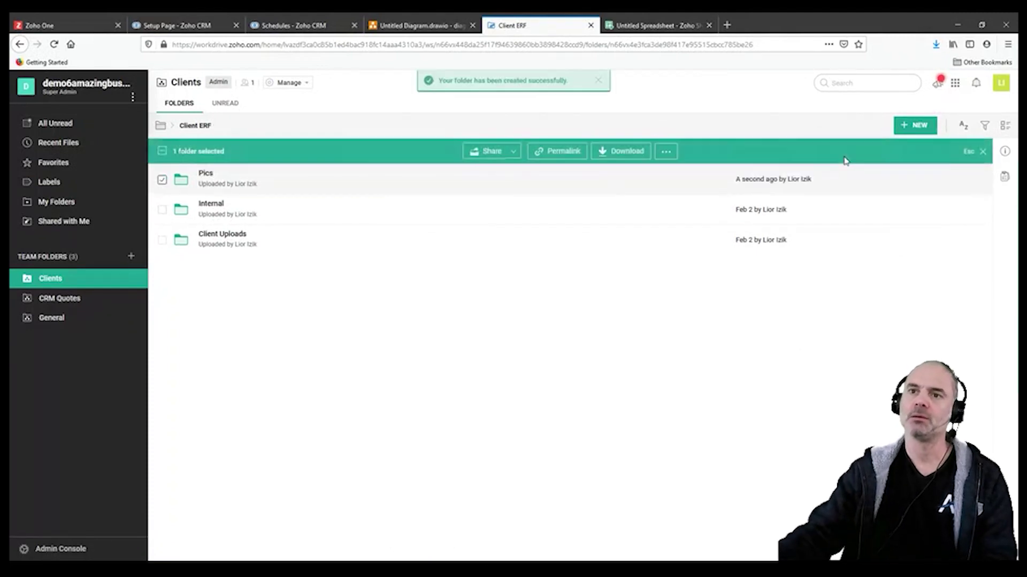
- Open the Pics folder and show the options for adding new items to it
left_click(217, 176)
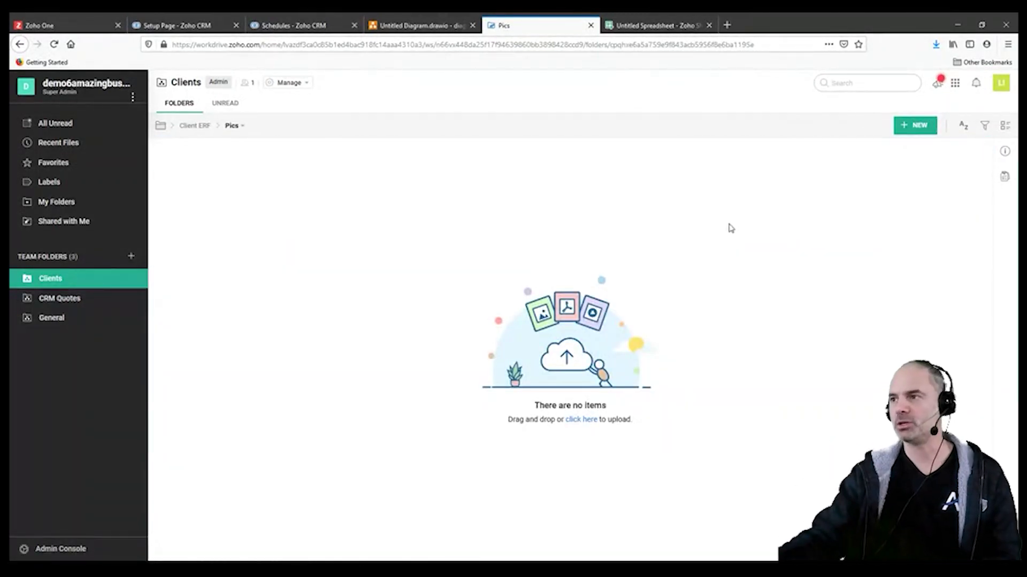
left_click(909, 128)
mouse_move(855, 216)
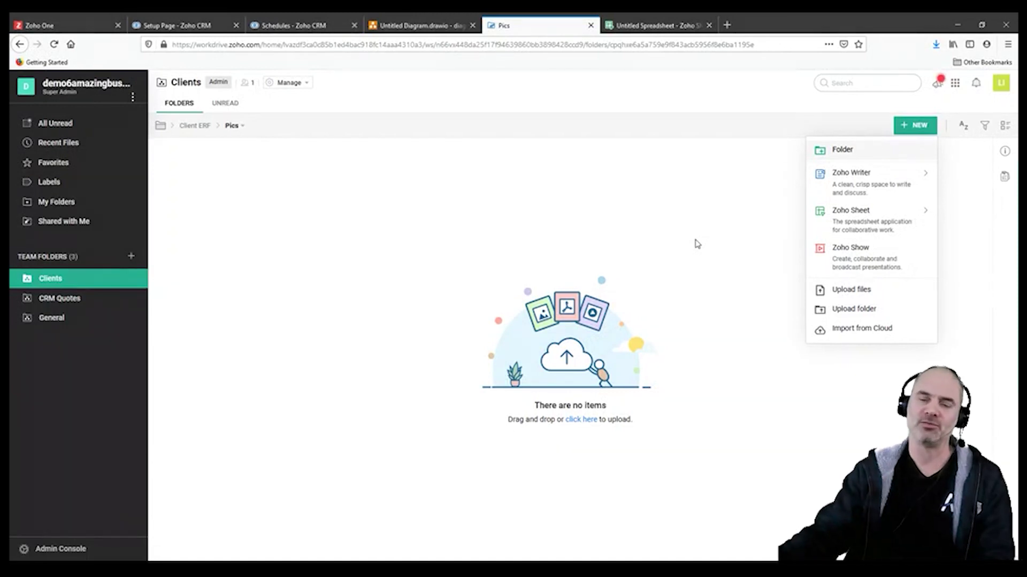
- Close the new-item options, switch to Zoho CRM, open an account record, and compare its details with the WorkDrive Pics folder
left_click(454, 277)
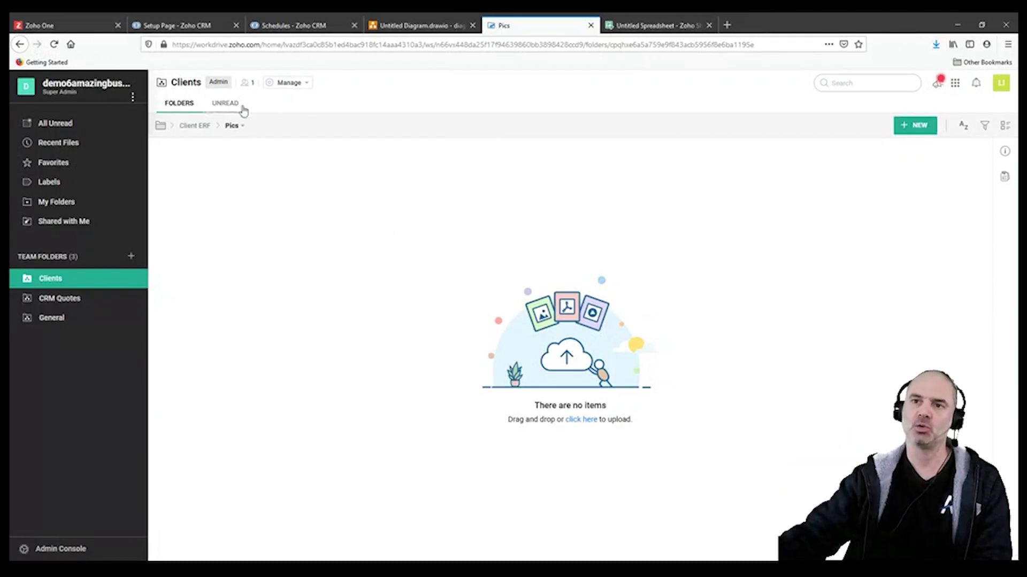
left_click(337, 25)
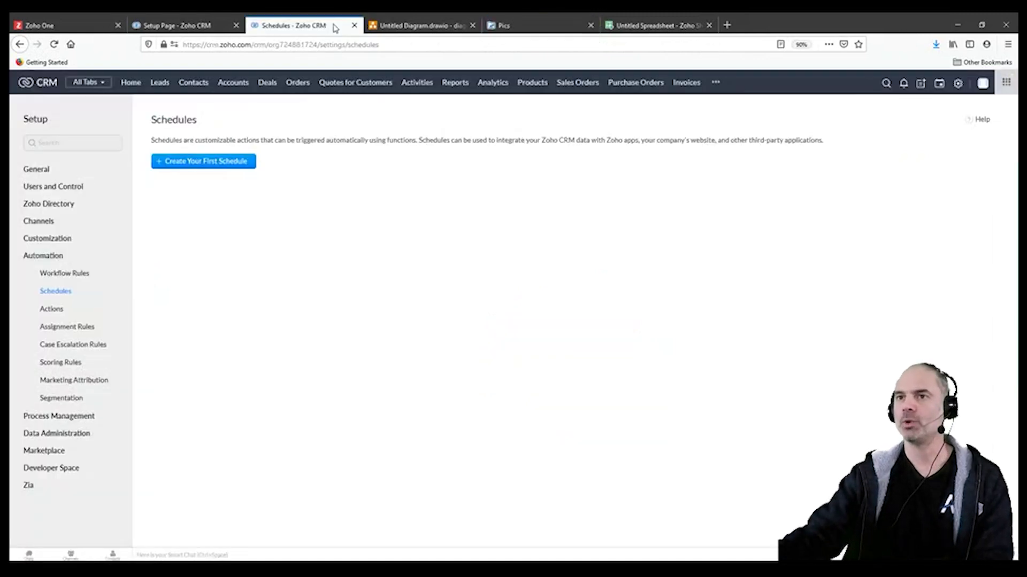
left_click(268, 84)
left_click(236, 85)
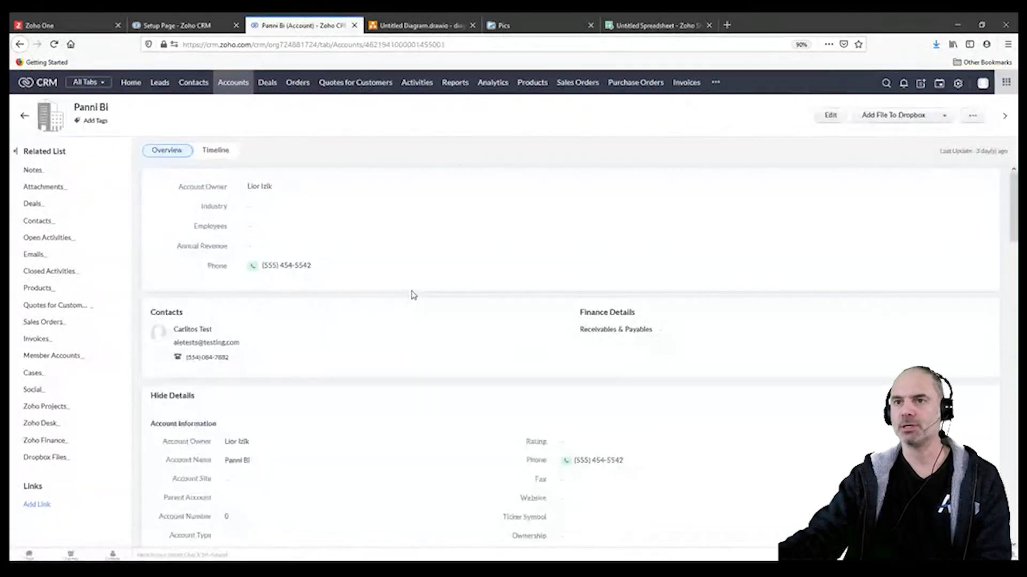
scroll(375, 289, "down", 5)
scroll(369, 329, "down", 3)
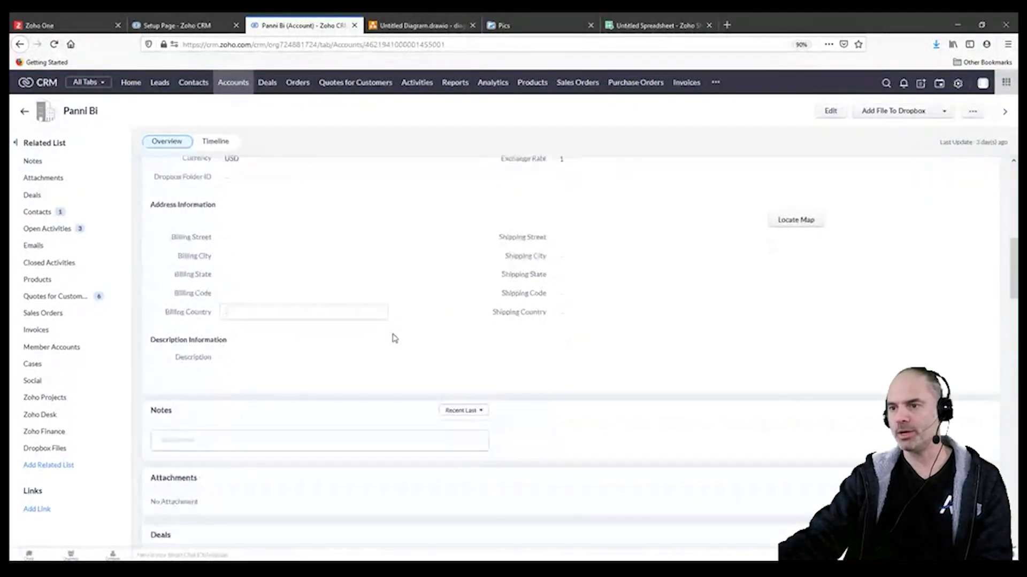
scroll(392, 337, "up", 1)
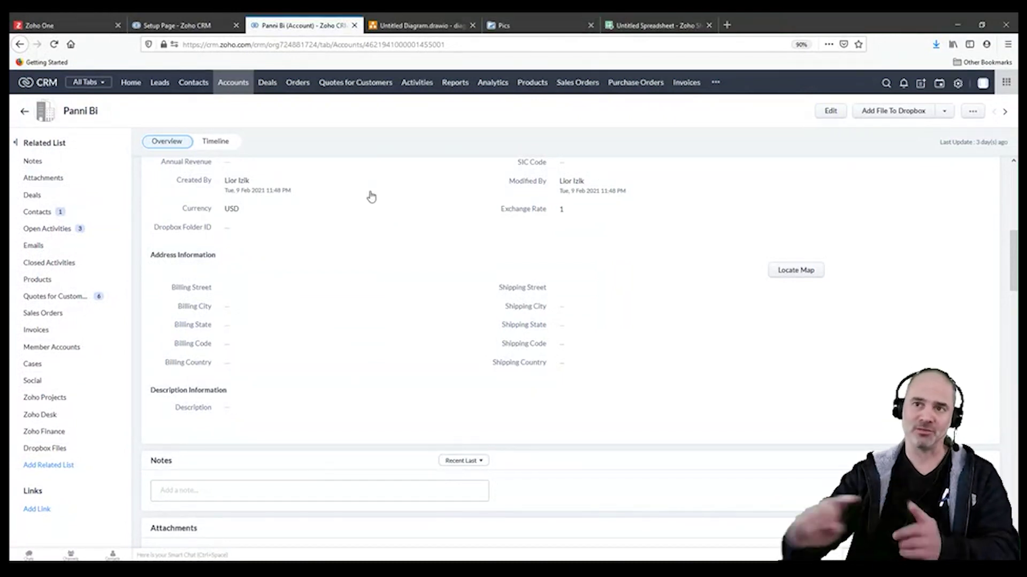
left_click(507, 26)
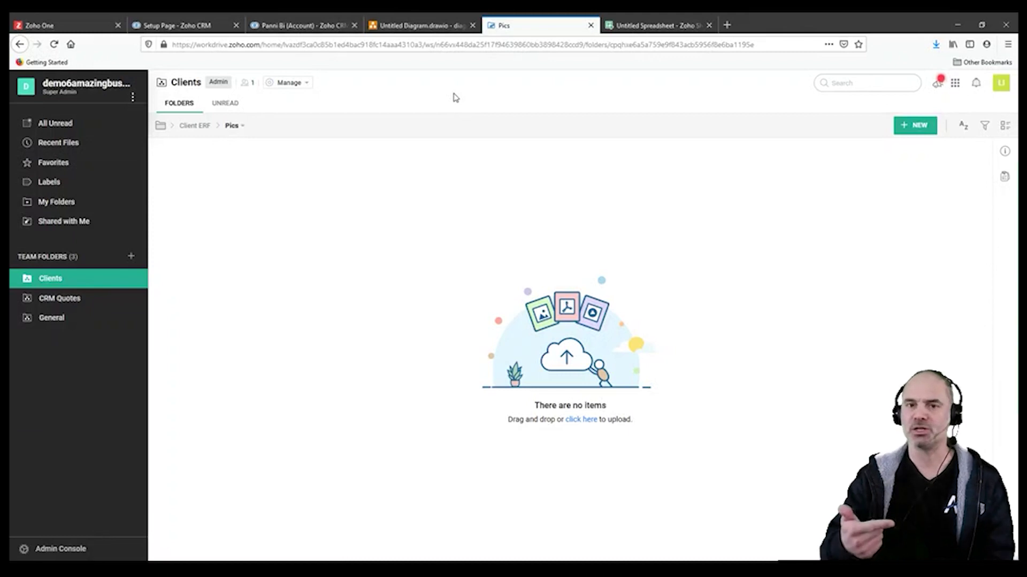
left_click(317, 29)
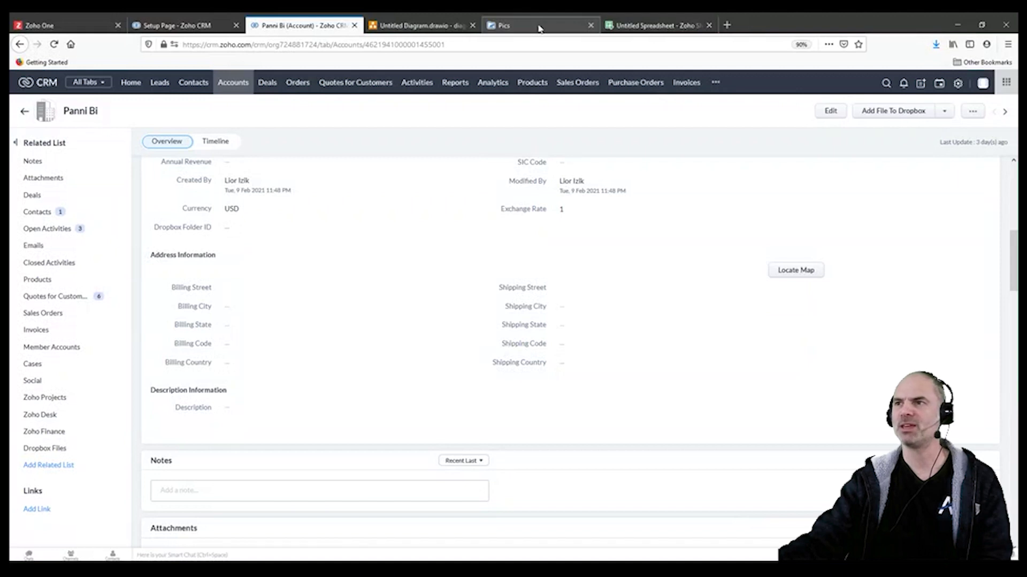
- Search the web for "zoho flow" in a new browser tab and open the Zoho Flow workspace from its product page
left_click(726, 25)
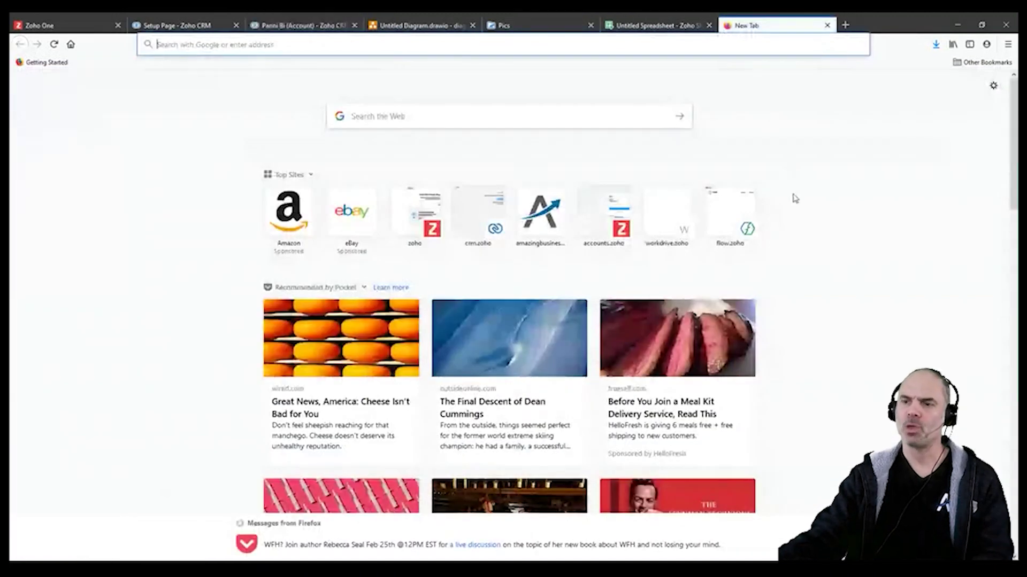
type("zoho")
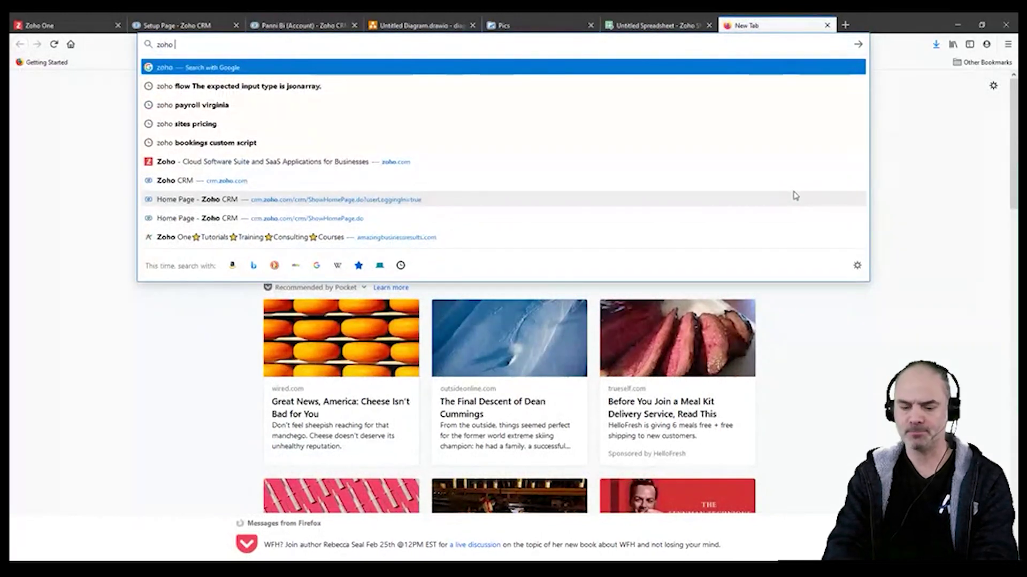
type(" flow")
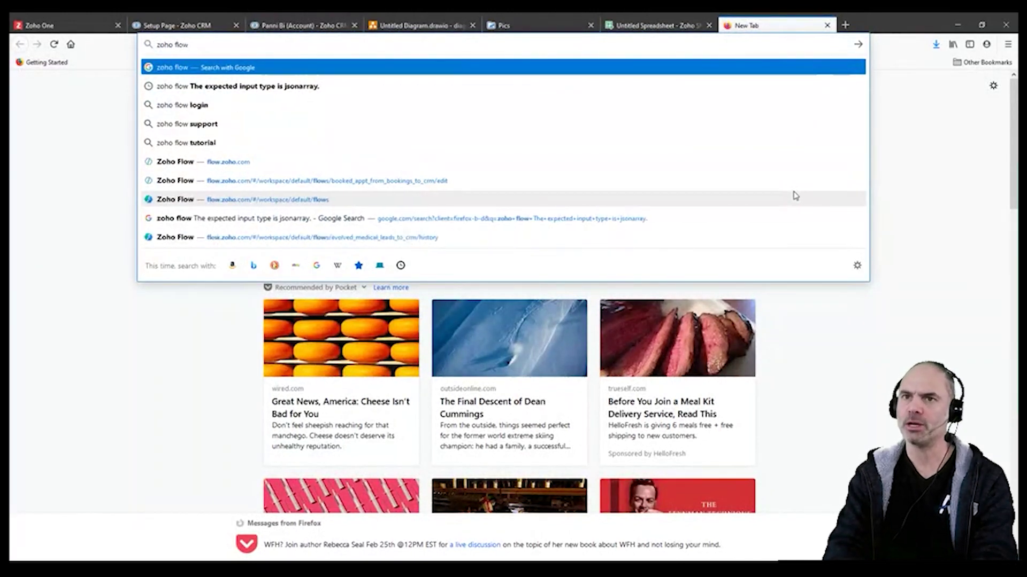
key("Return")
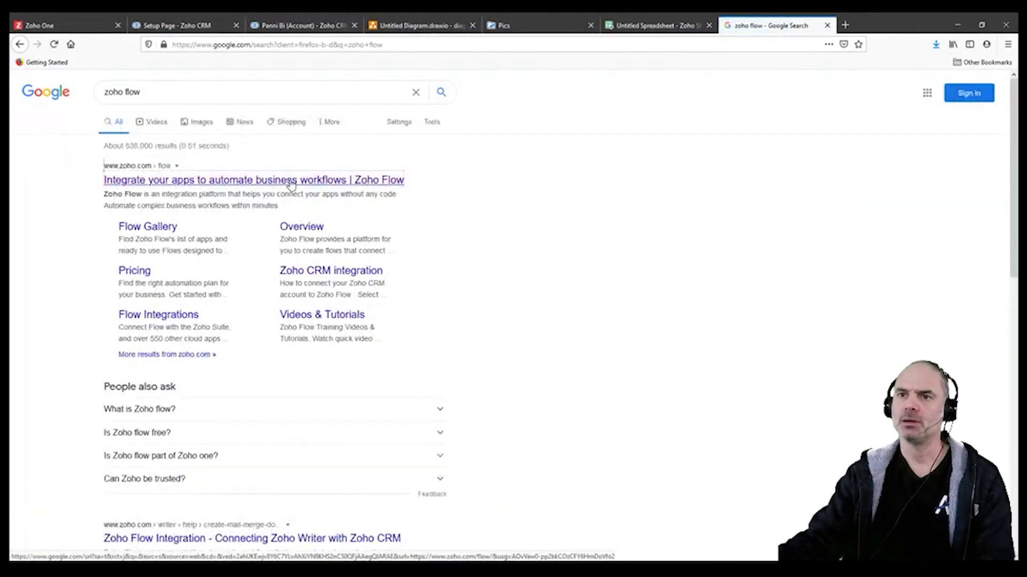
left_click(278, 181)
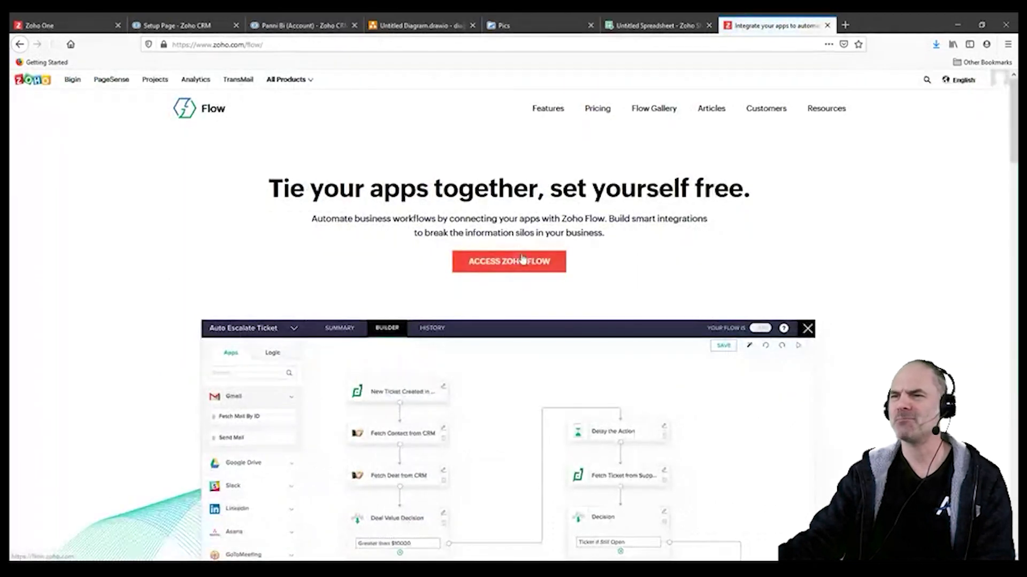
left_click(525, 262)
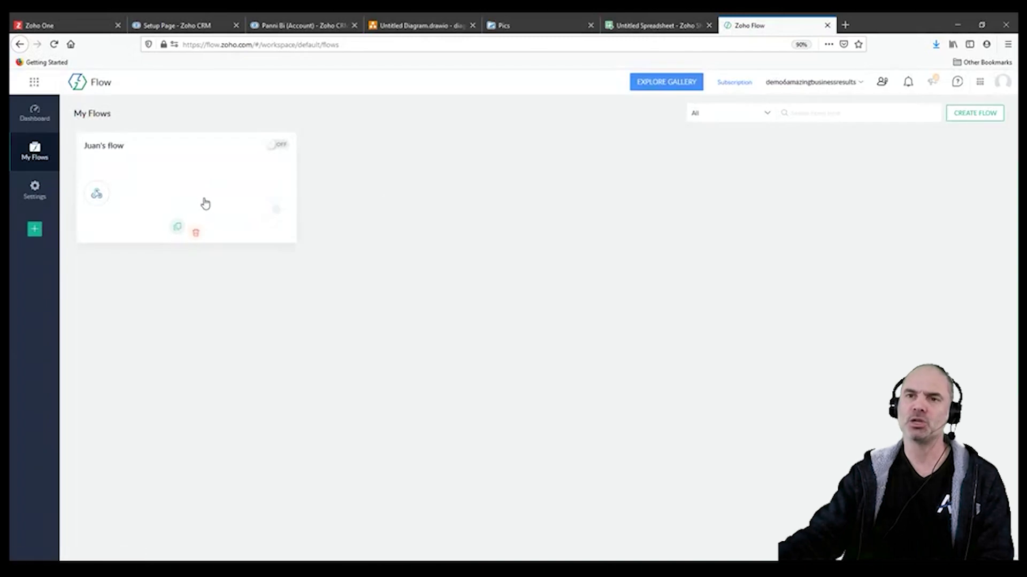
- Open Zoho Flow's Explore Gallery, search the apps for "workdriv", and select Zoho WorkDrive
left_click(667, 84)
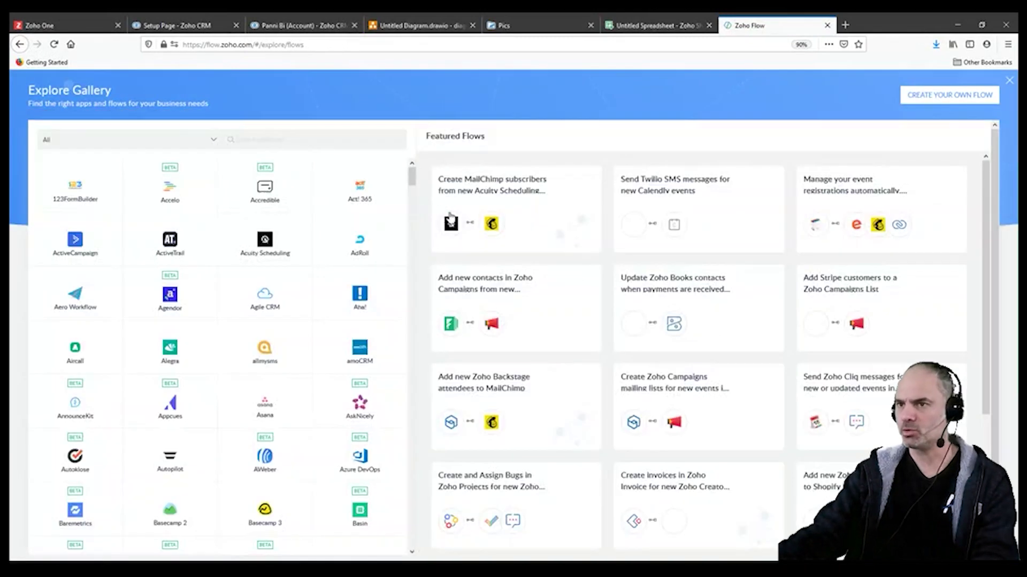
left_click(302, 143)
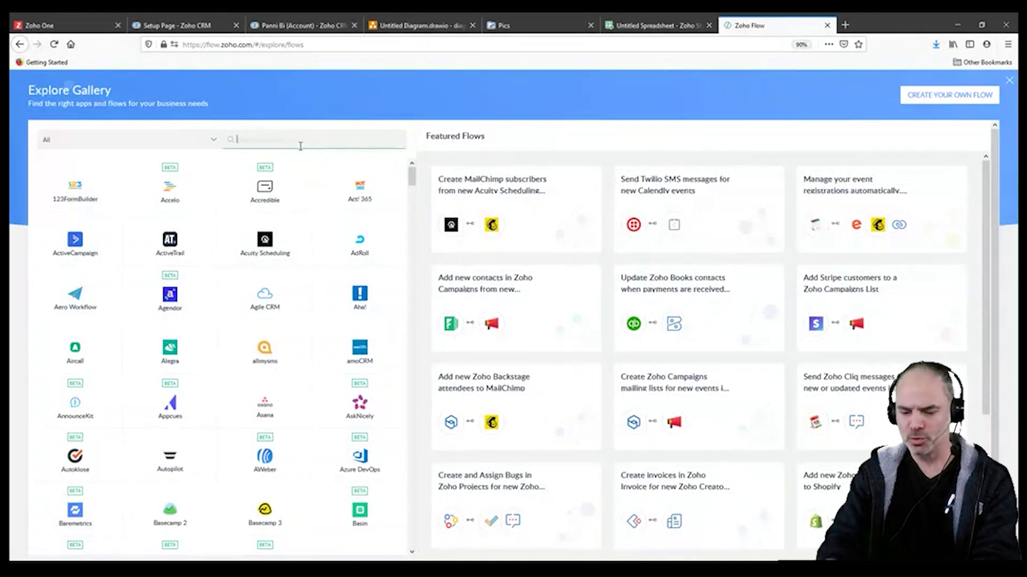
type("workdrive")
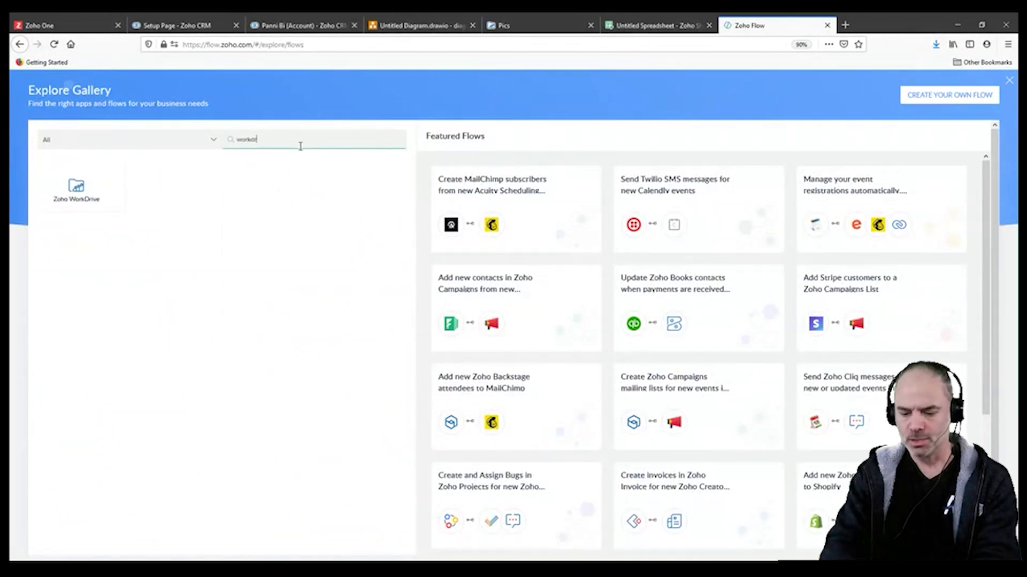
key("BackSpace")
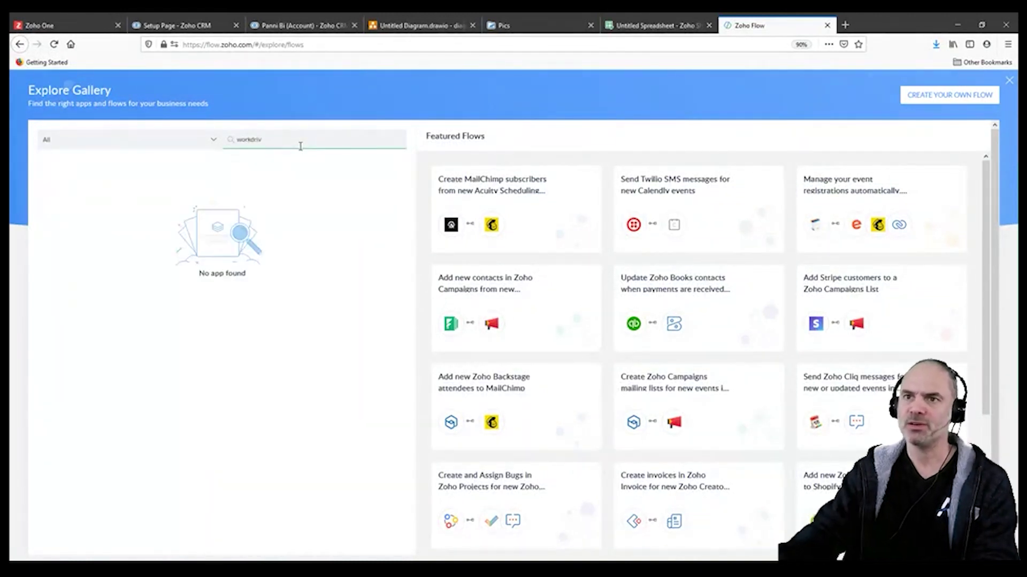
left_click(87, 179)
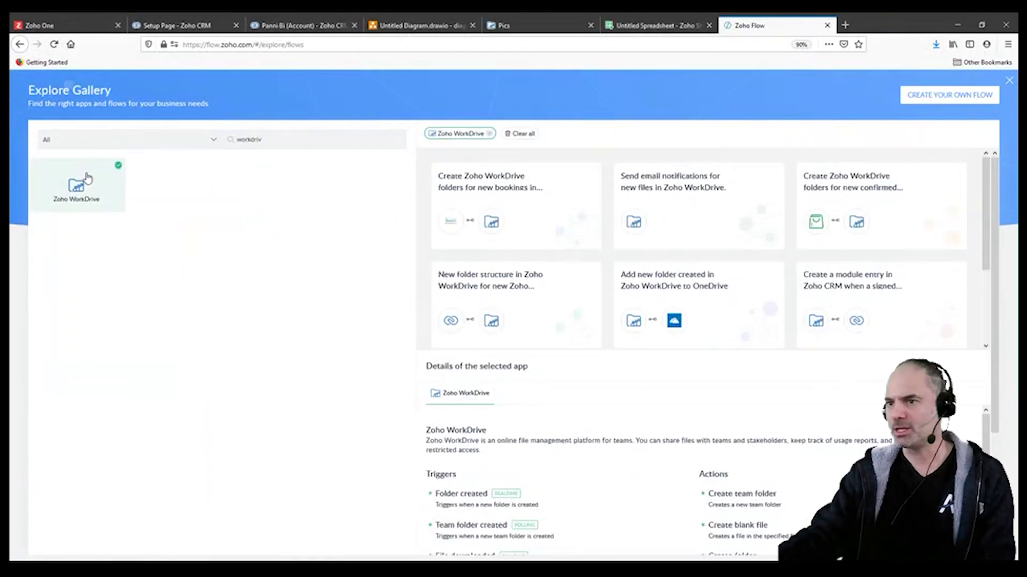
- Examine the featured flows, triggers and actions offered for Zoho WorkDrive
scroll(663, 292, "down", 3)
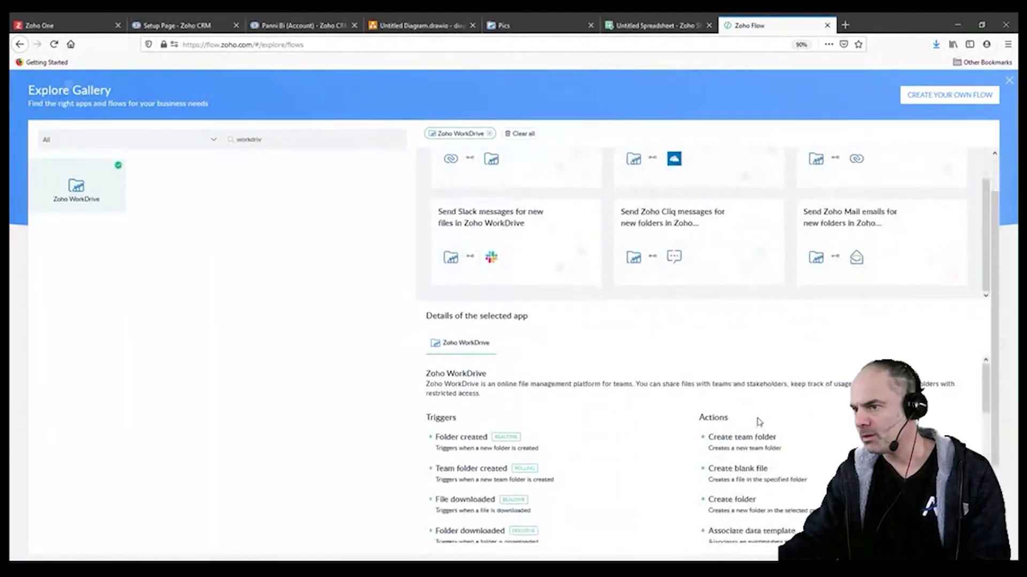
scroll(758, 422, "down", 2)
scroll(762, 409, "up", 3)
scroll(731, 410, "down", 1)
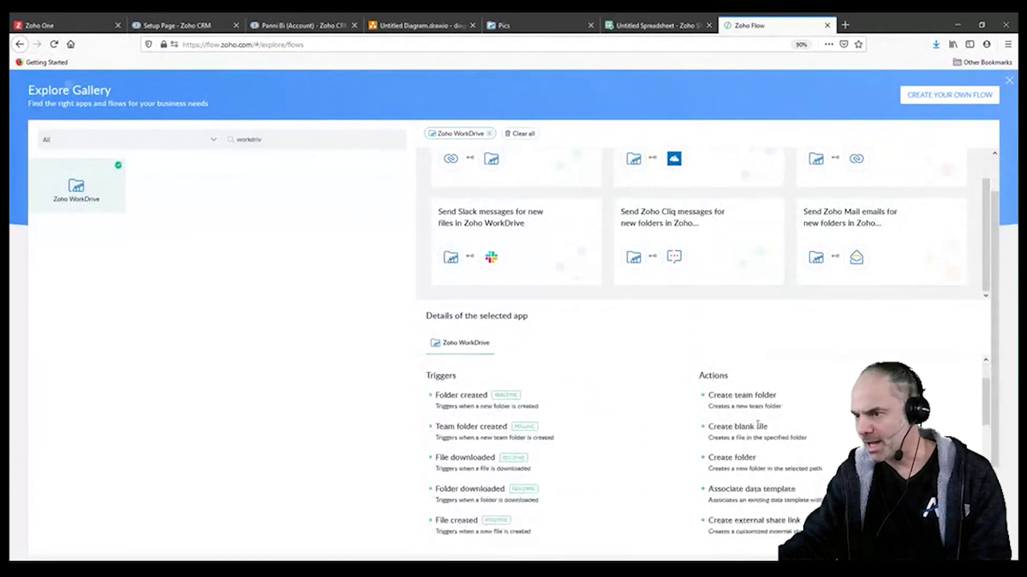
scroll(751, 449, "down", 3)
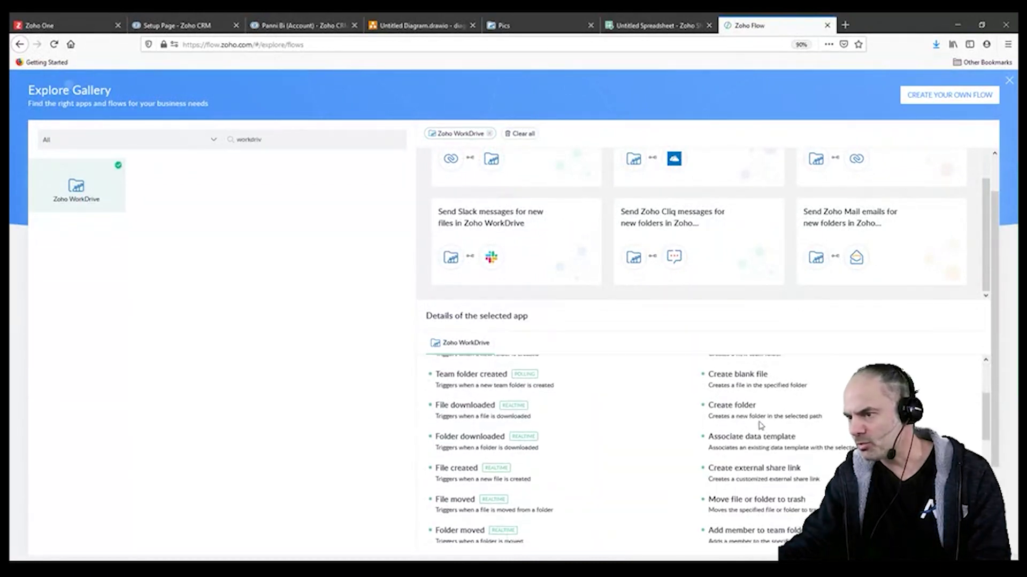
scroll(794, 405, "up", 1)
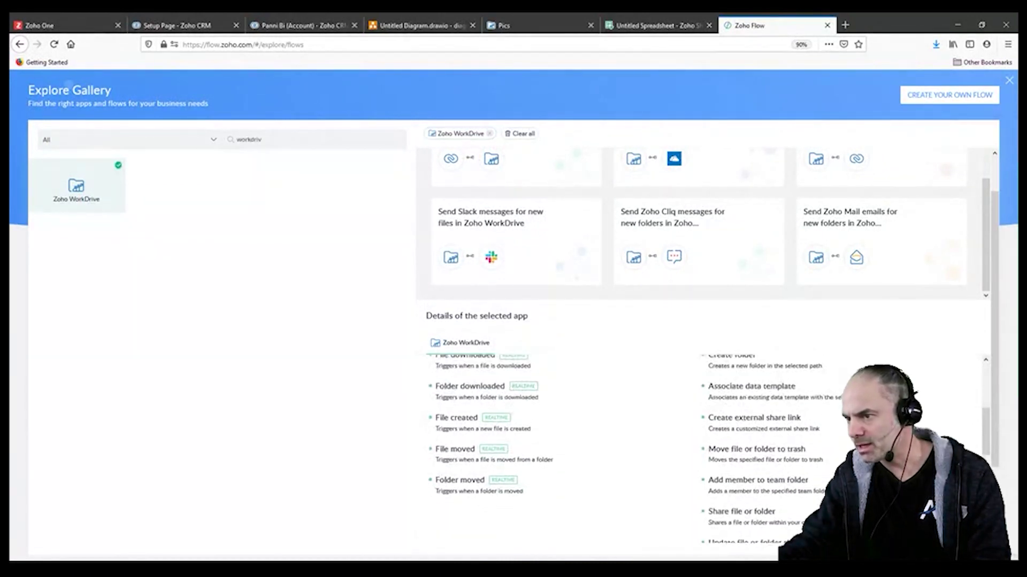
mouse_move(986, 442)
left_mouse_down()
mouse_move(990, 486)
mouse_move(991, 423)
left_mouse_up()
- Search the gallery page text for "uplo" and "copy", cycling through the matches for "copy"
key("ctrl+f")
type("uplo")
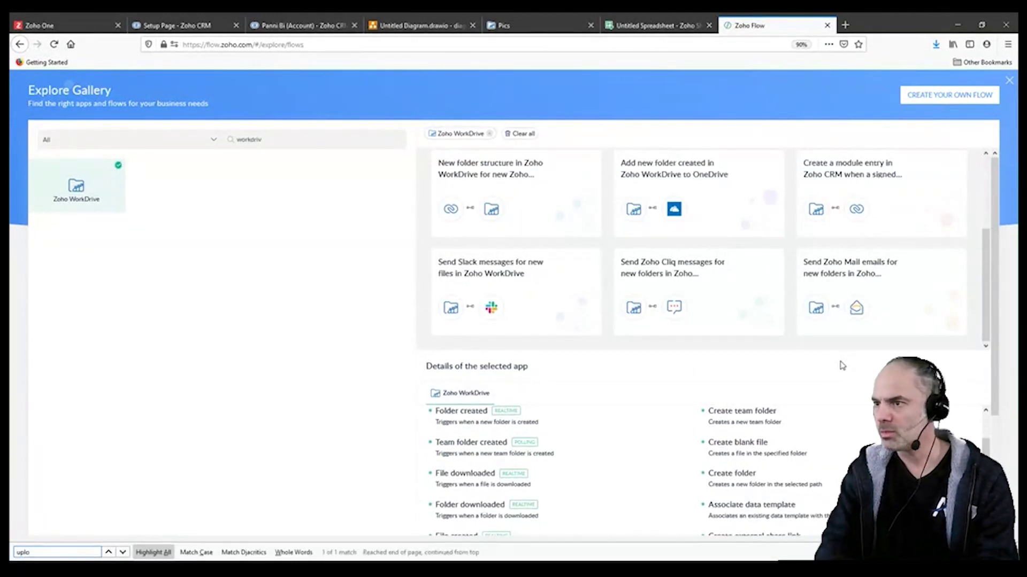
key("ctrl+a")
type("copy")
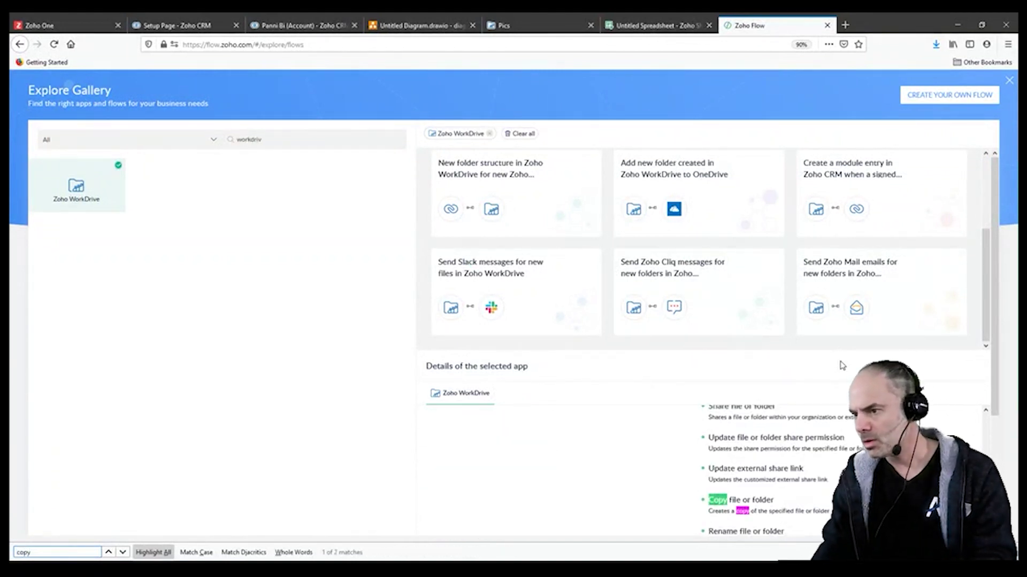
key("Return")
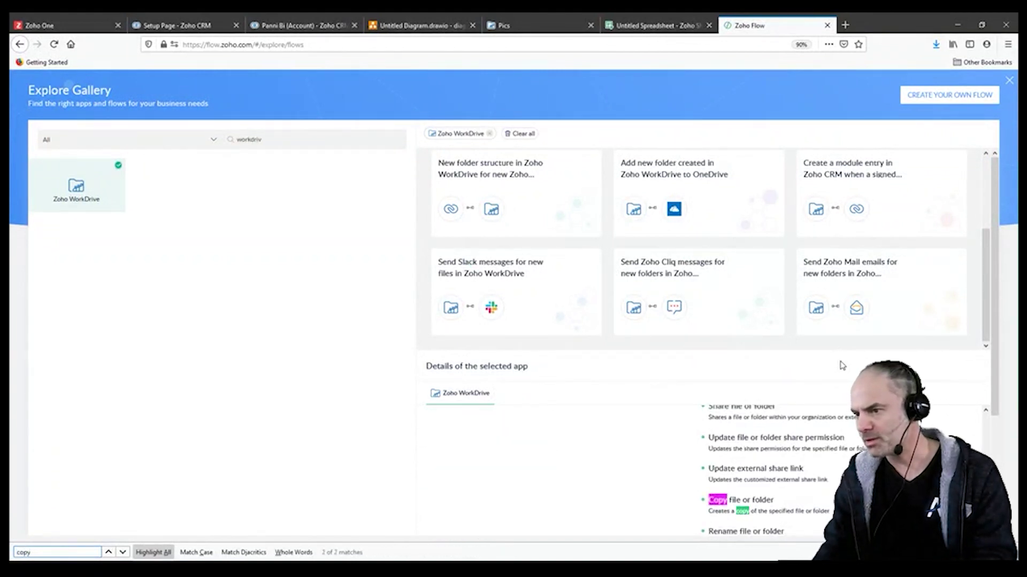
key("Return")
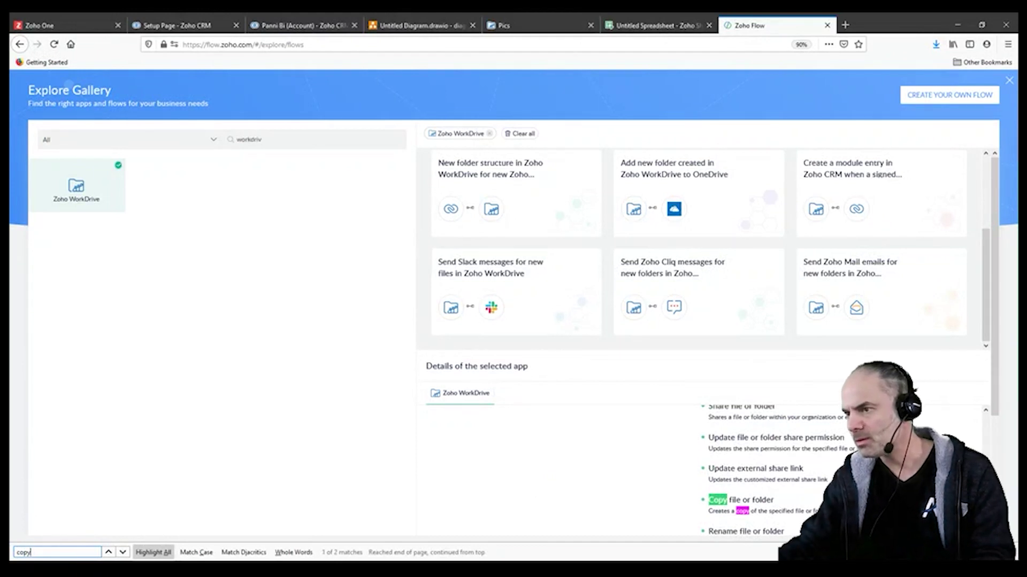
- Review the WorkDrive file and folder actions around Copy file or folder, along with the file and folder triggers
scroll(588, 471, "up", 2)
scroll(588, 471, "down", 4)
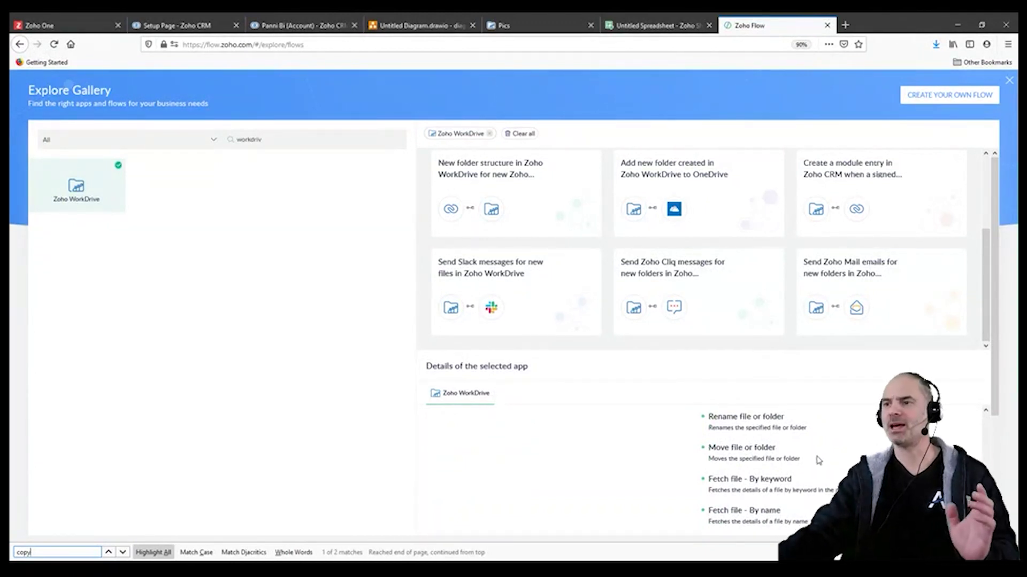
scroll(588, 470, "up", 3)
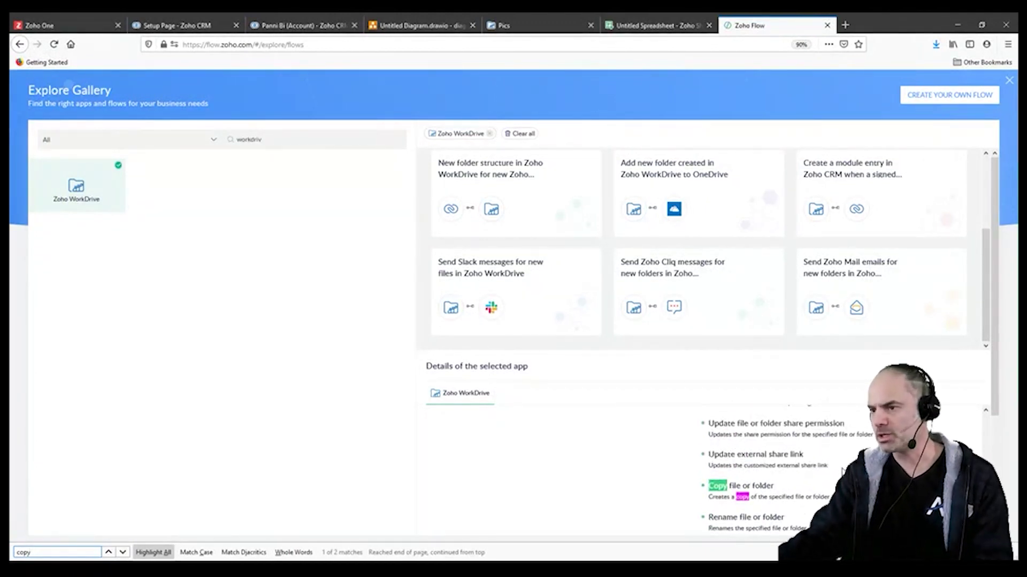
scroll(588, 471, "up", 1)
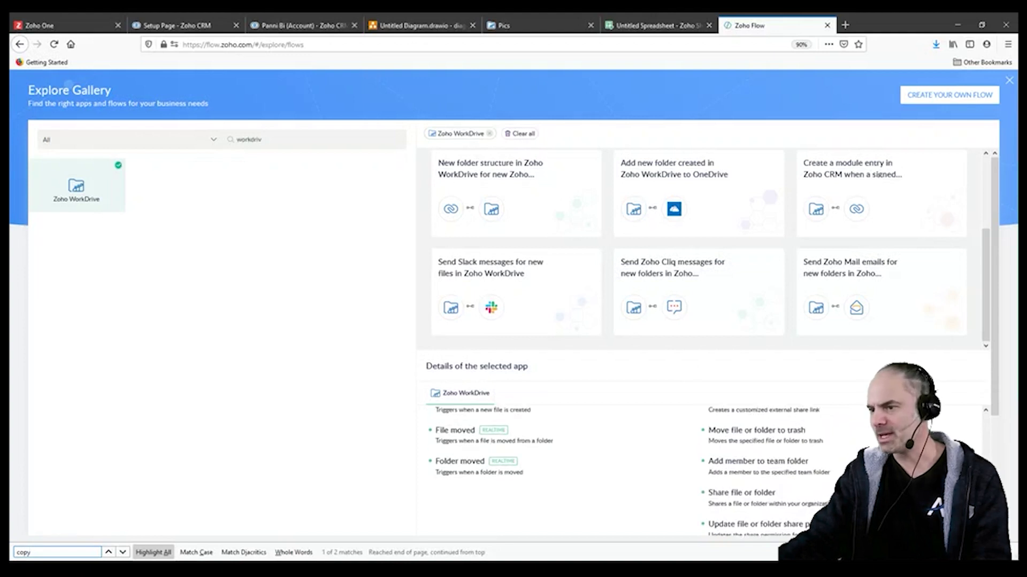
scroll(588, 470, "up", 2)
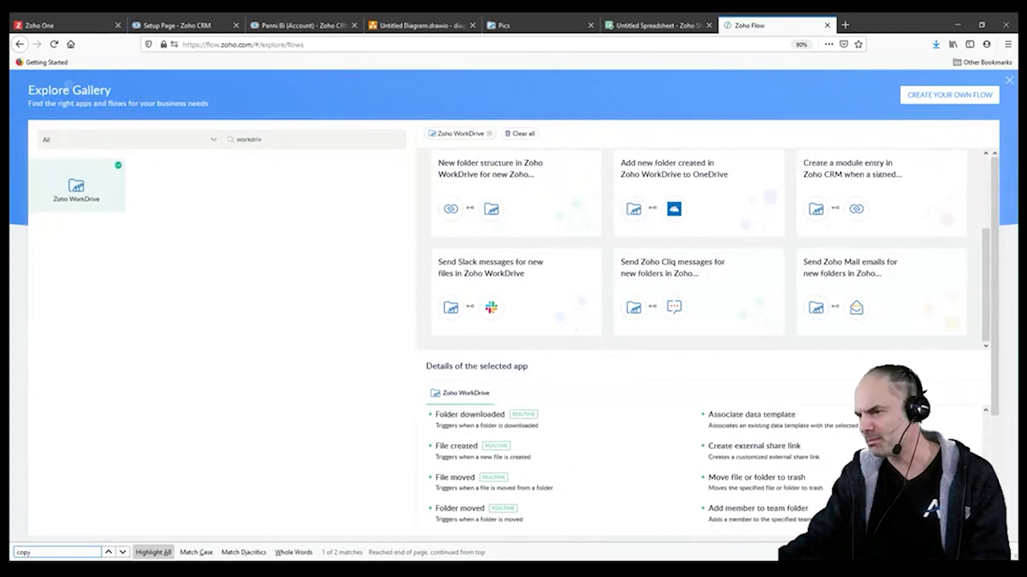
scroll(588, 471, "up", 3)
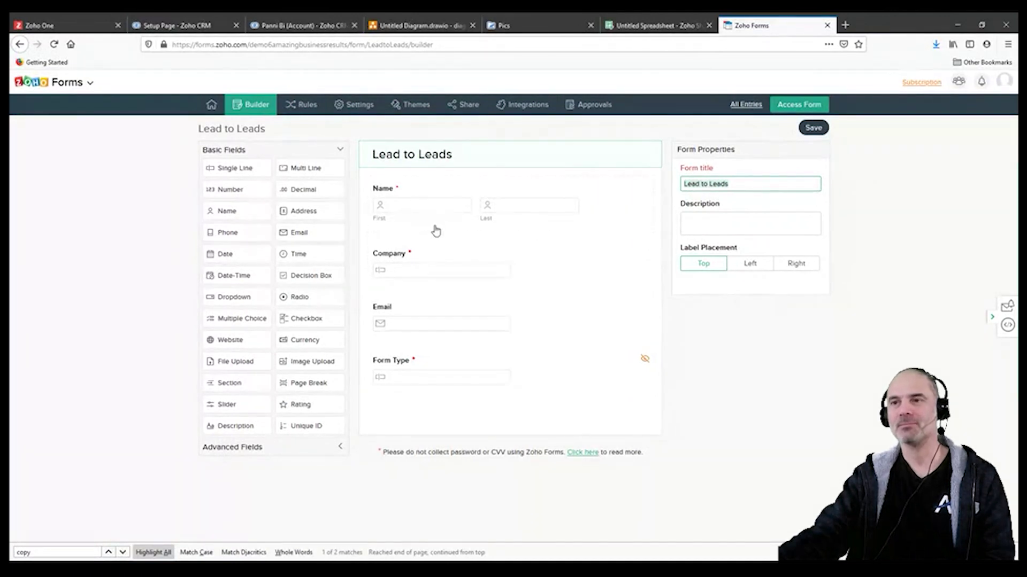
- In Zoho Forms, return to the forms list, open all entries of Lead to Leads, and show the column visibility options
mouse_move(211, 104)
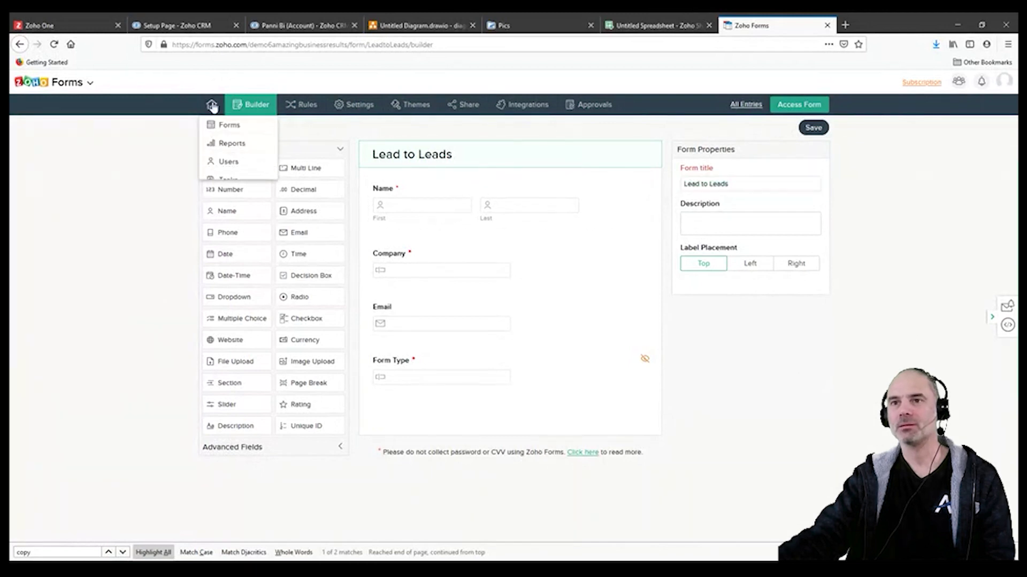
left_click(228, 122)
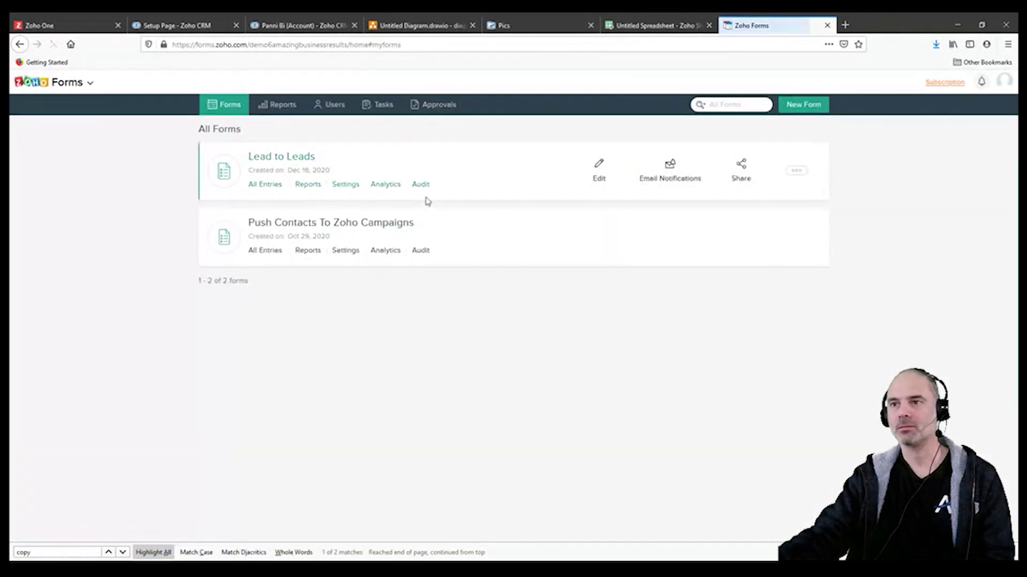
left_click(264, 185)
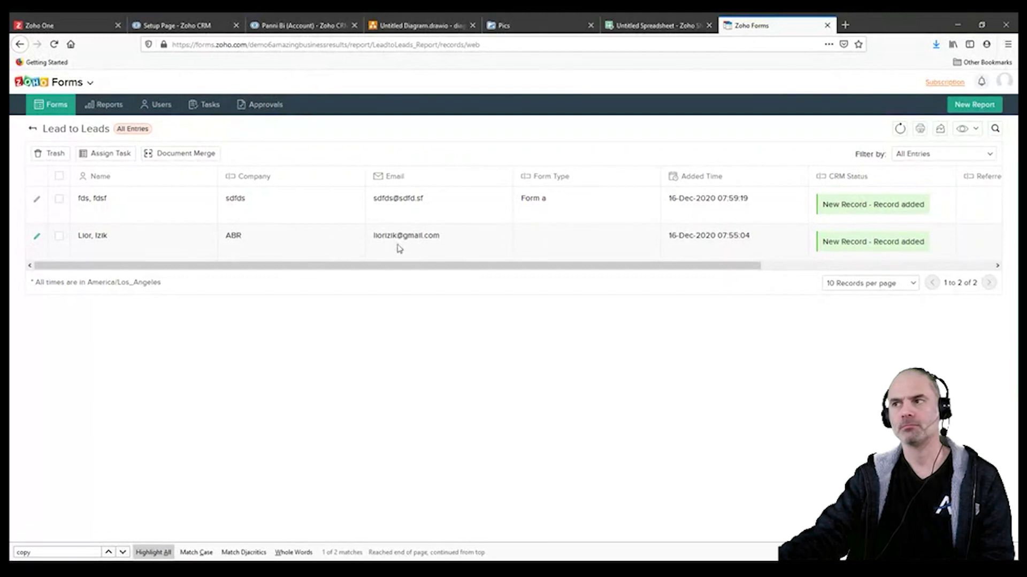
left_click(971, 130)
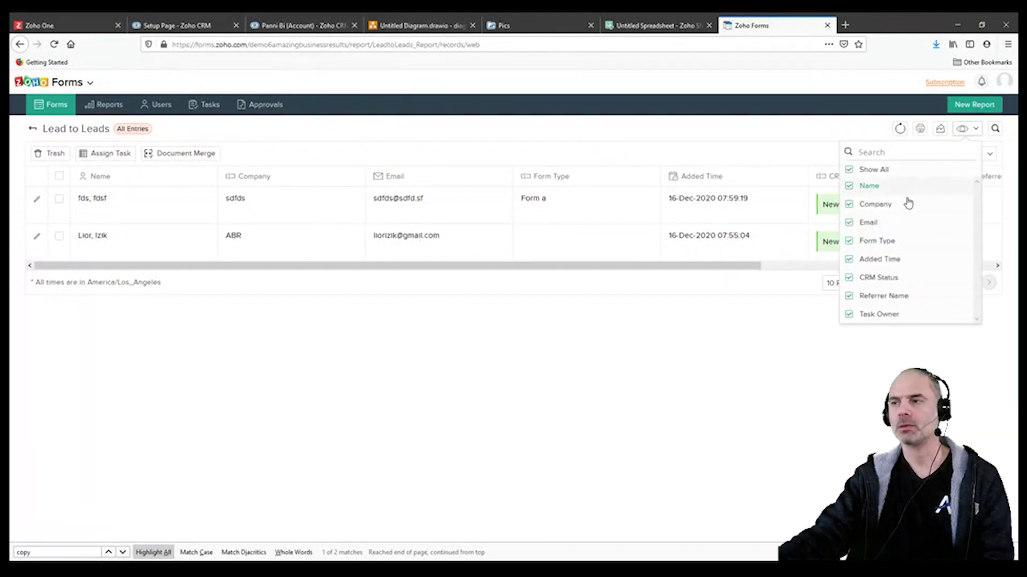
- Hide the Form Type, CRM Status, Referrer Name, Added Time and Email columns in the Lead to Leads entries
left_click(879, 241)
left_click(875, 261)
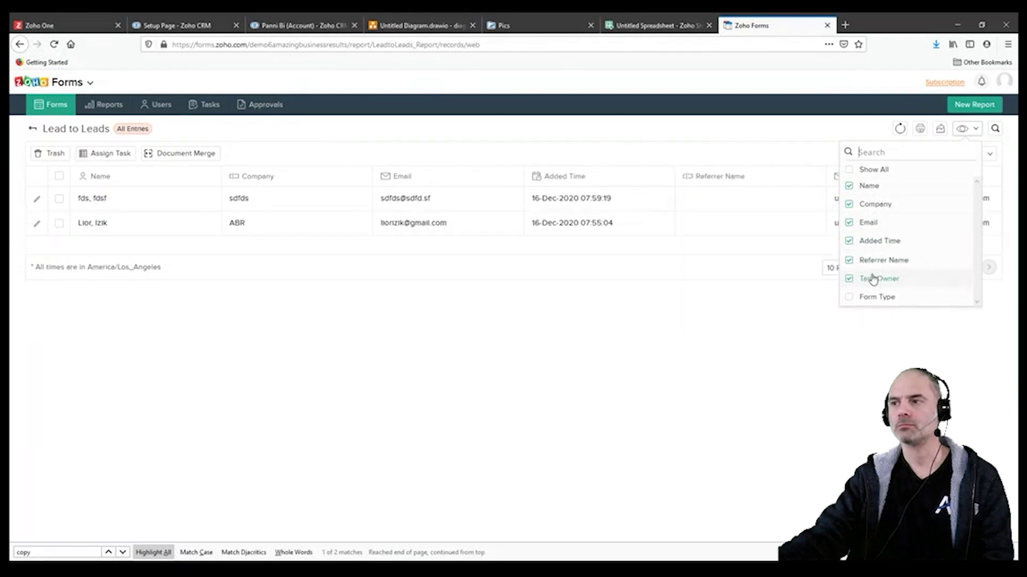
left_click(874, 262)
left_click(873, 242)
left_click(866, 222)
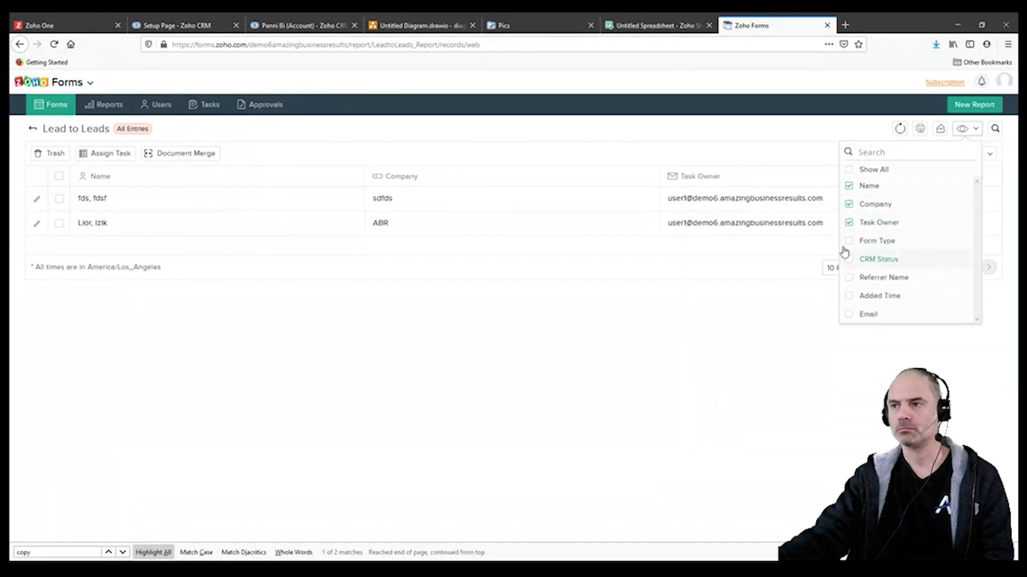
left_click(797, 293)
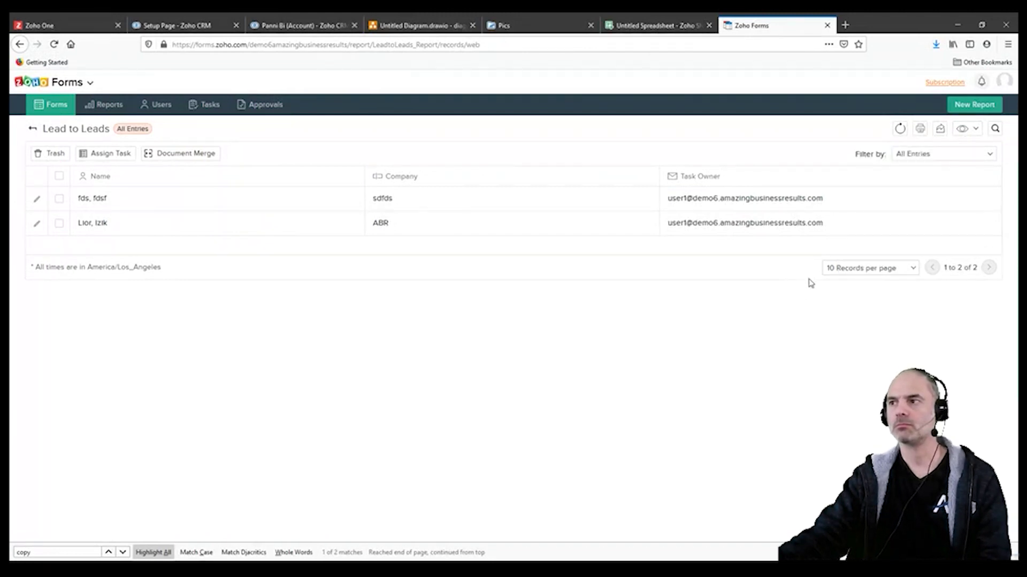
- Review the options for filtering the Lead to Leads entries, leaving the filter on All Entries
left_click(988, 159)
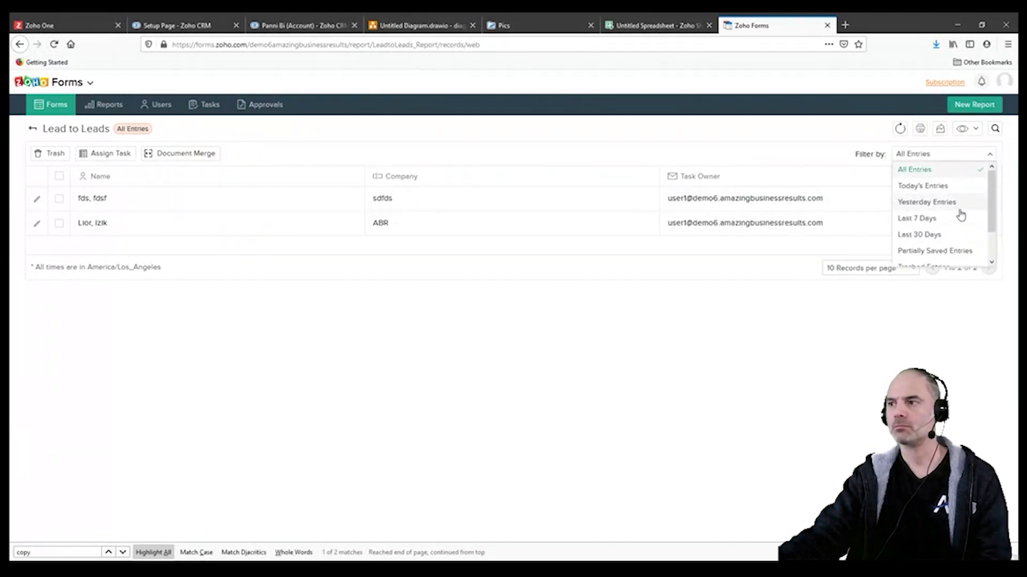
scroll(957, 214, "down", 1)
scroll(949, 231, "up", 2)
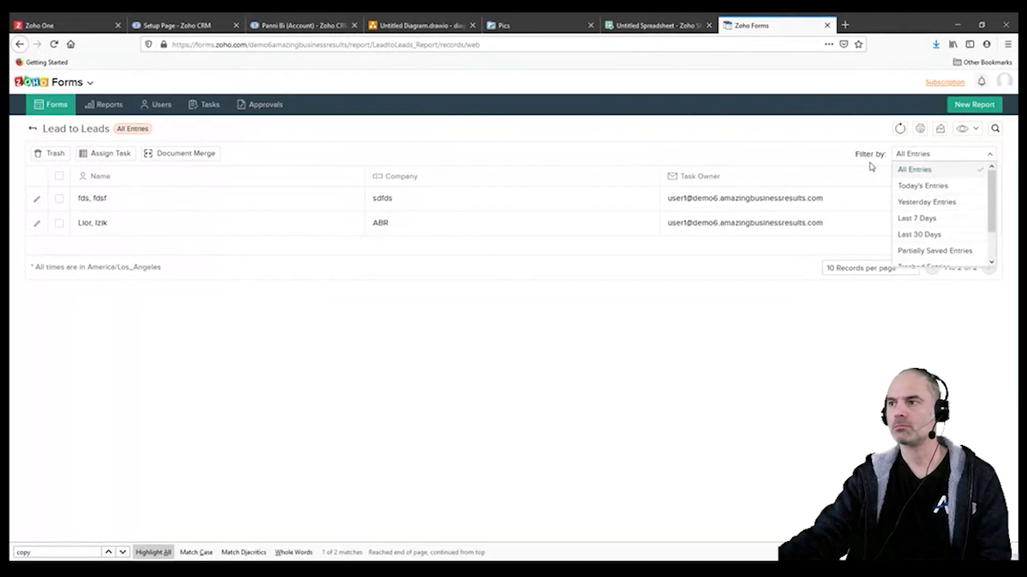
left_click(804, 140)
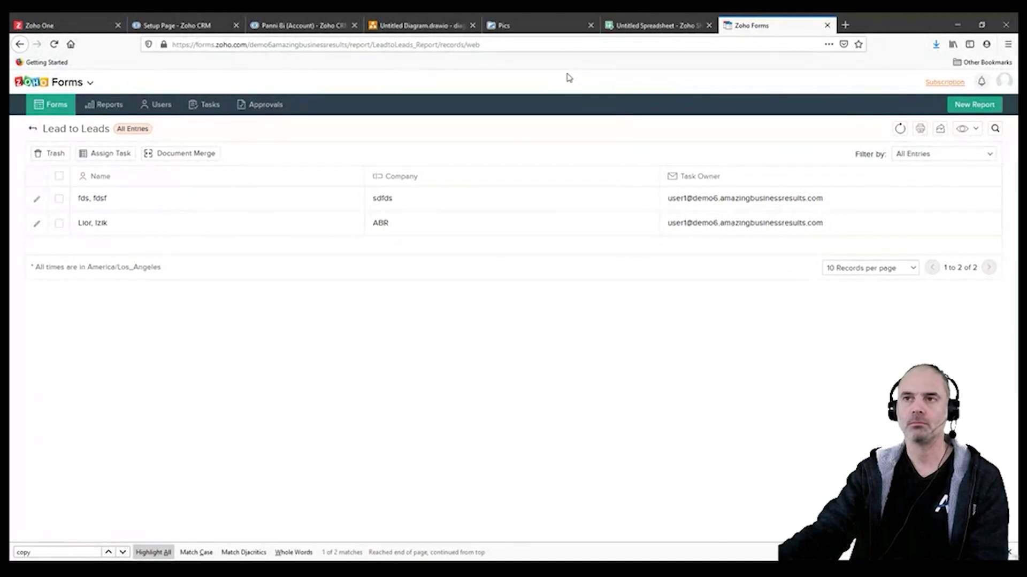
- Switch to the Pics folder under Client ERF in WorkDrive
left_click(500, 26)
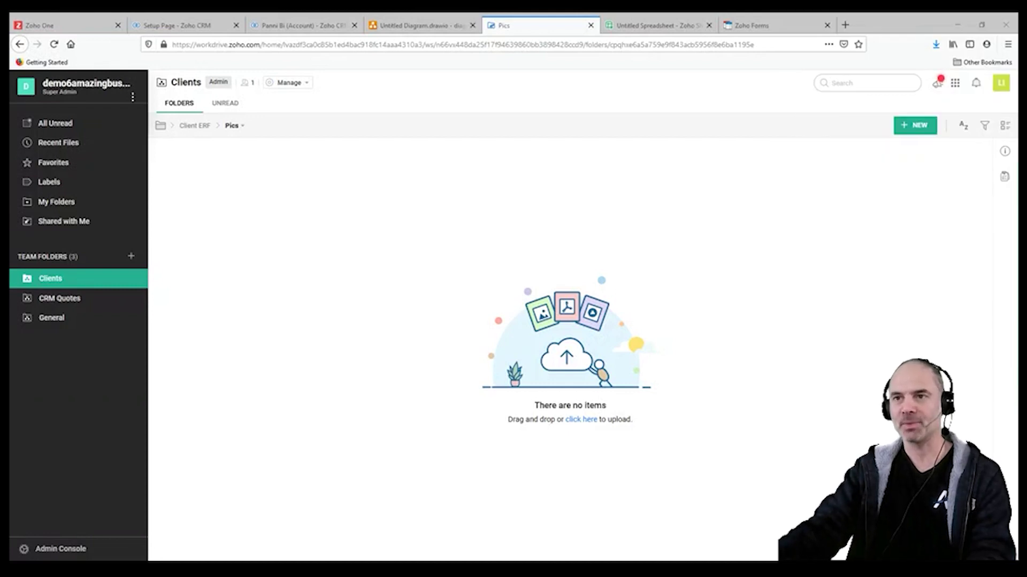
left_click(436, 178)
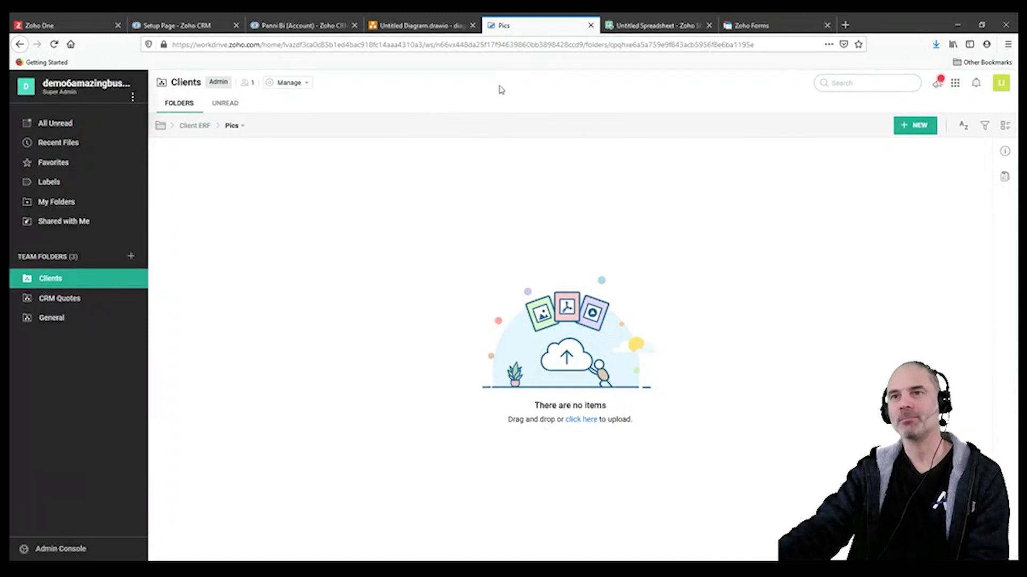
- Switch to Zoho CRM, open the lead from the company Carlitos and review its details
left_click(315, 27)
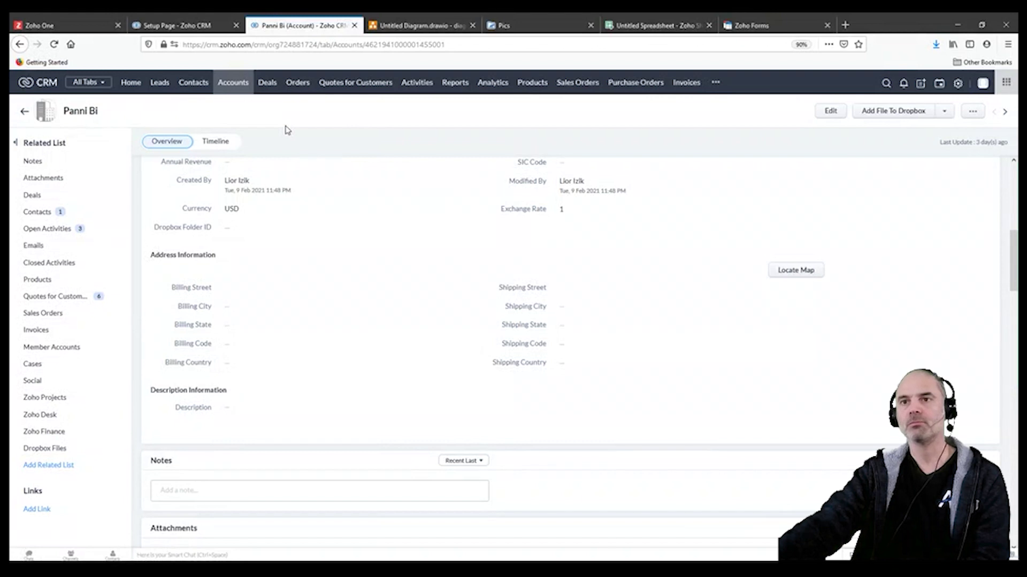
left_click(158, 84)
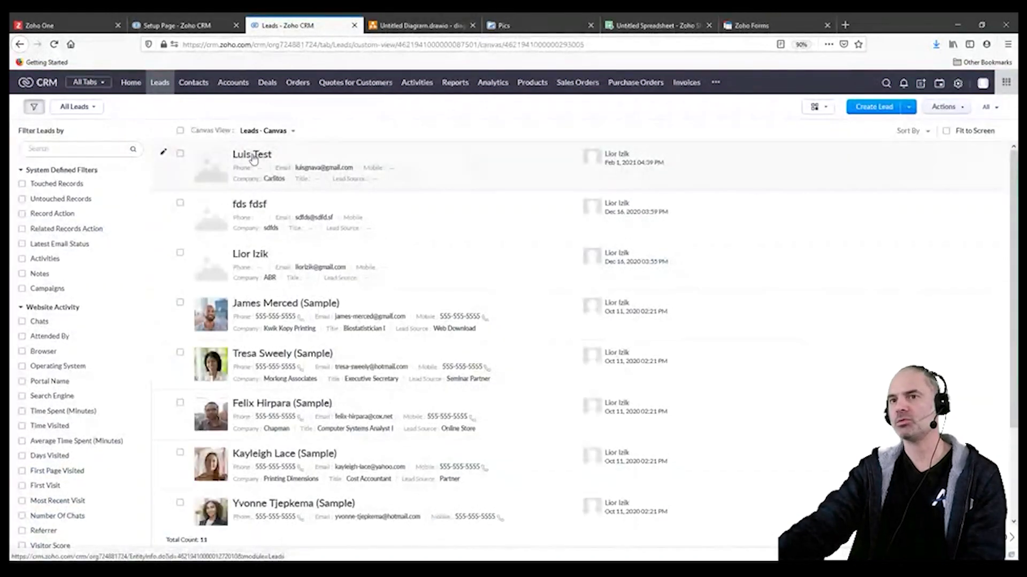
left_click(258, 159)
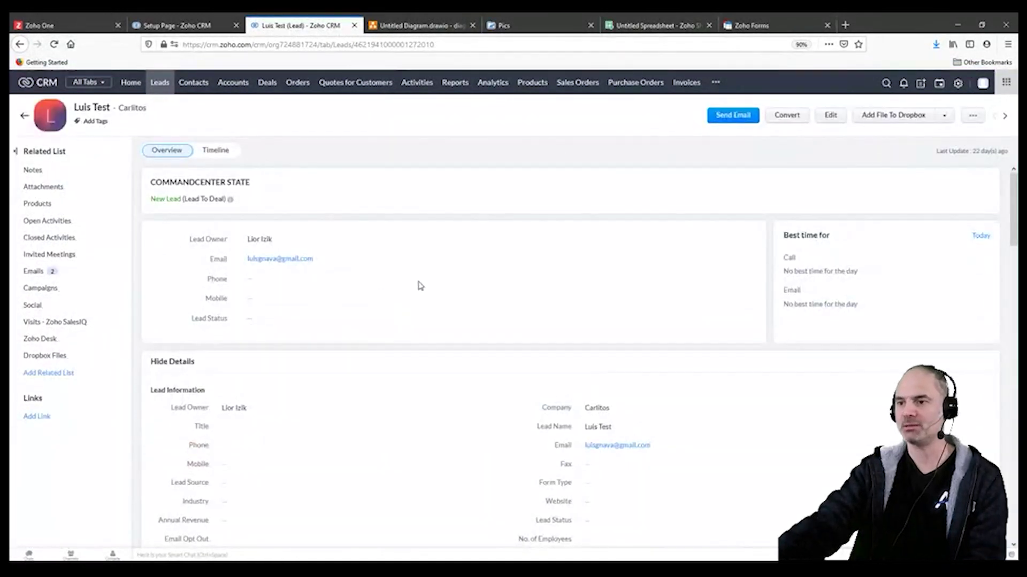
scroll(420, 286, "down", 3)
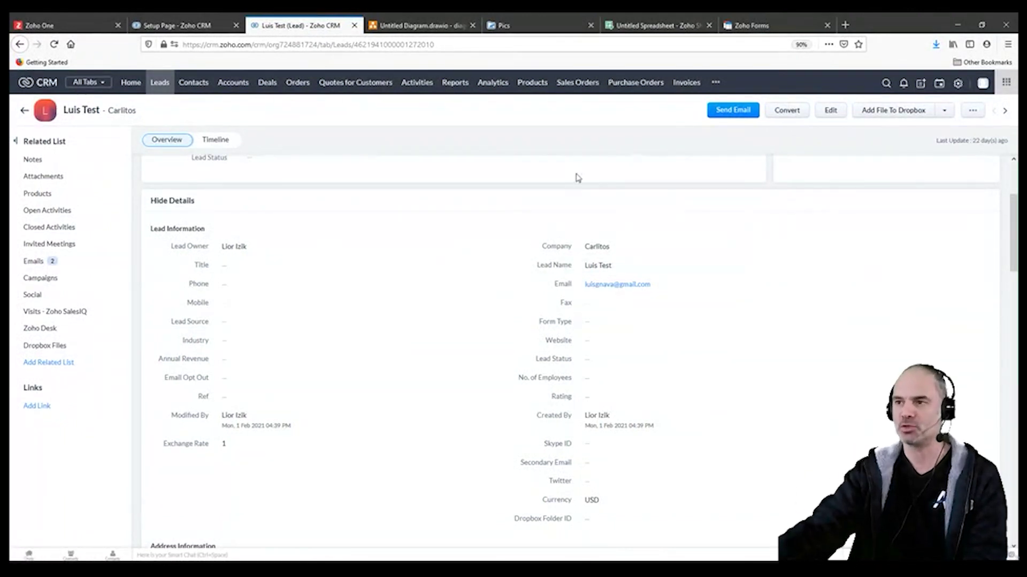
scroll(459, 307, "up", 2)
scroll(458, 306, "up", 2)
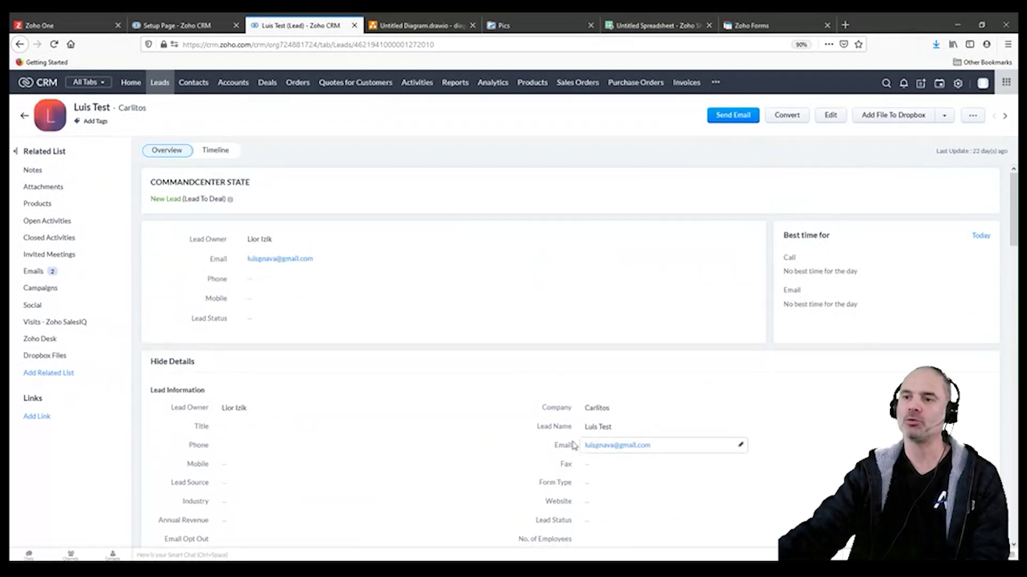
- View the CRM's Contacts, Accounts and Deals lists, and open the Amazing Business Results deal
left_click(194, 83)
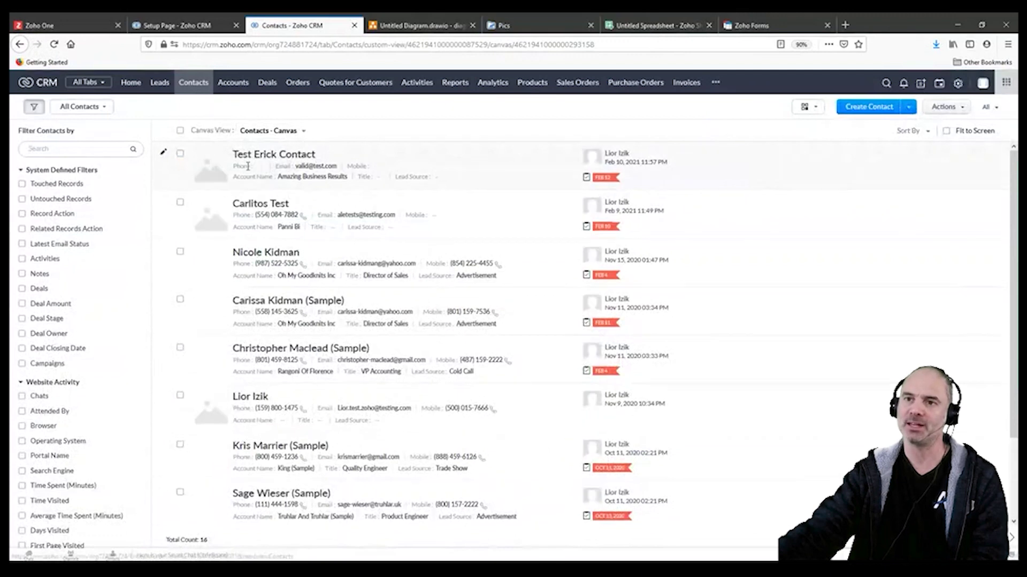
left_click(233, 83)
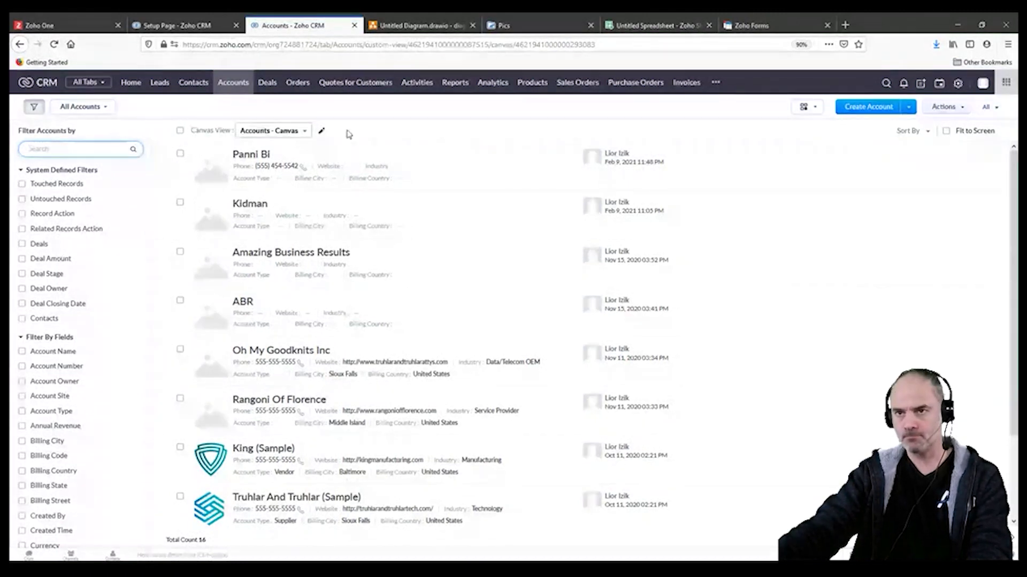
left_click(270, 83)
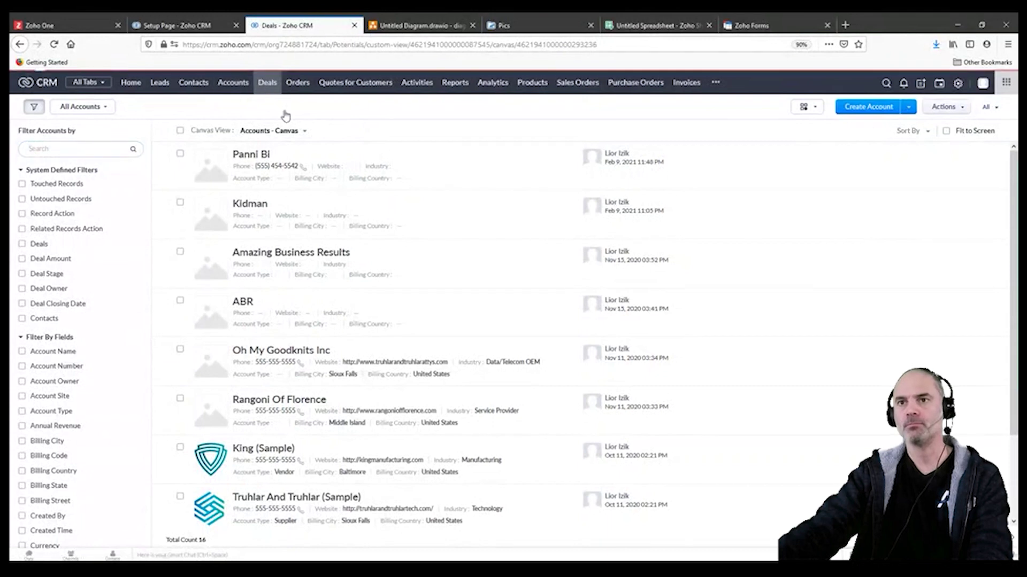
left_click(273, 160)
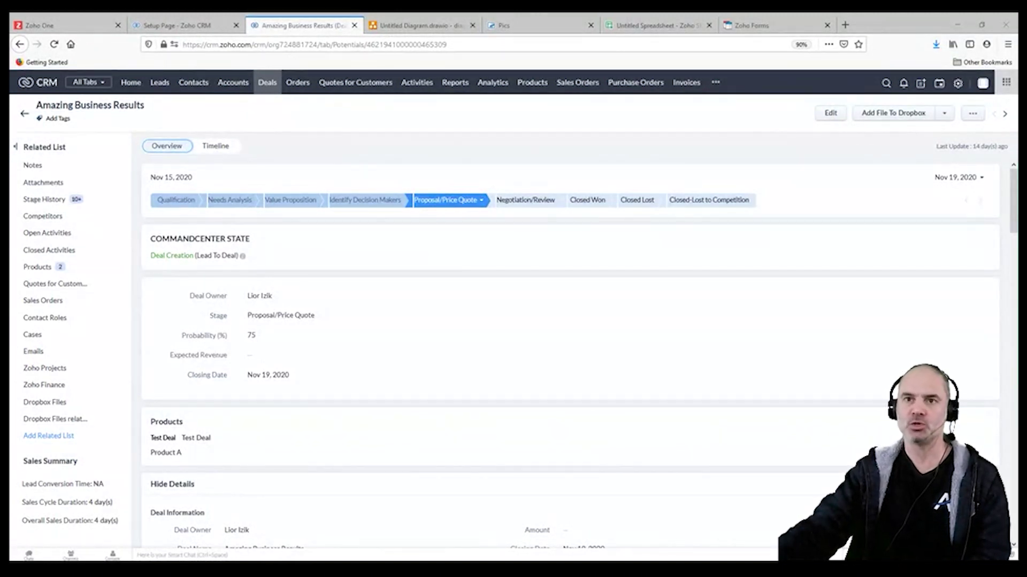
left_click(122, 143)
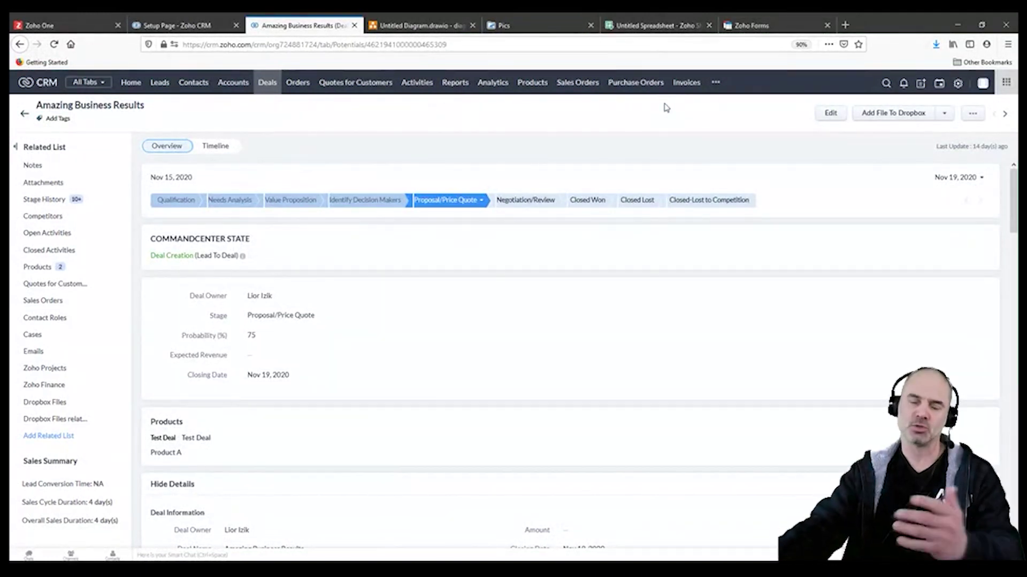
- Return to the Zoho Forms browser tab and load campaigns.zoho.com in it
left_click(762, 27)
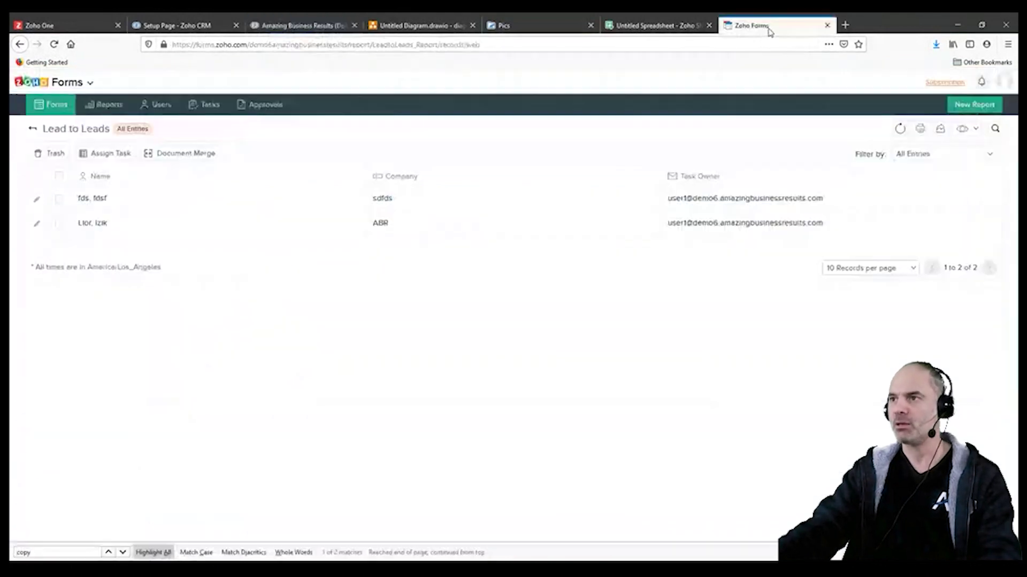
left_click(750, 41)
type("camo")
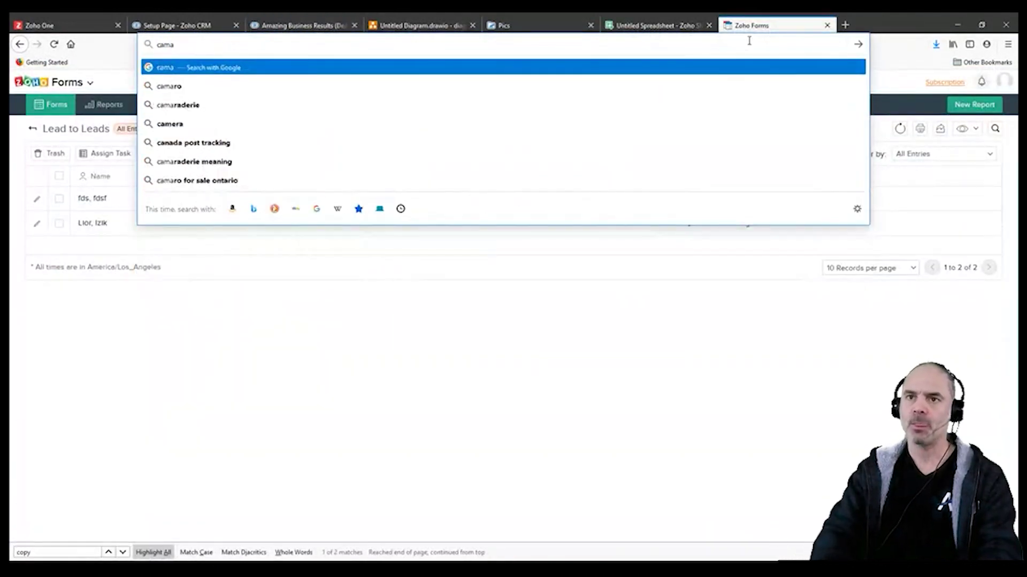
key("BackSpace")
key("BackSpace")
key("BackSpace")
key("BackSpace")
type("campaigns.")
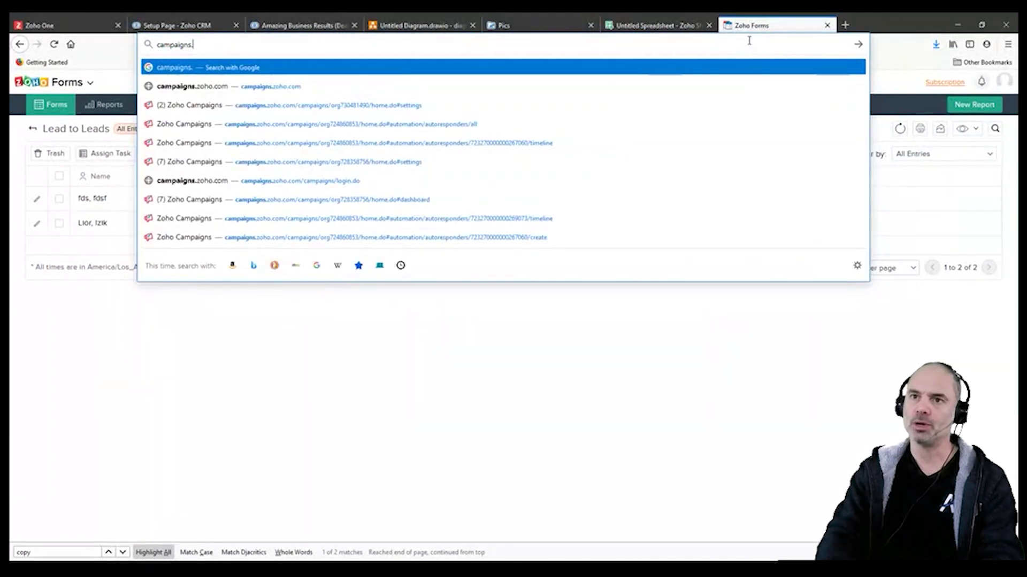
type("zoho.com/")
key("Return")
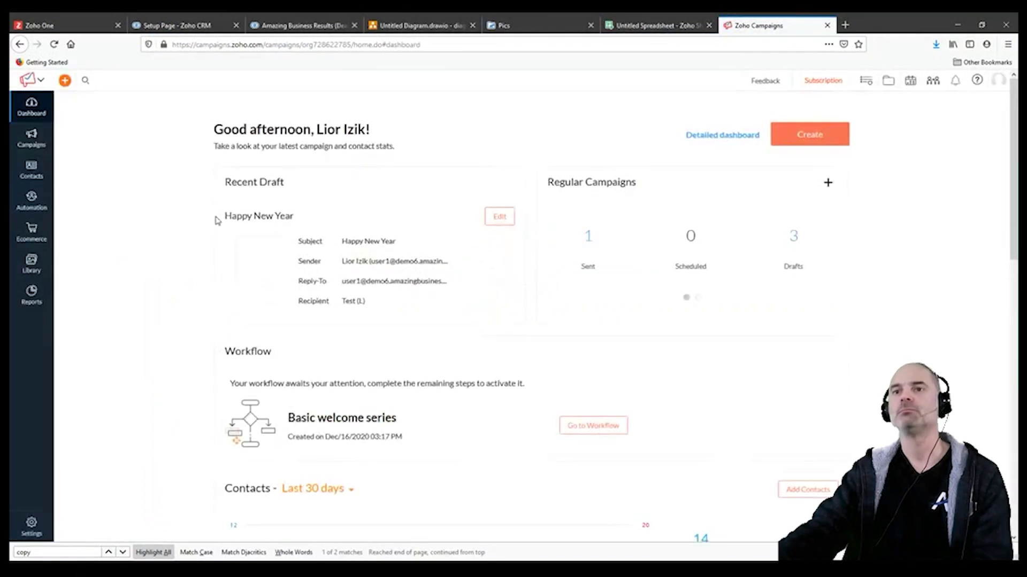
- In the managed contact lists, open the Test list and bring up its methods for adding contacts
mouse_move(33, 170)
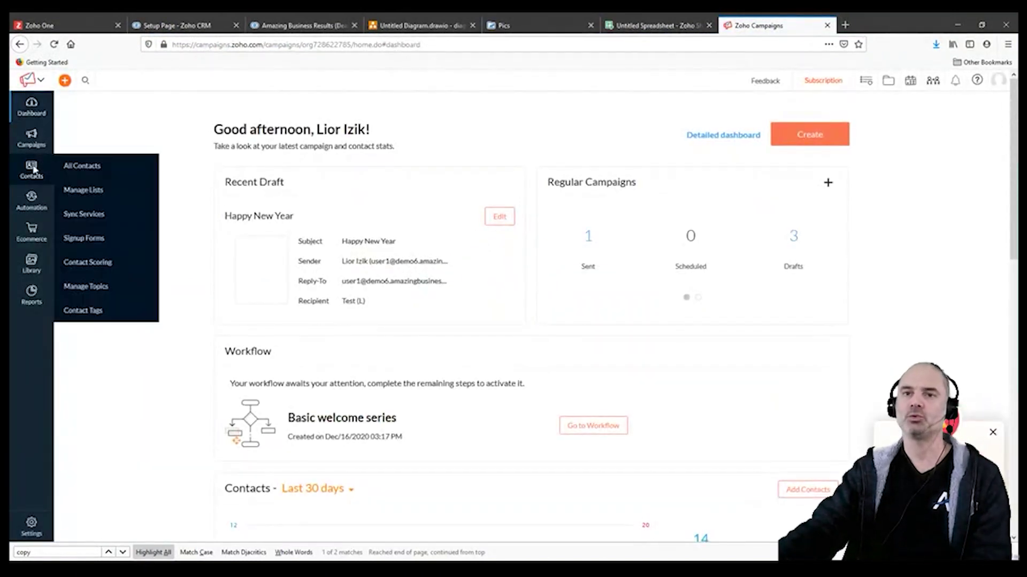
left_click(84, 192)
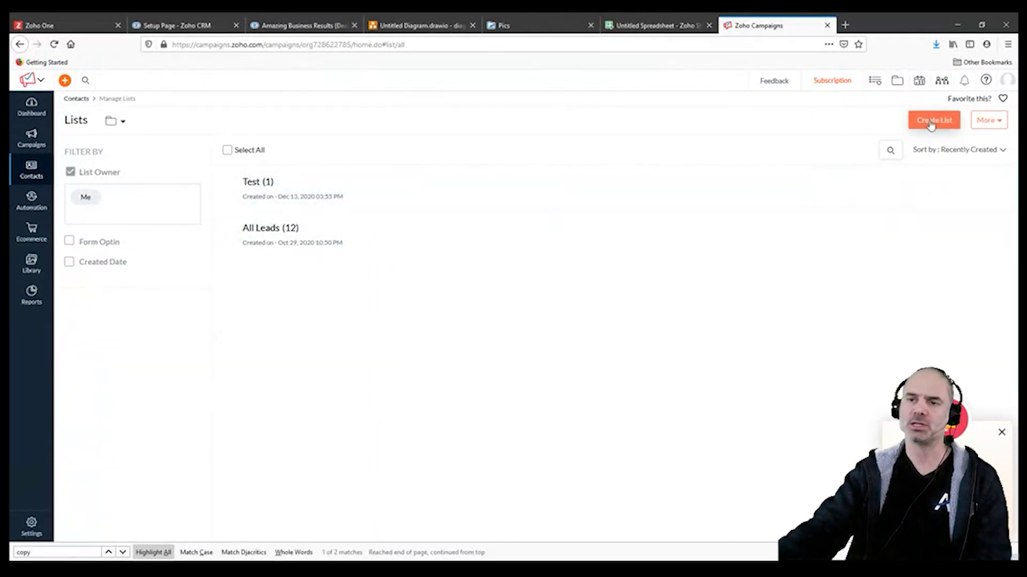
left_click(259, 182)
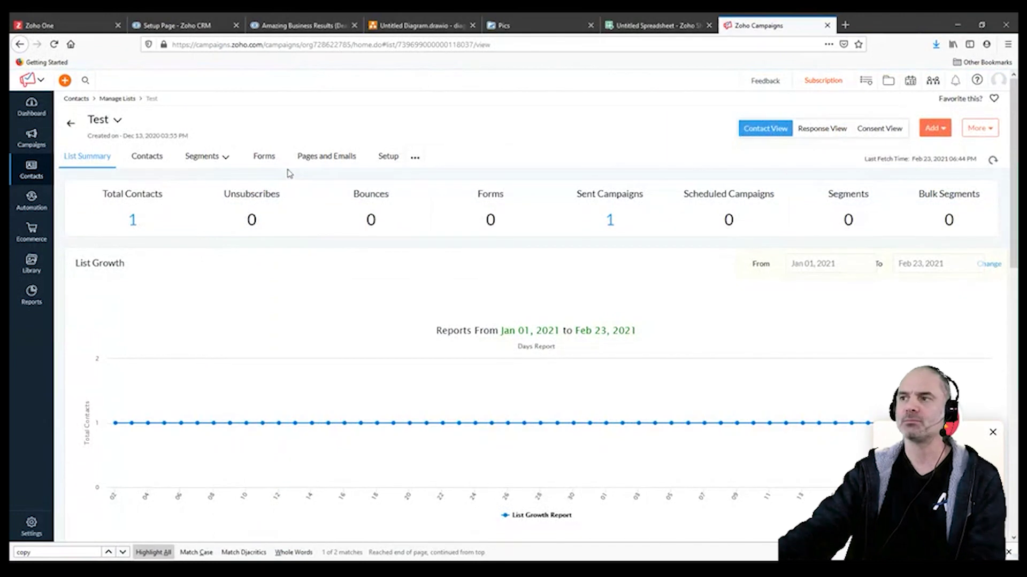
left_click(943, 134)
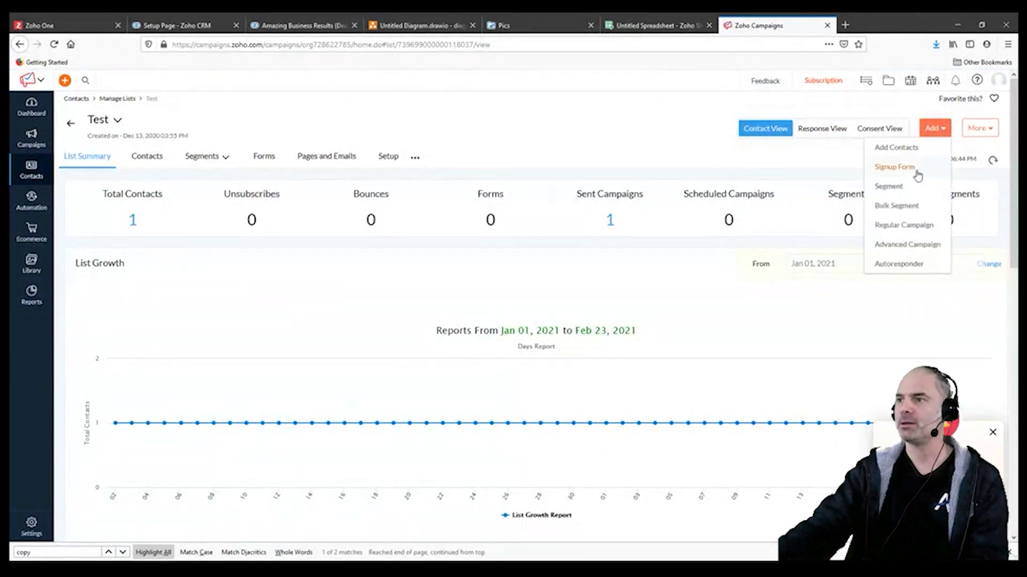
left_click(917, 153)
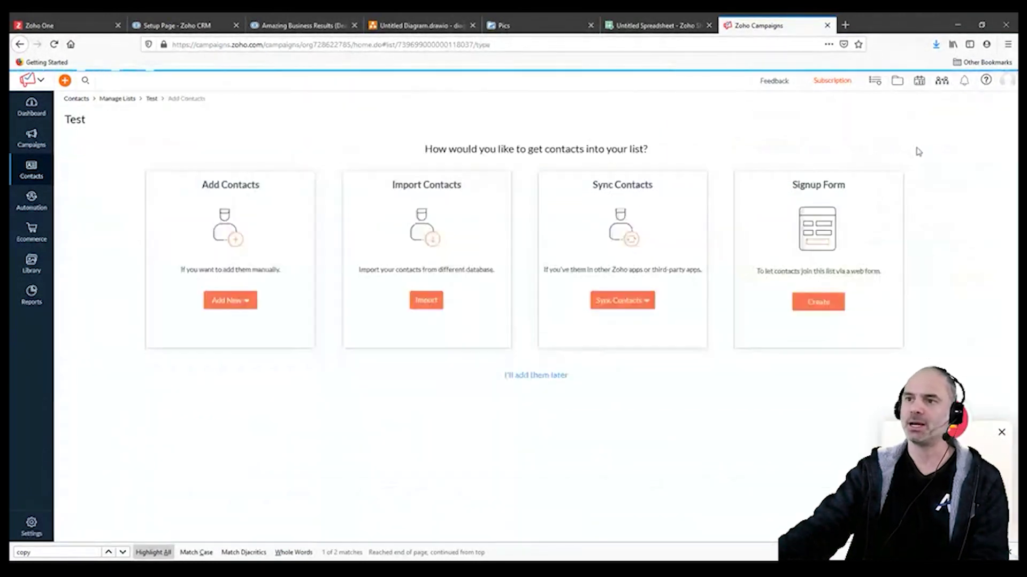
- Start a contact import for the Test list, view the available file sources, and dismiss the file selection
left_click(426, 303)
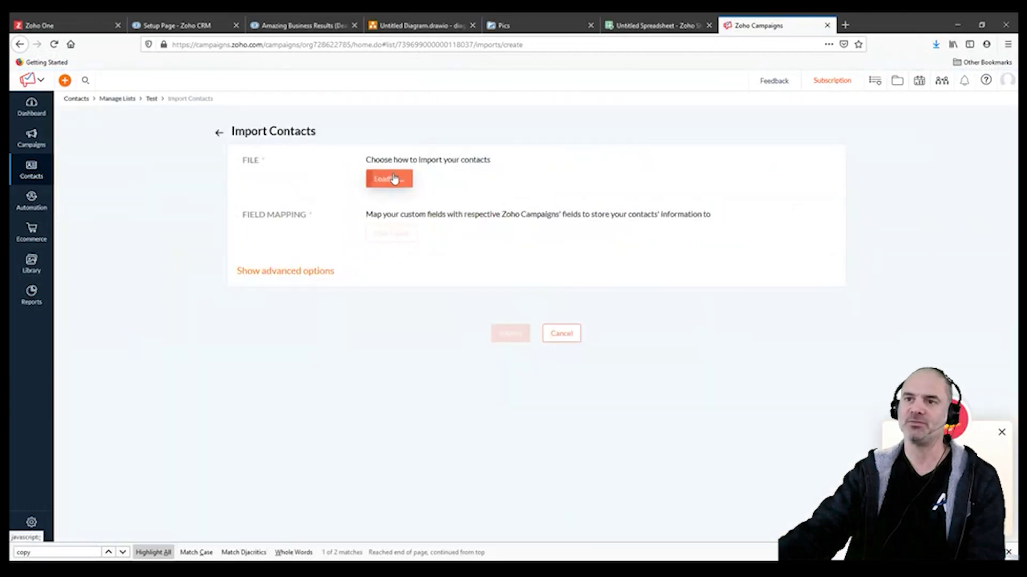
left_click(375, 178)
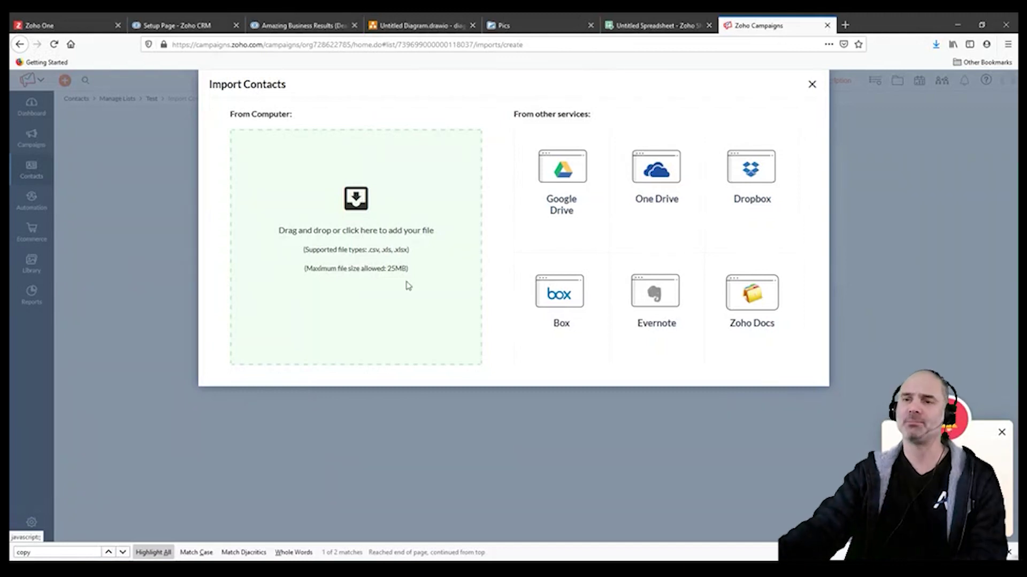
left_click(812, 85)
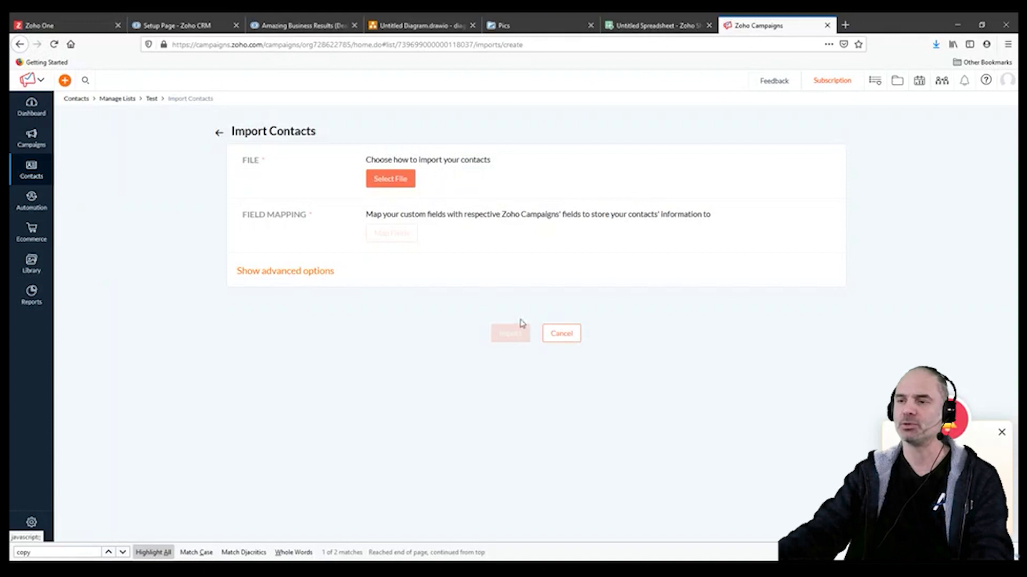
key("alt+Tab")
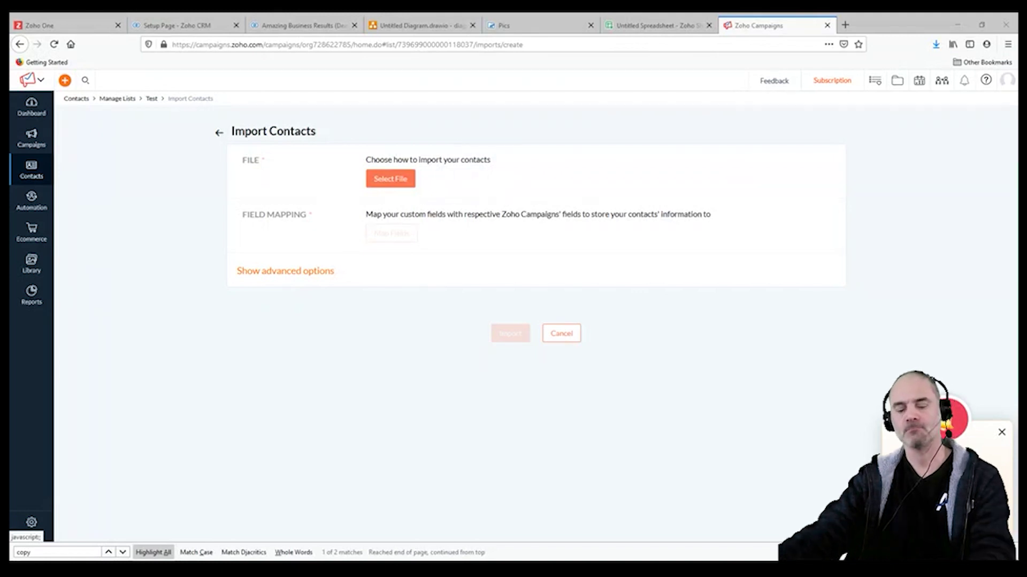
left_click(455, 286)
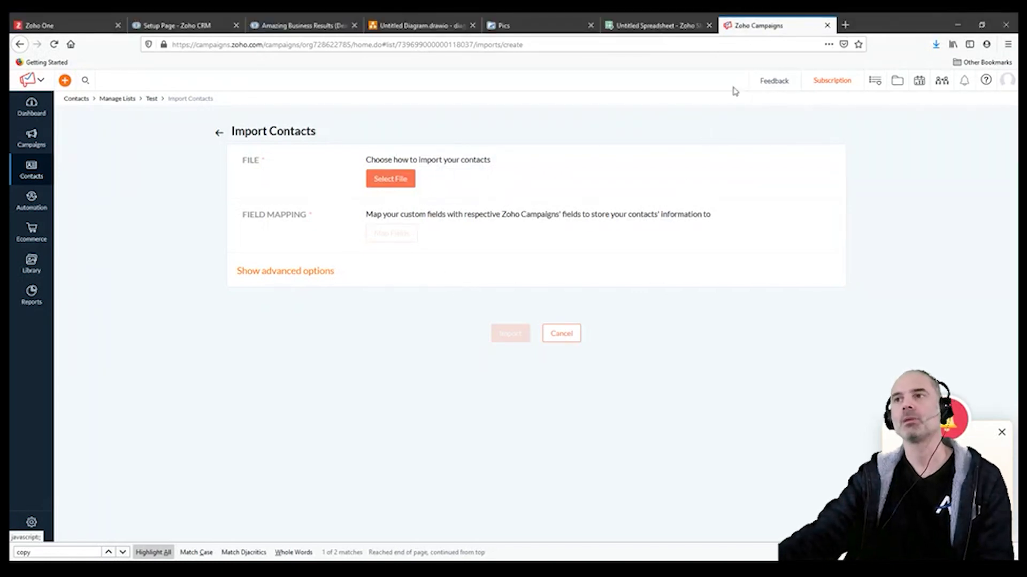
- Close the Zoho Campaigns browser tab and open the Admin Console from WorkDrive
left_click(827, 25)
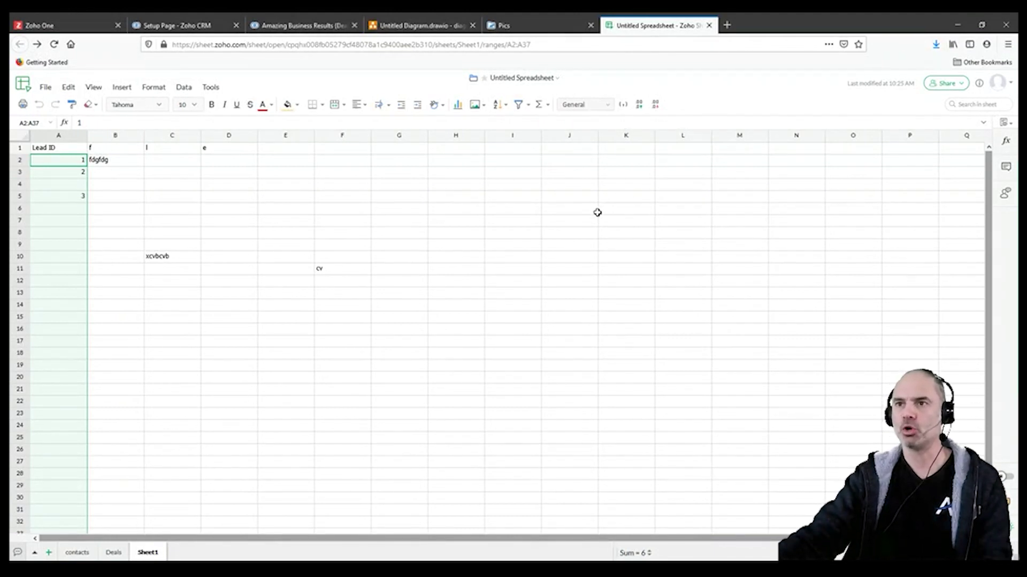
left_click(543, 25)
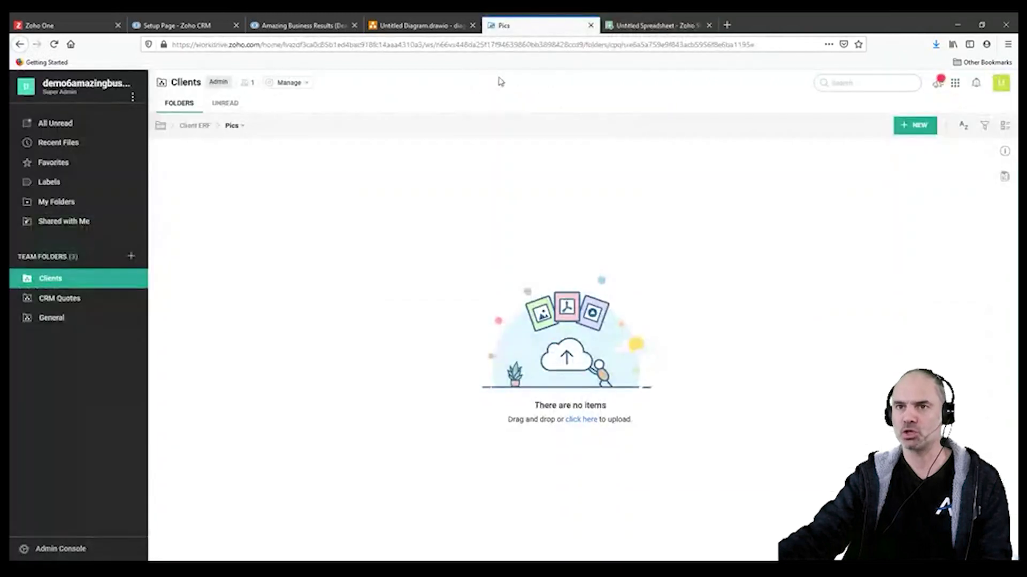
left_click(102, 545)
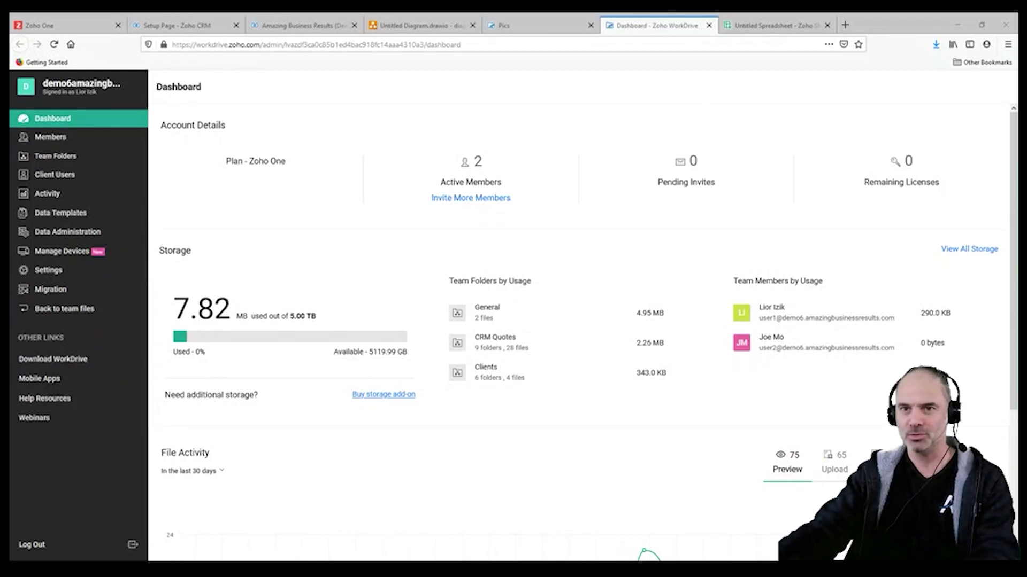
- Switch to the Zoho CRM browser tab and open the Amazing Business Results deal from the Deals module
key("ctrl+2")
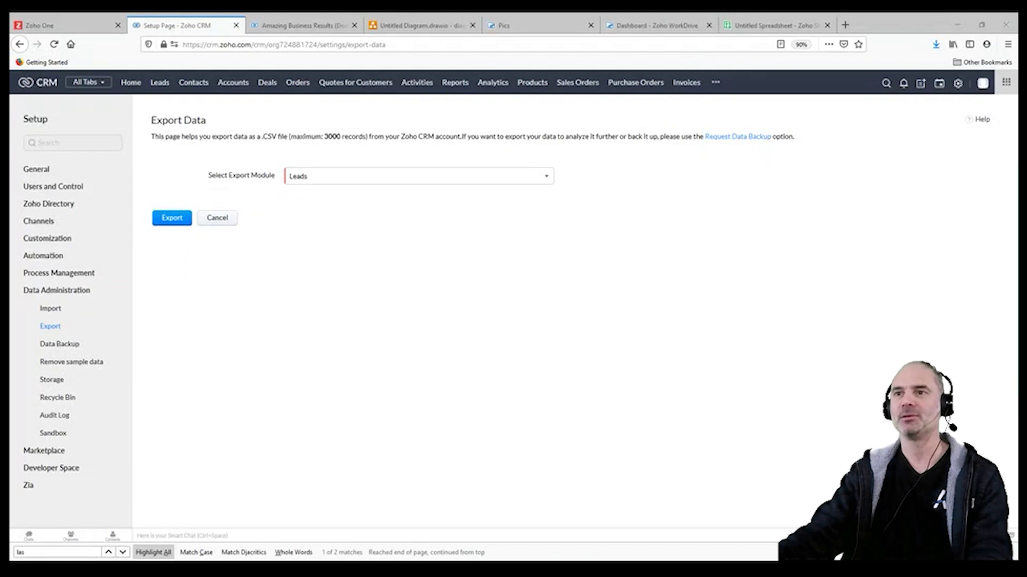
left_click(442, 232)
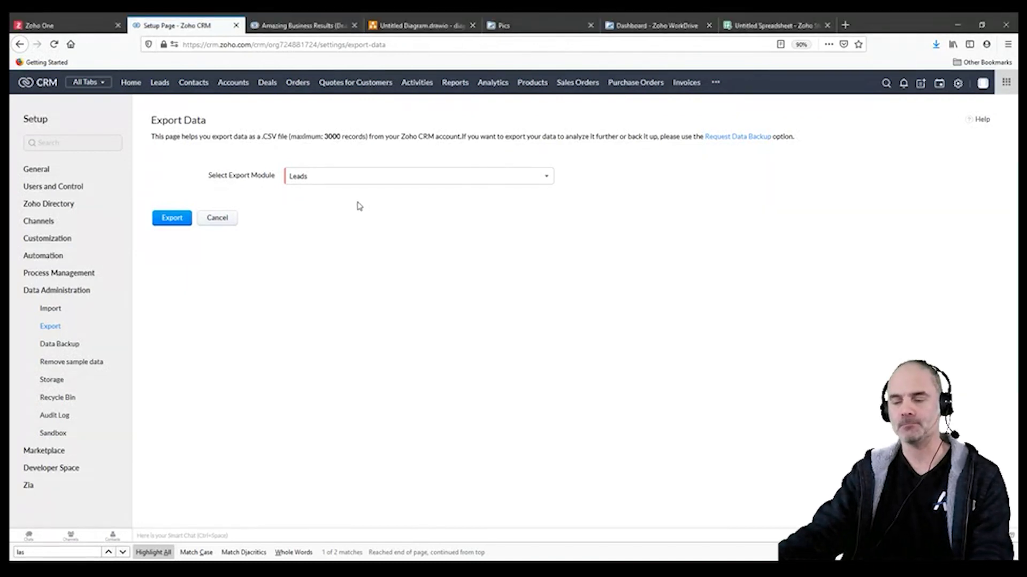
left_click(269, 85)
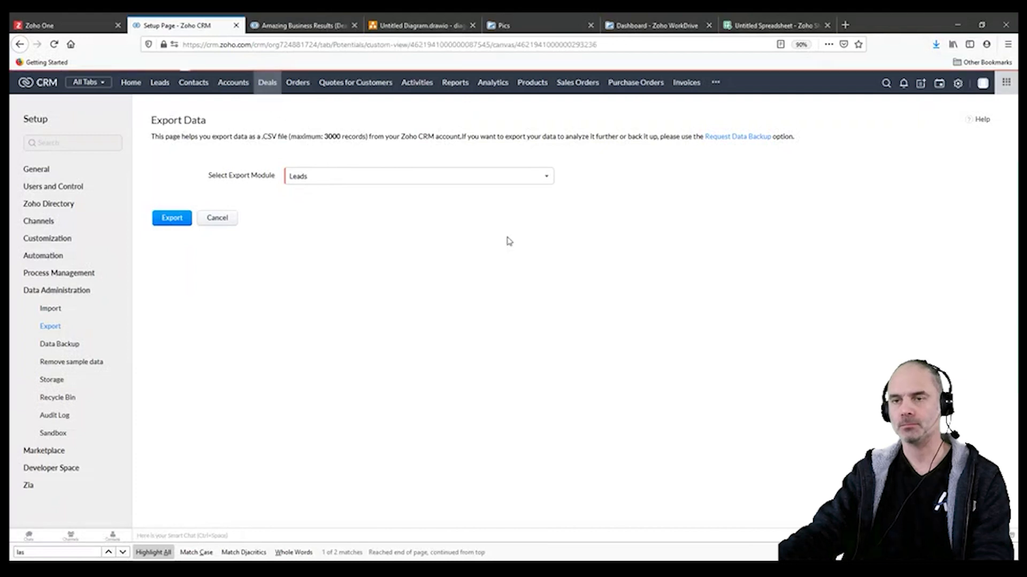
left_click(259, 160)
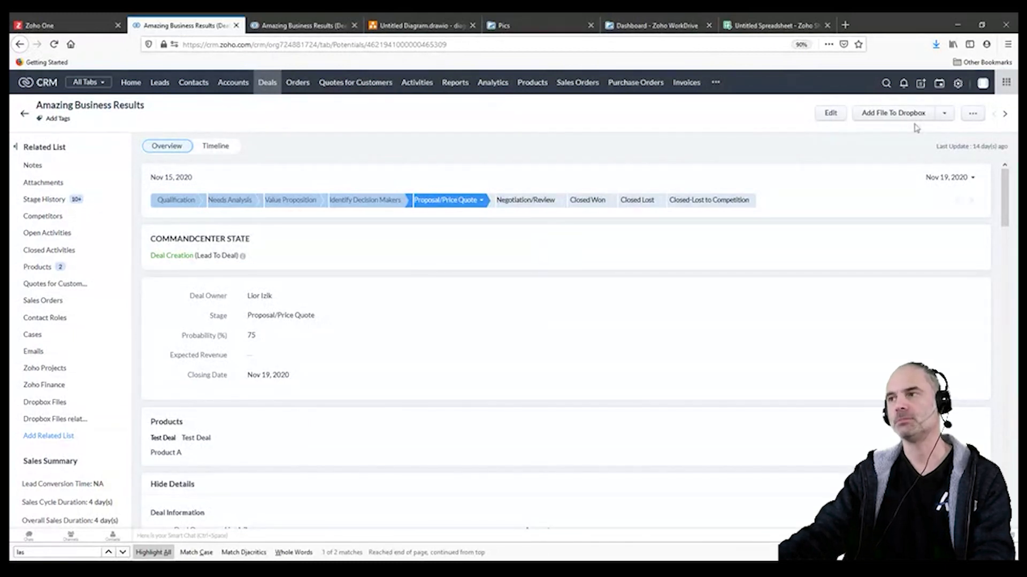
- In the CRM setup's workflow rules, create a new rule named redo for the Deals module
left_click(957, 84)
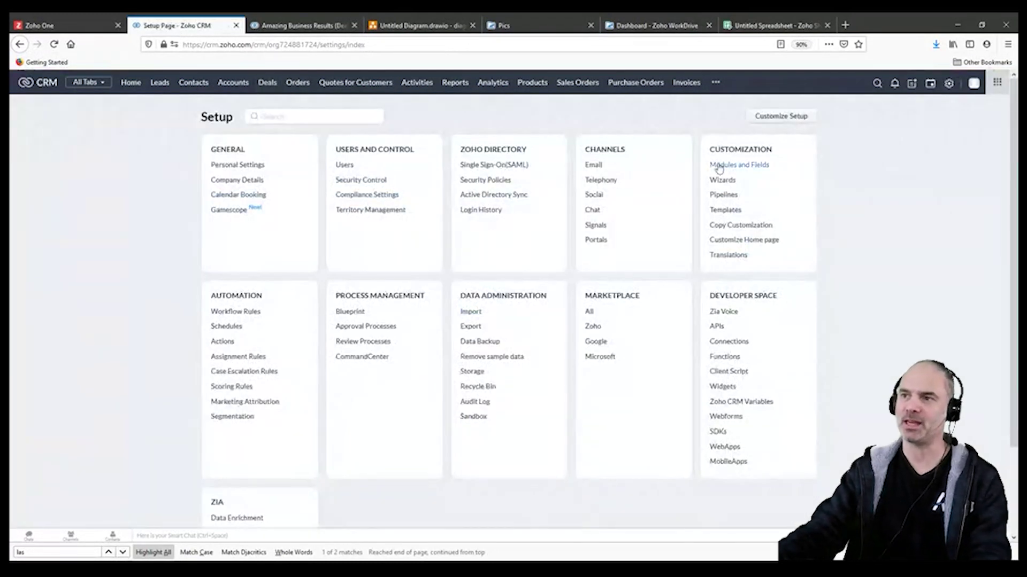
left_click(235, 312)
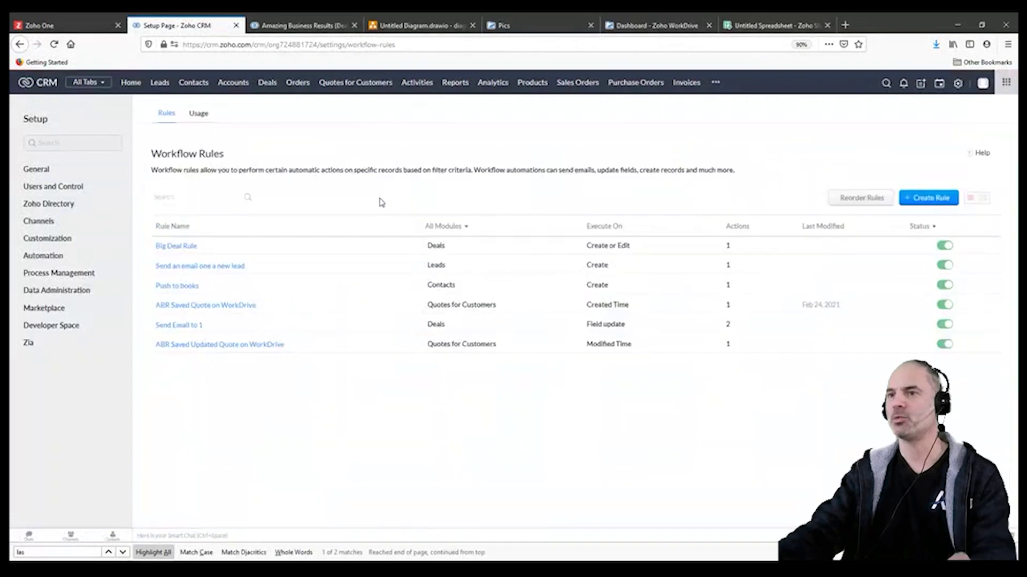
left_click(937, 202)
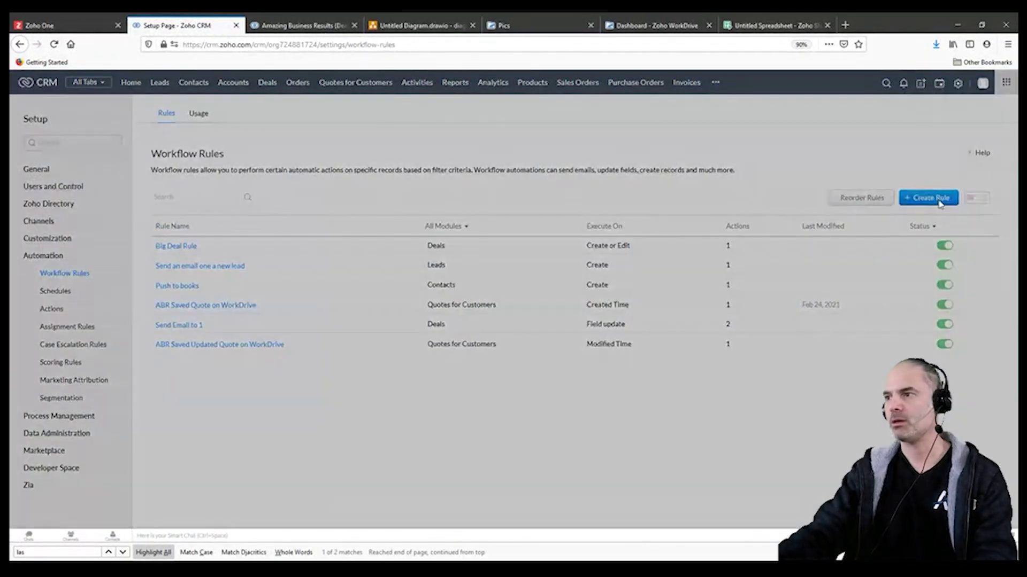
left_click(507, 118)
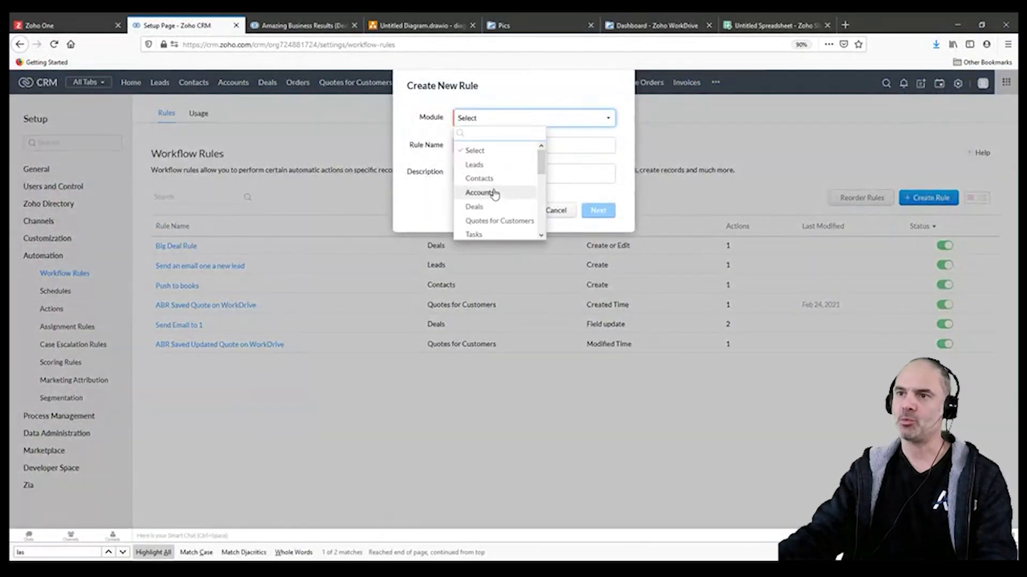
left_click(494, 207)
left_click(473, 147)
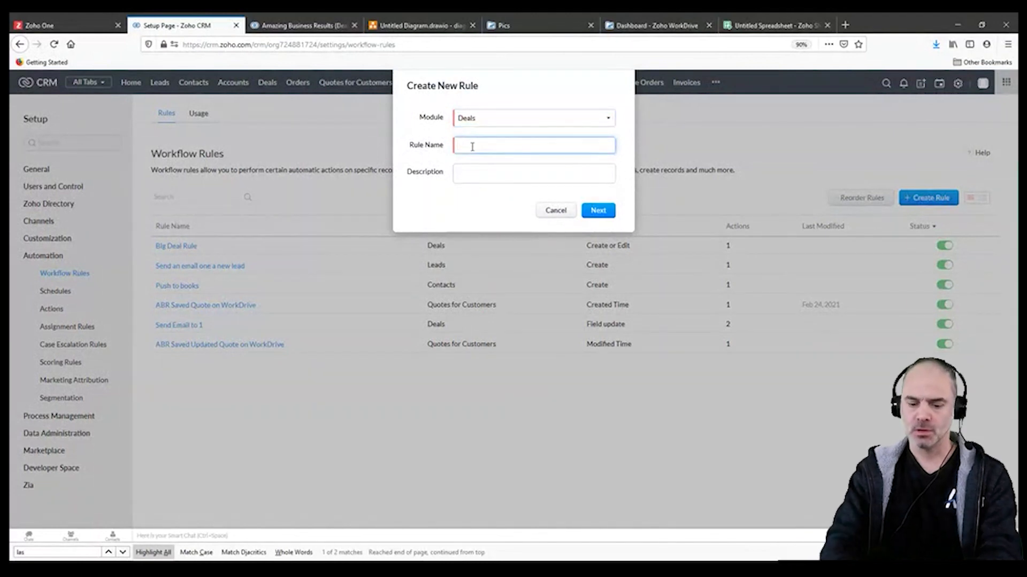
type("redo")
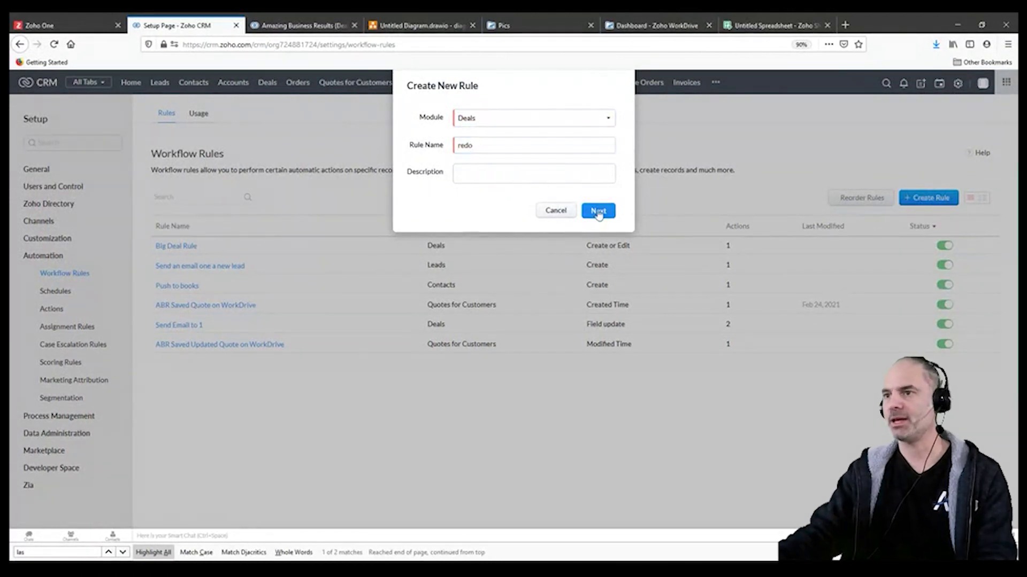
left_click(597, 211)
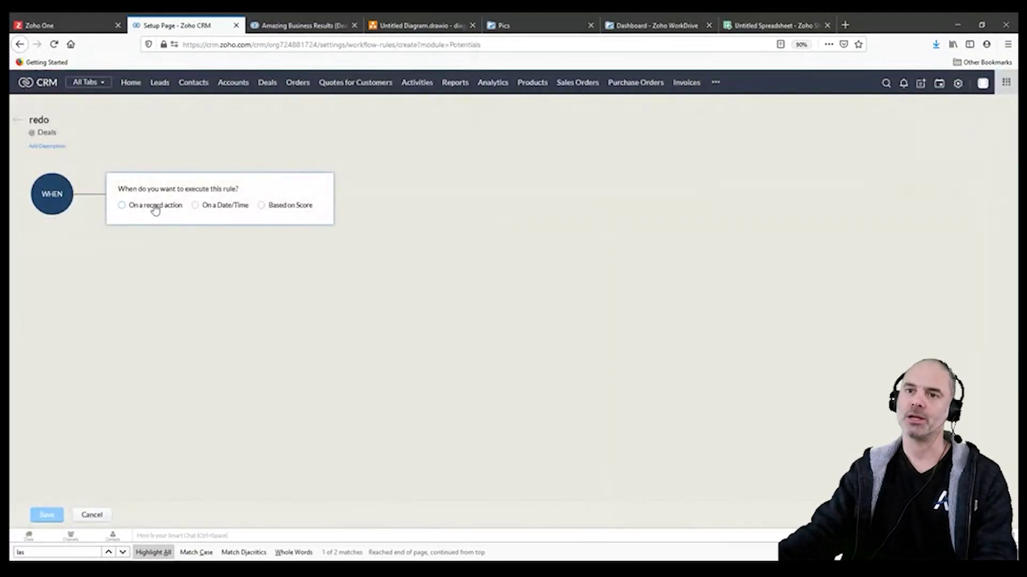
- Set the rule to execute on a date/time, 365 days after the Closing Date
left_click(223, 206)
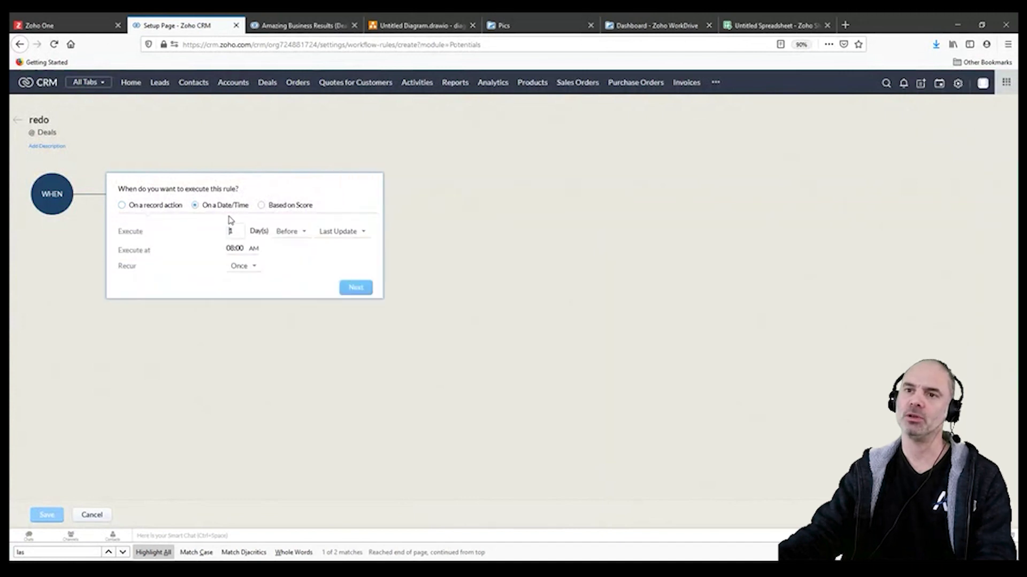
left_click(338, 234)
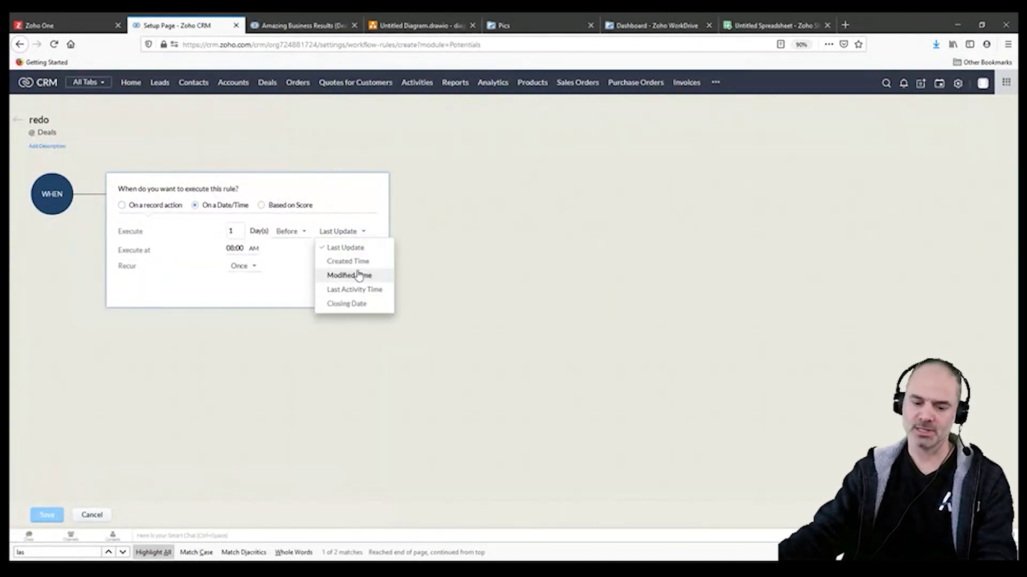
left_click(350, 303)
left_click(286, 232)
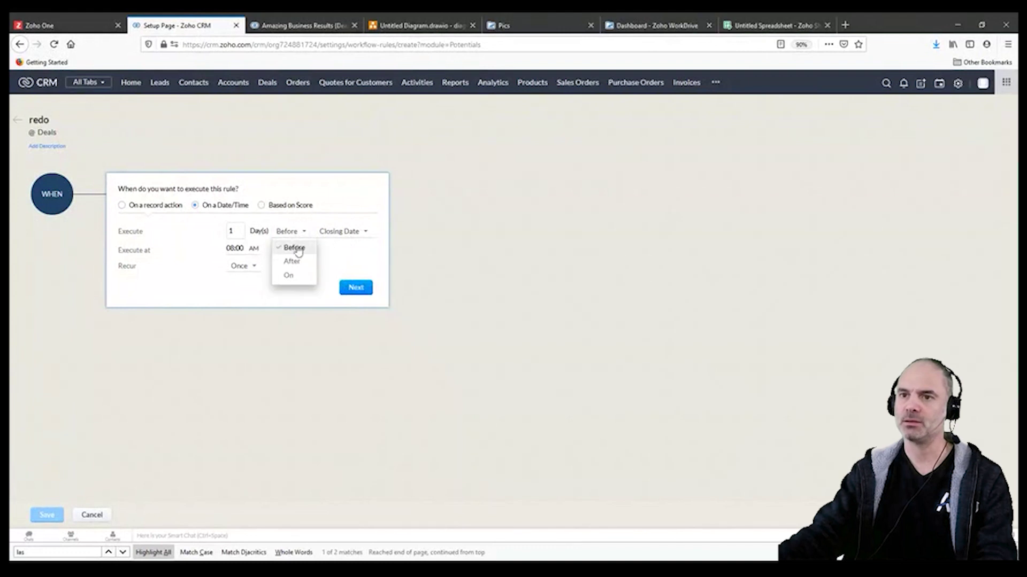
left_click(293, 259)
double_click(240, 231)
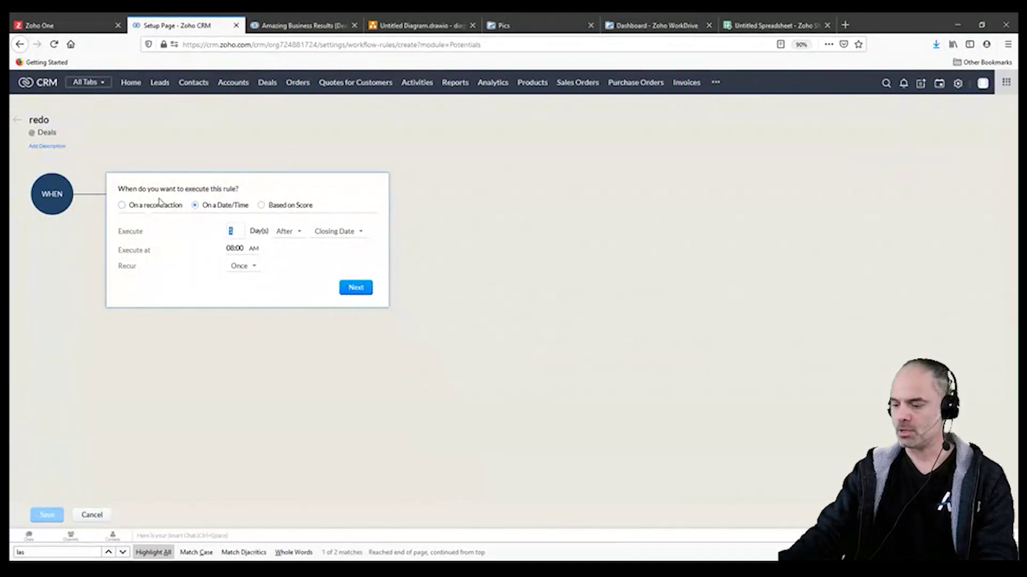
type("364")
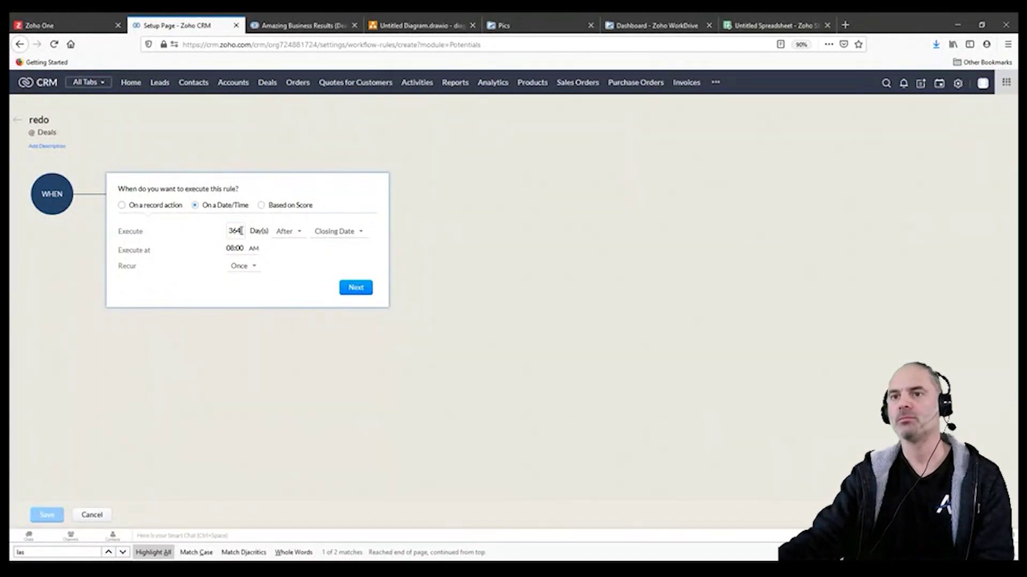
left_click_drag(238, 229, 247, 262)
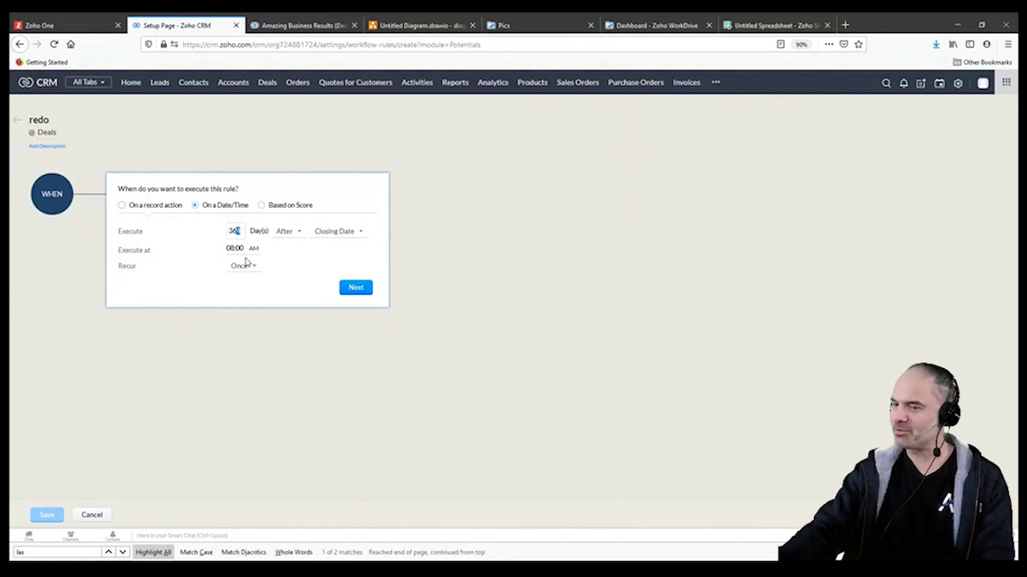
type("5")
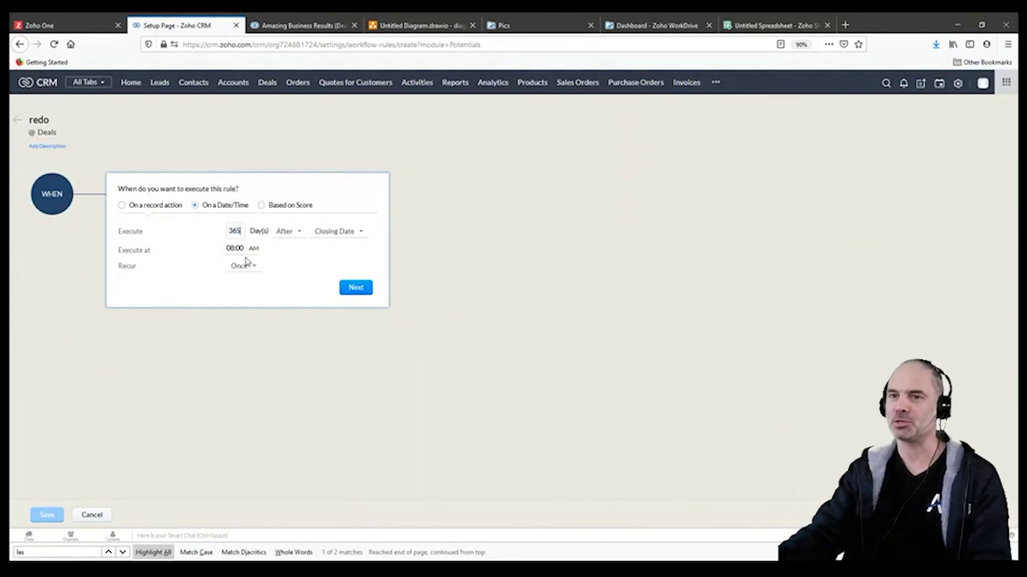
left_click(358, 288)
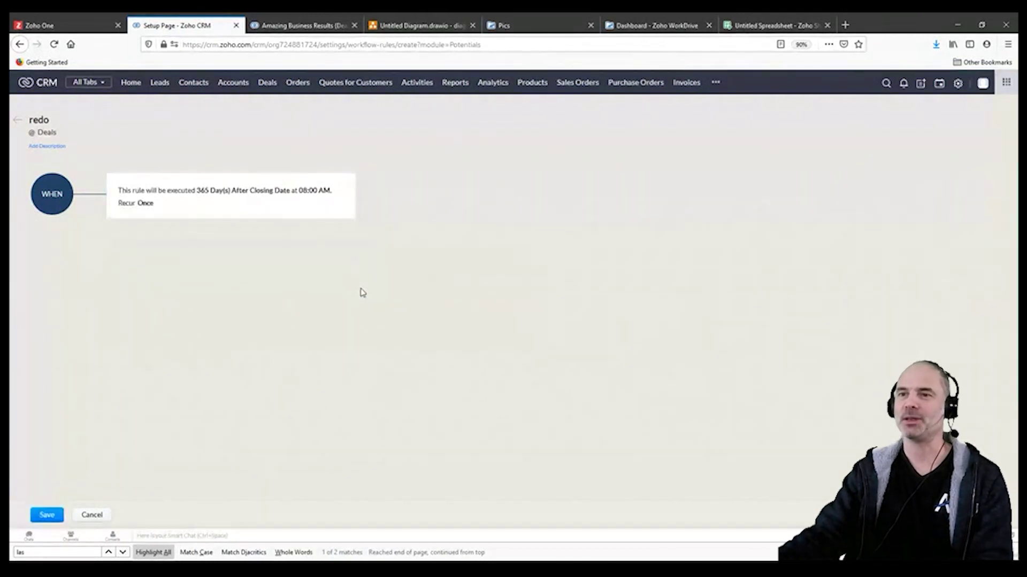
- Limit the rule to deals matching the condition Stage is Closed Won
left_click(160, 321)
type("stag")
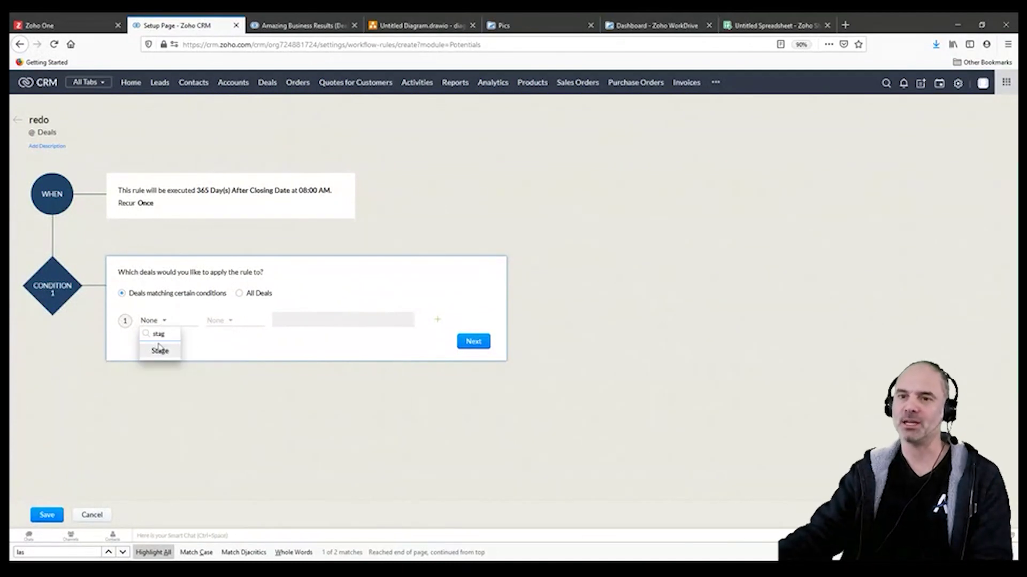
left_click(160, 351)
left_click(217, 321)
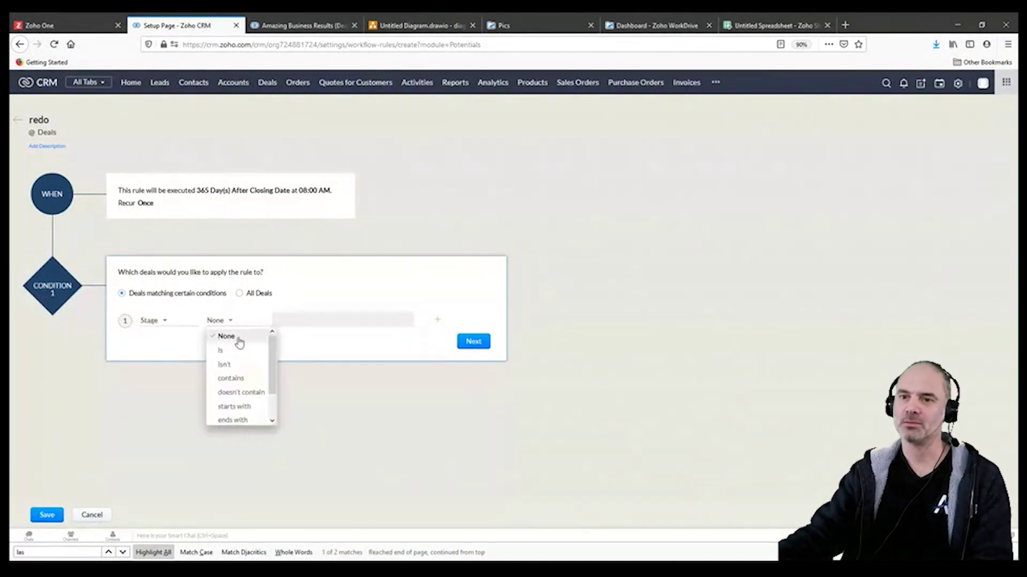
left_click(219, 349)
left_click(319, 321)
type("wo")
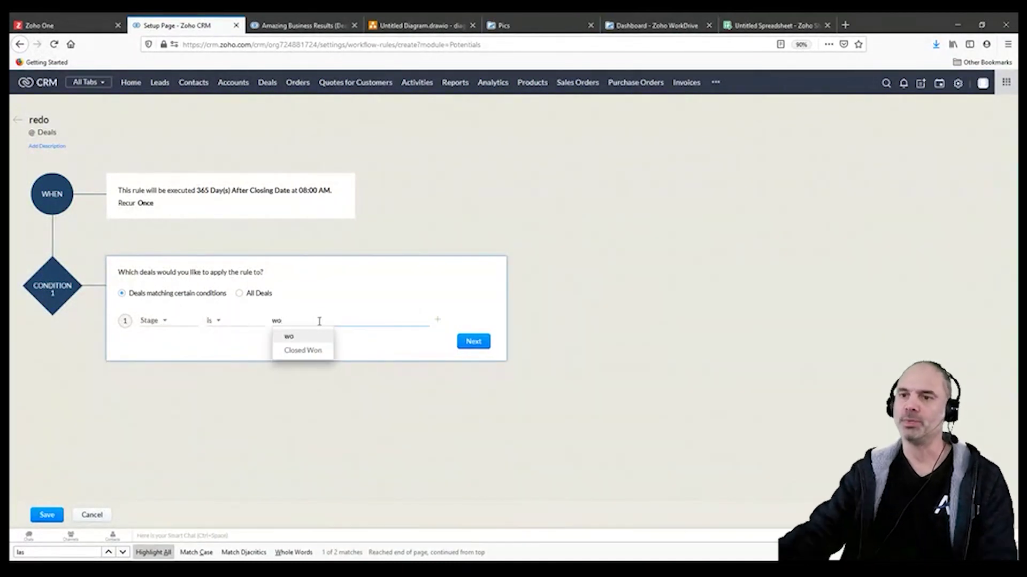
left_click(319, 351)
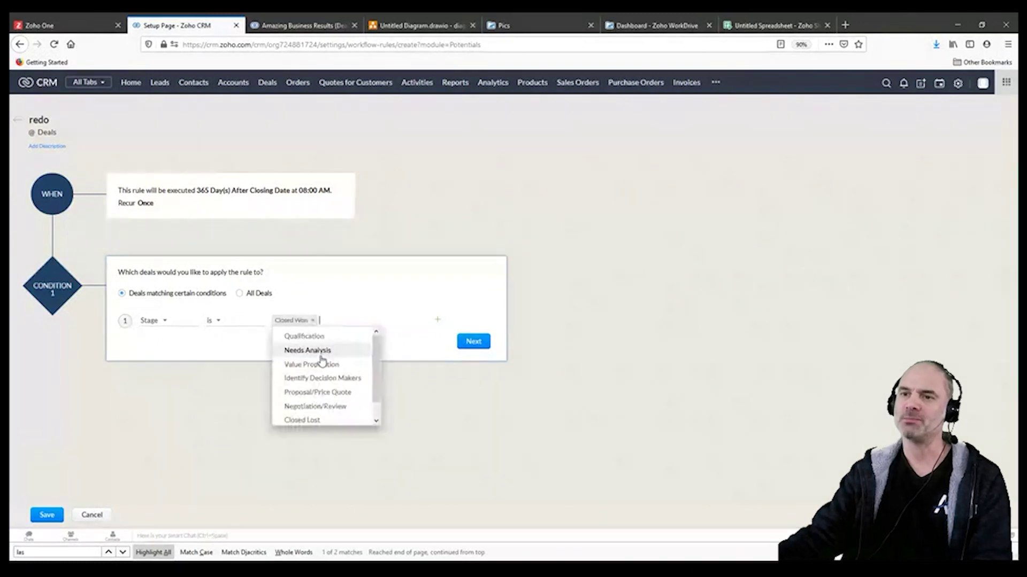
left_click(488, 310)
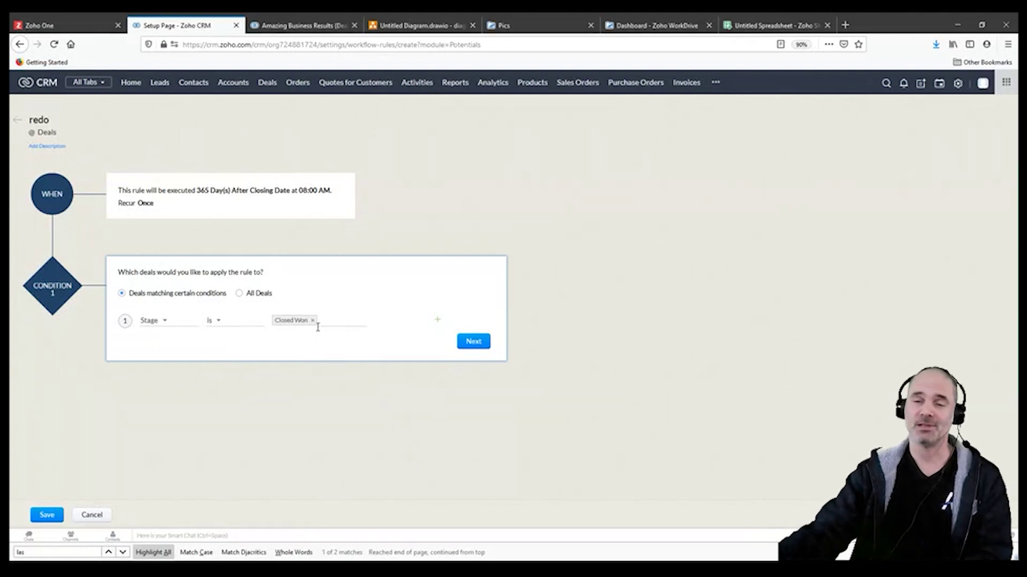
left_click(472, 342)
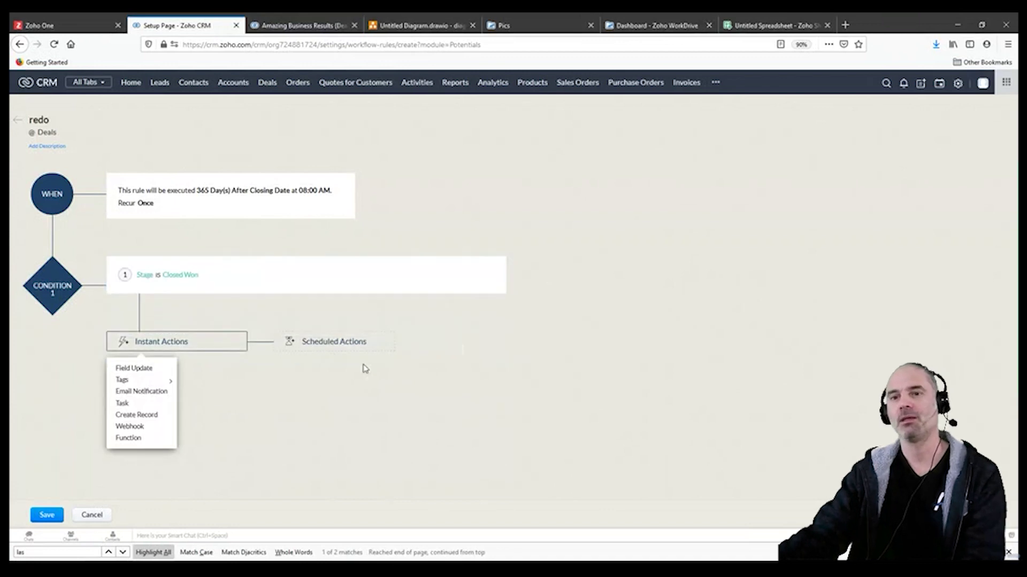
- Add an instant Create Record action of type Deals, with the Deal Name merge field ${Deals.Deal Name} as its name
left_click(136, 416)
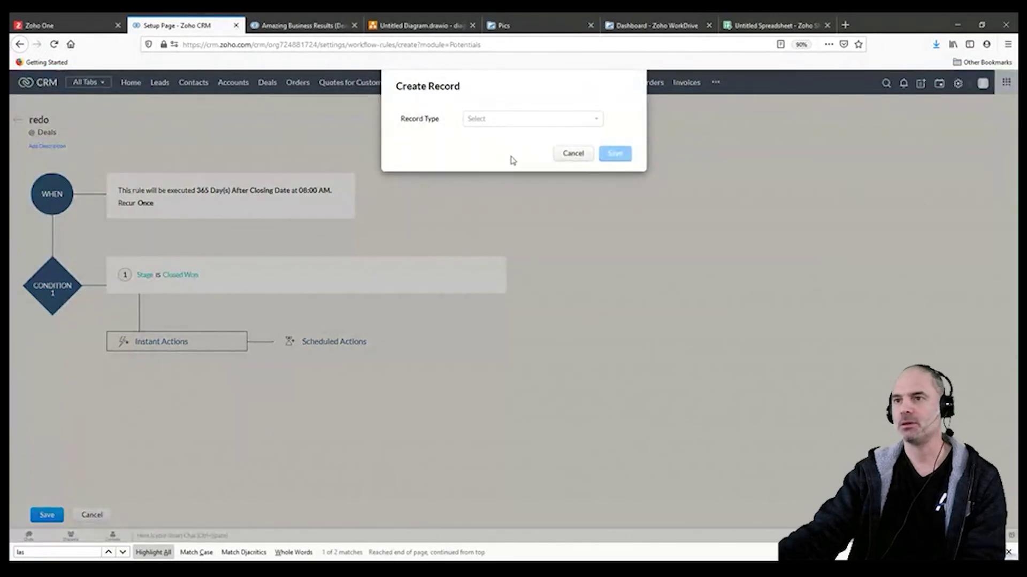
left_click(502, 129)
left_click(486, 206)
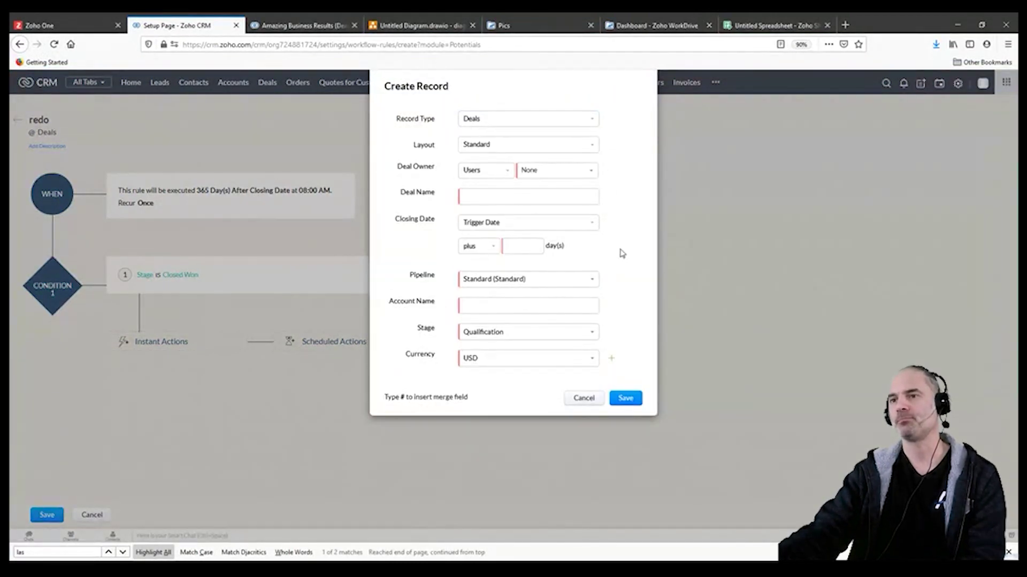
left_click(495, 198)
type("#")
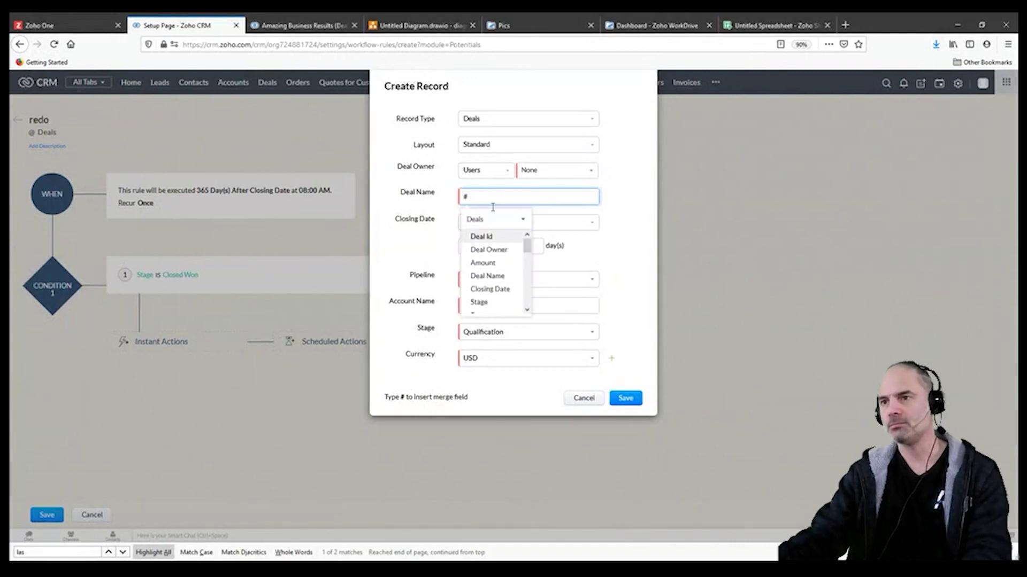
left_click(504, 276)
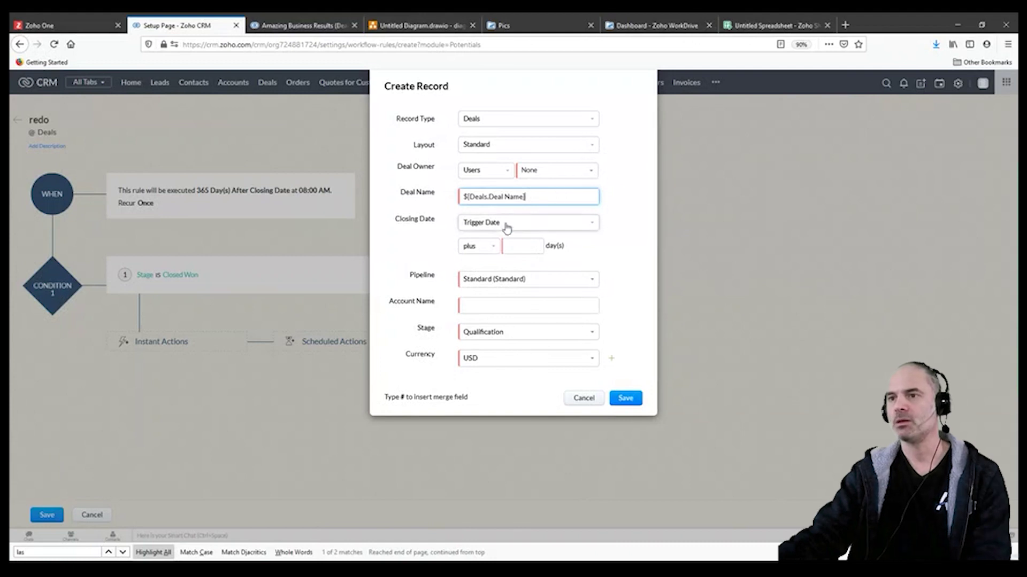
- Add optional fields to the new deal record, from Amount, Send Email To, Type and Probability through Last Update and Dropbox Folder ID
left_click(611, 359)
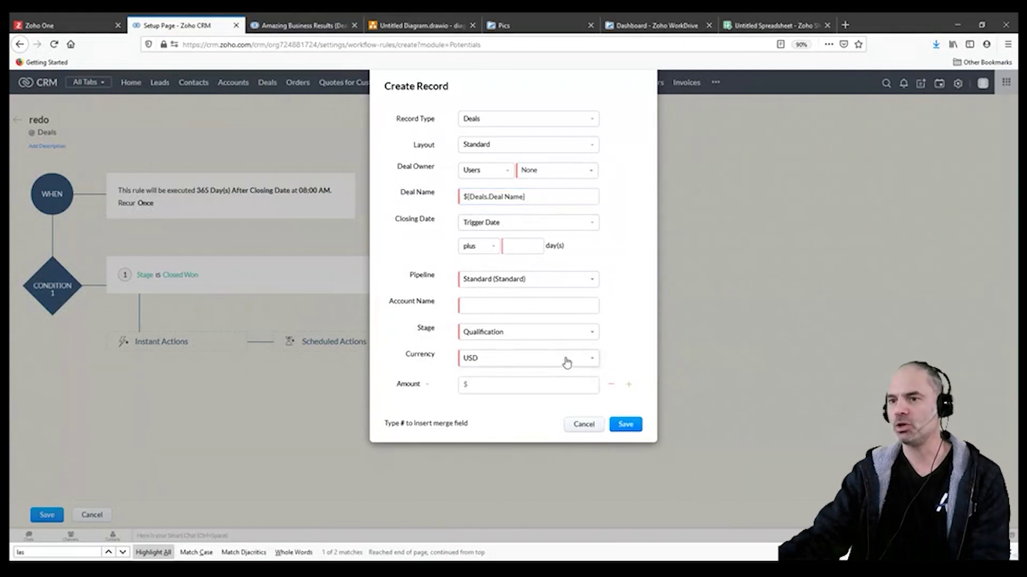
left_click(628, 386)
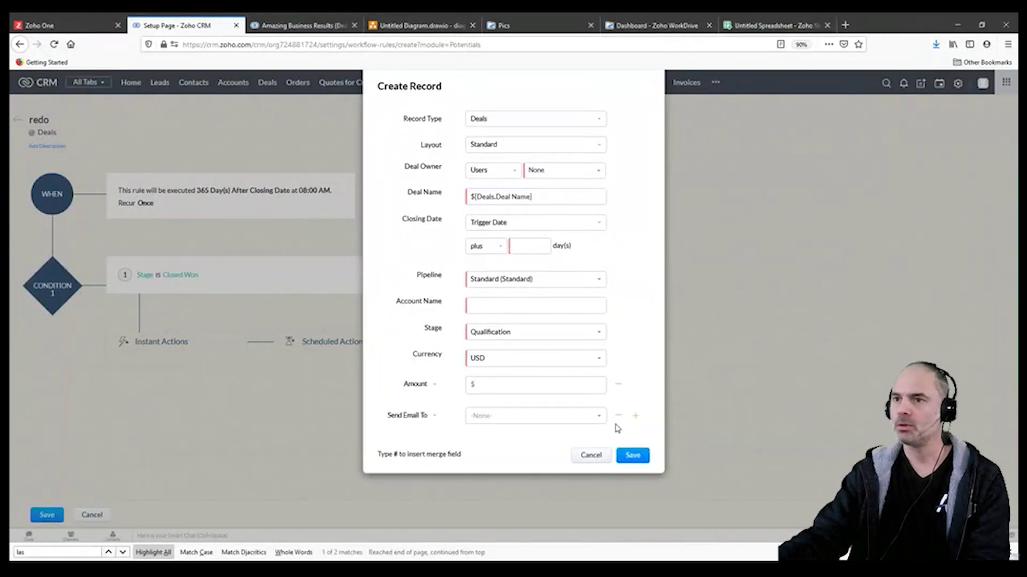
left_click(635, 416)
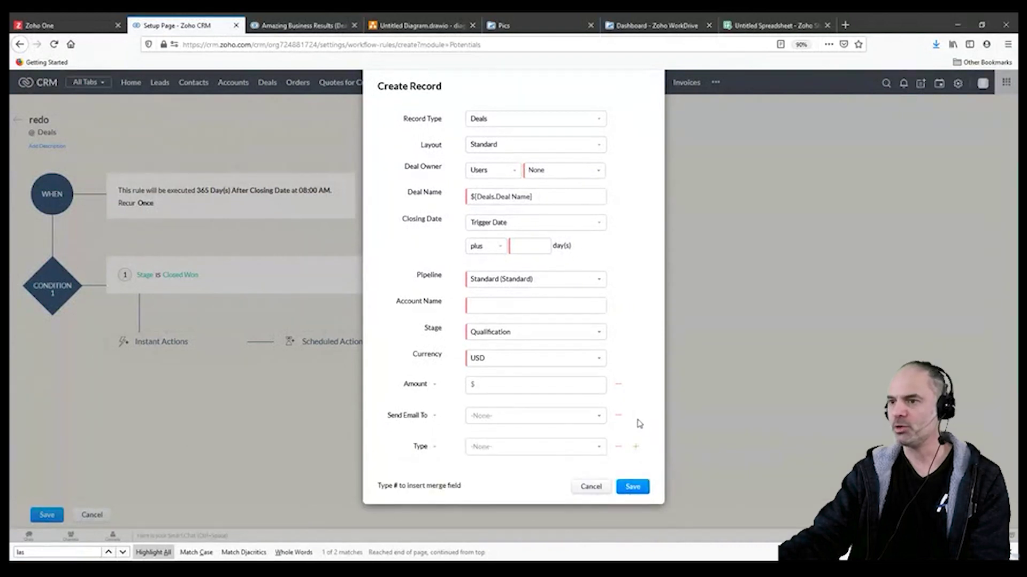
left_click(637, 448)
left_click(630, 472)
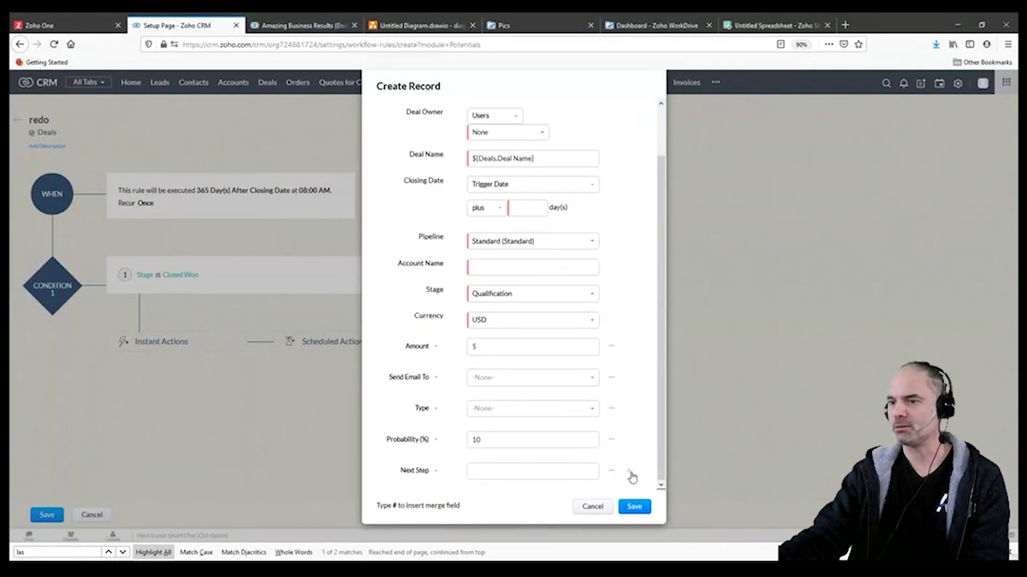
left_click(629, 472)
left_click(631, 473)
left_click(632, 474)
left_click(632, 474)
left_click(633, 476)
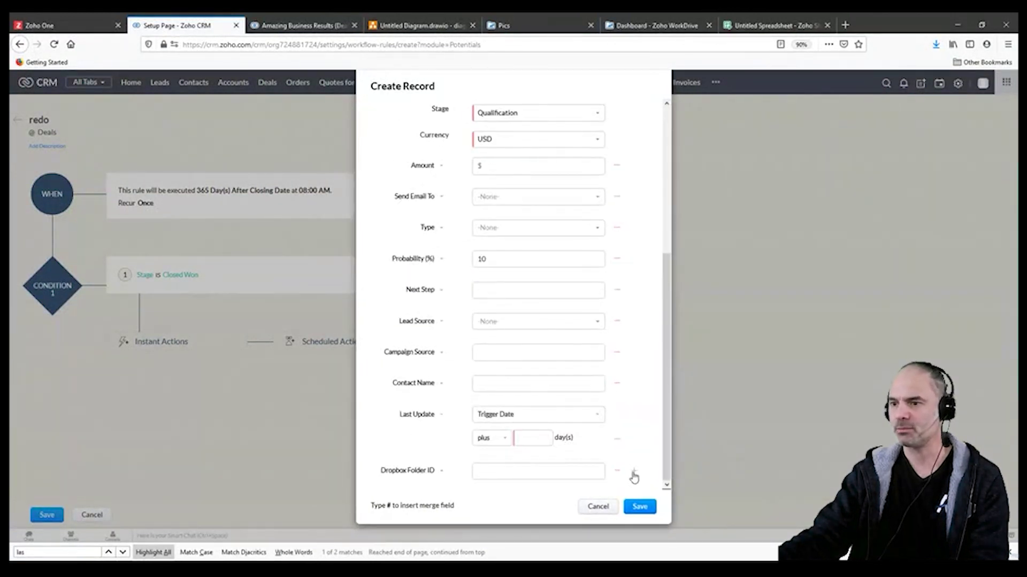
left_click(633, 475)
scroll(604, 354, "up", 5)
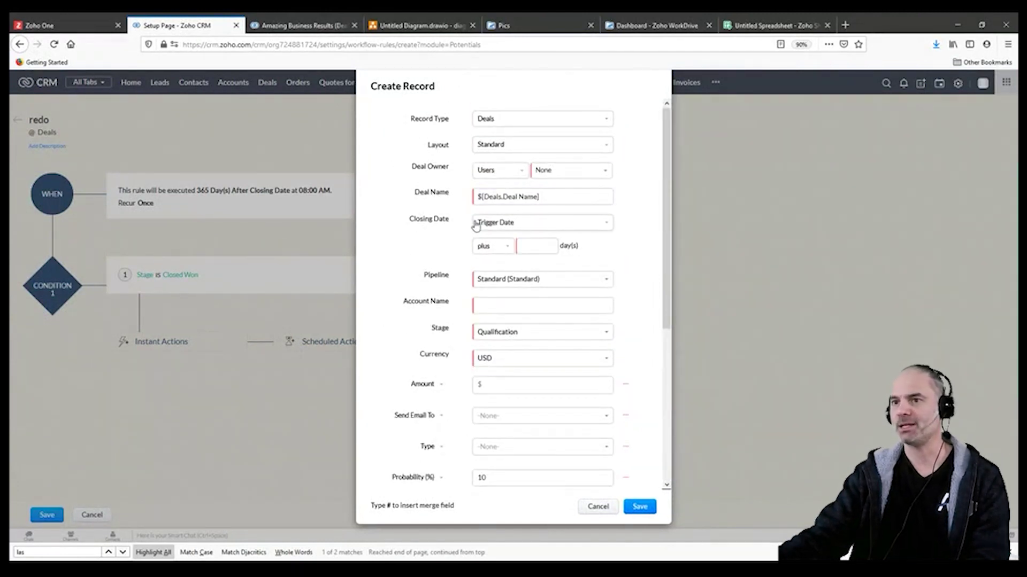
- Set the new deal's Closing Date to the Trigger Date plus 0 days and review the remaining record fields
left_click(520, 244)
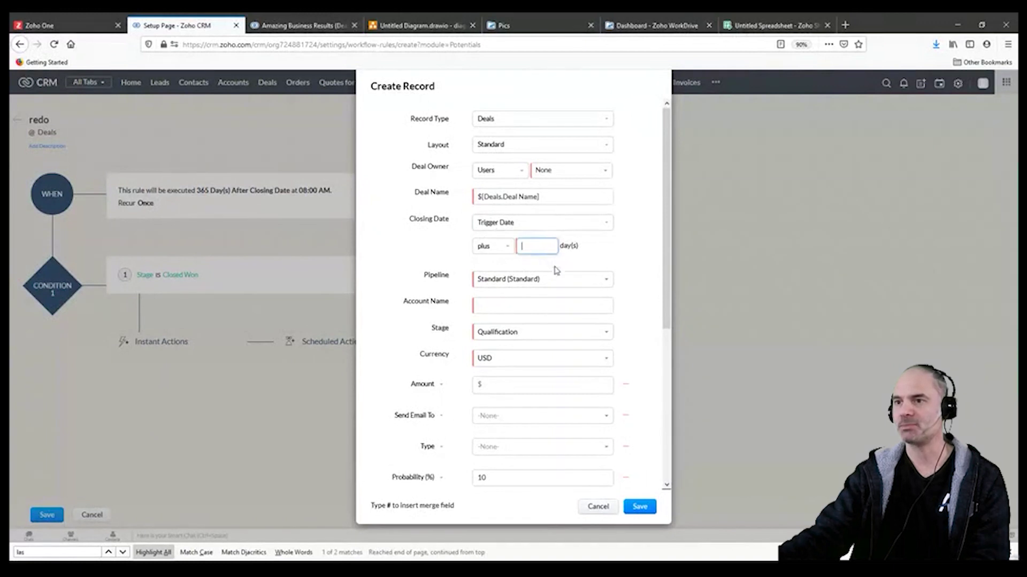
type("0")
left_click(654, 232)
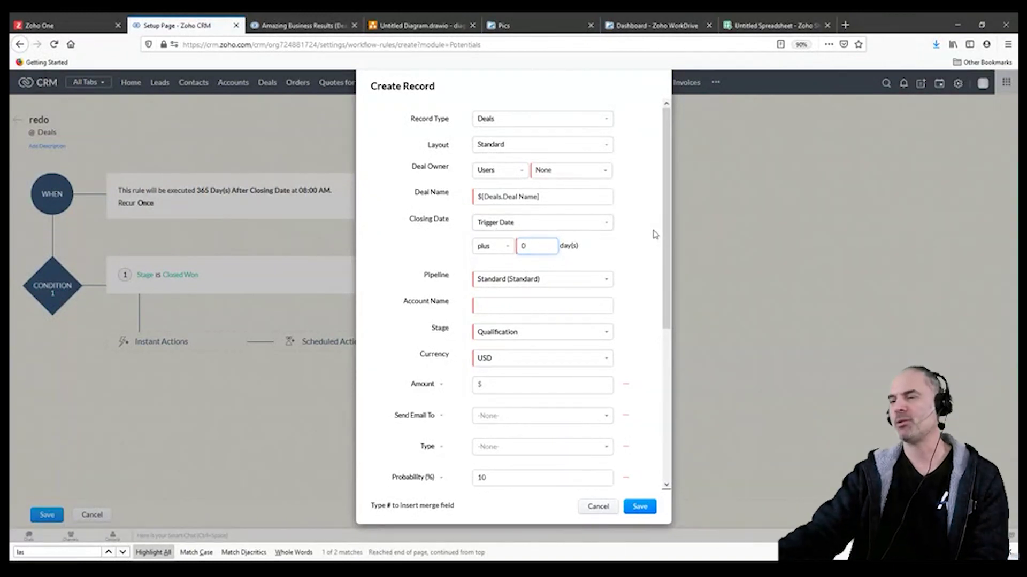
scroll(620, 322, "down", 5)
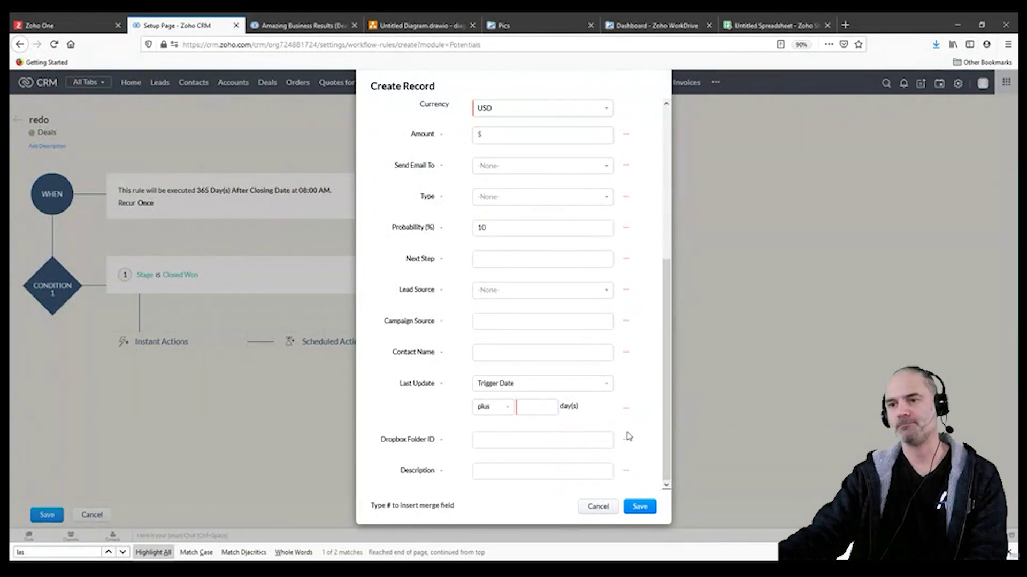
scroll(630, 417, "up", 5)
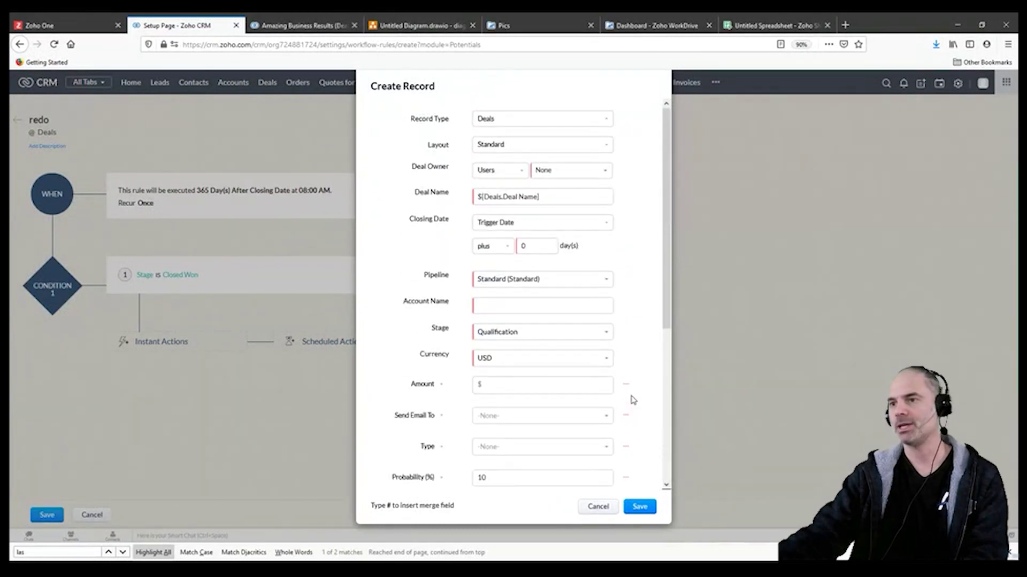
scroll(639, 284, "down", 3)
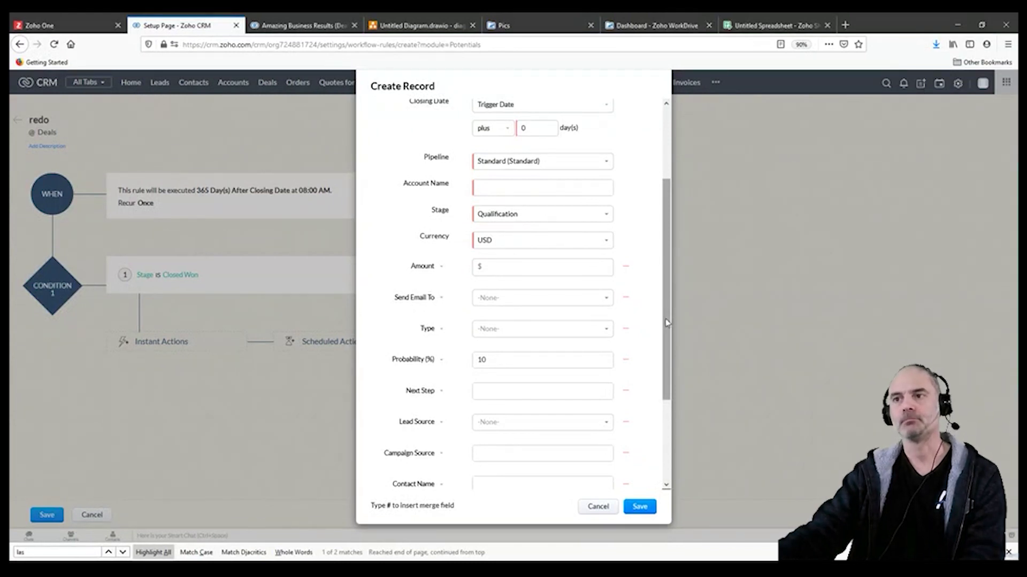
- Discard the unsaved Create Record action and cancel creation of the redo workflow rule
left_click(597, 514)
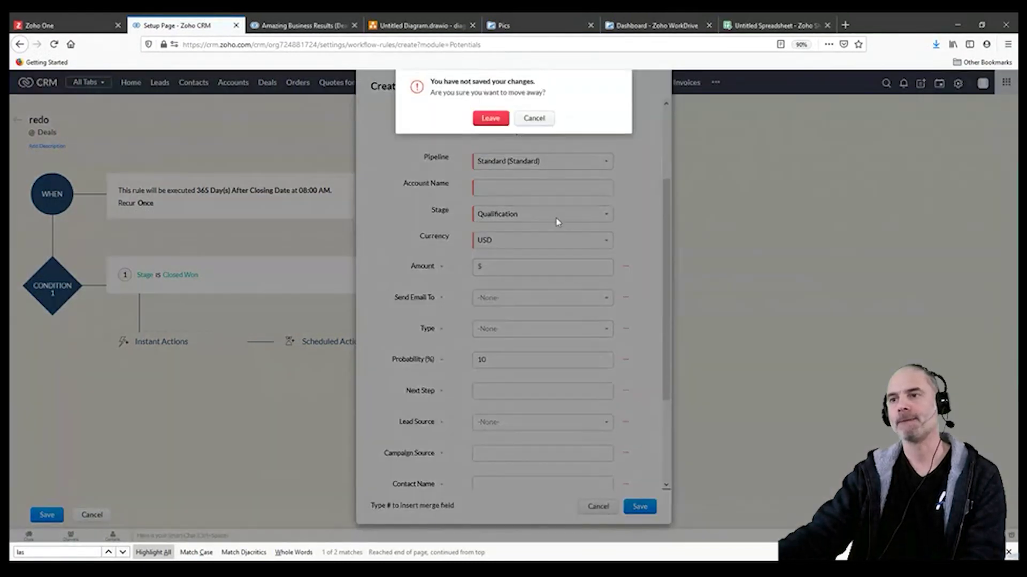
left_click(489, 120)
left_click(92, 515)
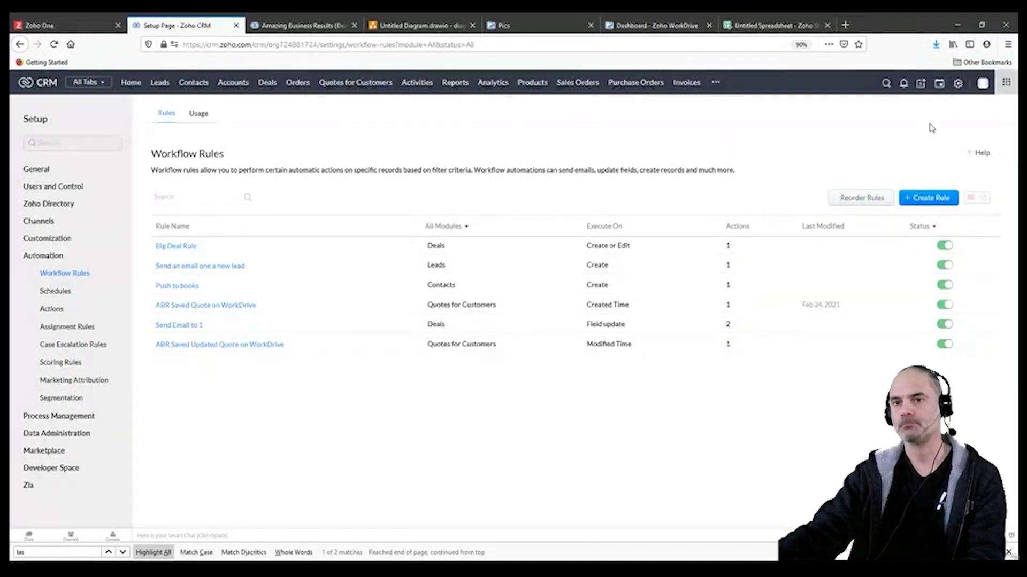
- Search all marketplace extensions in the CRM setup for cliq and open the Zoho Cliq for Zoho CRM listing
left_click(957, 85)
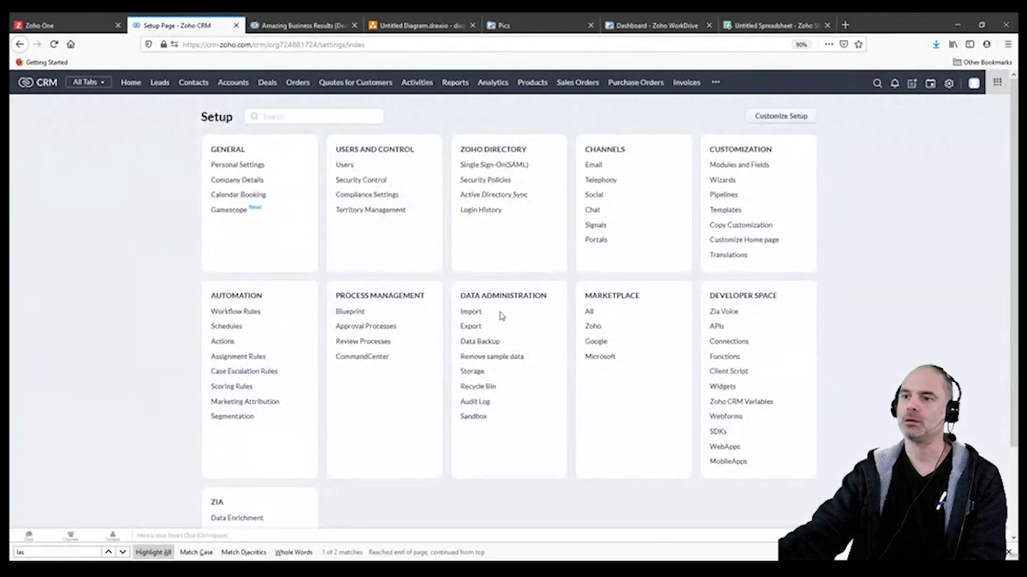
left_click_drag(584, 293, 585, 319)
left_click(589, 312)
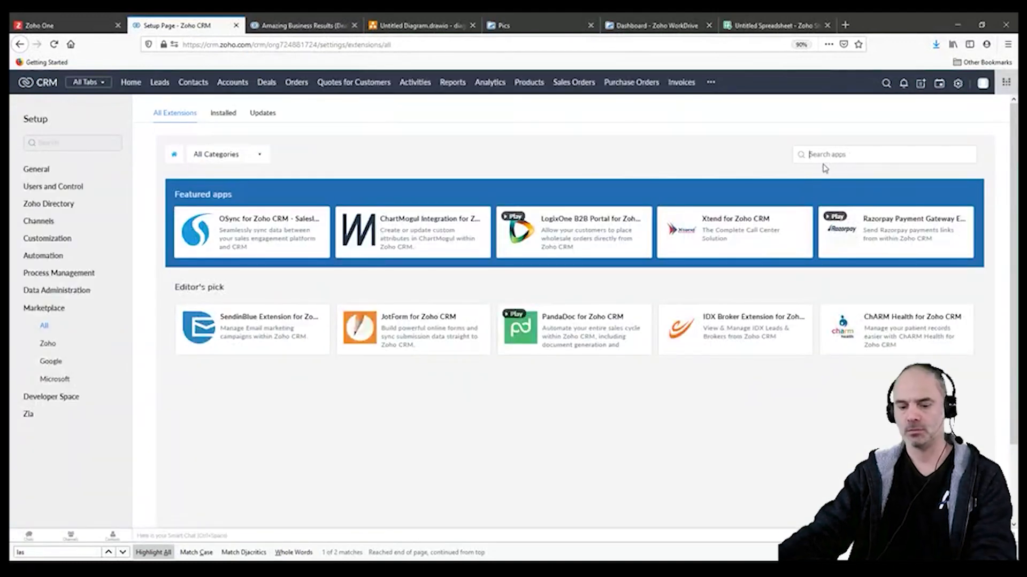
left_click(824, 155)
type("cliq")
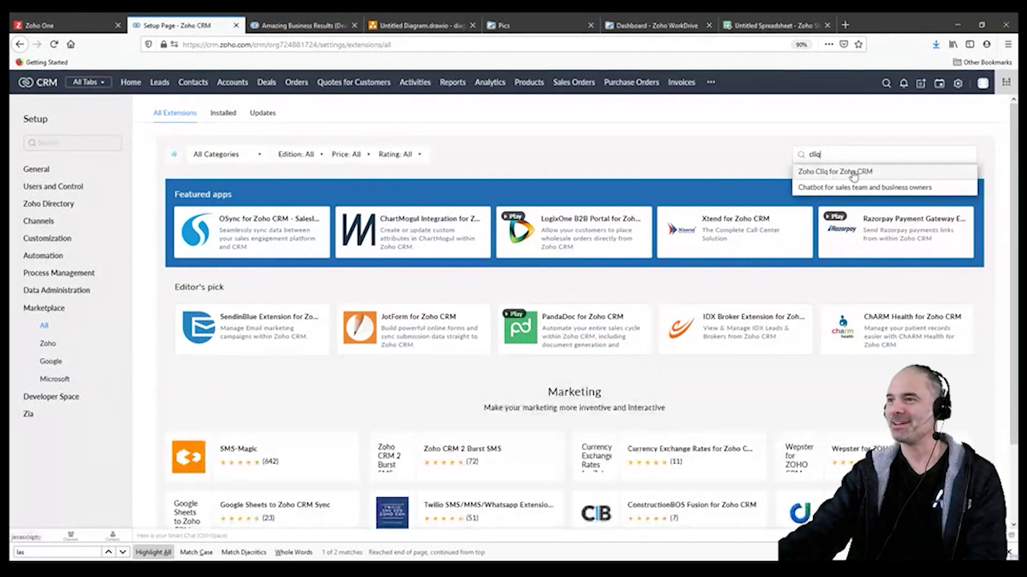
left_click(857, 173)
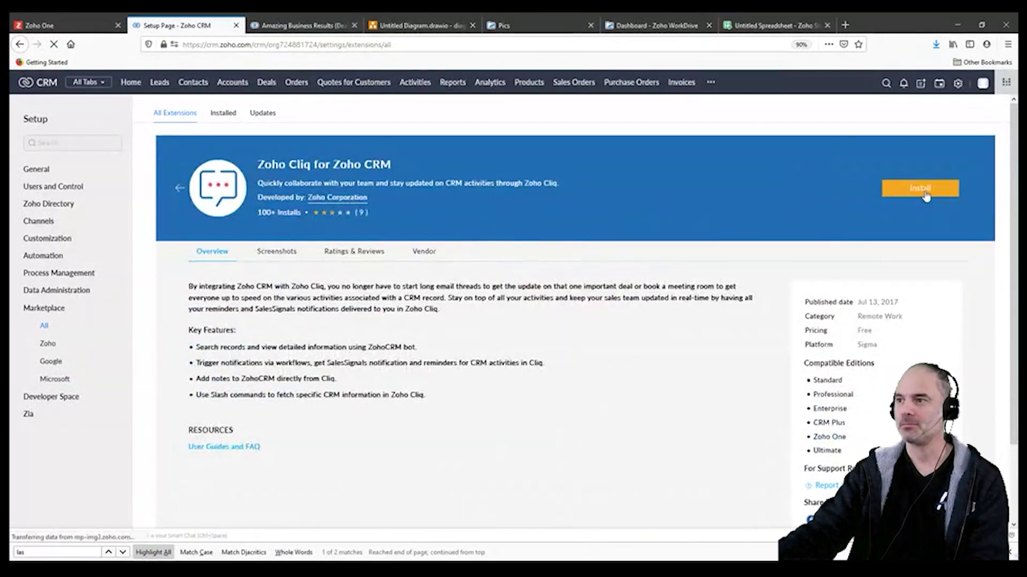
- Install the Zoho Cliq for Zoho CRM extension and enable the Zoho Cliq integration
left_click(923, 188)
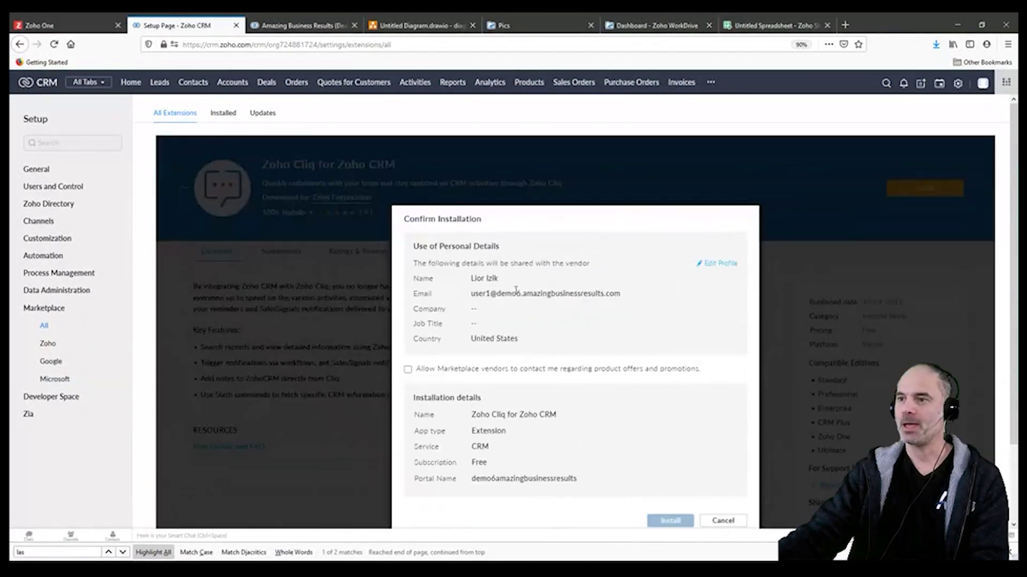
scroll(429, 323, "down", 2)
left_click(670, 430)
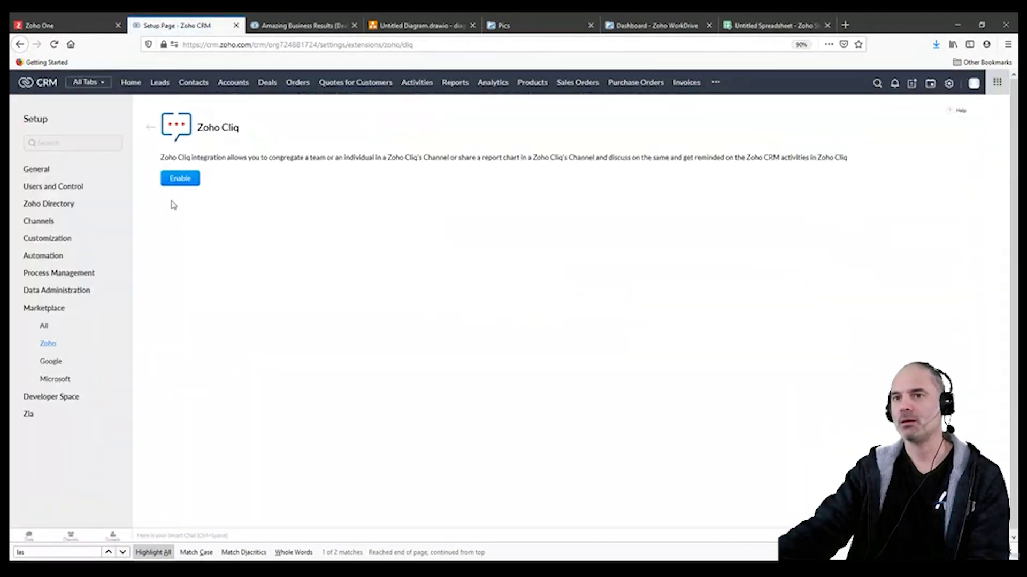
left_click(182, 182)
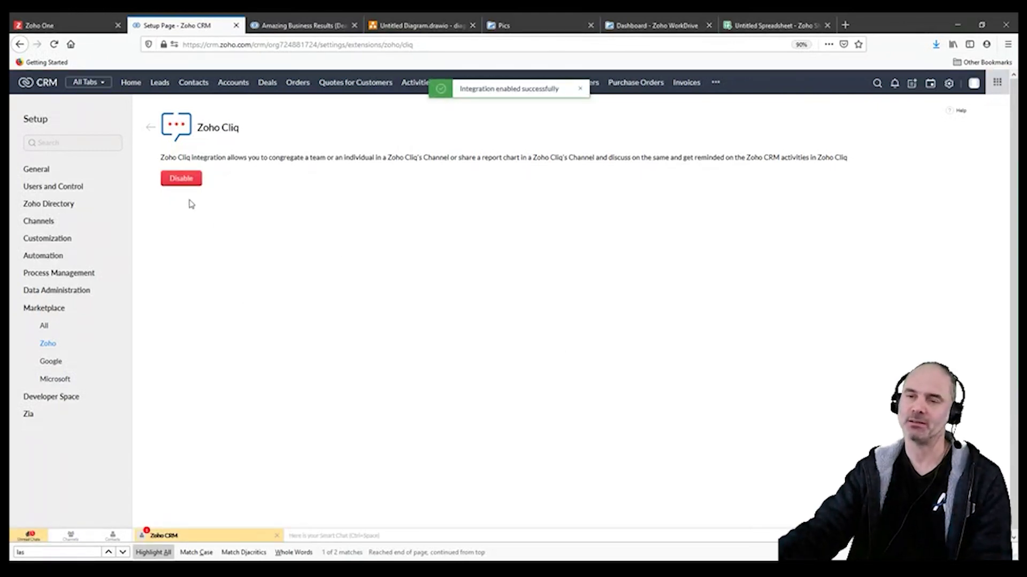
- Open the Big Deal Rule workflow rule and examine the notification options available for its instant actions, including via Cliq
left_click(949, 85)
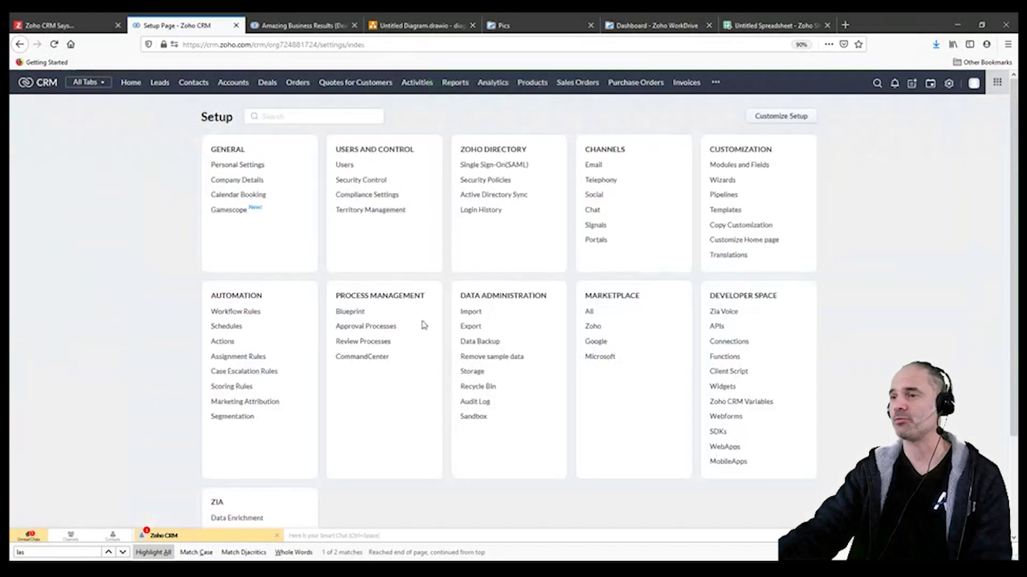
left_click(251, 314)
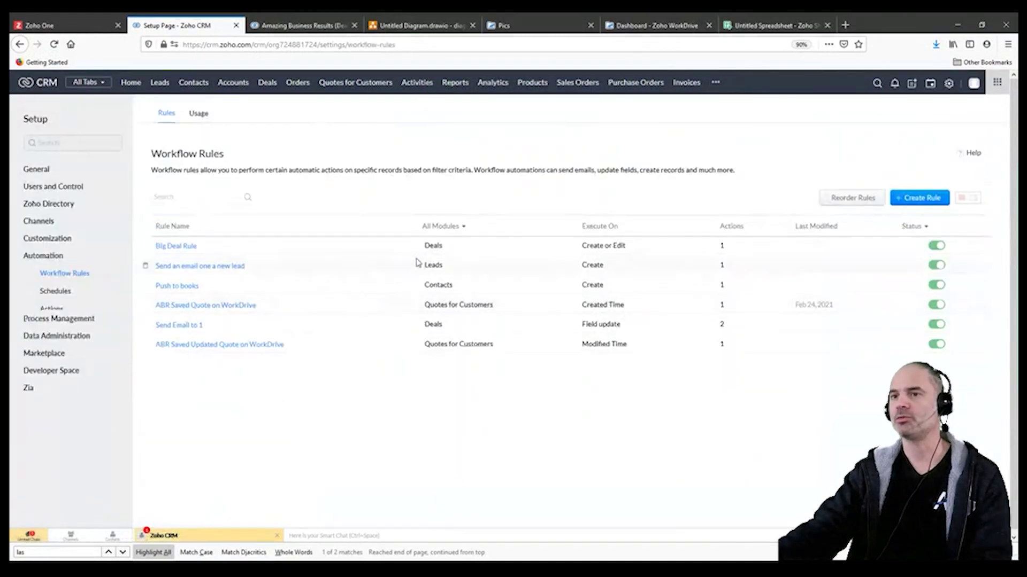
left_click(191, 249)
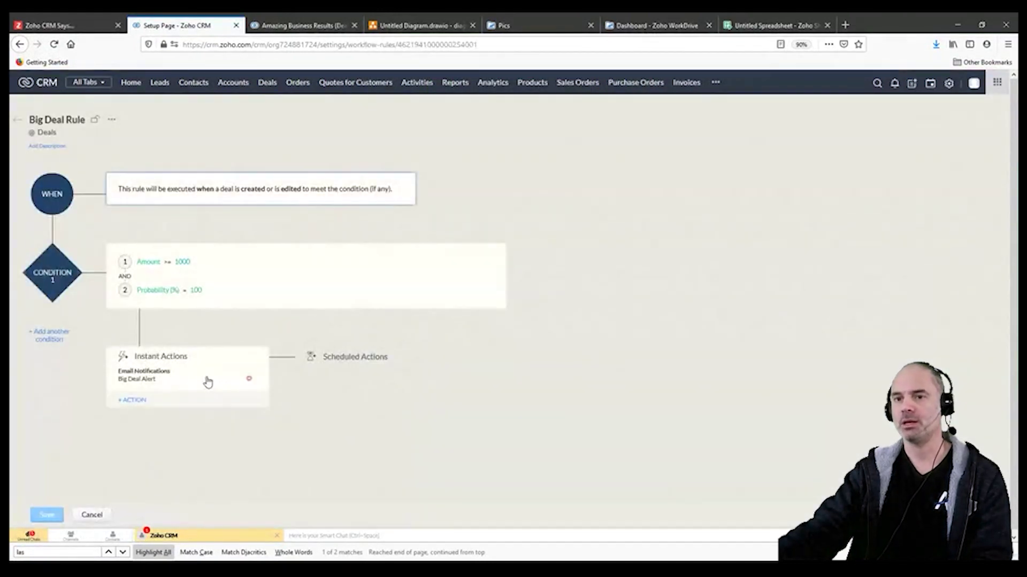
left_click(131, 401)
mouse_move(149, 452)
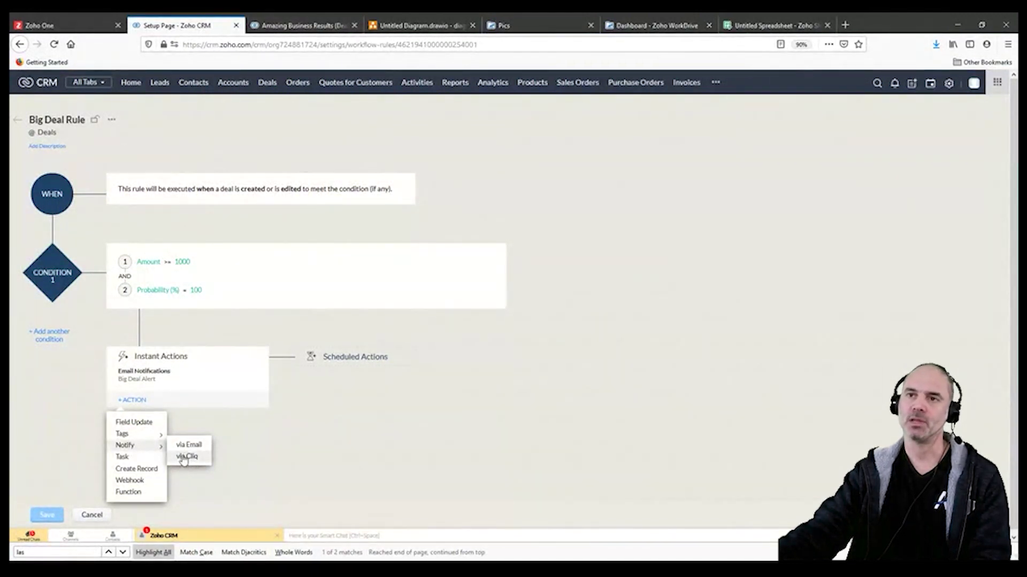
- Switch to Zoho Desk by loading desk.zoho.com in place of the untitled spreadsheet
left_click(315, 23)
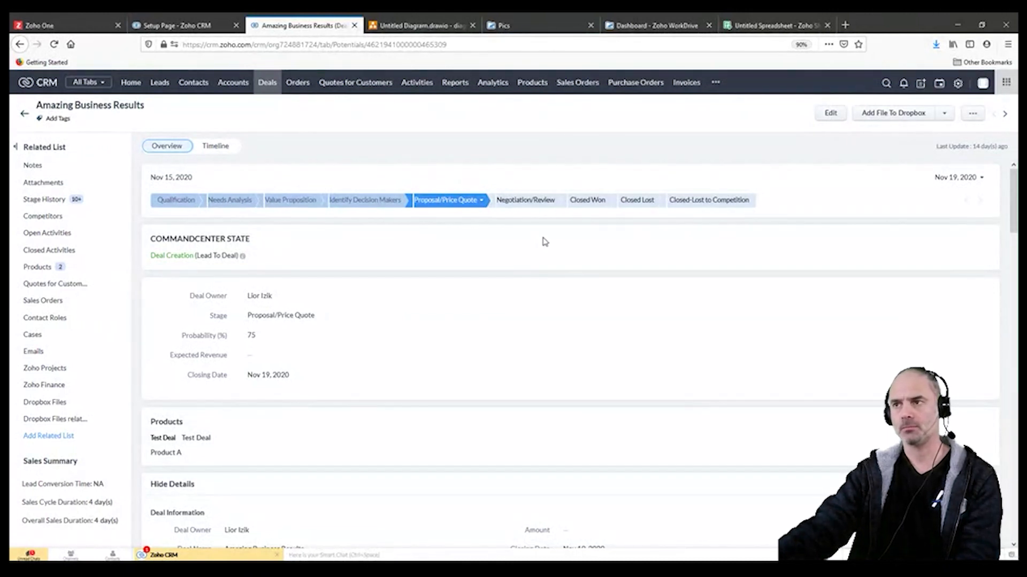
left_click(741, 27)
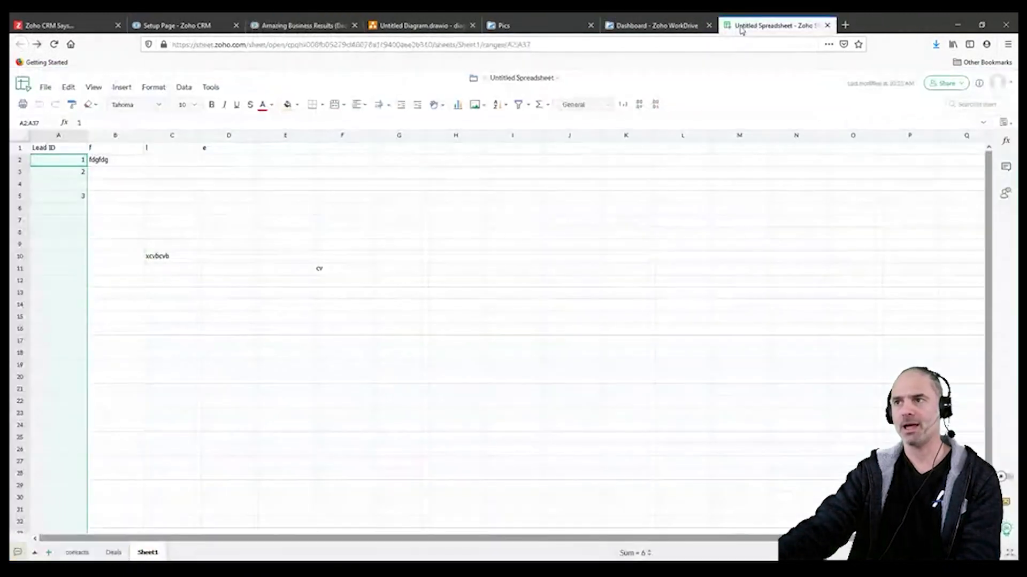
left_click(722, 47)
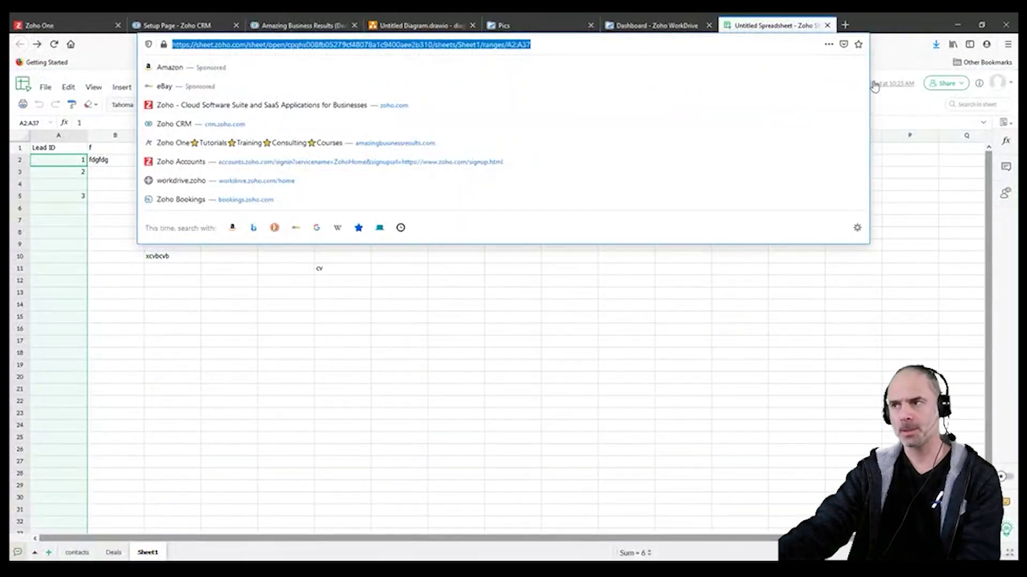
left_click(886, 51)
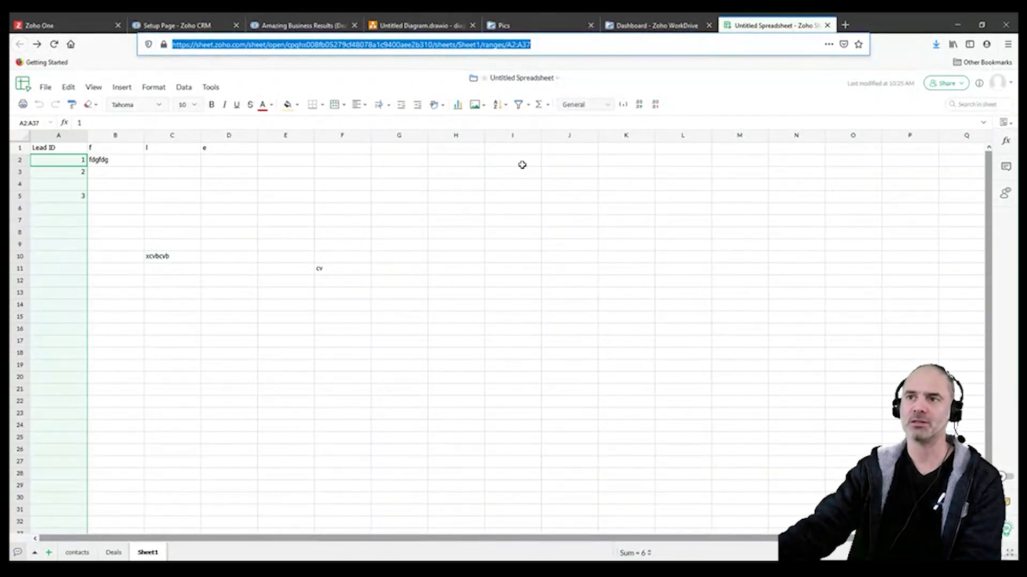
left_click(776, 103)
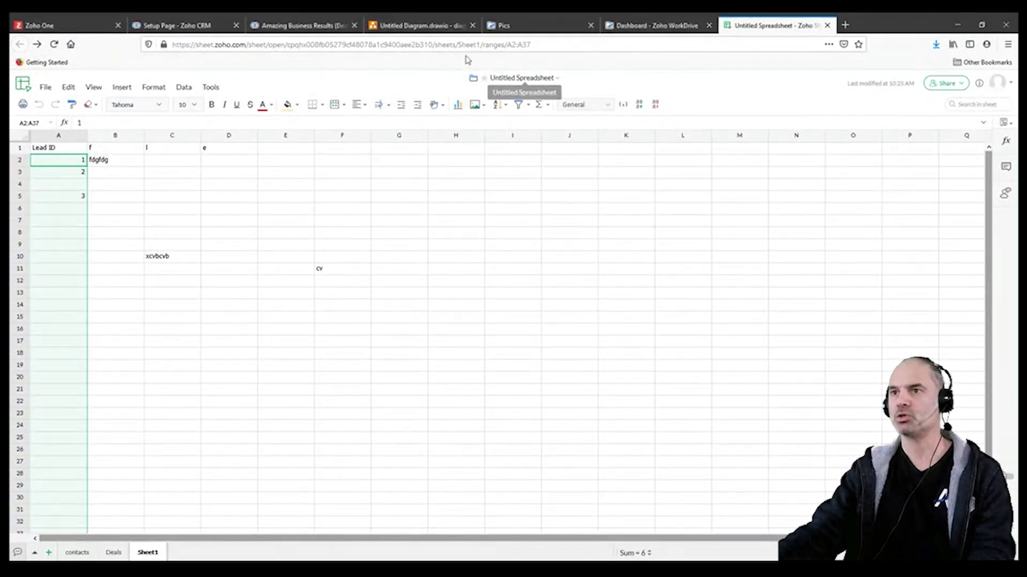
left_click(667, 46)
type("desk.zoho.com")
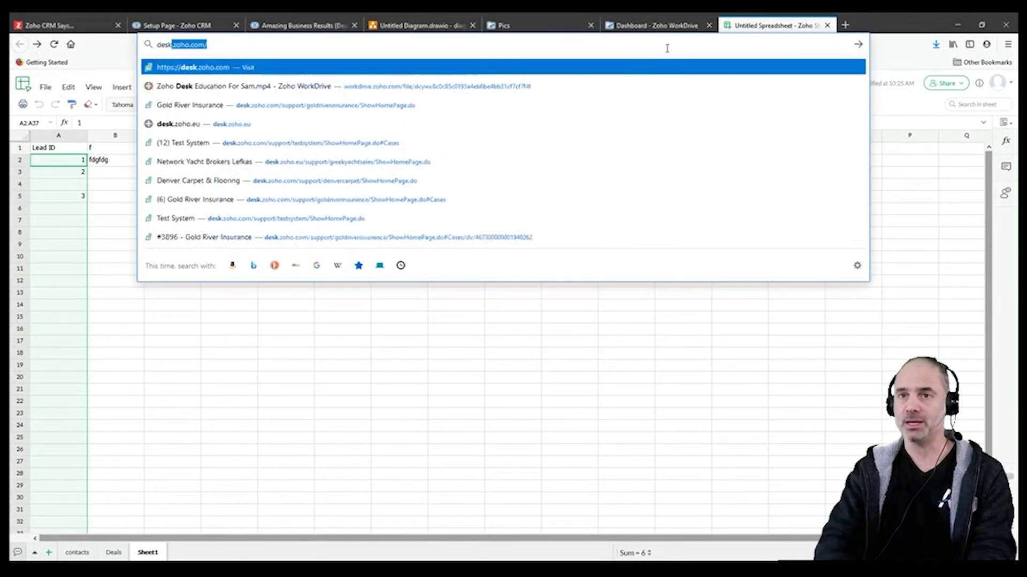
key("Return")
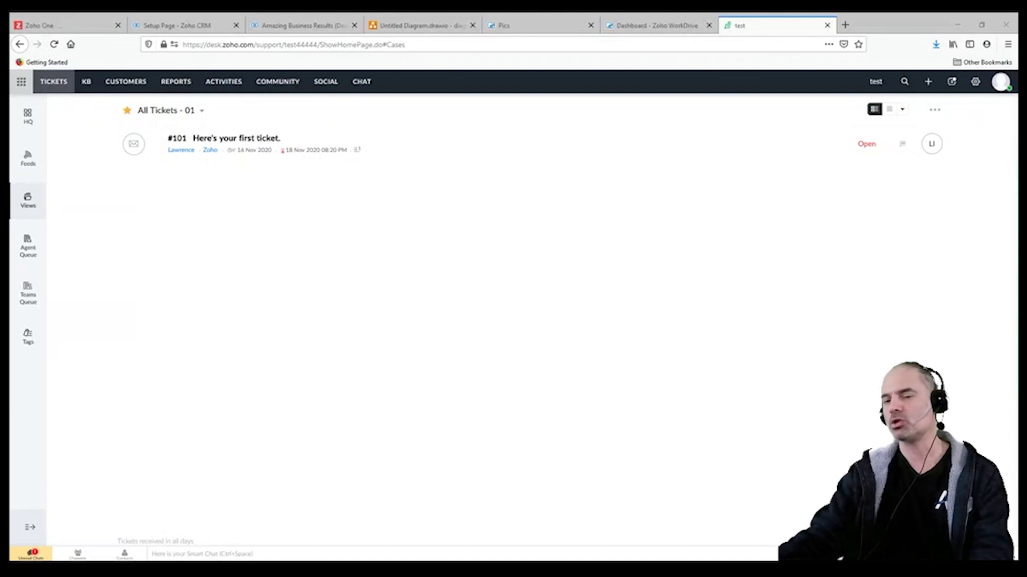
left_click(184, 520)
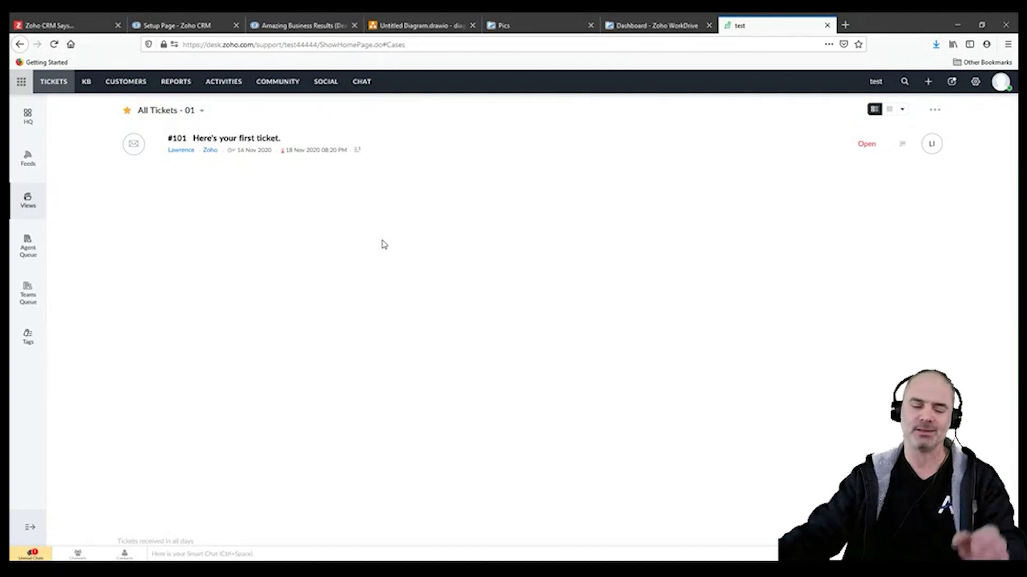
key("alt+Tab")
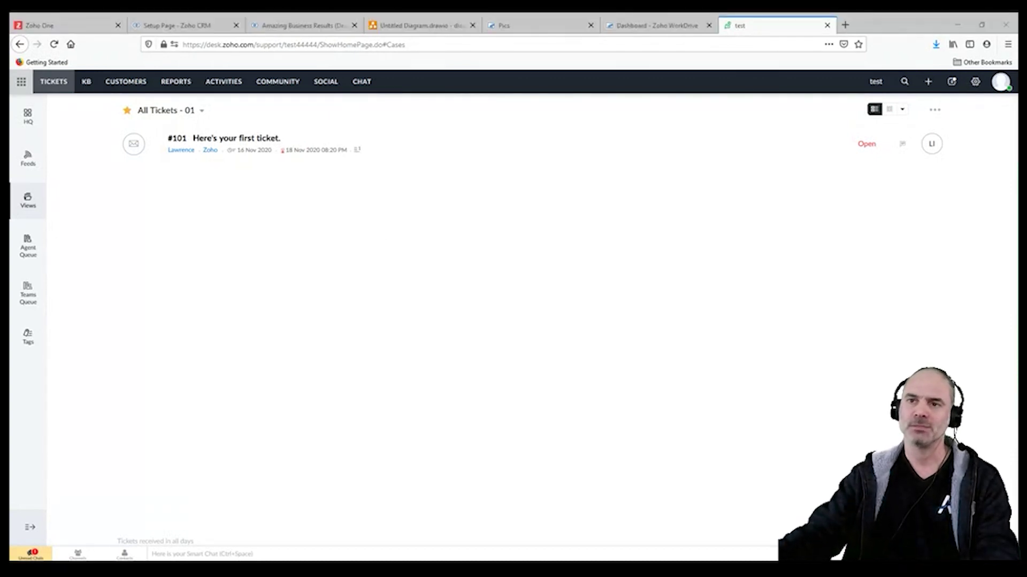